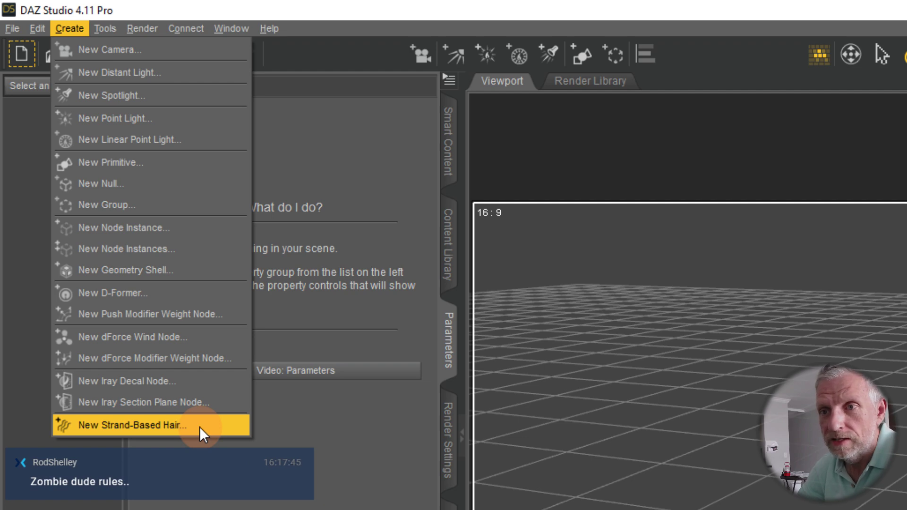
- Create a sphere primitive at the world center with a 20 cm diameter, 12 segments and 24 sides
{"action": "left_click", "coordinate": [199, 427]}
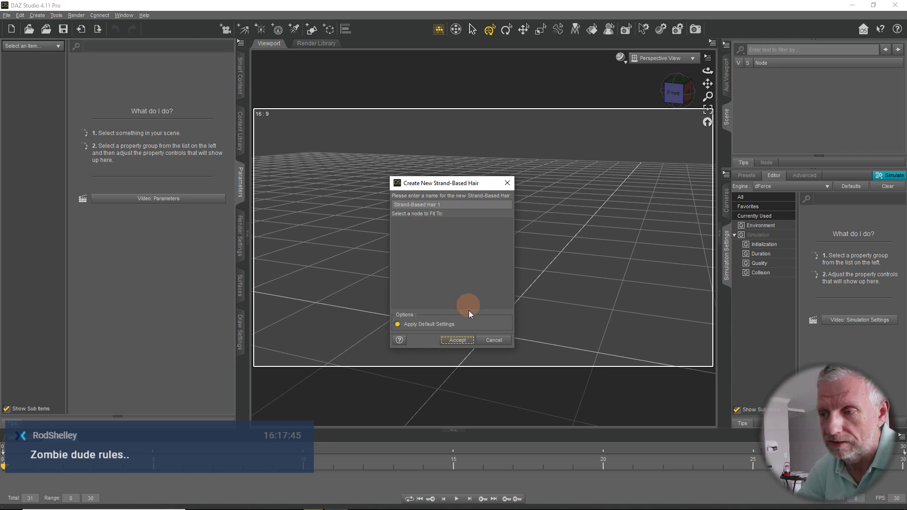
{"action": "left_click", "coordinate": [500, 343]}
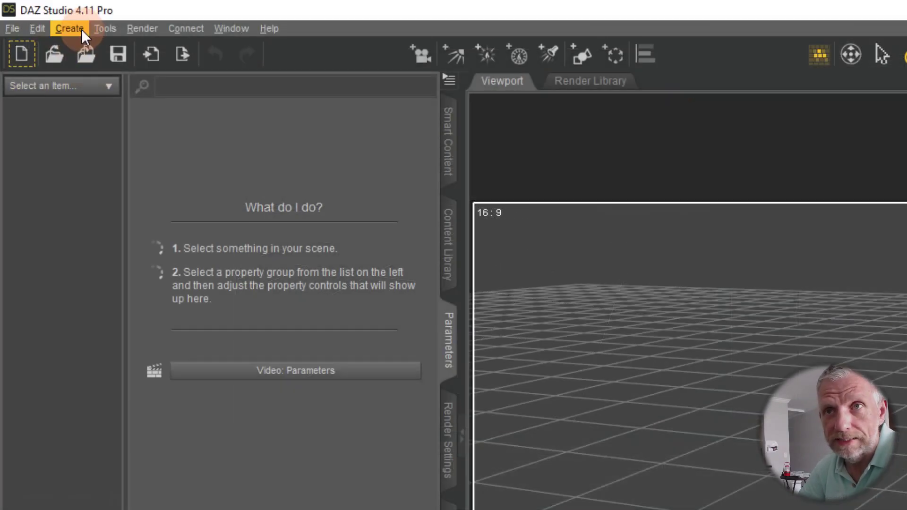
{"action": "left_click", "coordinate": [82, 29]}
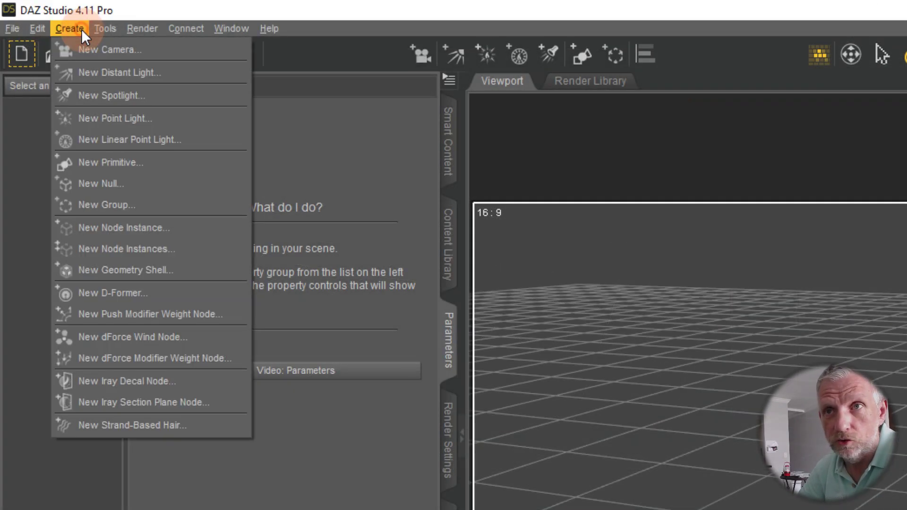
{"action": "left_click", "coordinate": [169, 163]}
{"action": "left_click_drag", "start_coordinate": [841, 369], "coordinate": [375, 137]}
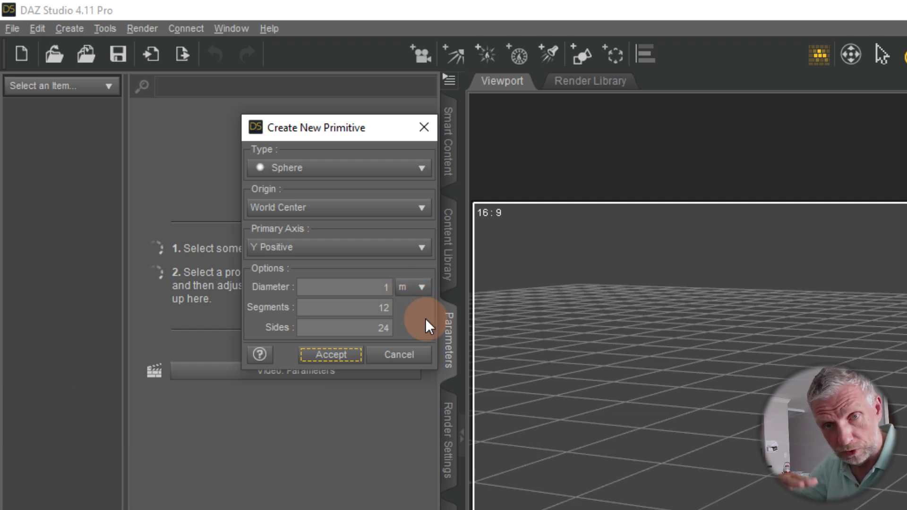
{"action": "double_click", "coordinate": [385, 287]}
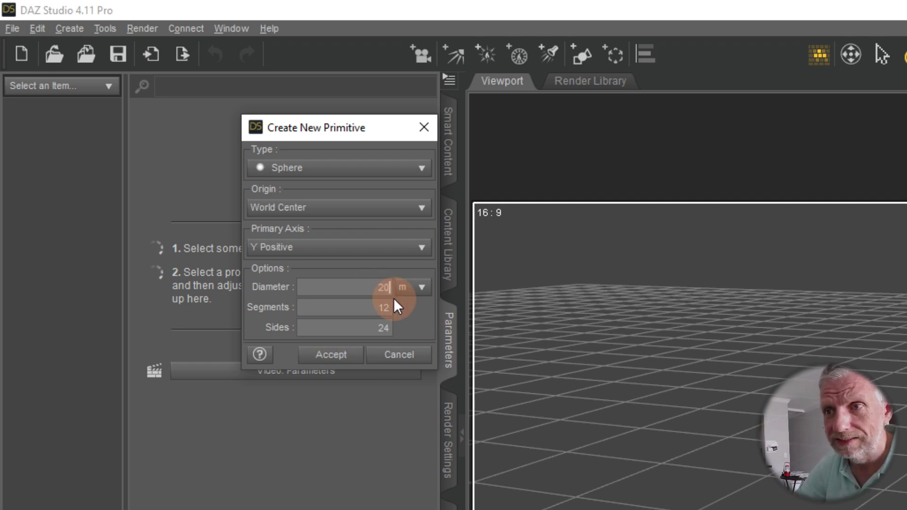
{"action": "left_click", "coordinate": [413, 288]}
{"action": "left_click", "coordinate": [435, 311]}
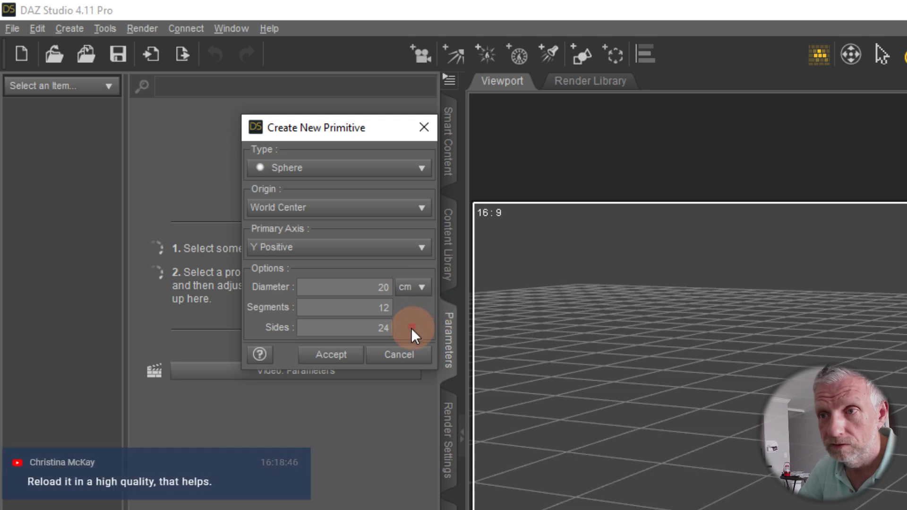
{"action": "left_click", "coordinate": [345, 363]}
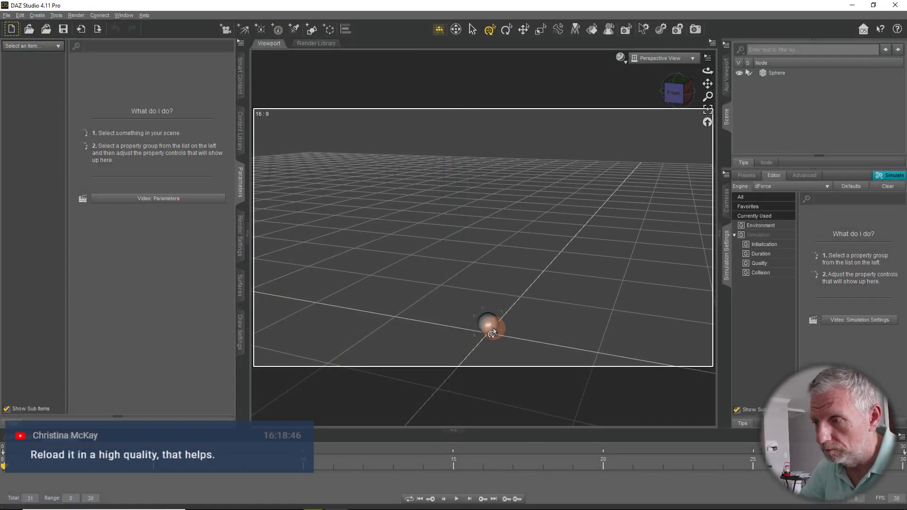
- Create a strand-based hair named Strand-Based Hair 1, fitted to the sphere with default settings applied
{"action": "left_click", "coordinate": [492, 334]}
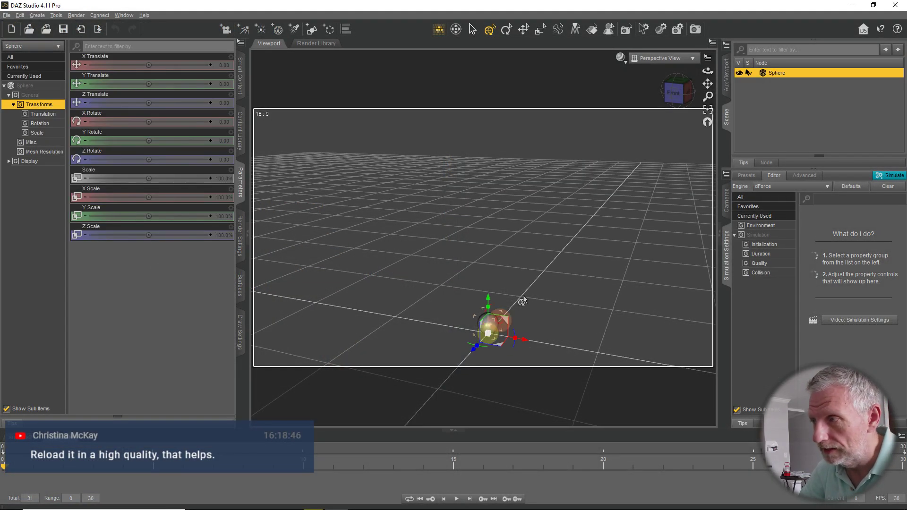
{"action": "left_click", "coordinate": [707, 109]}
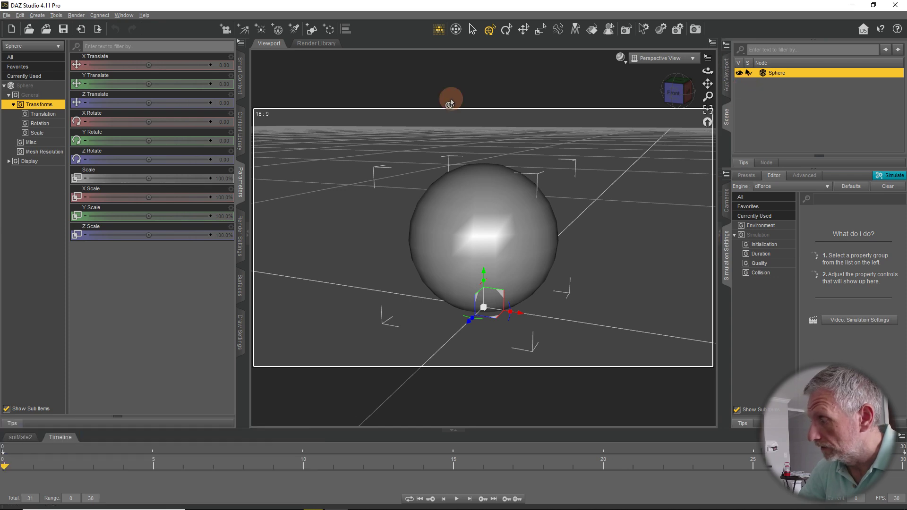
{"action": "left_click", "coordinate": [38, 15]}
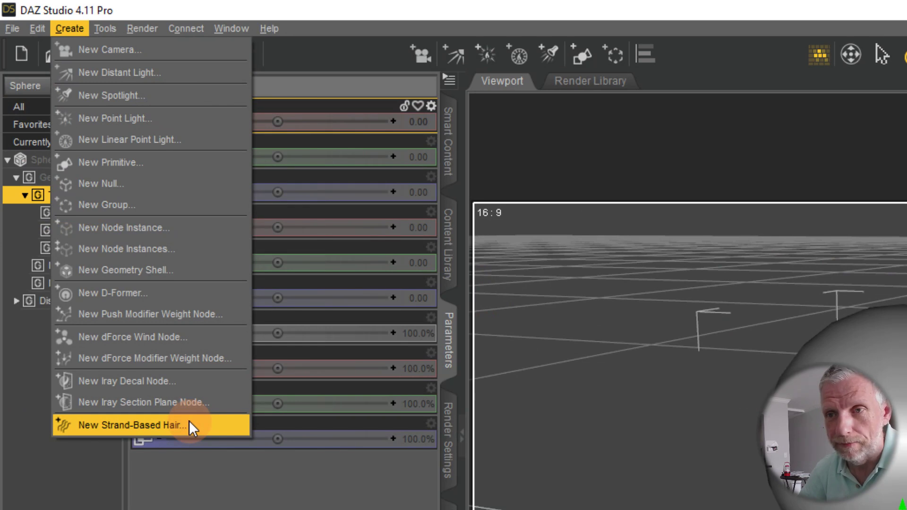
{"action": "left_click", "coordinate": [101, 228]}
{"action": "left_click_drag", "start_coordinate": [835, 345], "coordinate": [328, 149]}
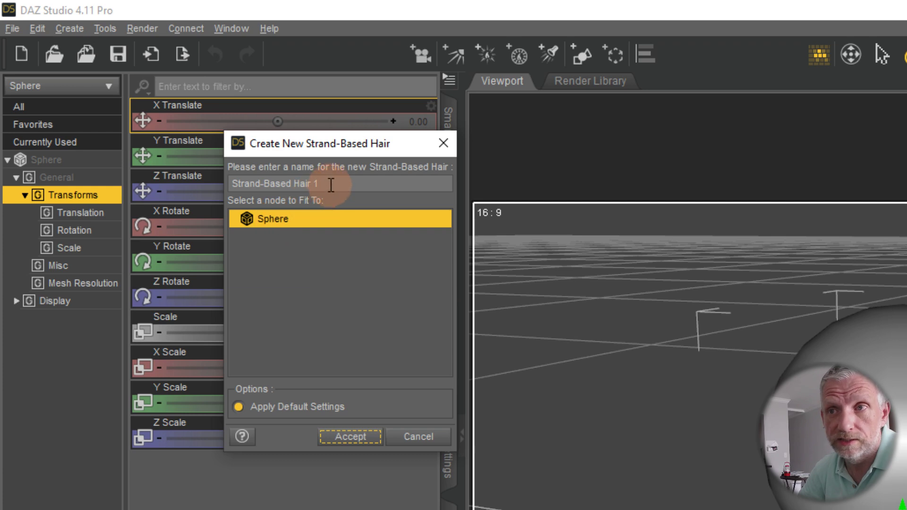
{"action": "left_click_drag", "start_coordinate": [328, 185], "coordinate": [183, 169]}
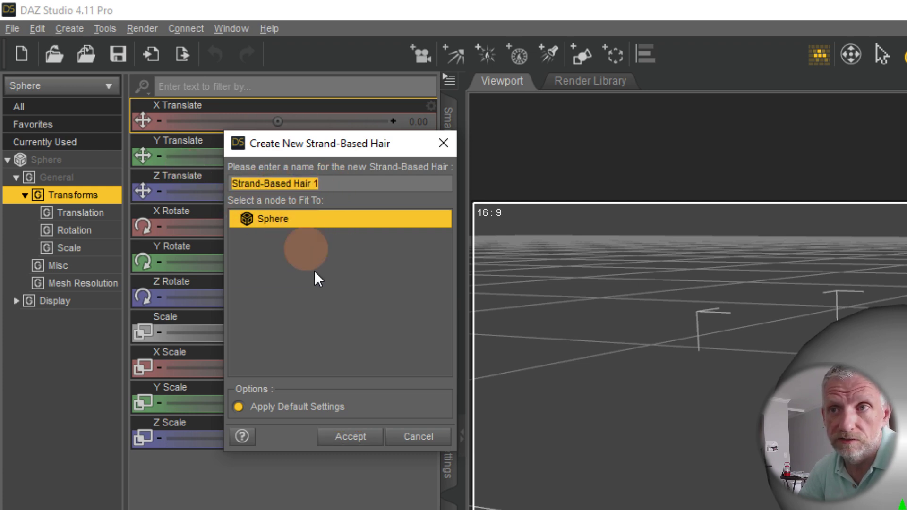
{"action": "left_click", "coordinate": [361, 438]}
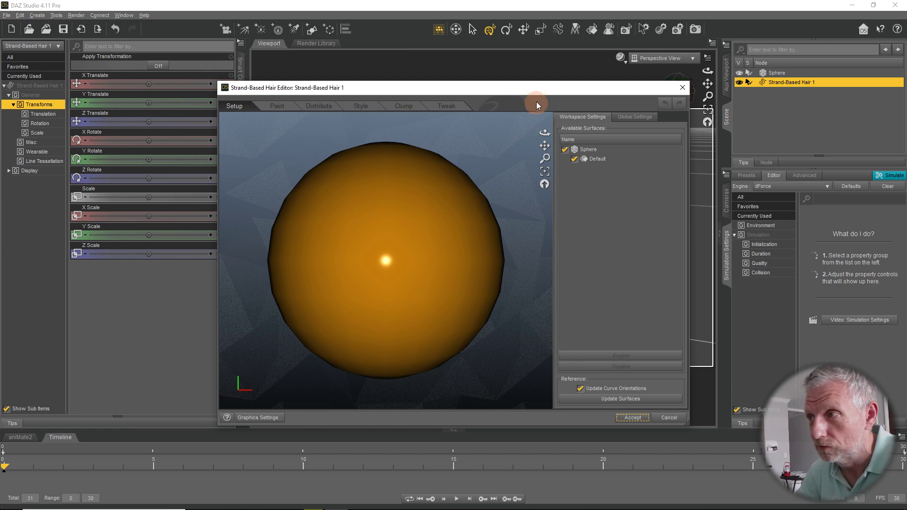
{"action": "left_click_drag", "start_coordinate": [540, 93], "coordinate": [336, 18]}
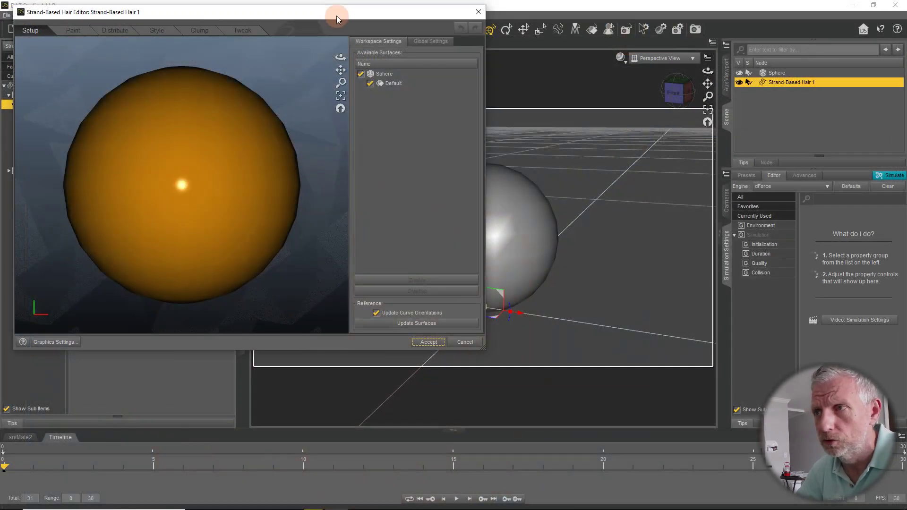
{"action": "left_click_drag", "start_coordinate": [337, 15], "coordinate": [549, 81]}
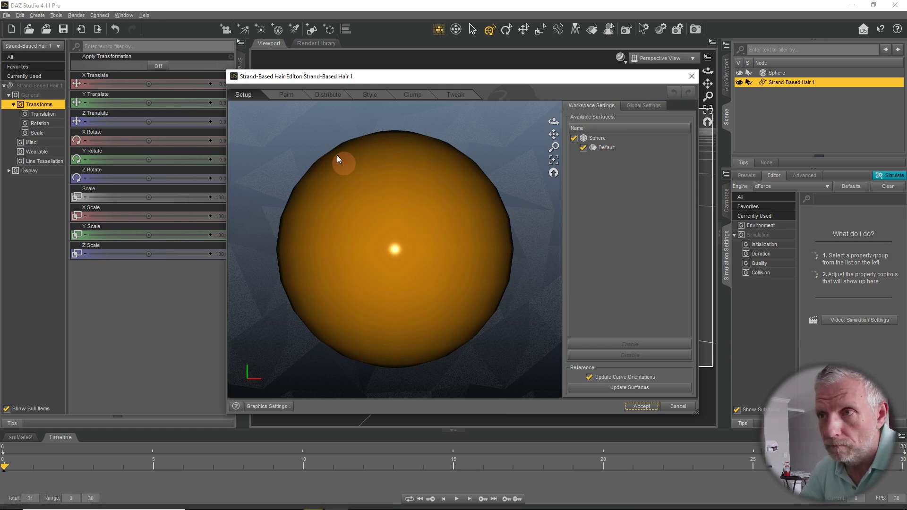
- Paint a first patch of the Hair Density map on the sphere's upper front, using a full-value brush without symmetry
{"action": "left_click", "coordinate": [287, 95]}
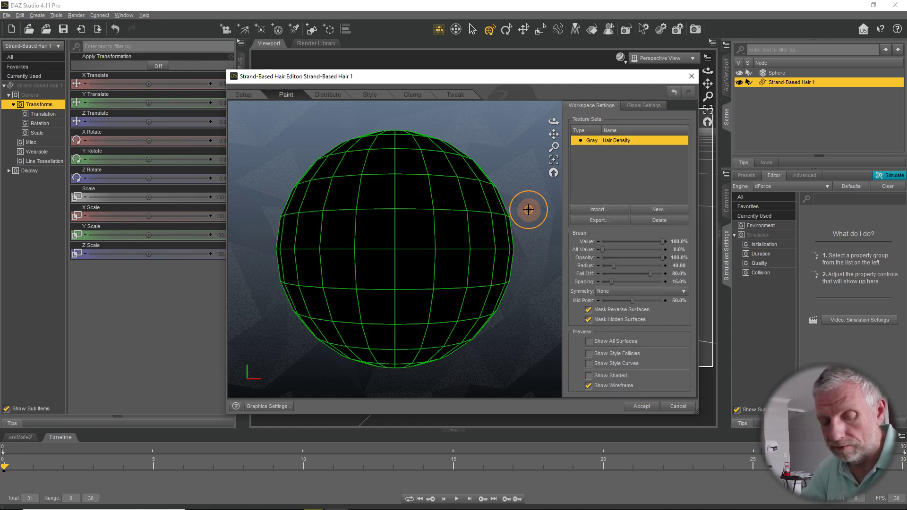
{"action": "mouse_move", "coordinate": [535, 217]}
{"action": "left_mouse_down", "text": "alt"}
{"action": "mouse_move", "coordinate": [408, 355]}
{"action": "mouse_move", "coordinate": [466, 251]}
{"action": "left_mouse_up", "text": "alt"}
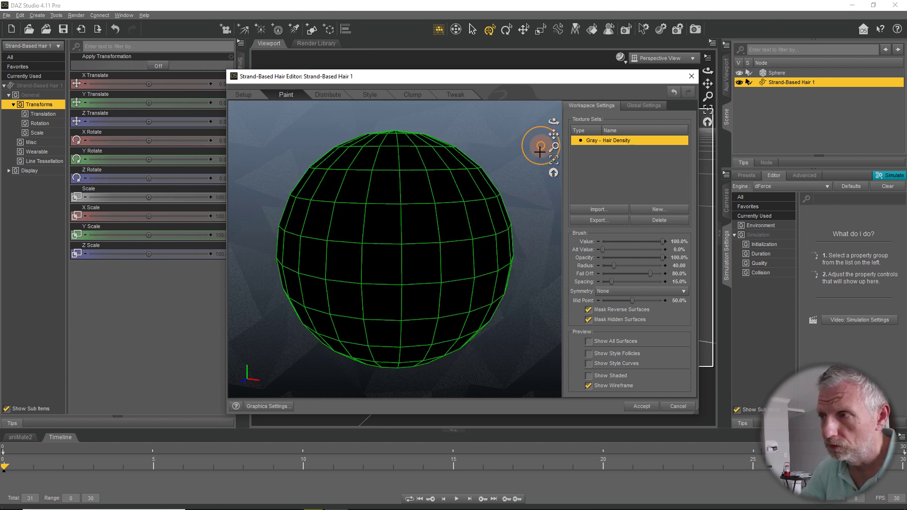
{"action": "mouse_move", "coordinate": [522, 255]}
{"action": "left_mouse_down", "text": "alt"}
{"action": "mouse_move", "coordinate": [370, 307]}
{"action": "mouse_move", "coordinate": [405, 271]}
{"action": "mouse_move", "coordinate": [338, 331]}
{"action": "mouse_move", "coordinate": [354, 289]}
{"action": "mouse_move", "coordinate": [439, 235]}
{"action": "mouse_move", "coordinate": [445, 284]}
{"action": "mouse_move", "coordinate": [340, 290]}
{"action": "mouse_move", "coordinate": [360, 273]}
{"action": "mouse_move", "coordinate": [348, 284]}
{"action": "left_mouse_up", "text": "alt"}
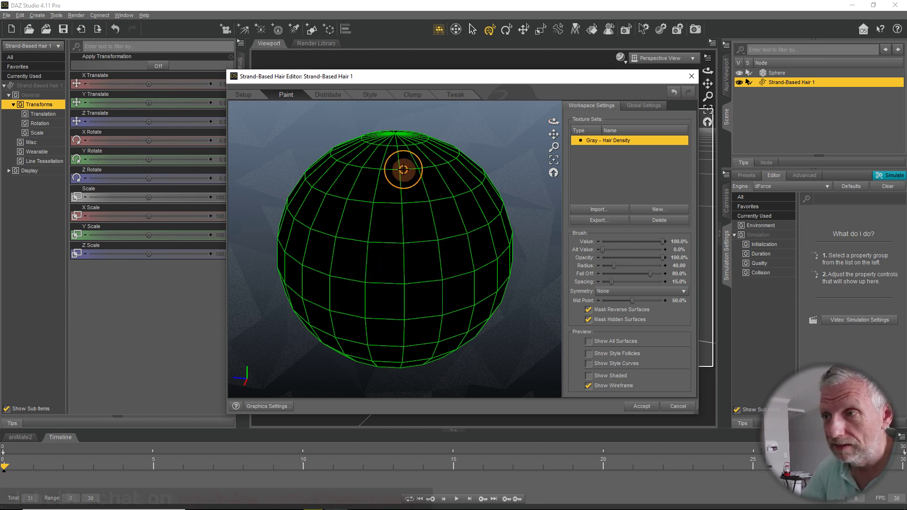
{"action": "mouse_move", "coordinate": [408, 165]}
{"action": "left_mouse_down"}
{"action": "mouse_move", "coordinate": [419, 189]}
{"action": "mouse_move", "coordinate": [385, 237]}
{"action": "mouse_move", "coordinate": [376, 215]}
{"action": "mouse_move", "coordinate": [412, 176]}
{"action": "mouse_move", "coordinate": [449, 239]}
{"action": "mouse_move", "coordinate": [445, 203]}
{"action": "mouse_move", "coordinate": [376, 227]}
{"action": "left_mouse_up"}
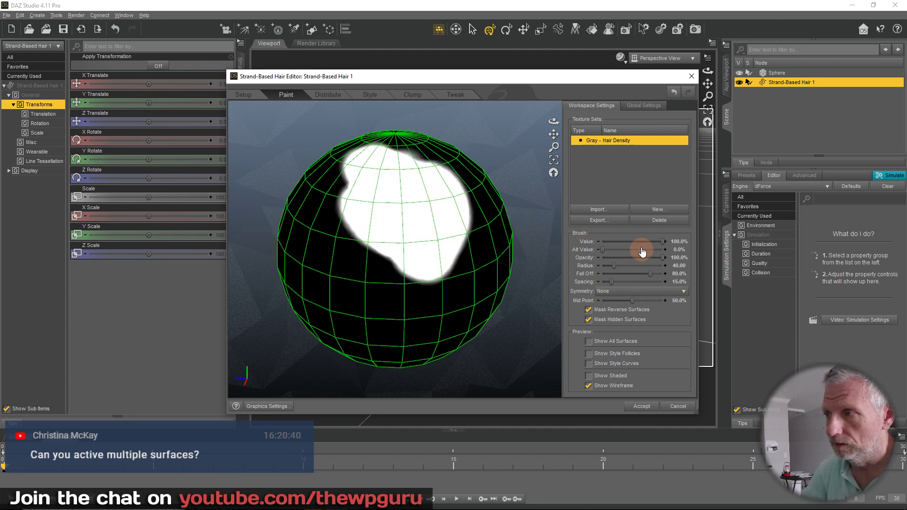
{"action": "left_click", "coordinate": [665, 292]}
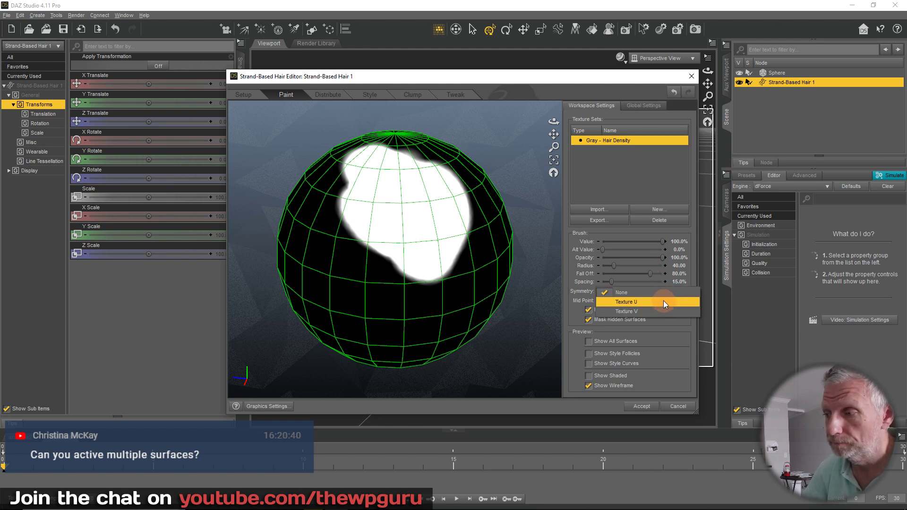
{"action": "left_click", "coordinate": [686, 324]}
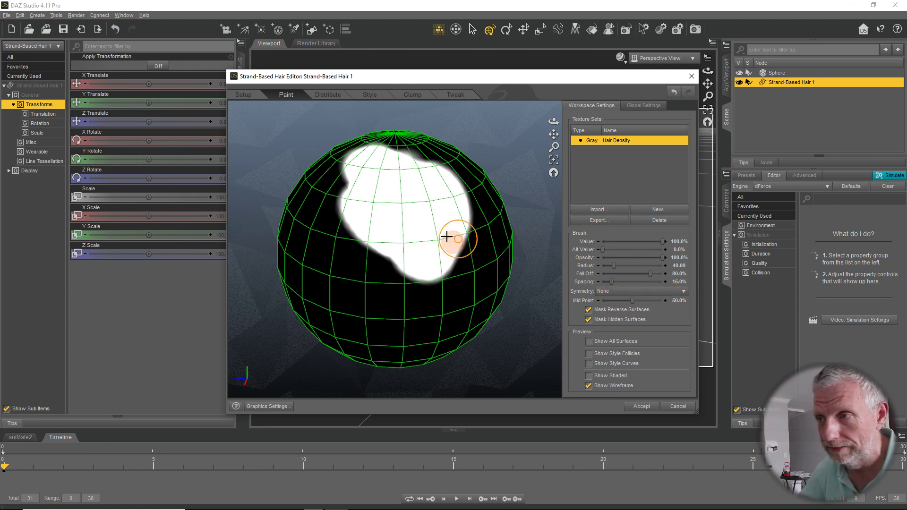
- Extend the painted hair density over the sphere's top, down one side and around the back, leaving the face area unpainted
{"action": "mouse_move", "coordinate": [360, 222]}
{"action": "left_mouse_down"}
{"action": "mouse_move", "coordinate": [344, 166]}
{"action": "mouse_move", "coordinate": [376, 257]}
{"action": "mouse_move", "coordinate": [338, 166]}
{"action": "mouse_move", "coordinate": [357, 266]}
{"action": "mouse_move", "coordinate": [427, 243]}
{"action": "mouse_move", "coordinate": [378, 149]}
{"action": "mouse_move", "coordinate": [407, 150]}
{"action": "mouse_move", "coordinate": [455, 241]}
{"action": "mouse_move", "coordinate": [440, 245]}
{"action": "mouse_move", "coordinate": [384, 138]}
{"action": "mouse_move", "coordinate": [370, 146]}
{"action": "mouse_move", "coordinate": [391, 265]}
{"action": "left_mouse_up"}
{"action": "middle_click_drag", "start_coordinate": [385, 294], "coordinate": [519, 285]}
{"action": "mouse_move", "coordinate": [498, 258]}
{"action": "left_mouse_down"}
{"action": "mouse_move", "coordinate": [360, 162]}
{"action": "mouse_move", "coordinate": [461, 262]}
{"action": "mouse_move", "coordinate": [385, 204]}
{"action": "mouse_move", "coordinate": [485, 268]}
{"action": "mouse_move", "coordinate": [368, 196]}
{"action": "mouse_move", "coordinate": [348, 150]}
{"action": "mouse_move", "coordinate": [378, 212]}
{"action": "left_mouse_up"}
{"action": "middle_click_drag", "start_coordinate": [378, 211], "coordinate": [437, 227]}
{"action": "mouse_move", "coordinate": [429, 186]}
{"action": "left_mouse_down"}
{"action": "mouse_move", "coordinate": [367, 121]}
{"action": "mouse_move", "coordinate": [366, 152]}
{"action": "mouse_move", "coordinate": [473, 231]}
{"action": "mouse_move", "coordinate": [492, 257]}
{"action": "mouse_move", "coordinate": [245, 269]}
{"action": "mouse_move", "coordinate": [304, 259]}
{"action": "left_mouse_up"}
{"action": "mouse_move", "coordinate": [423, 144]}
{"action": "left_mouse_down"}
{"action": "mouse_move", "coordinate": [437, 156]}
{"action": "mouse_move", "coordinate": [459, 257]}
{"action": "mouse_move", "coordinate": [395, 320]}
{"action": "mouse_move", "coordinate": [413, 318]}
{"action": "mouse_move", "coordinate": [462, 243]}
{"action": "mouse_move", "coordinate": [445, 162]}
{"action": "mouse_move", "coordinate": [462, 236]}
{"action": "mouse_move", "coordinate": [426, 317]}
{"action": "mouse_move", "coordinate": [381, 322]}
{"action": "left_mouse_up"}
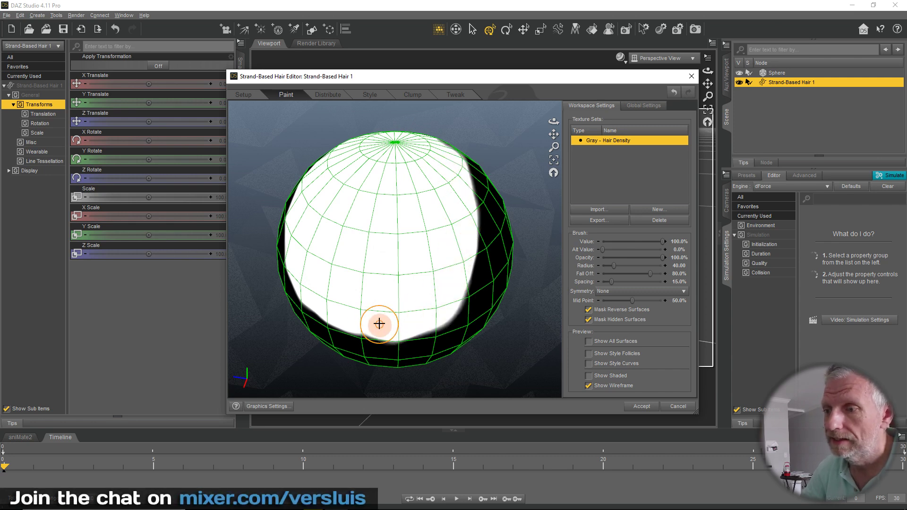
{"action": "mouse_move", "coordinate": [461, 267]}
{"action": "left_mouse_down", "text": "alt"}
{"action": "mouse_move", "coordinate": [364, 277]}
{"action": "mouse_move", "coordinate": [346, 302]}
{"action": "mouse_move", "coordinate": [235, 277]}
{"action": "left_mouse_up", "text": "alt"}
{"action": "mouse_move", "coordinate": [349, 213]}
{"action": "left_mouse_down"}
{"action": "mouse_move", "coordinate": [458, 162]}
{"action": "mouse_move", "coordinate": [427, 197]}
{"action": "mouse_move", "coordinate": [357, 215]}
{"action": "mouse_move", "coordinate": [456, 161]}
{"action": "mouse_move", "coordinate": [449, 189]}
{"action": "left_mouse_up"}
{"action": "mouse_move", "coordinate": [433, 220]}
{"action": "left_mouse_down", "text": "alt"}
{"action": "mouse_move", "coordinate": [346, 246]}
{"action": "mouse_move", "coordinate": [251, 243]}
{"action": "left_mouse_up", "text": "alt"}
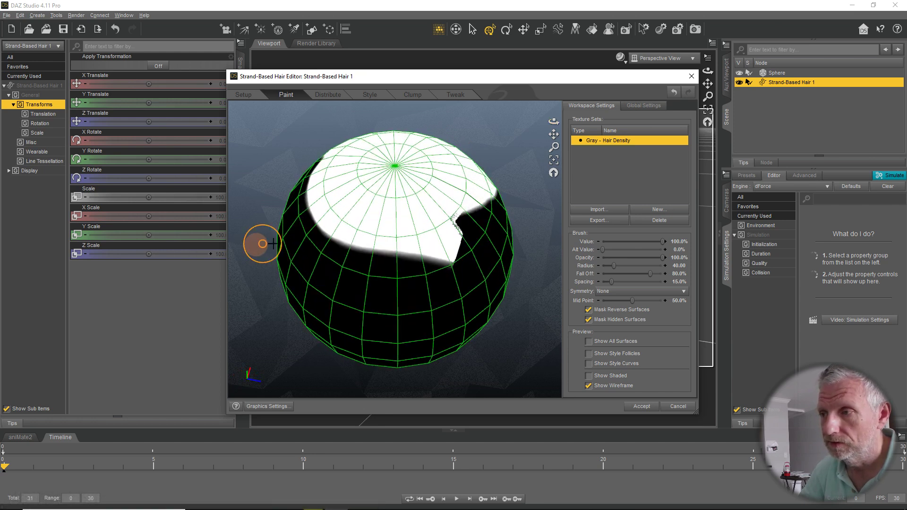
{"action": "mouse_move", "coordinate": [411, 236]}
{"action": "left_mouse_down"}
{"action": "mouse_move", "coordinate": [372, 241]}
{"action": "mouse_move", "coordinate": [405, 244]}
{"action": "mouse_move", "coordinate": [469, 205]}
{"action": "mouse_move", "coordinate": [420, 228]}
{"action": "mouse_move", "coordinate": [271, 200]}
{"action": "mouse_move", "coordinate": [481, 149]}
{"action": "mouse_move", "coordinate": [793, 174]}
{"action": "mouse_move", "coordinate": [816, 155]}
{"action": "left_mouse_up"}
{"action": "mouse_move", "coordinate": [548, 204]}
{"action": "left_mouse_down", "text": "alt"}
{"action": "mouse_move", "coordinate": [519, 196]}
{"action": "mouse_move", "coordinate": [487, 203]}
{"action": "left_mouse_up", "text": "alt"}
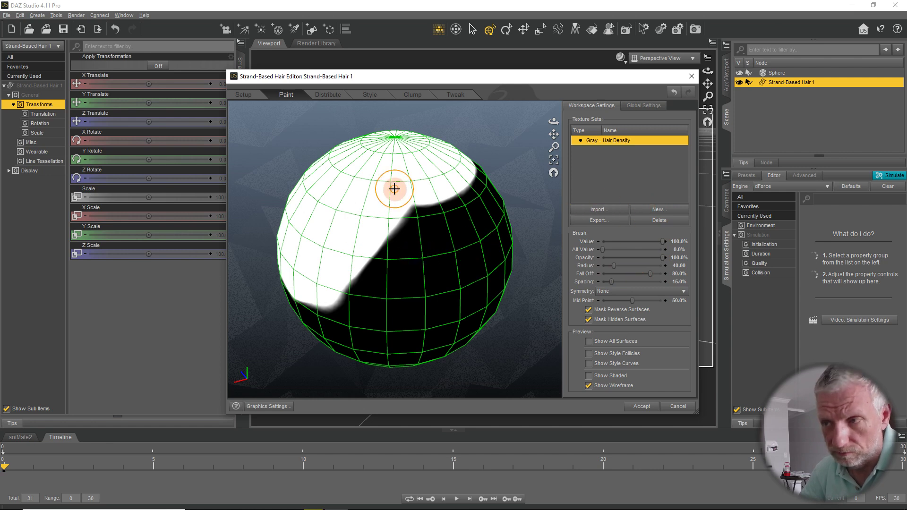
- Open the Distribute stage of the hair editor and set the hair tip width to 0.1 mm
{"action": "left_click", "coordinate": [331, 96]}
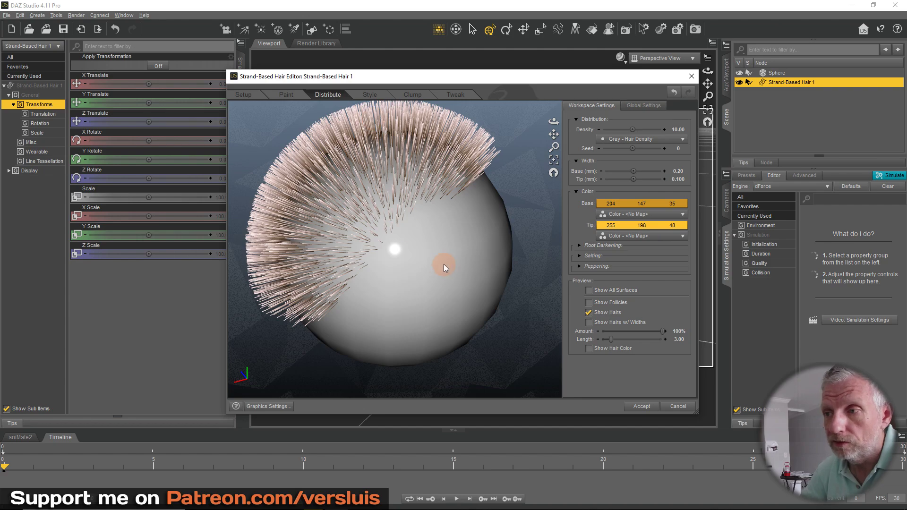
{"action": "left_click_drag", "start_coordinate": [423, 233], "coordinate": [392, 244]}
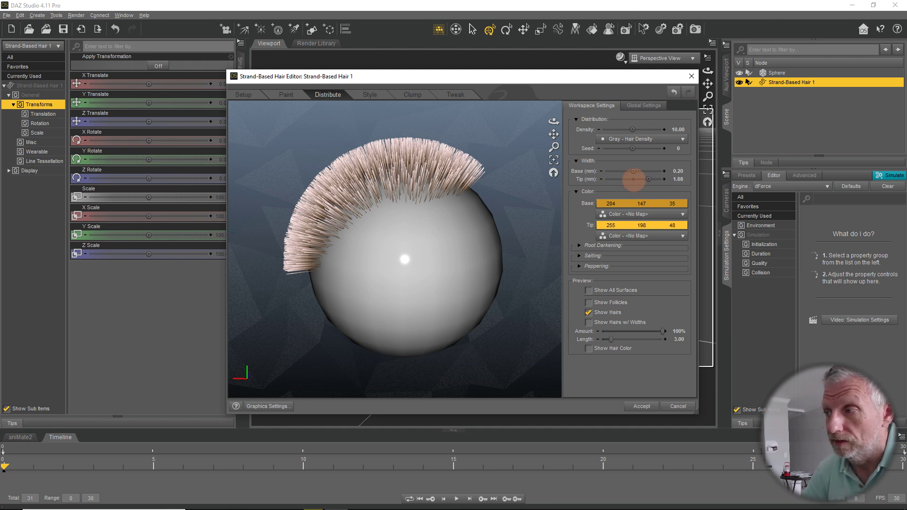
{"action": "left_click", "coordinate": [680, 180]}
{"action": "type", "text": "0.1"}
{"action": "key", "text": "Return"}
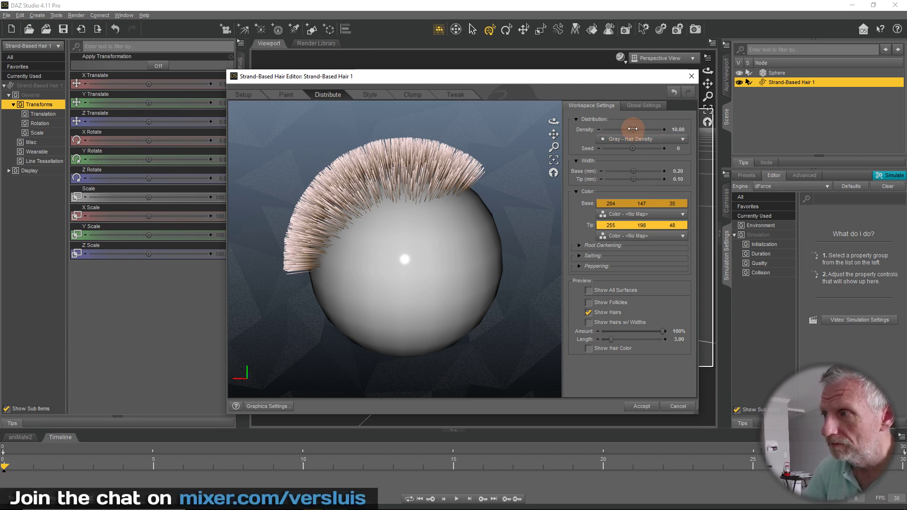
- Try a dense hair distribution of about 35 and a sparse one of about 1.93, inspecting the coverage on the sphere
{"action": "left_click_drag", "start_coordinate": [364, 226], "coordinate": [531, 289]}
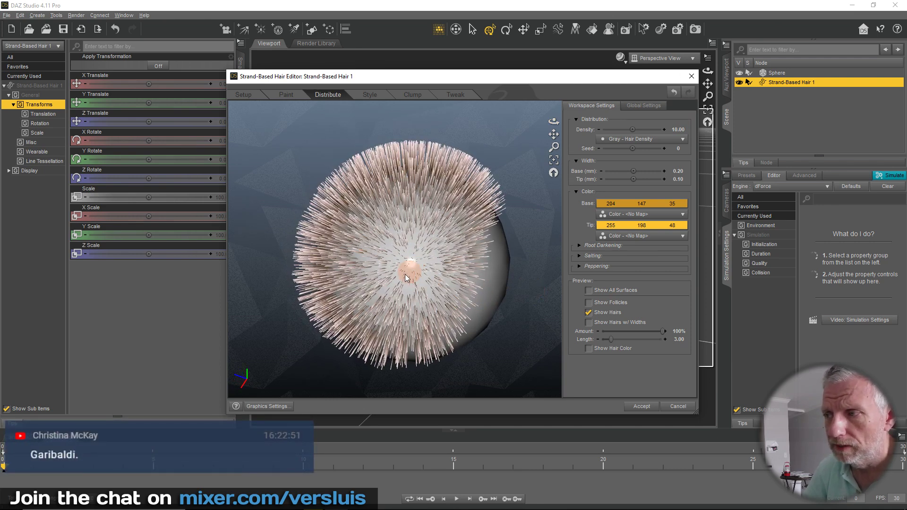
{"action": "left_click_drag", "start_coordinate": [633, 129], "coordinate": [650, 130]}
{"action": "left_click_drag", "start_coordinate": [525, 290], "coordinate": [403, 247]}
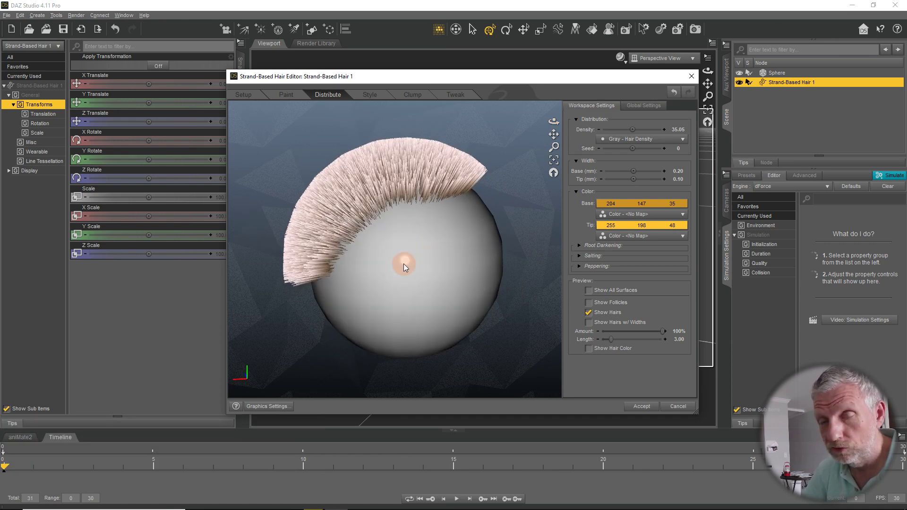
{"action": "left_click_drag", "start_coordinate": [403, 264], "coordinate": [500, 310]}
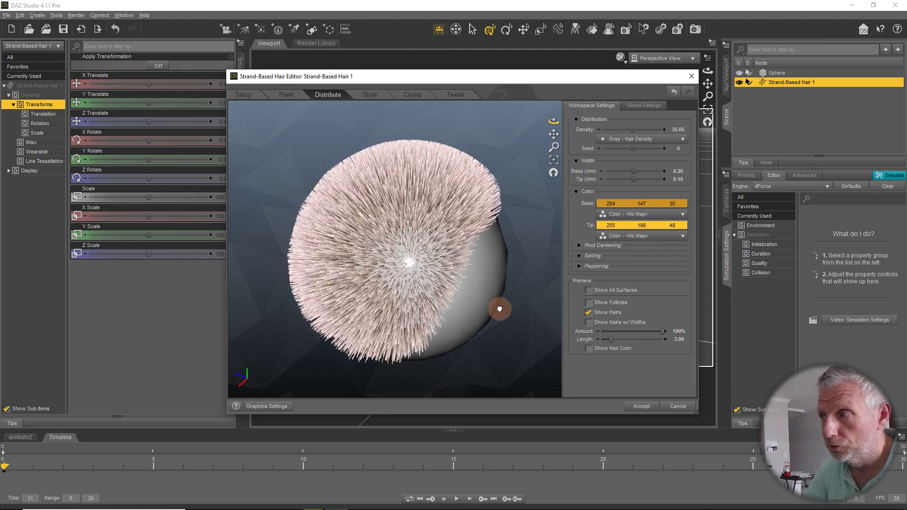
{"action": "left_click_drag", "start_coordinate": [635, 127], "coordinate": [632, 129]}
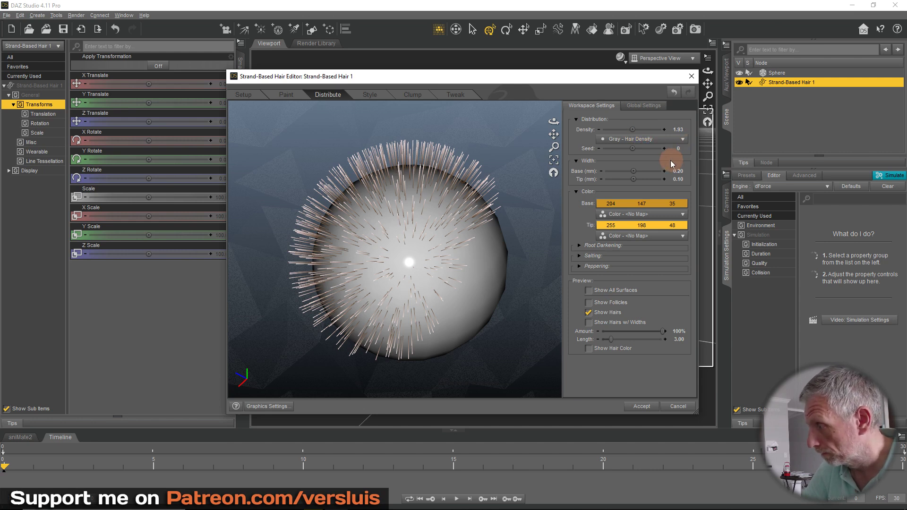
- Set the hair density to 10, inspect the hair on the sphere, and return to the Setup stage
{"action": "left_click", "coordinate": [680, 130]}
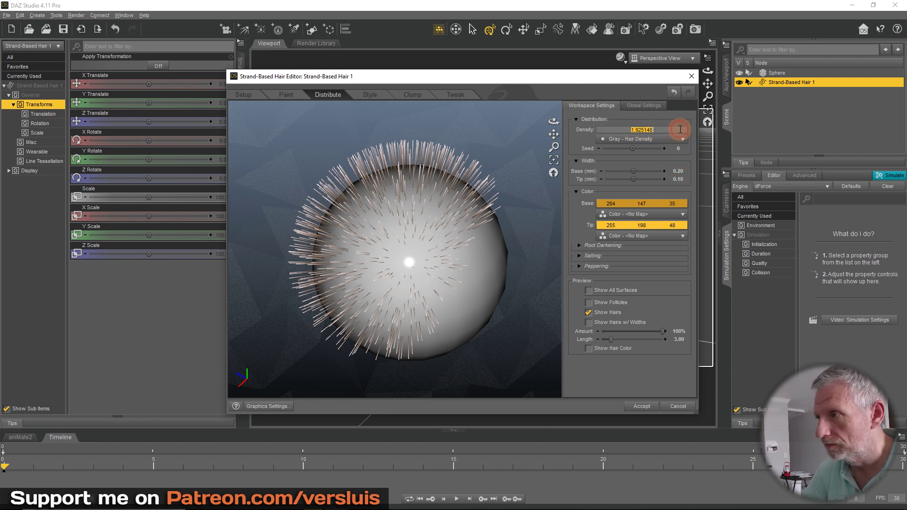
{"action": "type", "text": "10"}
{"action": "key", "text": "Return"}
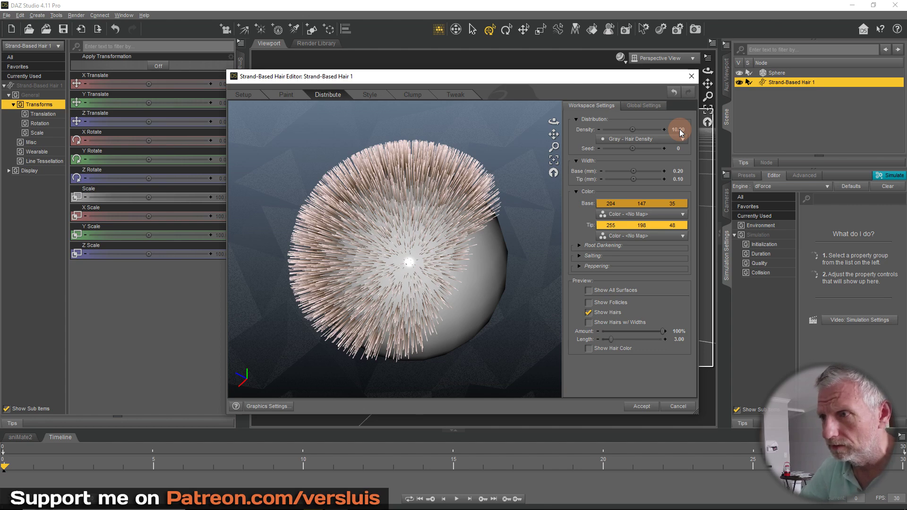
{"action": "left_click_drag", "start_coordinate": [506, 226], "coordinate": [473, 210]}
{"action": "left_click_drag", "start_coordinate": [403, 263], "coordinate": [491, 280]}
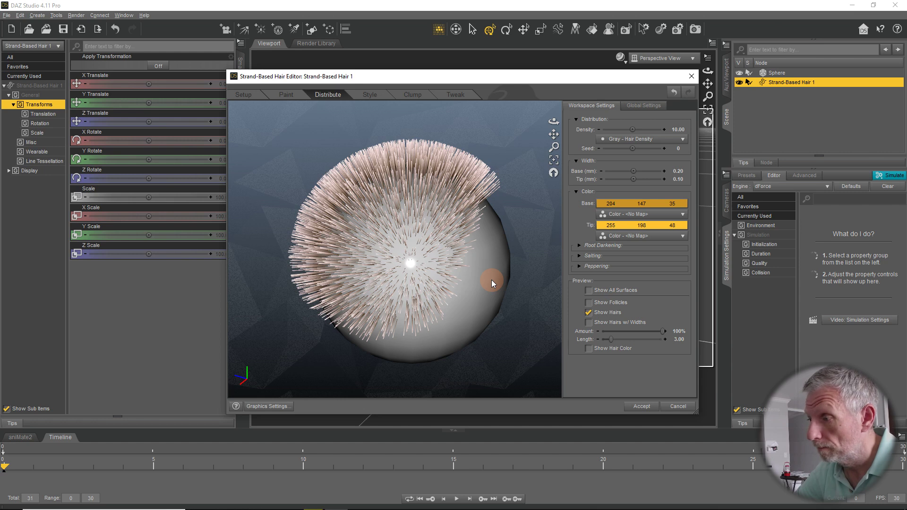
{"action": "left_click", "coordinate": [244, 94]}
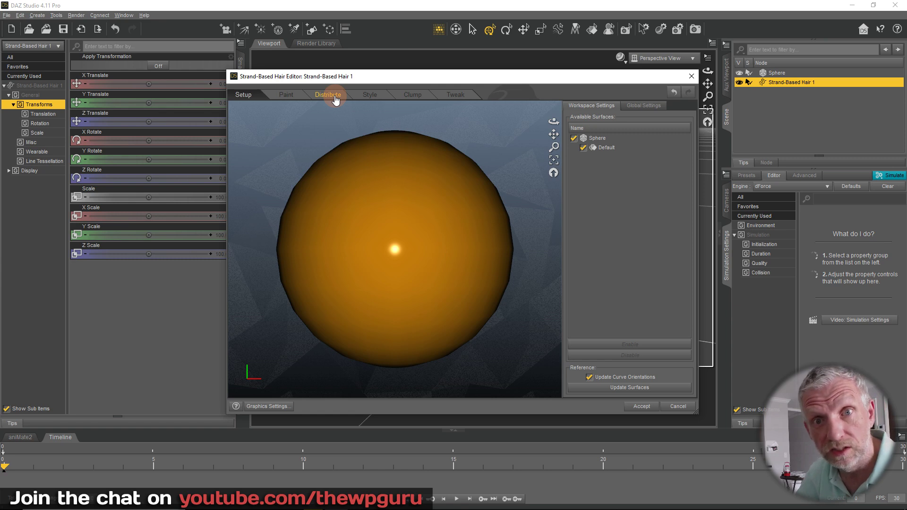
- Revisit the Paint and Setup stages of the hair editor and reopen the Distribute stage
{"action": "left_click", "coordinate": [286, 94]}
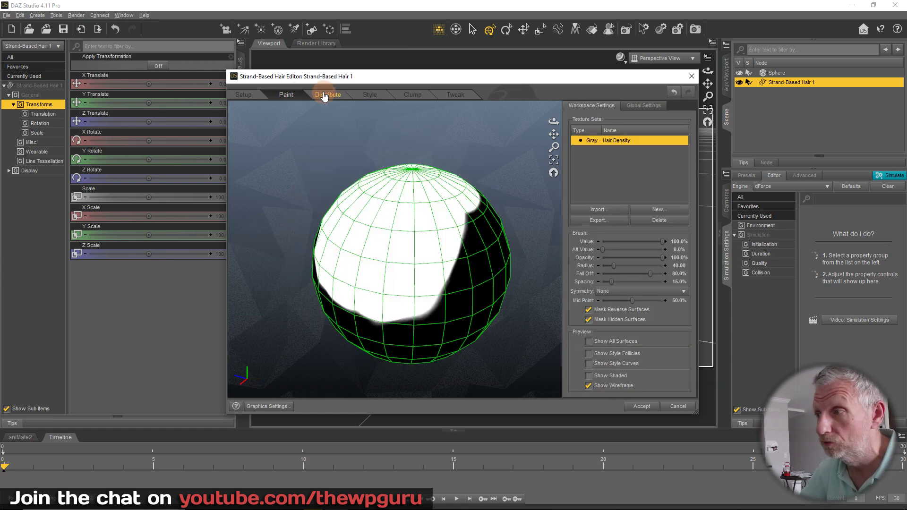
{"action": "left_click", "coordinate": [243, 94]}
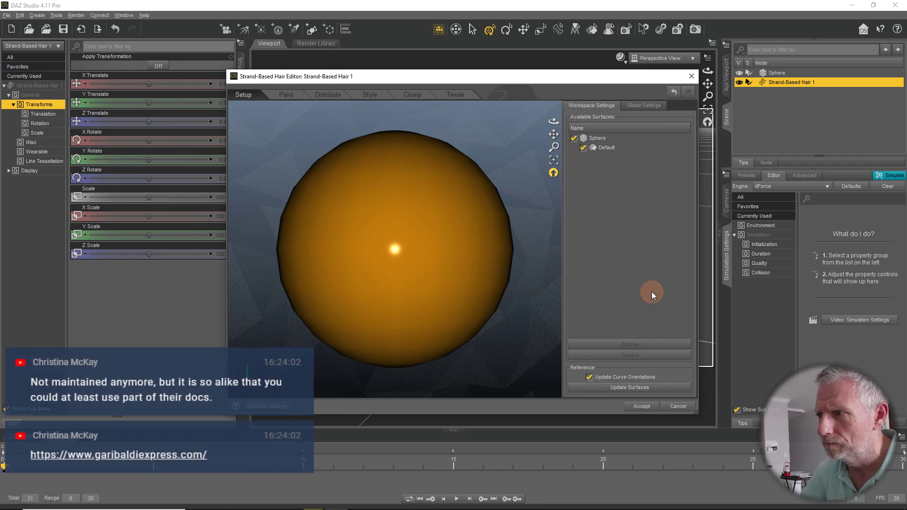
{"action": "left_click", "coordinate": [331, 96]}
{"action": "left_click", "coordinate": [420, 104]}
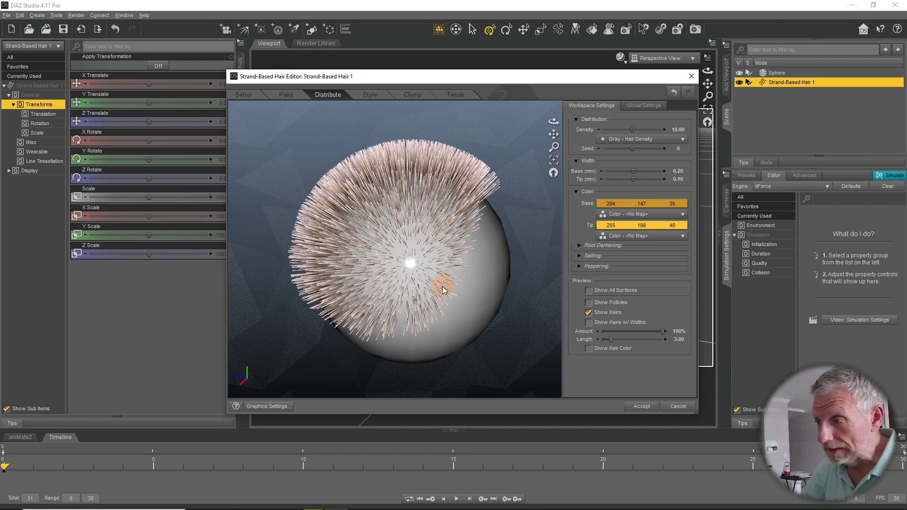
- Compare the follicle and width-based hair previews with the plain Show Hairs preview, and inspect the sphere's coverage
{"action": "left_click", "coordinate": [588, 303]}
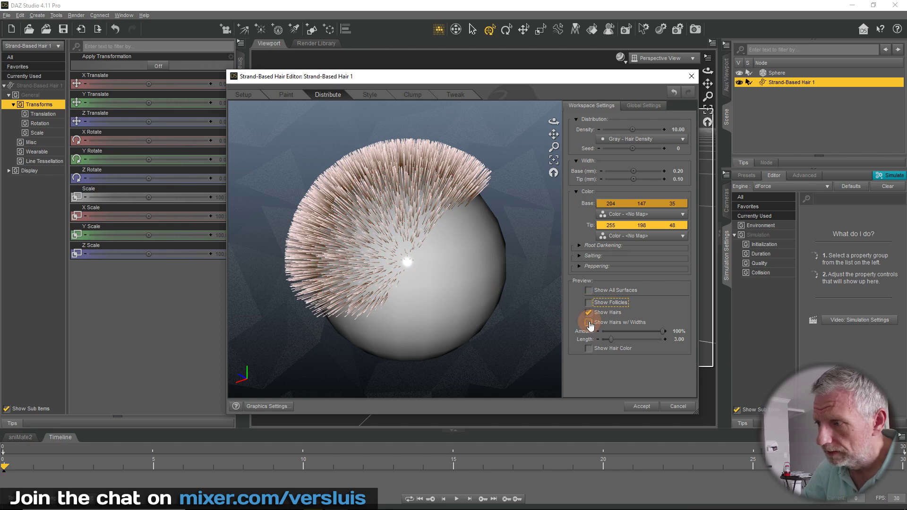
{"action": "left_click", "coordinate": [589, 323]}
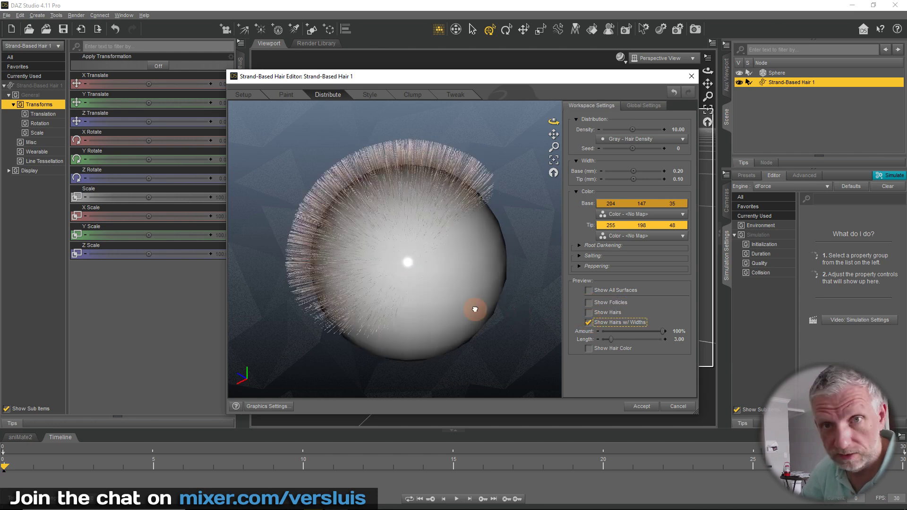
{"action": "left_click", "coordinate": [588, 313]}
{"action": "left_click_drag", "start_coordinate": [517, 299], "coordinate": [476, 283]}
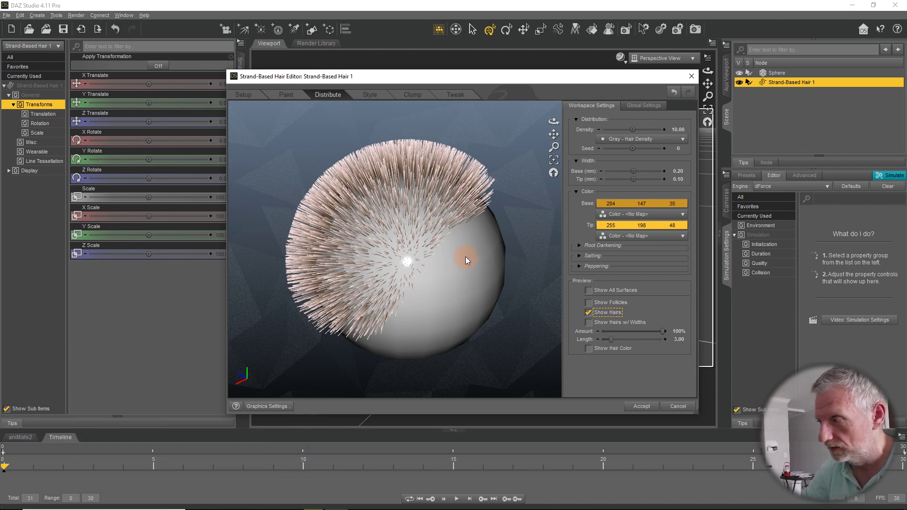
{"action": "left_click_drag", "start_coordinate": [466, 268], "coordinate": [443, 294]}
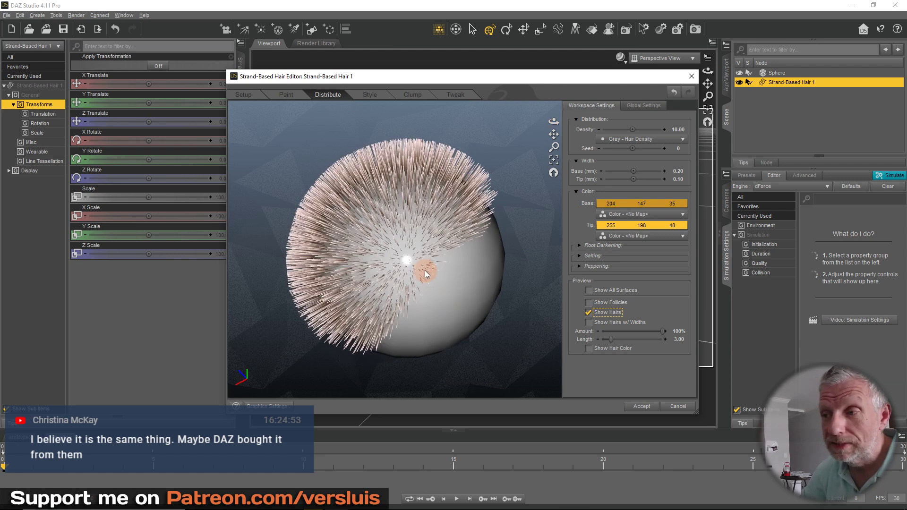
{"action": "left_click_drag", "start_coordinate": [438, 242], "coordinate": [403, 243]}
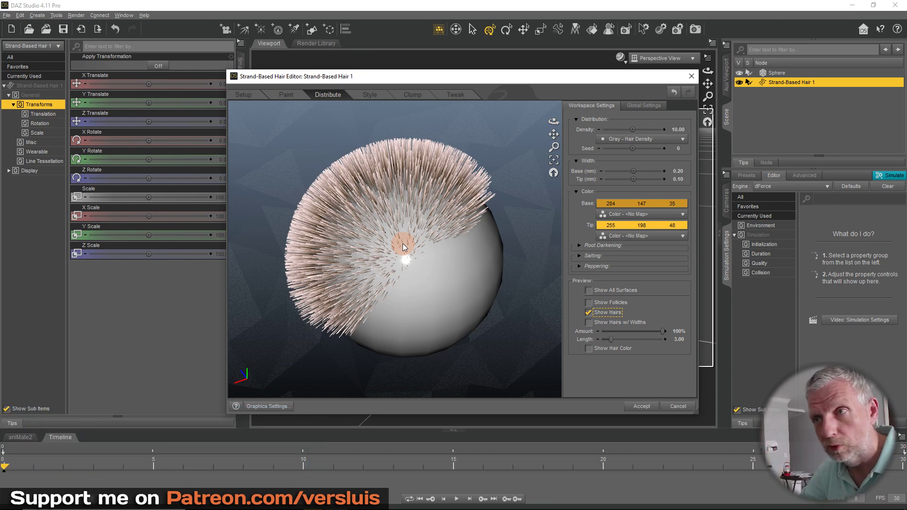
- Open the Style stage and comb the style curves sideways across the top of the sphere with Comb Curves
{"action": "left_click", "coordinate": [372, 97]}
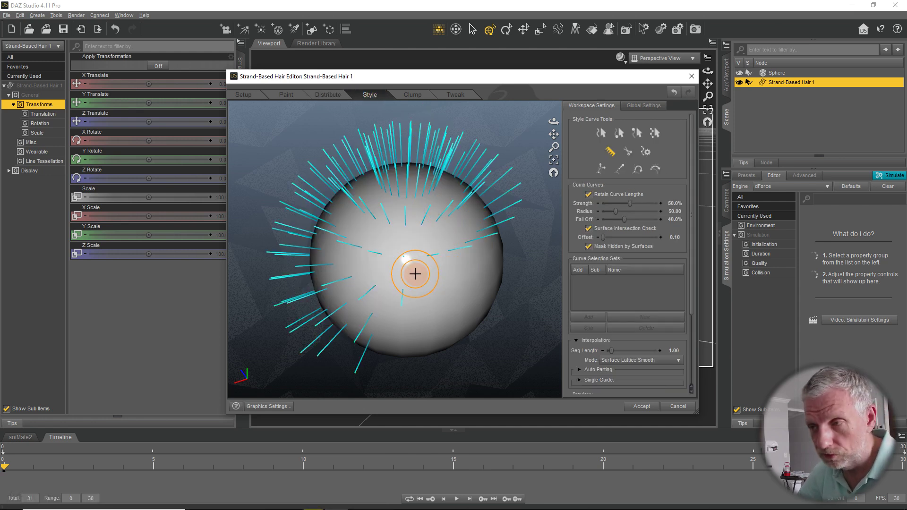
{"action": "left_click_drag", "start_coordinate": [424, 289], "coordinate": [453, 250], "text": "alt"}
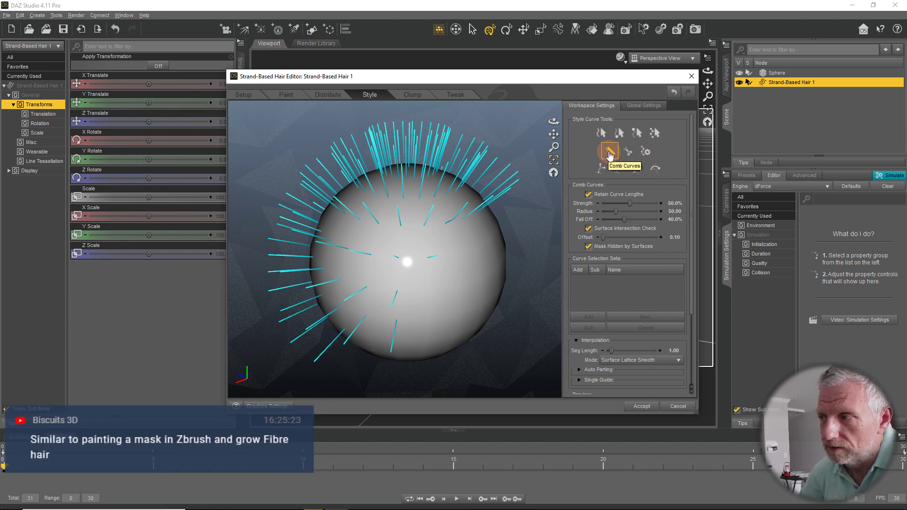
{"action": "mouse_move", "coordinate": [493, 207]}
{"action": "left_mouse_down"}
{"action": "mouse_move", "coordinate": [446, 178]}
{"action": "mouse_move", "coordinate": [348, 150]}
{"action": "mouse_move", "coordinate": [287, 209]}
{"action": "left_mouse_up"}
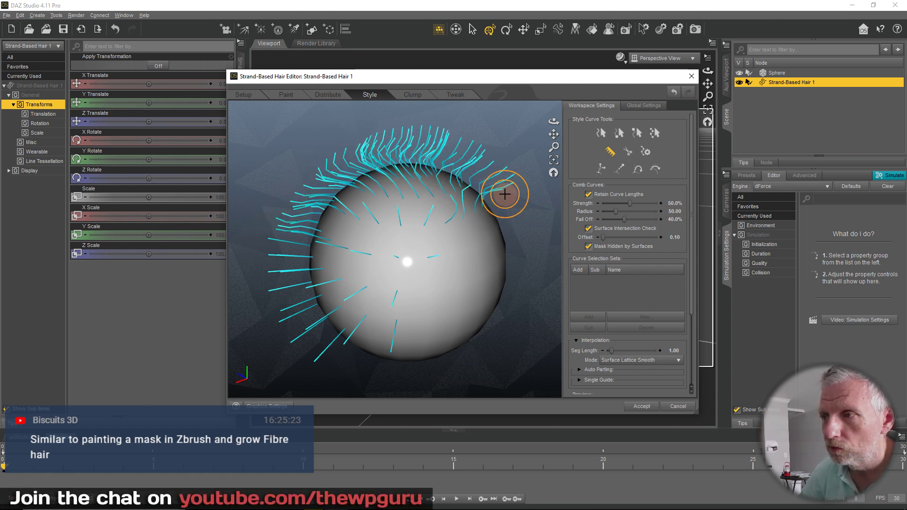
{"action": "left_click_drag", "start_coordinate": [316, 178], "coordinate": [490, 191]}
{"action": "mouse_move", "coordinate": [301, 165]}
{"action": "left_mouse_down"}
{"action": "mouse_move", "coordinate": [490, 191]}
{"action": "mouse_move", "coordinate": [313, 162]}
{"action": "mouse_move", "coordinate": [458, 166]}
{"action": "mouse_move", "coordinate": [330, 169]}
{"action": "mouse_move", "coordinate": [472, 178]}
{"action": "left_mouse_up"}
- Comb the remaining style curves from several other sides of the sphere
{"action": "left_click_drag", "start_coordinate": [472, 303], "coordinate": [296, 287], "text": "alt"}
{"action": "mouse_move", "coordinate": [393, 215]}
{"action": "left_mouse_down"}
{"action": "mouse_move", "coordinate": [419, 155]}
{"action": "mouse_move", "coordinate": [385, 125]}
{"action": "mouse_move", "coordinate": [468, 150]}
{"action": "left_mouse_up"}
{"action": "mouse_move", "coordinate": [473, 237]}
{"action": "left_mouse_down", "text": "alt"}
{"action": "mouse_move", "coordinate": [379, 282]}
{"action": "mouse_move", "coordinate": [328, 275]}
{"action": "left_mouse_up", "text": "alt"}
{"action": "mouse_move", "coordinate": [452, 197]}
{"action": "left_mouse_down"}
{"action": "mouse_move", "coordinate": [415, 152]}
{"action": "mouse_move", "coordinate": [396, 161]}
{"action": "mouse_move", "coordinate": [480, 178]}
{"action": "mouse_move", "coordinate": [431, 174]}
{"action": "mouse_move", "coordinate": [490, 245]}
{"action": "mouse_move", "coordinate": [480, 227]}
{"action": "left_mouse_up"}
{"action": "mouse_move", "coordinate": [411, 204]}
{"action": "left_mouse_down", "text": "alt"}
{"action": "mouse_move", "coordinate": [509, 208]}
{"action": "mouse_move", "coordinate": [455, 217]}
{"action": "mouse_move", "coordinate": [569, 219]}
{"action": "mouse_move", "coordinate": [401, 219]}
{"action": "left_mouse_up", "text": "alt"}
{"action": "mouse_move", "coordinate": [339, 189]}
{"action": "left_mouse_down"}
{"action": "mouse_move", "coordinate": [293, 260]}
{"action": "mouse_move", "coordinate": [270, 252]}
{"action": "mouse_move", "coordinate": [300, 259]}
{"action": "mouse_move", "coordinate": [314, 239]}
{"action": "mouse_move", "coordinate": [290, 247]}
{"action": "mouse_move", "coordinate": [308, 259]}
{"action": "mouse_move", "coordinate": [339, 245]}
{"action": "mouse_move", "coordinate": [361, 175]}
{"action": "mouse_move", "coordinate": [337, 230]}
{"action": "mouse_move", "coordinate": [331, 203]}
{"action": "mouse_move", "coordinate": [379, 166]}
{"action": "mouse_move", "coordinate": [324, 202]}
{"action": "mouse_move", "coordinate": [343, 181]}
{"action": "left_mouse_up"}
{"action": "left_click_drag", "start_coordinate": [361, 217], "coordinate": [253, 229], "text": "alt"}
- Trim the protruding style curves along both sides of the sphere with Cut Curves and check the cut from several sides
{"action": "left_click", "coordinate": [623, 170]}
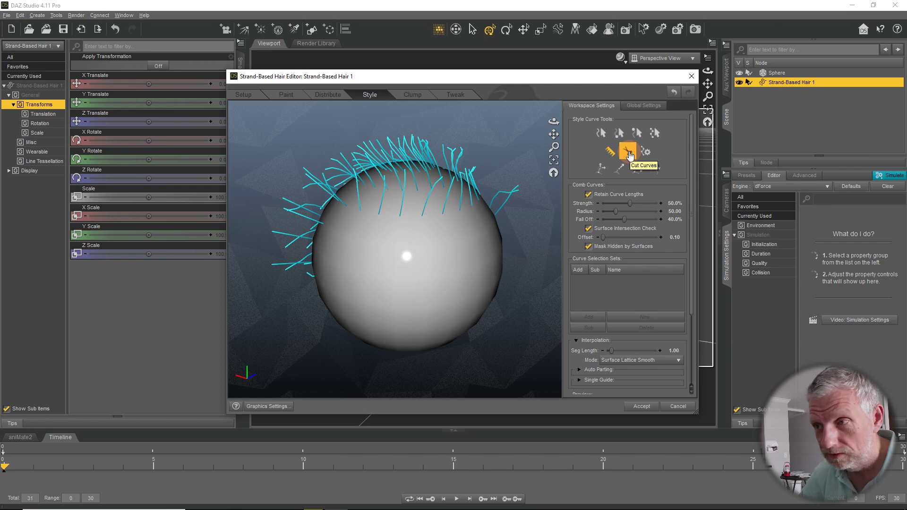
{"action": "left_click", "coordinate": [629, 154]}
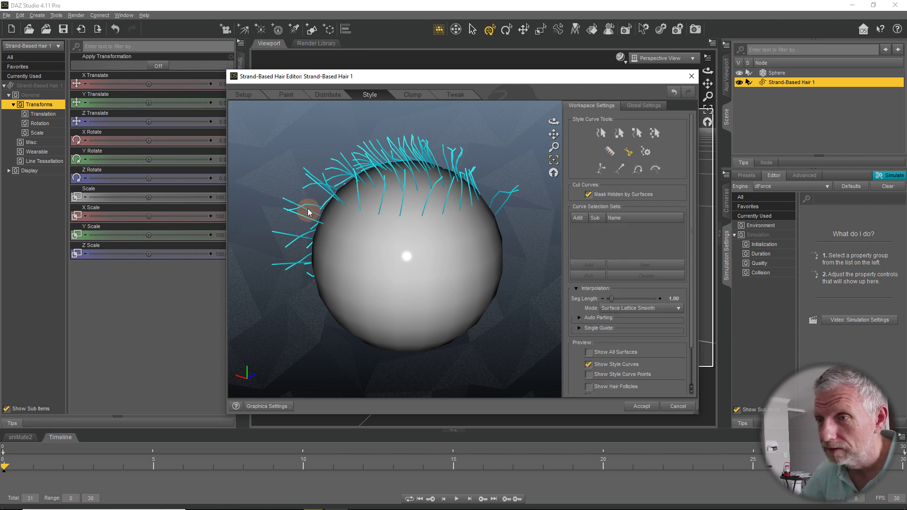
{"action": "left_click_drag", "start_coordinate": [305, 159], "coordinate": [305, 318]}
{"action": "left_click_drag", "start_coordinate": [473, 147], "coordinate": [488, 182]}
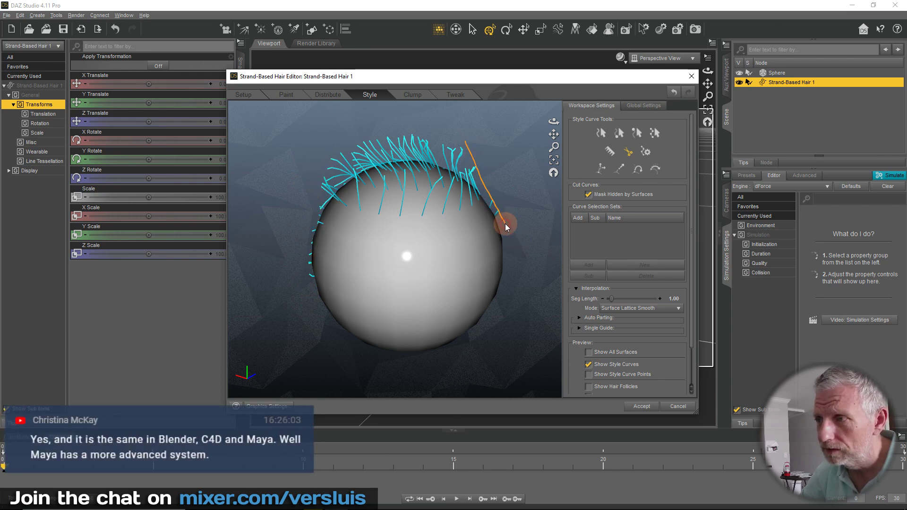
{"action": "left_click_drag", "start_coordinate": [517, 259], "coordinate": [265, 242]}
{"action": "left_click_drag", "start_coordinate": [403, 289], "coordinate": [317, 298]}
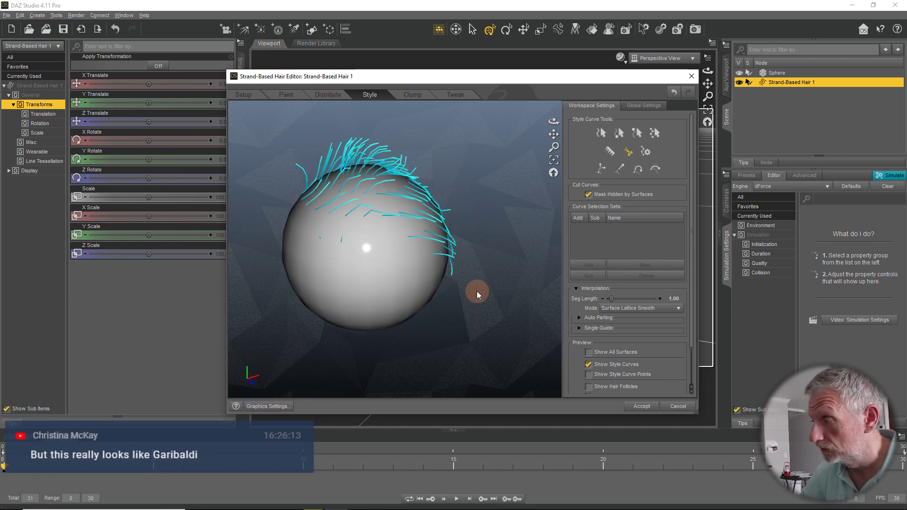
{"action": "left_click_drag", "start_coordinate": [441, 319], "coordinate": [512, 311]}
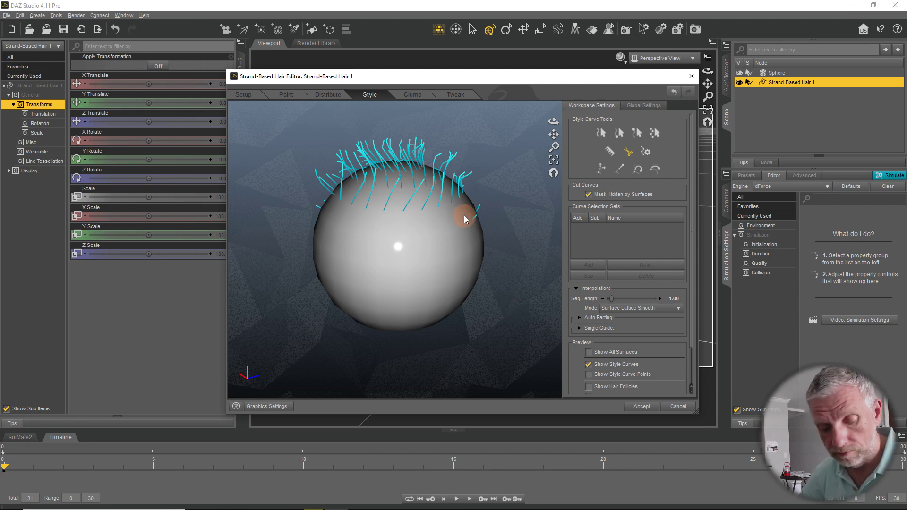
{"action": "left_click_drag", "start_coordinate": [466, 228], "coordinate": [556, 249]}
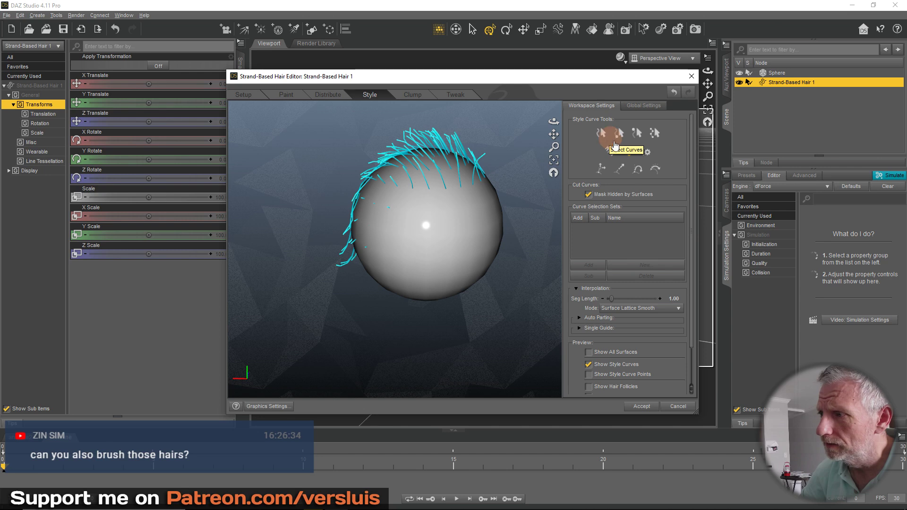
- Lengthen the style curves by scaling them up and extending them by about 0.67
{"action": "left_click", "coordinate": [606, 174]}
{"action": "left_click_drag", "start_coordinate": [440, 165], "coordinate": [492, 254]}
{"action": "middle_click_drag", "start_coordinate": [491, 243], "coordinate": [497, 282]}
{"action": "left_click_drag", "start_coordinate": [461, 229], "coordinate": [532, 309]}
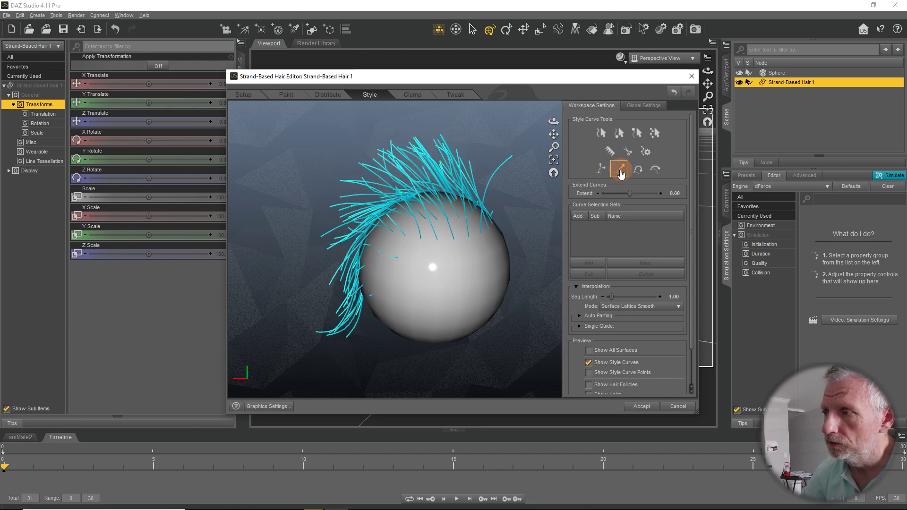
{"action": "left_click", "coordinate": [613, 174]}
{"action": "left_click_drag", "start_coordinate": [471, 188], "coordinate": [496, 298]}
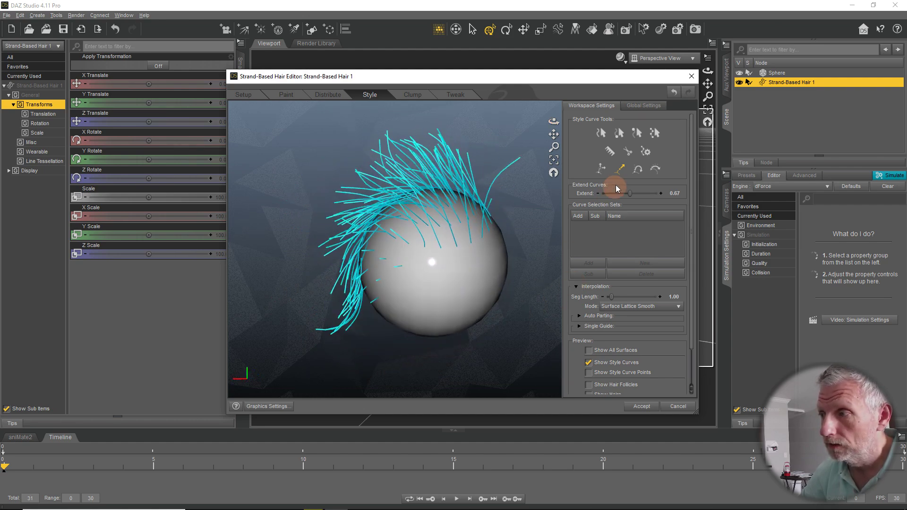
- Curl the style curves with a Curl value of about -0.11
{"action": "left_click", "coordinate": [641, 169]}
{"action": "left_click_drag", "start_coordinate": [432, 188], "coordinate": [381, 213]}
{"action": "mouse_move", "coordinate": [382, 268]}
{"action": "left_mouse_down"}
{"action": "mouse_move", "coordinate": [454, 253]}
{"action": "mouse_move", "coordinate": [400, 255]}
{"action": "left_mouse_up"}
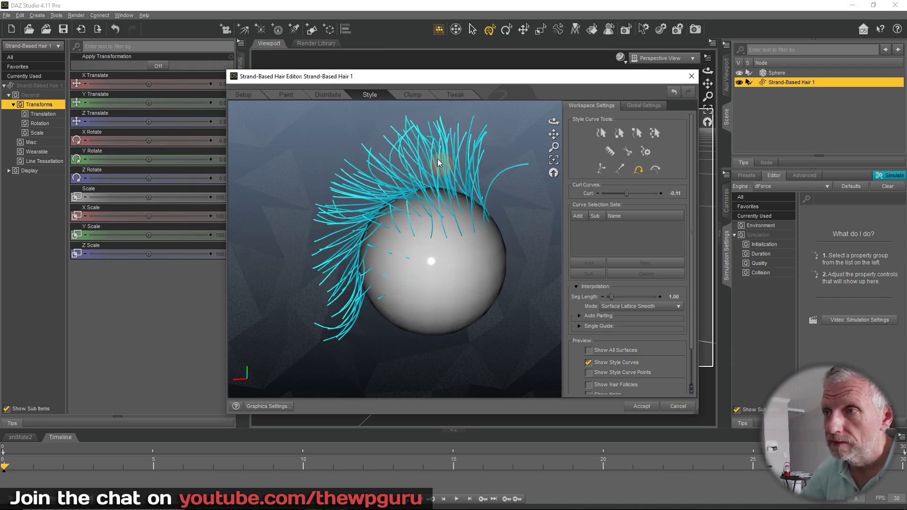
- Inspect the styled hair in the Distribute and Clump stages, then examine the style curves again in the Style stage
{"action": "left_click", "coordinate": [338, 96]}
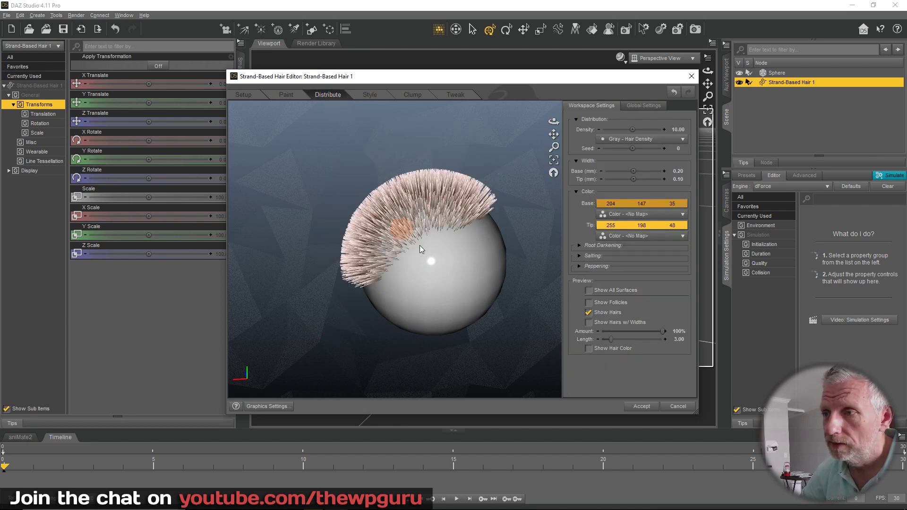
{"action": "left_click", "coordinate": [413, 97]}
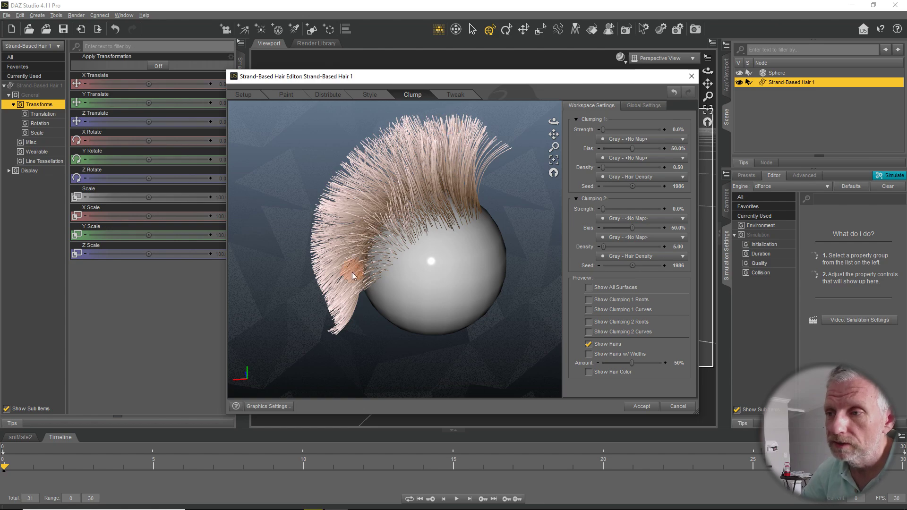
{"action": "left_click_drag", "start_coordinate": [378, 260], "coordinate": [356, 266]}
{"action": "left_click", "coordinate": [369, 95]}
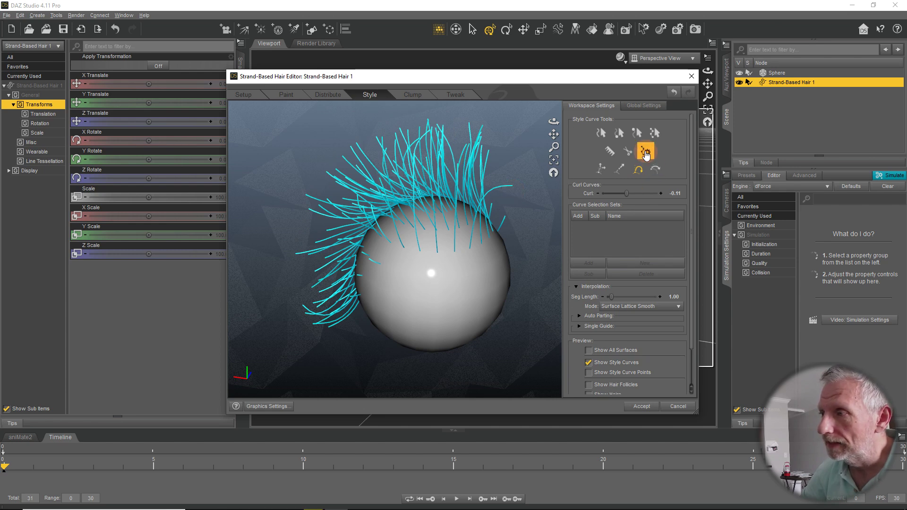
{"action": "left_click_drag", "start_coordinate": [628, 194], "coordinate": [627, 194]}
{"action": "left_click_drag", "start_coordinate": [456, 204], "coordinate": [603, 291], "text": "alt"}
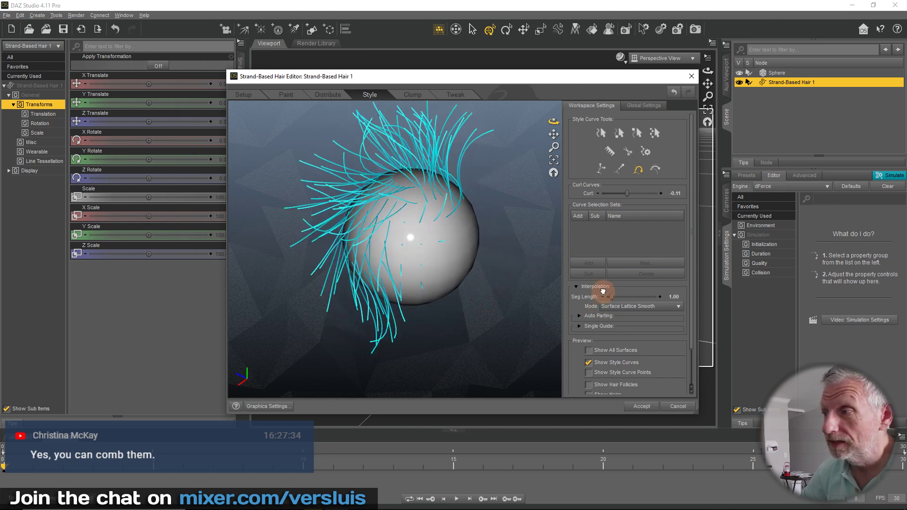
- Select groups of style curves by their tips on the top and front of the sphere and view the selection from several sides
{"action": "left_click", "coordinate": [638, 135]}
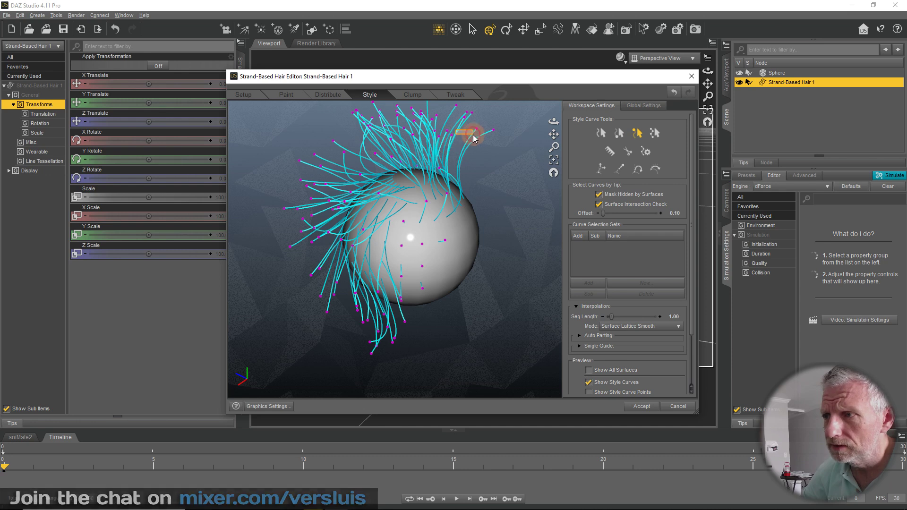
{"action": "left_click_drag", "start_coordinate": [463, 134], "coordinate": [481, 152]}
{"action": "left_click_drag", "start_coordinate": [474, 114], "coordinate": [509, 156]}
{"action": "left_click_drag", "start_coordinate": [415, 114], "coordinate": [507, 231]}
{"action": "left_click_drag", "start_coordinate": [405, 113], "coordinate": [301, 294]}
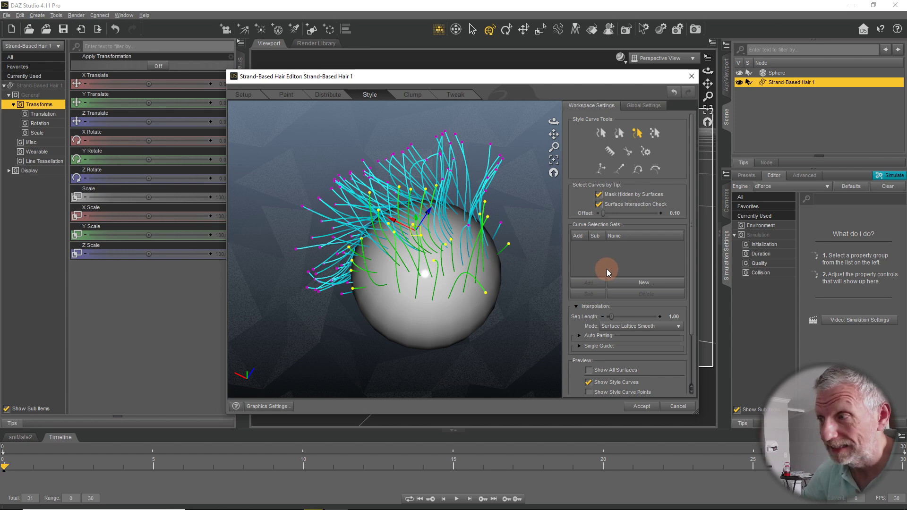
{"action": "left_click_drag", "start_coordinate": [433, 317], "coordinate": [528, 260], "text": "alt"}
{"action": "left_click_drag", "start_coordinate": [381, 336], "coordinate": [510, 276], "text": "ctrl+alt"}
{"action": "left_click", "coordinate": [618, 284]}
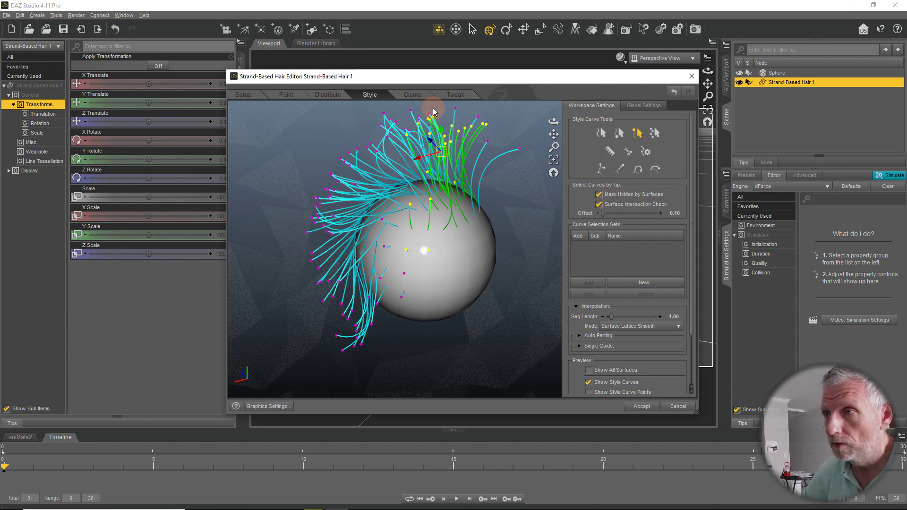
- Open the Clump stage and try a Clumping 1 strength of about 90% before resetting it to 0%
{"action": "left_click", "coordinate": [412, 95]}
{"action": "left_click_drag", "start_coordinate": [460, 212], "coordinate": [483, 245], "text": "alt"}
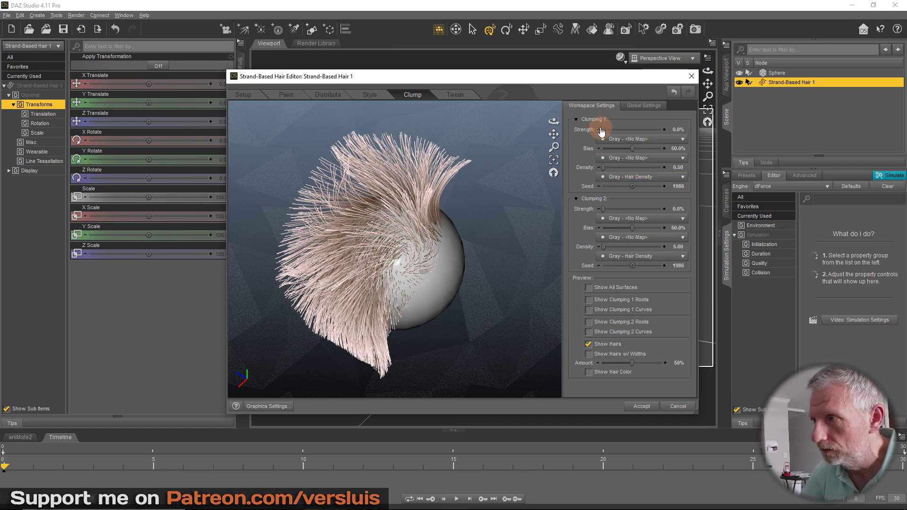
{"action": "left_click_drag", "start_coordinate": [604, 129], "coordinate": [656, 130]}
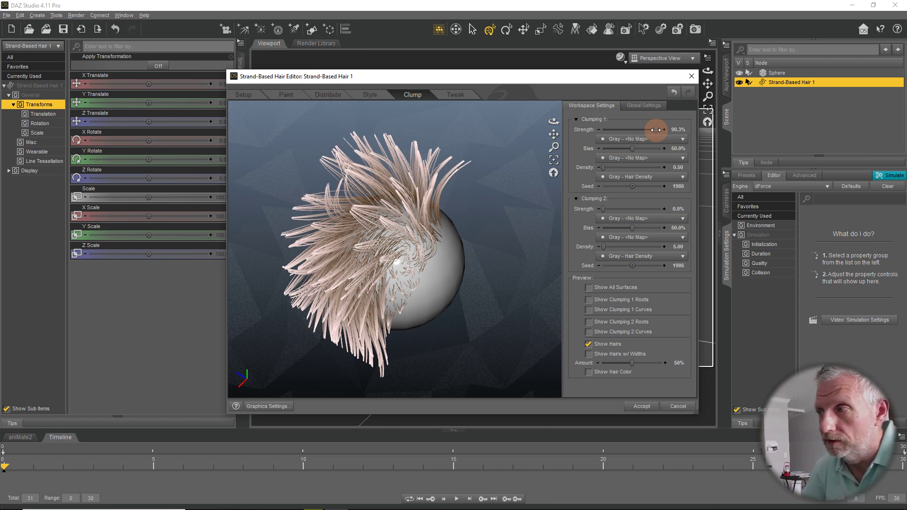
{"action": "left_click_drag", "start_coordinate": [656, 130], "coordinate": [591, 127]}
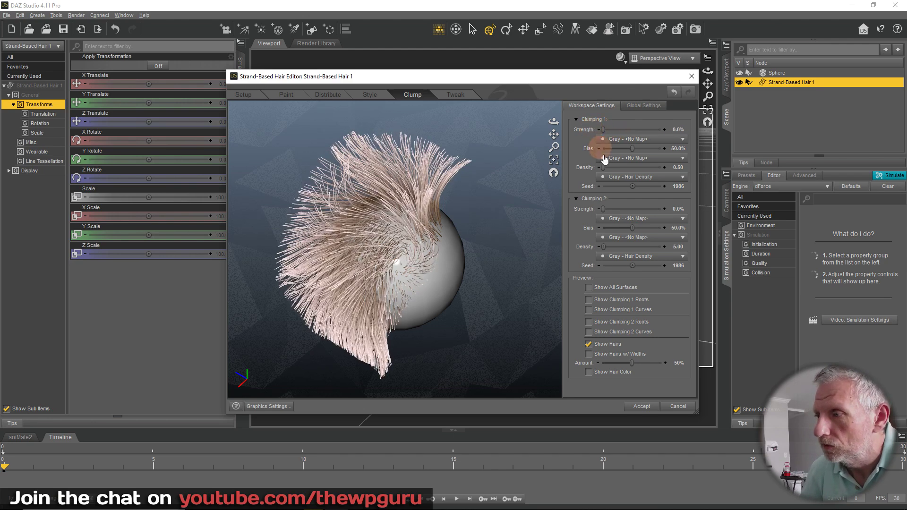
- Try Clumping 1 at 100% strength combined with Clumping 2 at about 59%, and reset the Clumping 2 strength to 0%
{"action": "left_click_drag", "start_coordinate": [603, 209], "coordinate": [638, 209]}
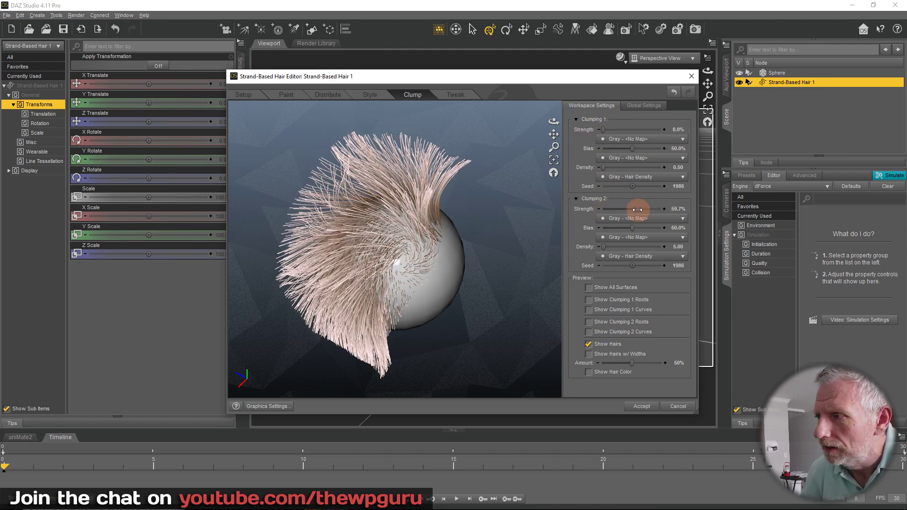
{"action": "left_click_drag", "start_coordinate": [603, 129], "coordinate": [667, 130]}
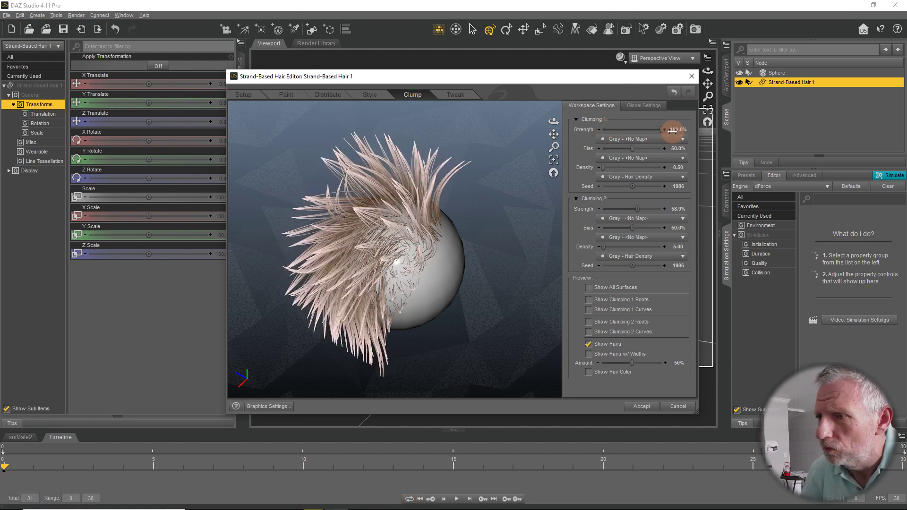
{"action": "left_click_drag", "start_coordinate": [638, 209], "coordinate": [595, 204]}
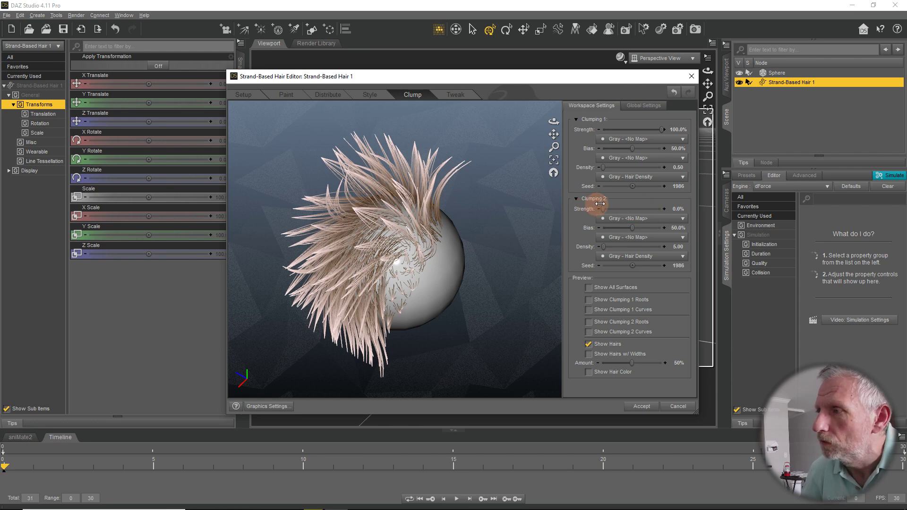
- Experiment with Clumping 1 using 50% strength, 0% bias, a density of about 58 and seed 2031
{"action": "left_click_drag", "start_coordinate": [632, 148], "coordinate": [638, 187]}
{"action": "left_click_drag", "start_coordinate": [645, 148], "coordinate": [633, 129]}
{"action": "left_click", "coordinate": [664, 130]}
{"action": "left_click_drag", "start_coordinate": [604, 167], "coordinate": [637, 170]}
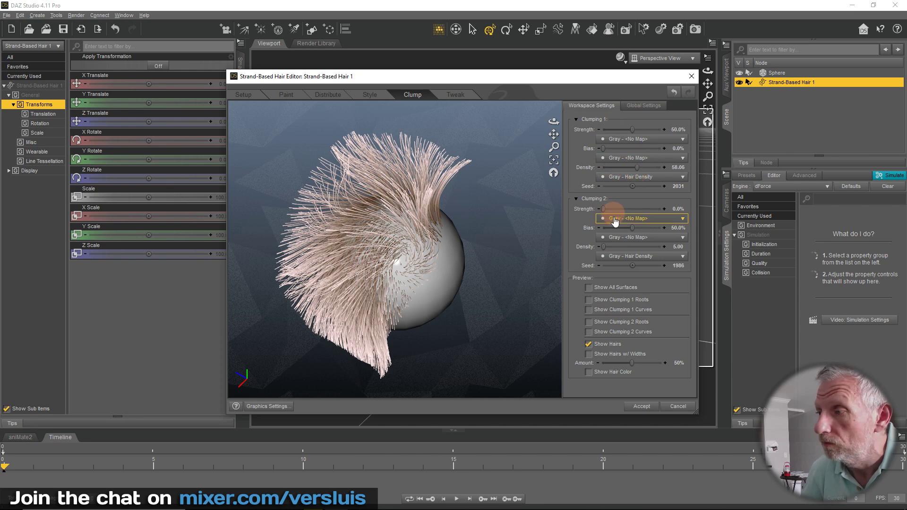
- Set Clumping 1 to 50% bias, 100% strength and a density of about 7.26, and check the hair from other angles
{"action": "left_click", "coordinate": [676, 149]}
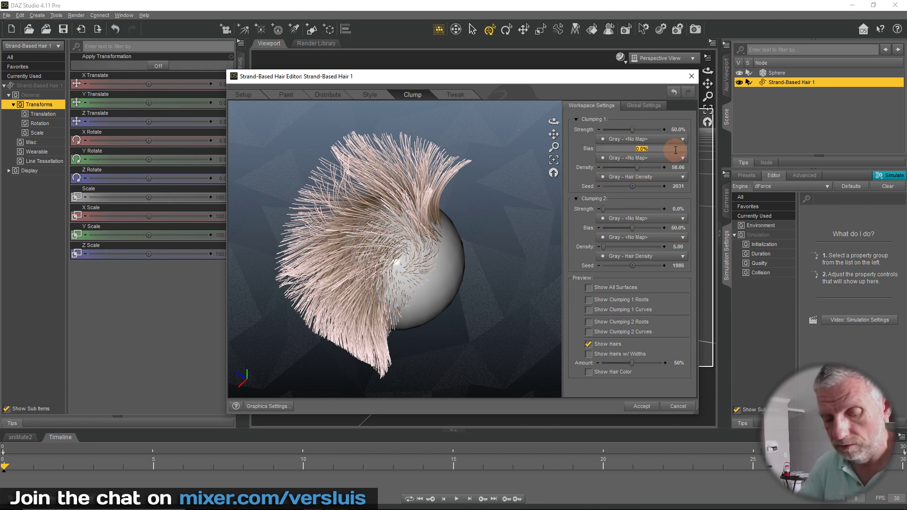
{"action": "type", "text": "50"}
{"action": "key", "text": "Return"}
{"action": "mouse_move", "coordinate": [632, 130]}
{"action": "left_mouse_down"}
{"action": "mouse_move", "coordinate": [672, 124]}
{"action": "mouse_move", "coordinate": [641, 131]}
{"action": "left_mouse_up"}
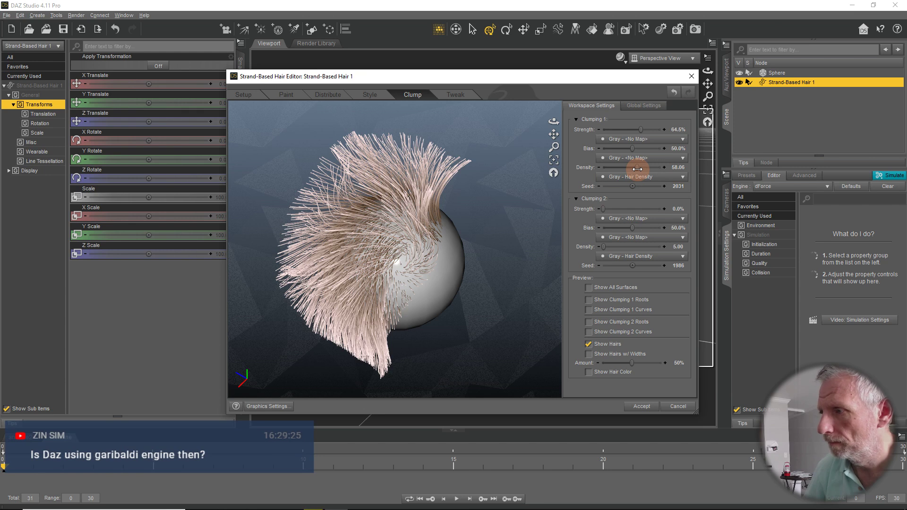
{"action": "left_click_drag", "start_coordinate": [637, 169], "coordinate": [607, 169]}
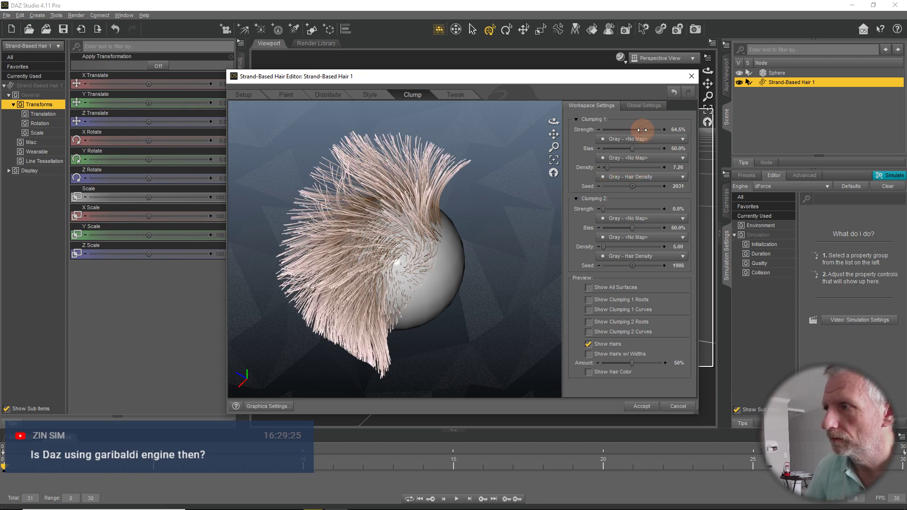
{"action": "left_click_drag", "start_coordinate": [643, 129], "coordinate": [665, 133]}
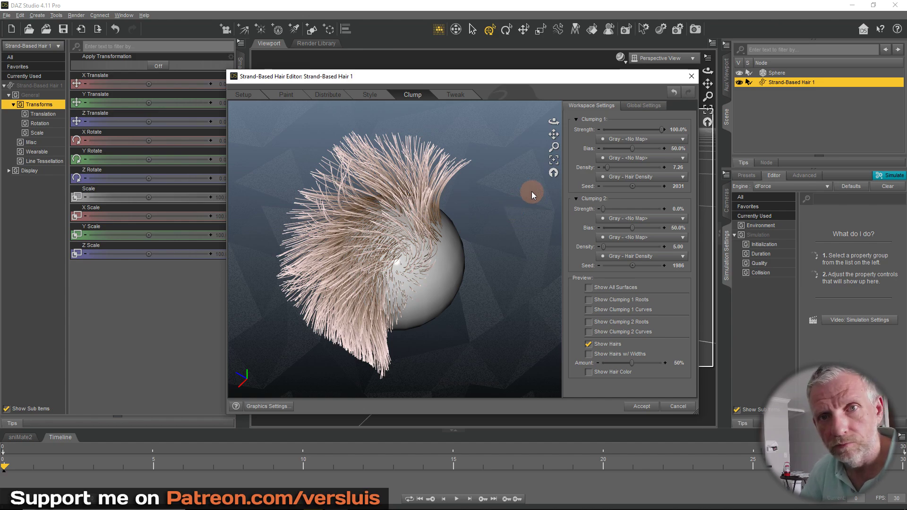
{"action": "left_click_drag", "start_coordinate": [495, 262], "coordinate": [505, 294]}
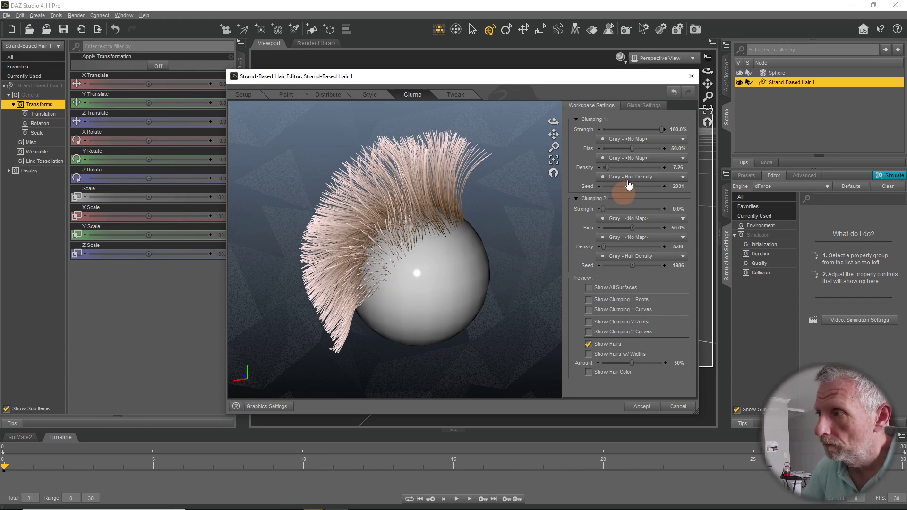
{"action": "left_click_drag", "start_coordinate": [464, 177], "coordinate": [457, 113]}
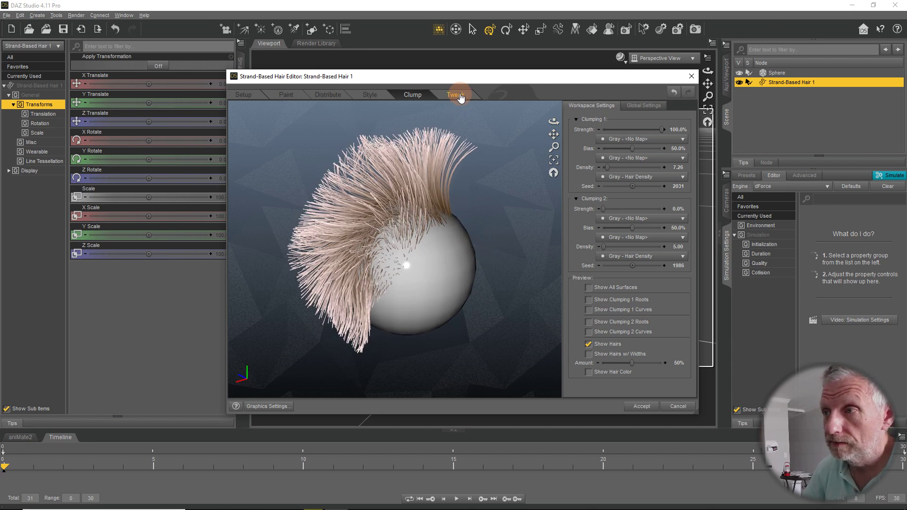
- Open the Tweak stage and set the Random Length maximum to about 3.60
{"action": "left_click", "coordinate": [461, 96]}
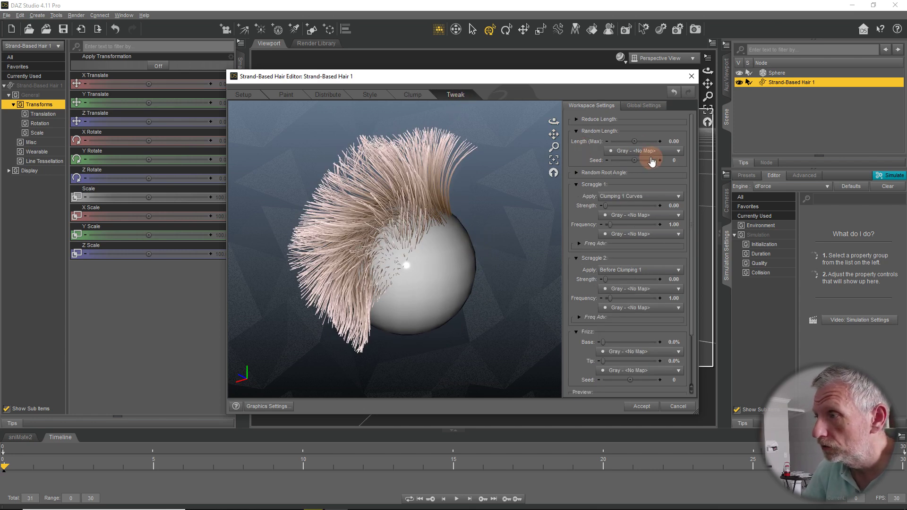
{"action": "left_click_drag", "start_coordinate": [633, 141], "coordinate": [634, 141]}
{"action": "left_click_drag", "start_coordinate": [400, 241], "coordinate": [472, 246]}
{"action": "mouse_move", "coordinate": [634, 141]}
{"action": "left_mouse_down"}
{"action": "mouse_move", "coordinate": [624, 141]}
{"action": "mouse_move", "coordinate": [641, 141]}
{"action": "left_mouse_up"}
{"action": "left_click_drag", "start_coordinate": [501, 241], "coordinate": [448, 216]}
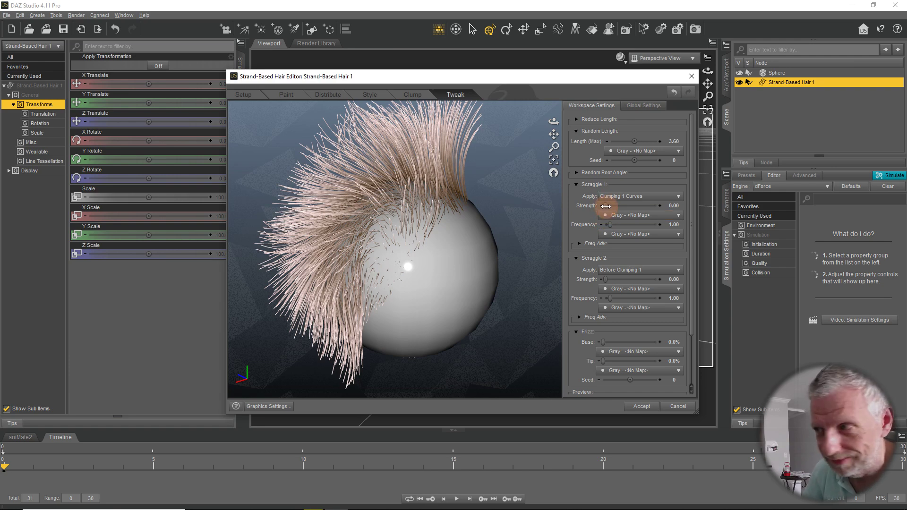
- Set the Scraggle 1 strength to about 0.84 and the Frizz base to about 43.5%, leaving Scraggle 2 strength at 0
{"action": "left_click_drag", "start_coordinate": [609, 207], "coordinate": [628, 204]}
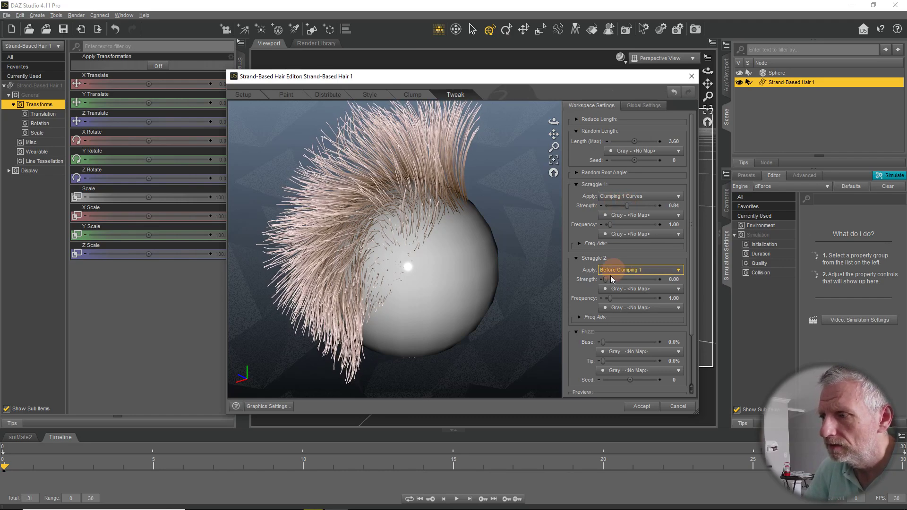
{"action": "mouse_move", "coordinate": [607, 279]}
{"action": "left_mouse_down"}
{"action": "mouse_move", "coordinate": [644, 284]}
{"action": "mouse_move", "coordinate": [592, 285]}
{"action": "left_mouse_up"}
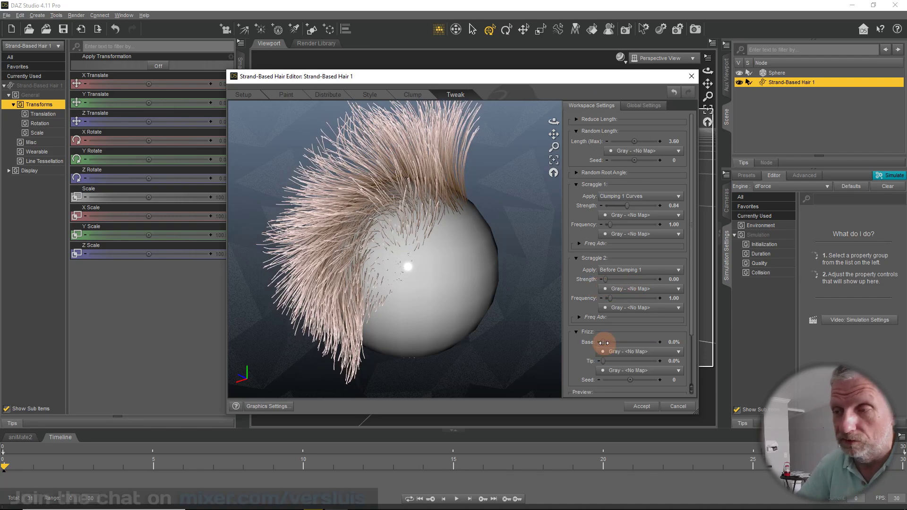
{"action": "left_click_drag", "start_coordinate": [604, 343], "coordinate": [630, 344]}
{"action": "scroll", "coordinate": [444, 254], "scroll_direction": "up", "scroll_amount": 10}
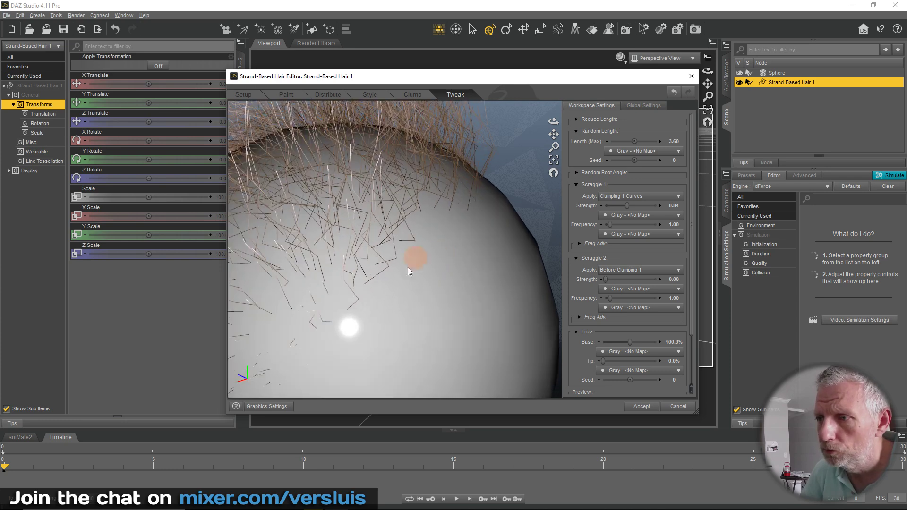
{"action": "left_click_drag", "start_coordinate": [630, 342], "coordinate": [615, 340]}
{"action": "left_click_drag", "start_coordinate": [470, 277], "coordinate": [428, 279]}
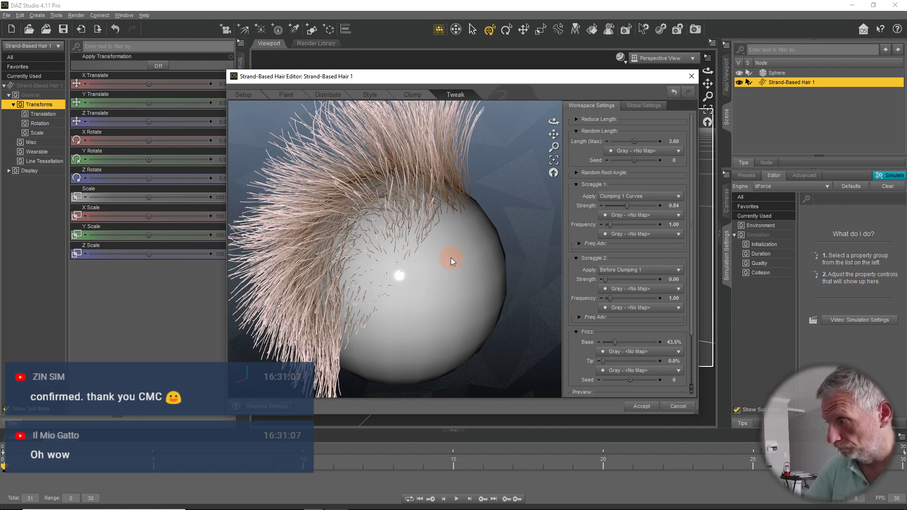
- Inspect the tweaked hair from several sides and distances, and accept the changes in the hair editor
{"action": "left_click_drag", "start_coordinate": [450, 264], "coordinate": [328, 277]}
{"action": "scroll", "coordinate": [327, 276], "scroll_direction": "down", "scroll_amount": 3}
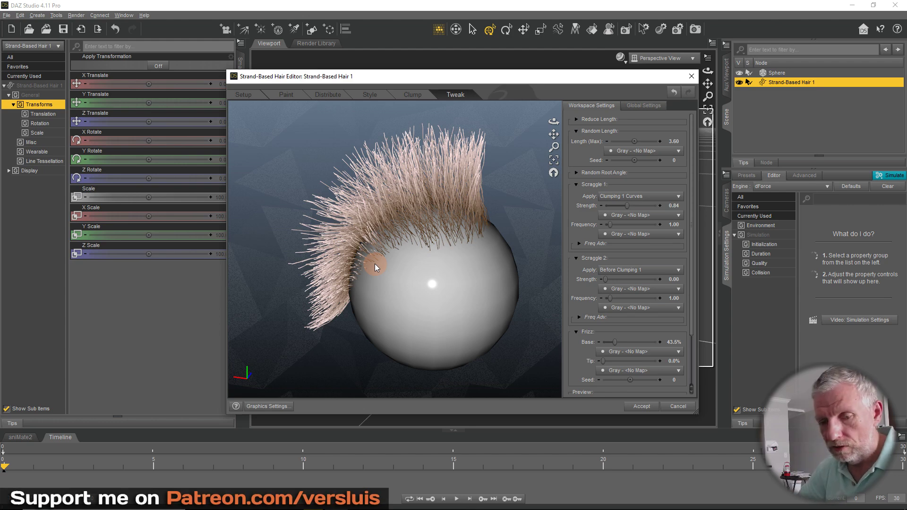
{"action": "scroll", "coordinate": [374, 263], "scroll_direction": "up", "scroll_amount": 3}
{"action": "scroll", "coordinate": [373, 263], "scroll_direction": "down", "scroll_amount": 3}
{"action": "left_click_drag", "start_coordinate": [375, 262], "coordinate": [457, 271]}
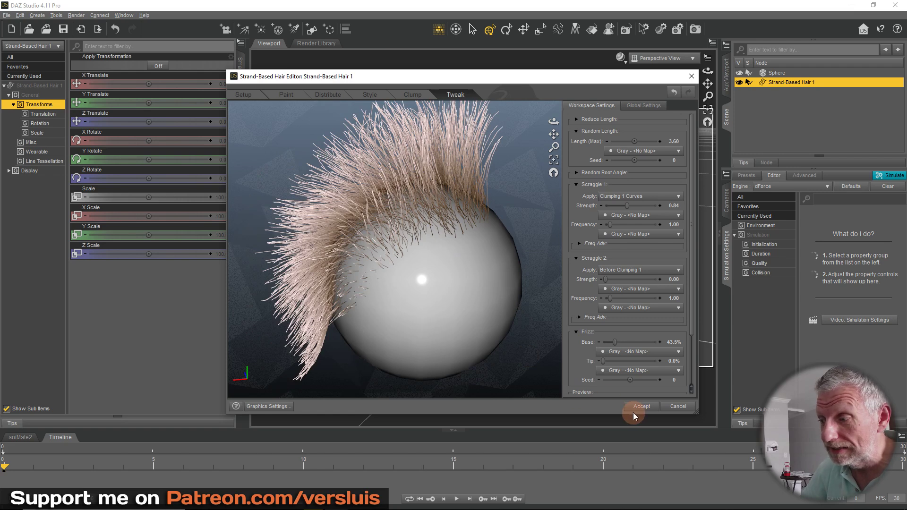
{"action": "left_click", "coordinate": [641, 407]}
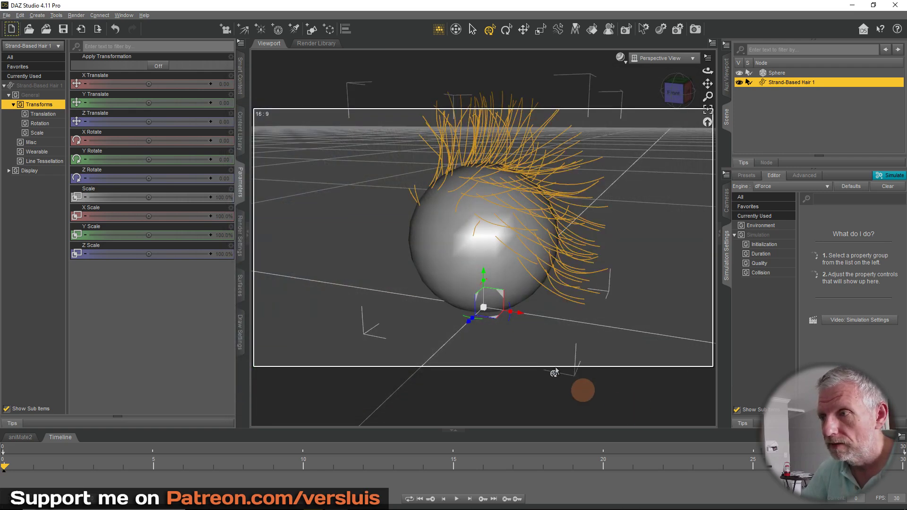
- Preview the sphere and its hair in the viewport with NVIDIA Iray, and return the viewport to Texture Shaded
{"action": "left_click_drag", "start_coordinate": [437, 299], "coordinate": [435, 300]}
{"action": "scroll", "coordinate": [435, 300], "scroll_direction": "down", "scroll_amount": 2}
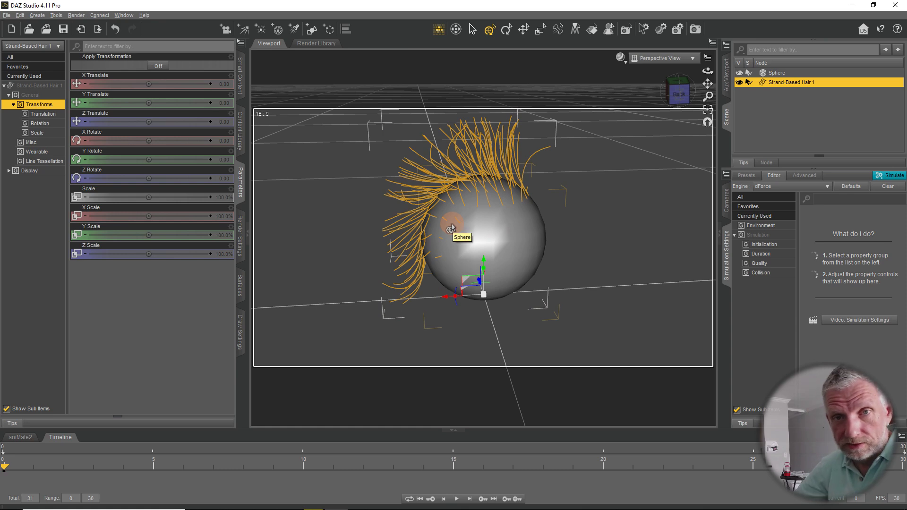
{"action": "left_click_drag", "start_coordinate": [452, 229], "coordinate": [454, 231]}
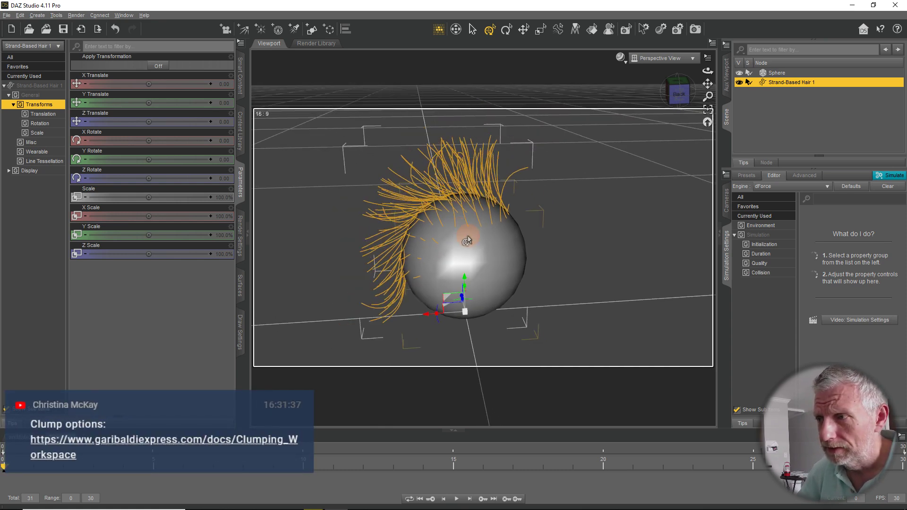
{"action": "left_click", "coordinate": [621, 57]}
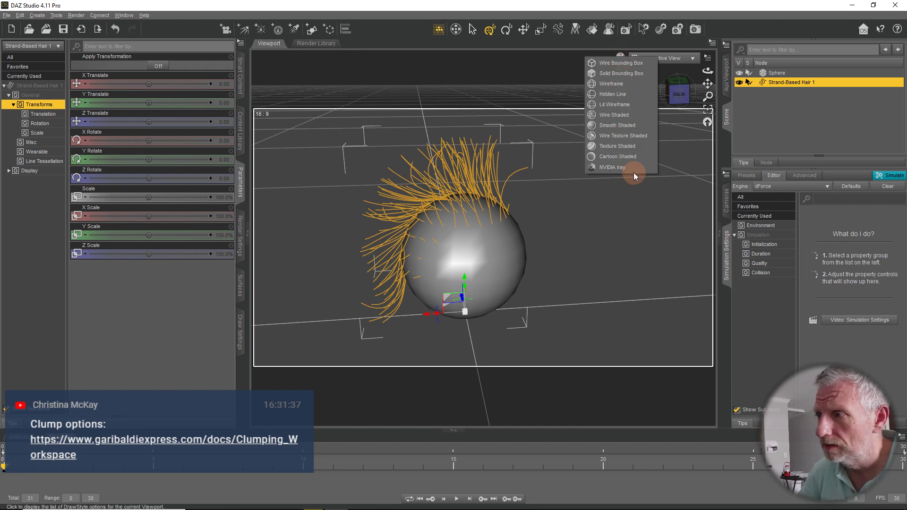
{"action": "left_click", "coordinate": [634, 170]}
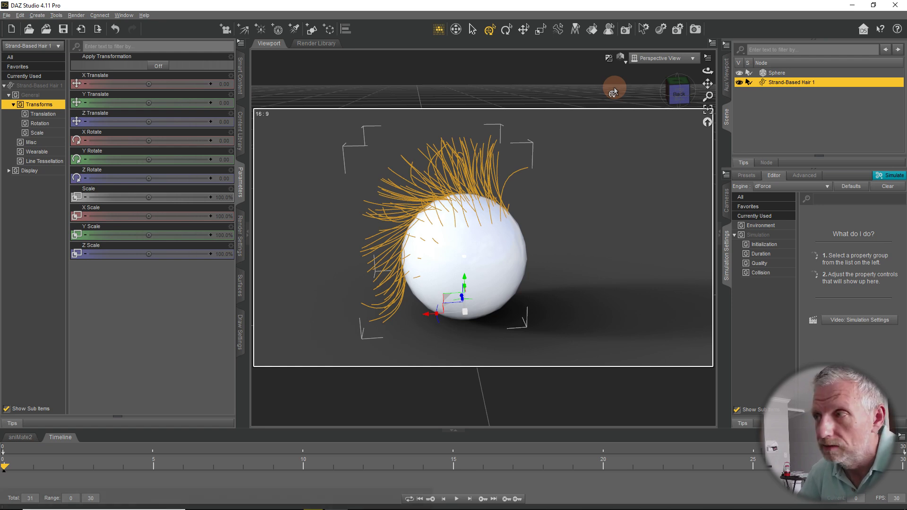
{"action": "left_click", "coordinate": [621, 58]}
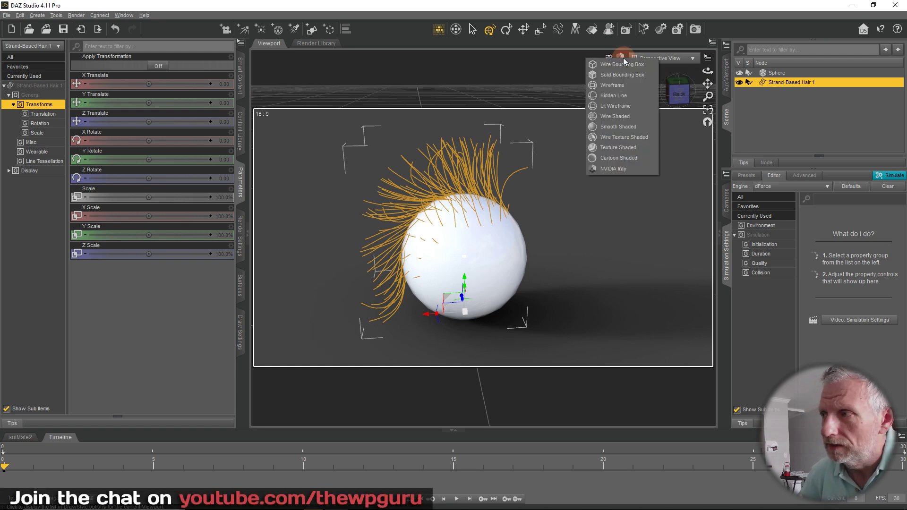
{"action": "left_click", "coordinate": [634, 149]}
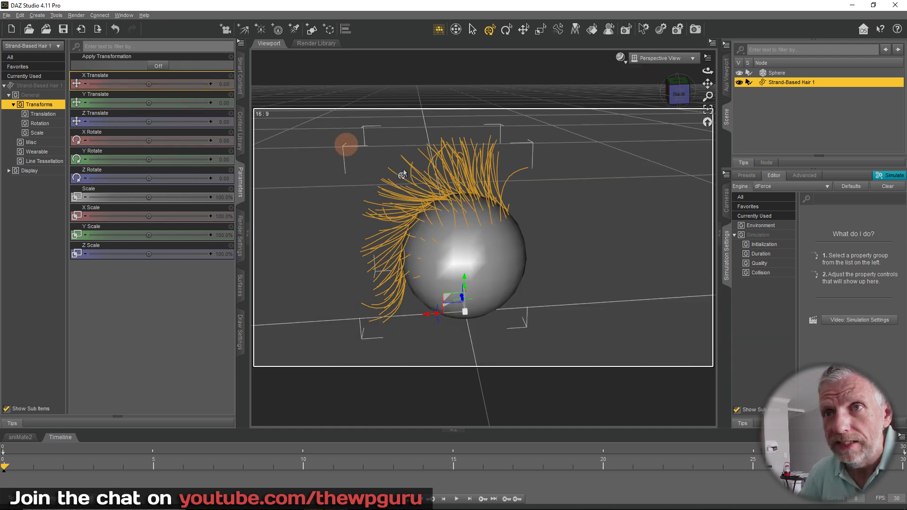
- Switch the render engine from NVIDIA Iray to 3Delight in the render settings
{"action": "left_click", "coordinate": [241, 236]}
{"action": "left_click", "coordinate": [61, 55]}
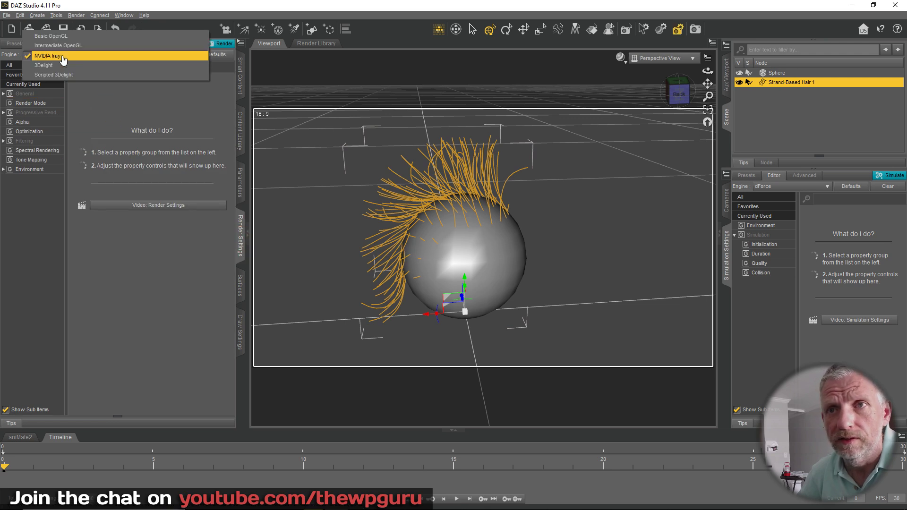
{"action": "left_click", "coordinate": [69, 67]}
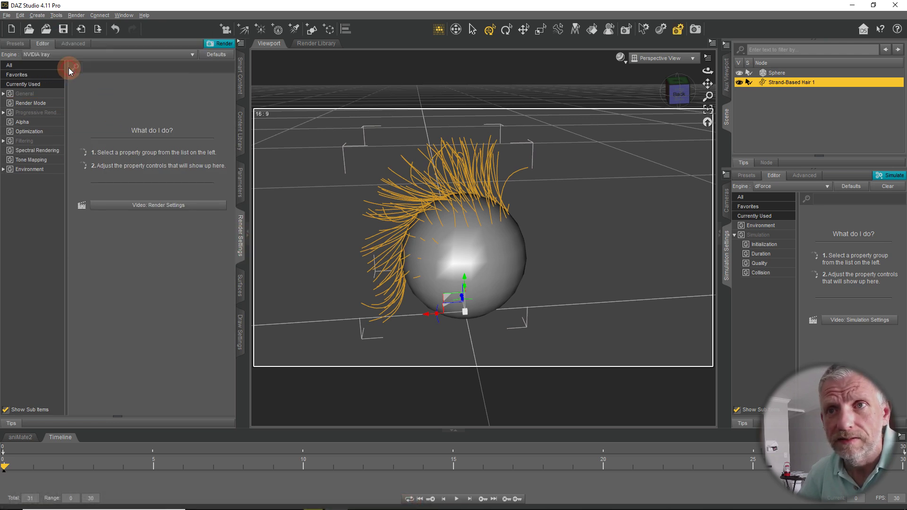
{"action": "left_click", "coordinate": [155, 130]}
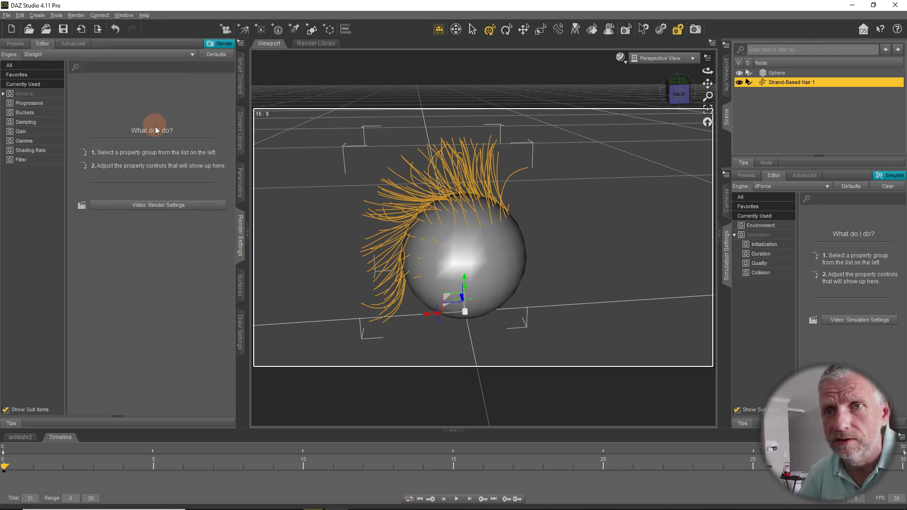
- Apply the HD / 720p (1280 x 720) dimension preset, render the haired sphere, and close the finished render
{"action": "left_click", "coordinate": [240, 179]}
{"action": "left_click", "coordinate": [242, 221]}
{"action": "left_click", "coordinate": [48, 94]}
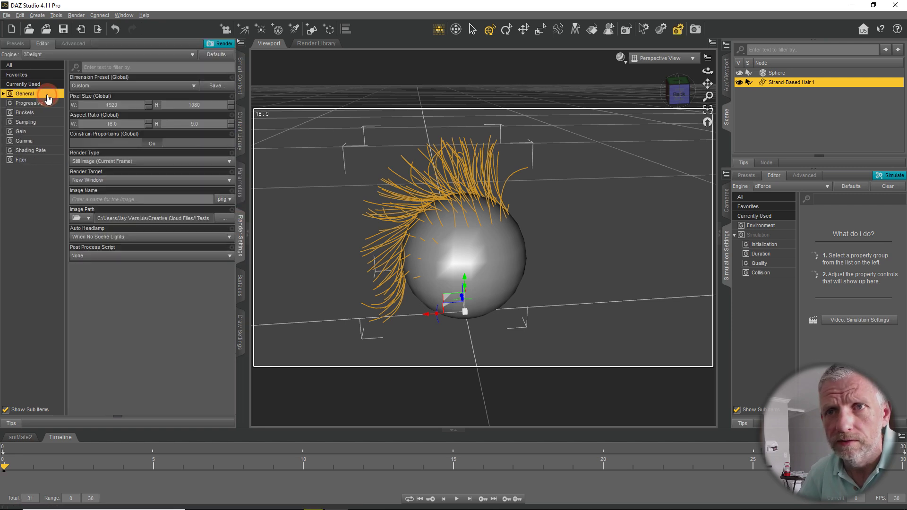
{"action": "left_click", "coordinate": [146, 86]}
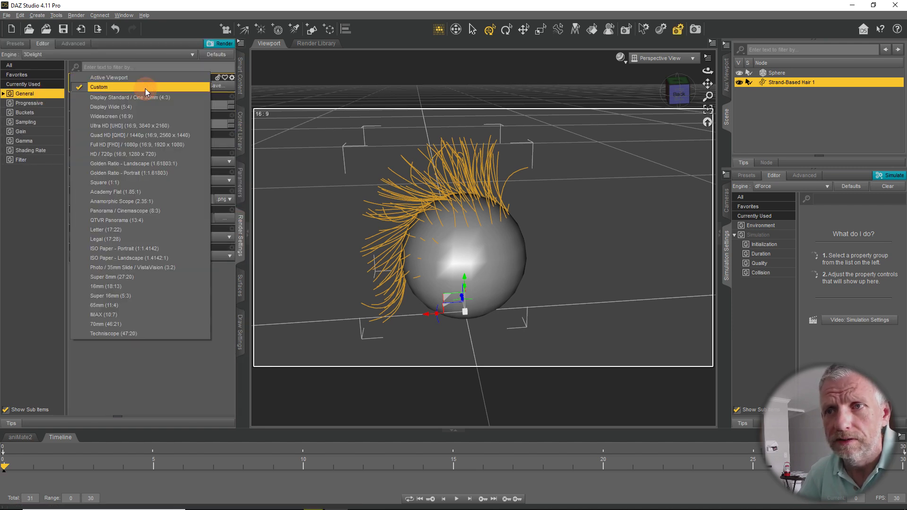
{"action": "left_click", "coordinate": [165, 154]}
{"action": "left_click", "coordinate": [219, 43]}
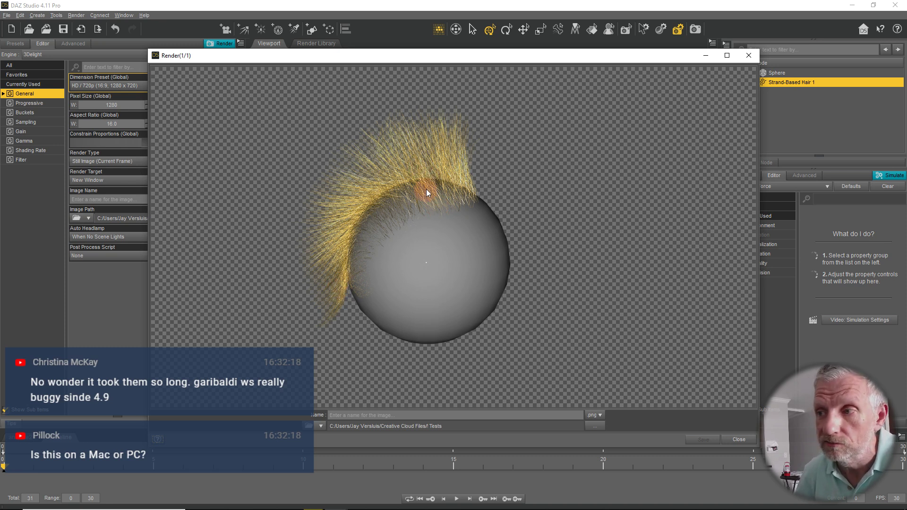
{"action": "left_click", "coordinate": [739, 440]}
- Render a close-up of the hair on top of the sphere and close the finished render
{"action": "scroll", "coordinate": [415, 223], "scroll_direction": "up", "scroll_amount": 5}
{"action": "right_click_drag", "start_coordinate": [416, 225], "coordinate": [413, 224]}
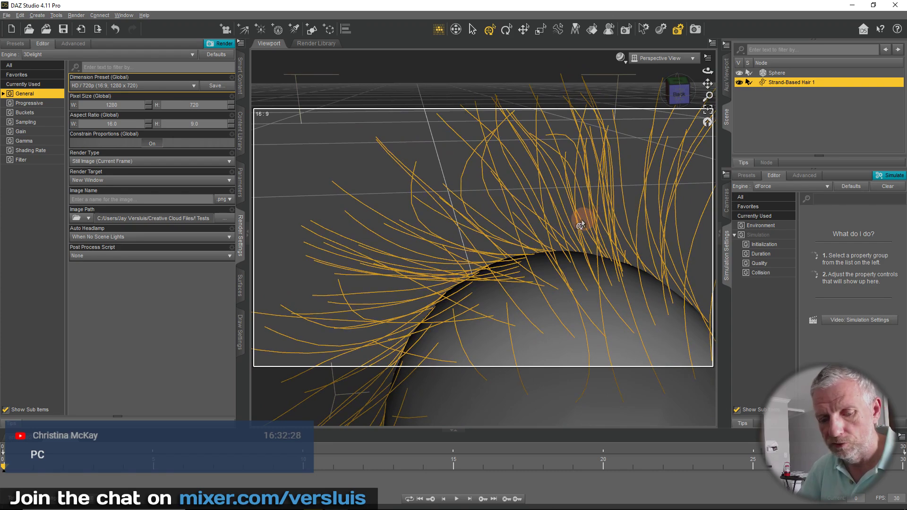
{"action": "left_click", "coordinate": [216, 47]}
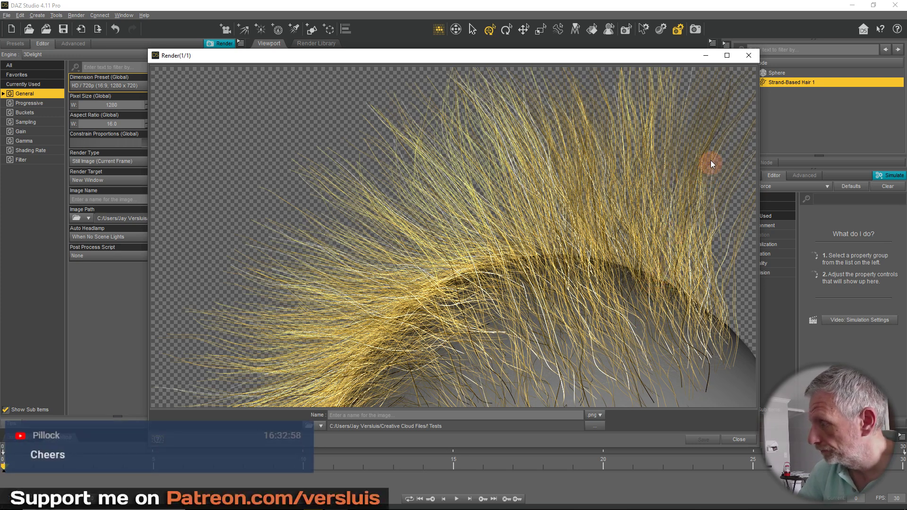
{"action": "left_click", "coordinate": [750, 57]}
{"action": "scroll", "coordinate": [578, 291], "scroll_direction": "down", "scroll_amount": 3}
{"action": "middle_click_drag", "start_coordinate": [568, 301], "coordinate": [558, 250]}
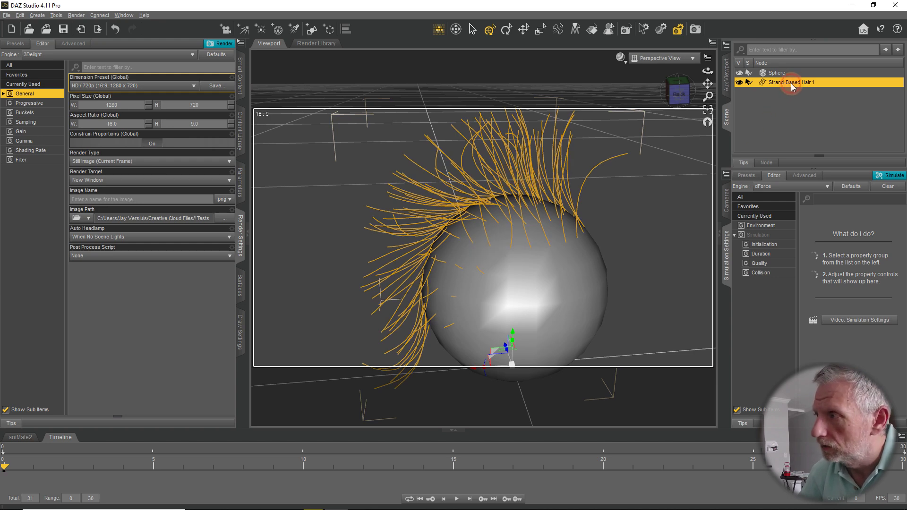
{"action": "right_click", "coordinate": [791, 83]}
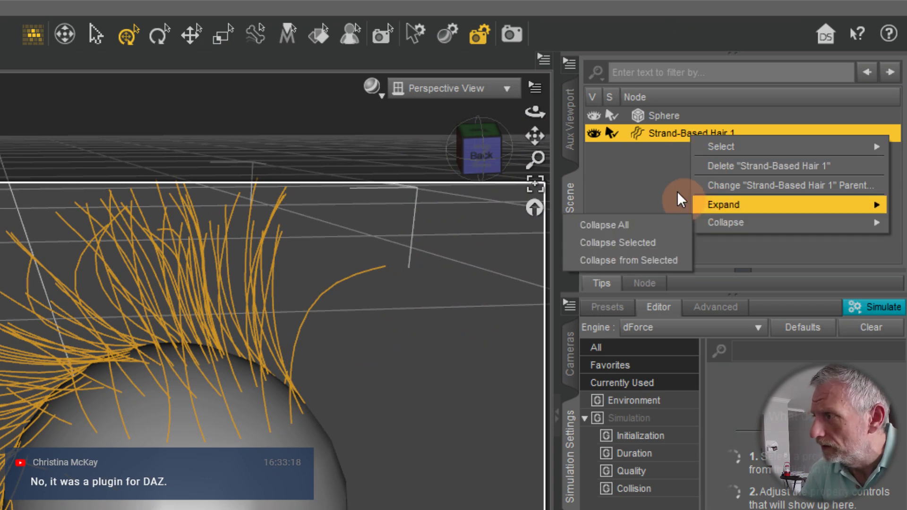
{"action": "left_click", "coordinate": [662, 177]}
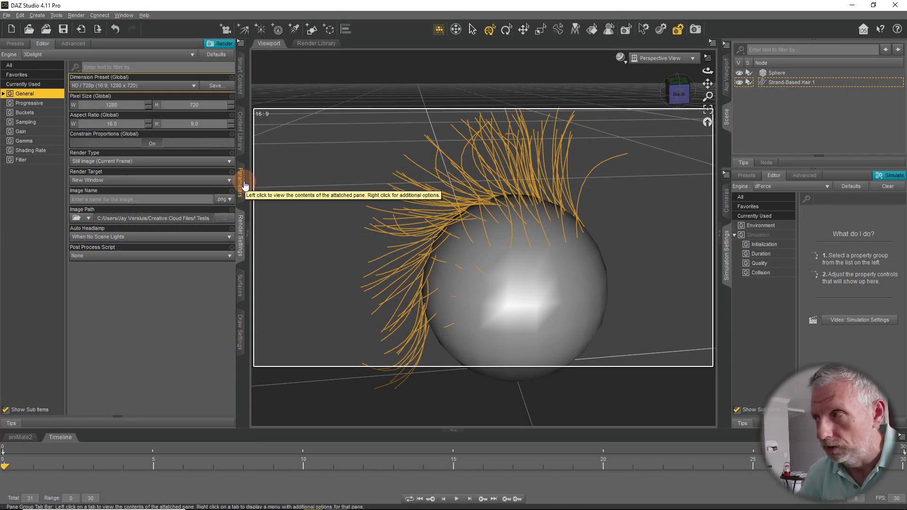
- Select Strand-Based Hair 1 and reopen it in the full strand-based hair editor
{"action": "left_click", "coordinate": [780, 84]}
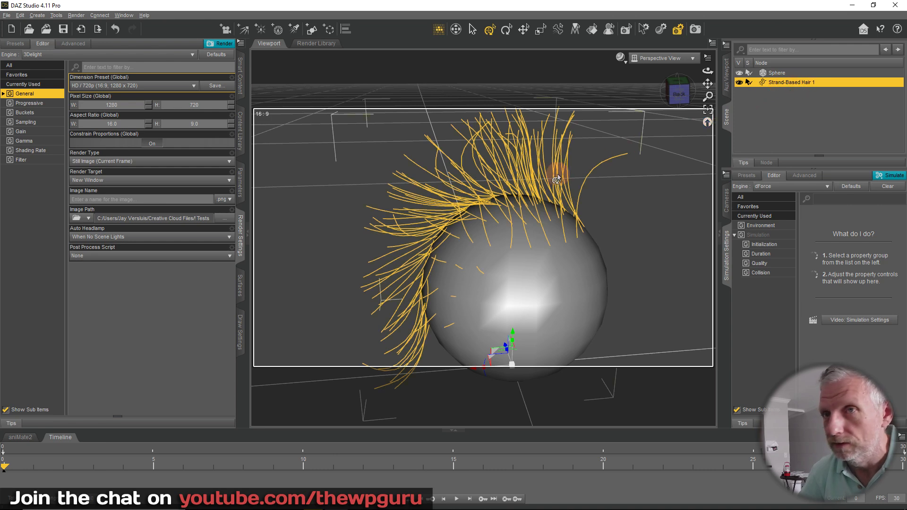
{"action": "left_click", "coordinate": [19, 15]}
{"action": "left_click", "coordinate": [58, 88]}
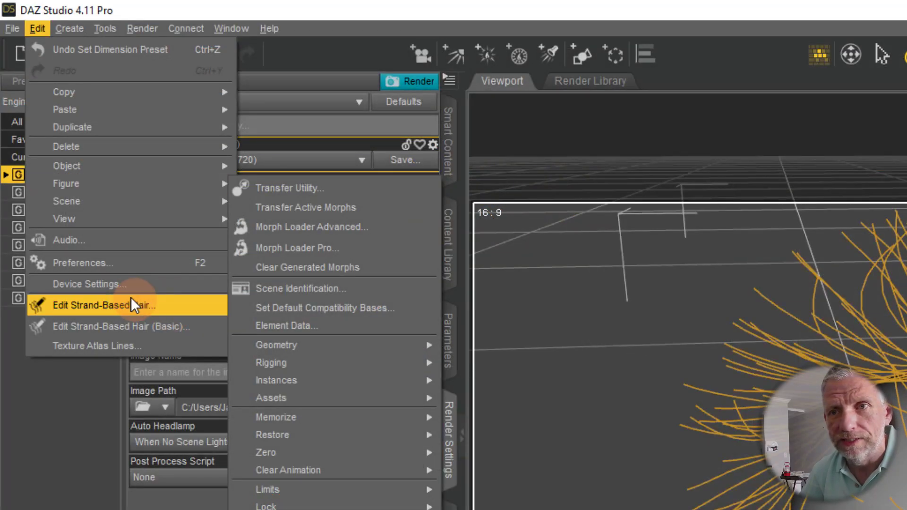
{"action": "left_click", "coordinate": [81, 163]}
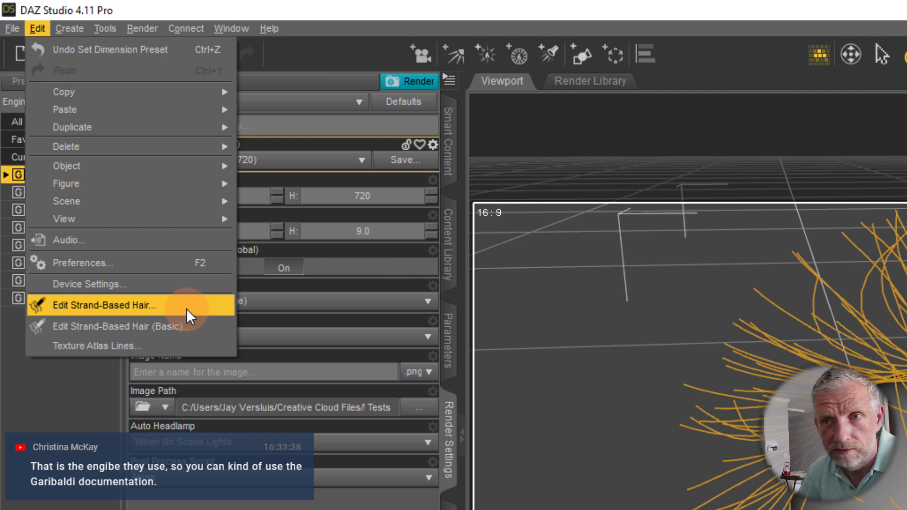
{"action": "key", "text": "Escape"}
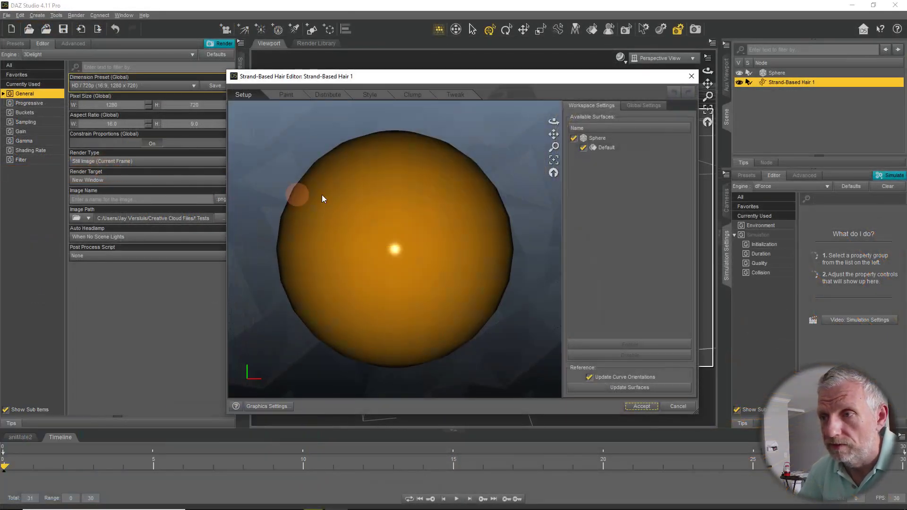
- Review the hair's Paint, Distribute, Style, Clump and Tweak stages, and close the editor without making changes
{"action": "left_click", "coordinate": [287, 94]}
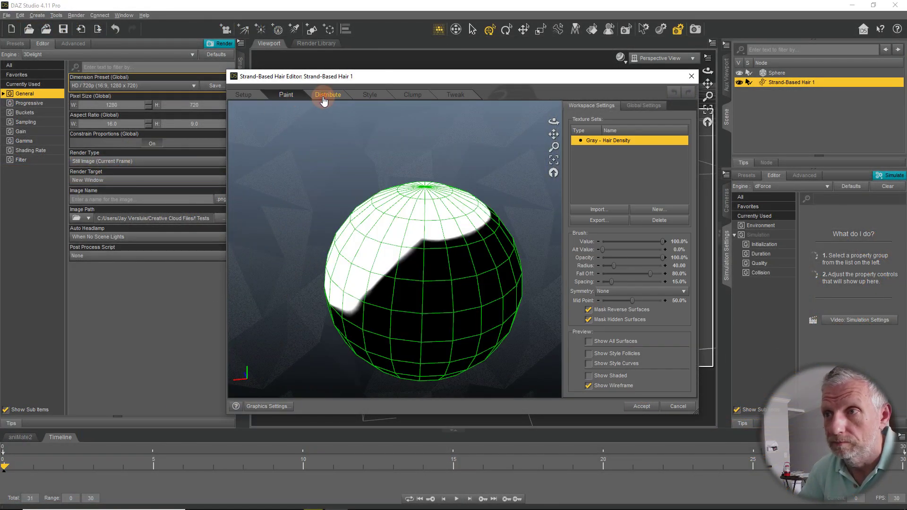
{"action": "left_click", "coordinate": [327, 94]}
{"action": "left_click", "coordinate": [286, 95]}
{"action": "mouse_move", "coordinate": [411, 206]}
{"action": "left_mouse_down"}
{"action": "mouse_move", "coordinate": [396, 259]}
{"action": "mouse_move", "coordinate": [375, 294]}
{"action": "mouse_move", "coordinate": [496, 278]}
{"action": "left_mouse_up"}
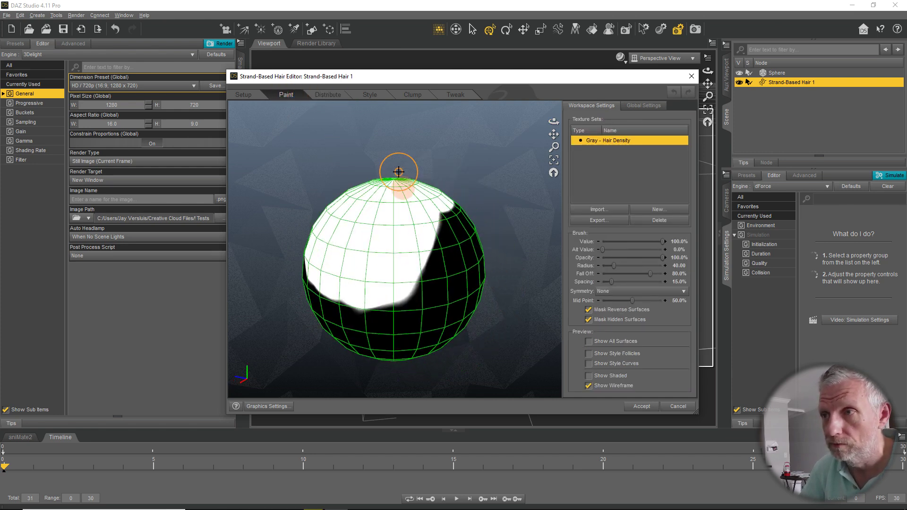
{"action": "left_click", "coordinate": [370, 94]}
{"action": "left_click", "coordinate": [412, 95]}
{"action": "left_click", "coordinate": [466, 95]}
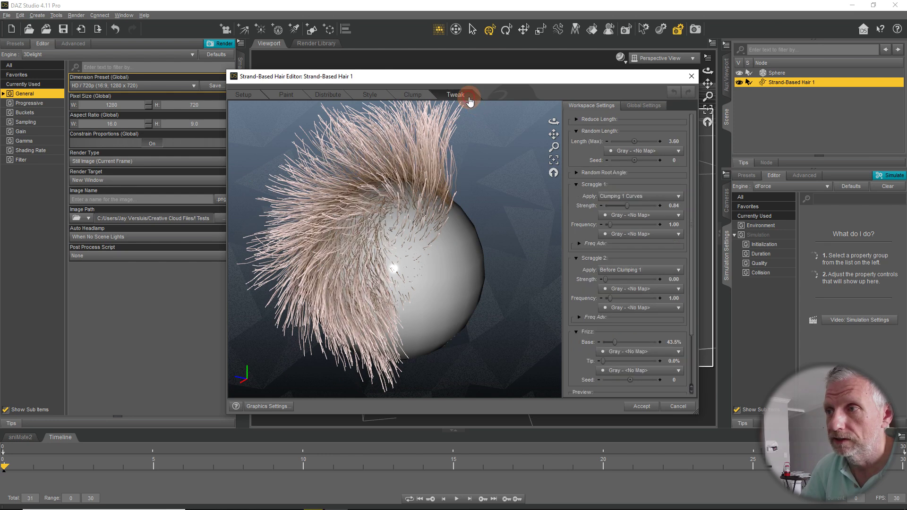
{"action": "left_click", "coordinate": [691, 77]}
- Open the hair in the basic strand-based hair editor to view its Style workspace, and cancel the editor
{"action": "left_click", "coordinate": [20, 15]}
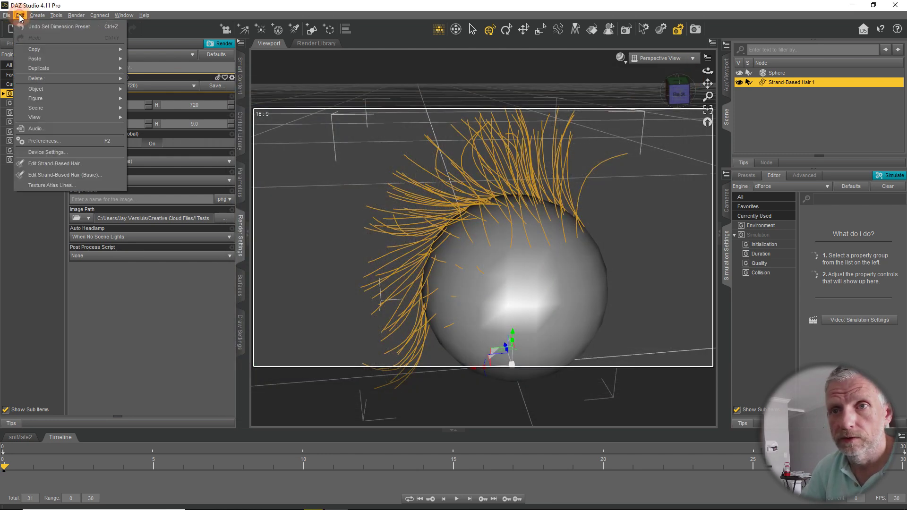
{"action": "left_click", "coordinate": [98, 177]}
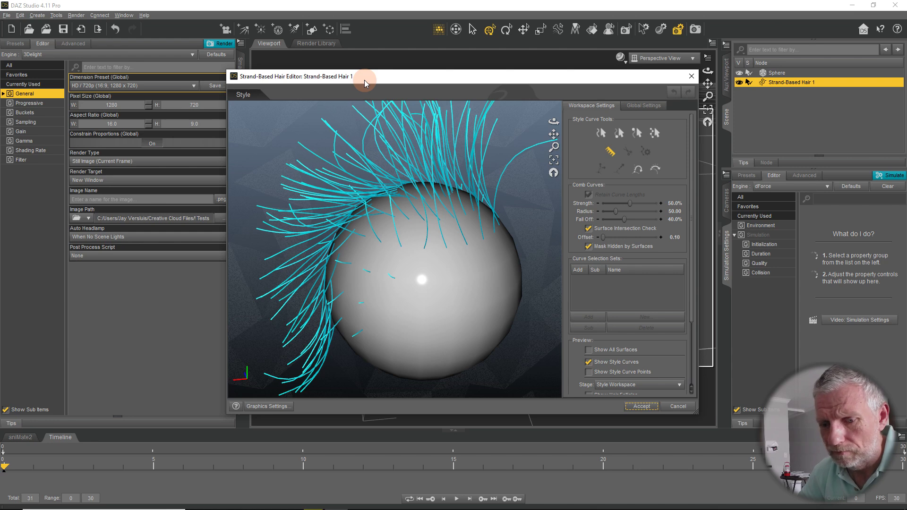
{"action": "left_click", "coordinate": [679, 407]}
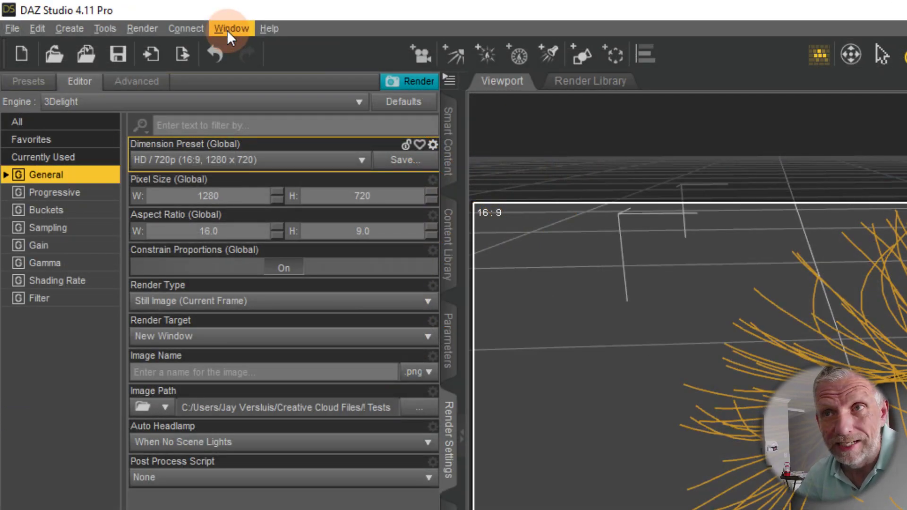
{"action": "left_click", "coordinate": [227, 30]}
{"action": "mouse_move", "coordinate": [305, 84]}
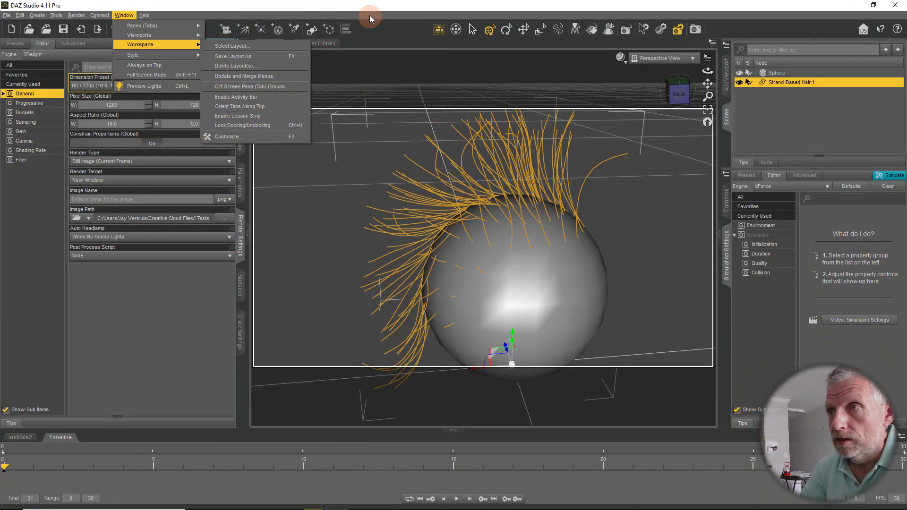
{"action": "left_click", "coordinate": [370, 12]}
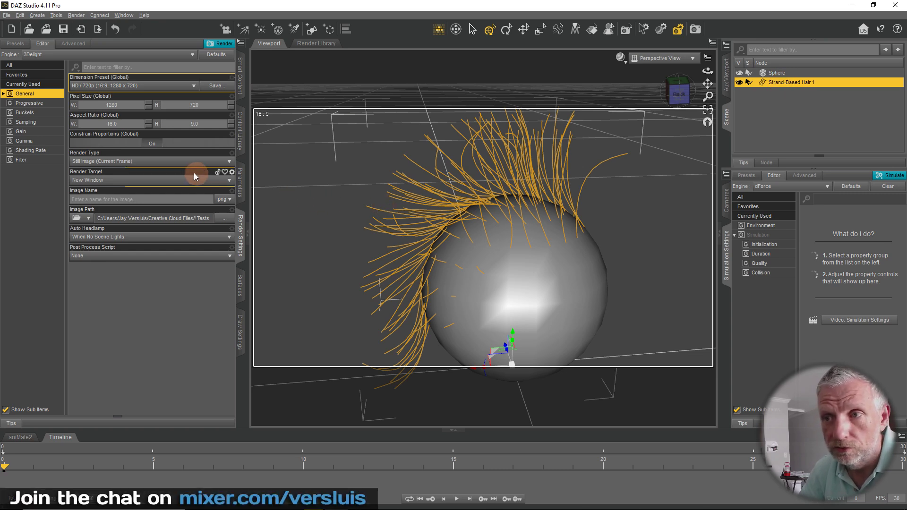
- Examine the Transforms, Misc and Wearable parameter groups of Strand-Based Hair 1
{"action": "left_click", "coordinate": [243, 182]}
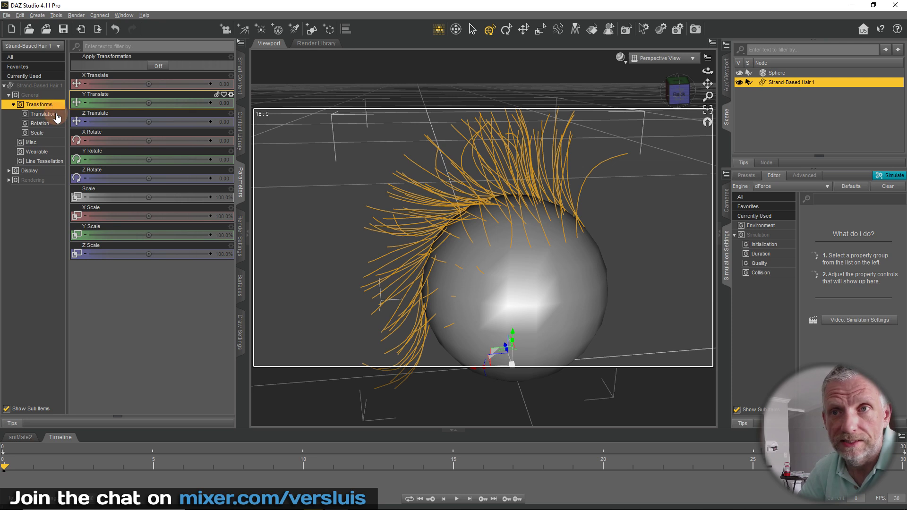
{"action": "left_click", "coordinate": [45, 143]}
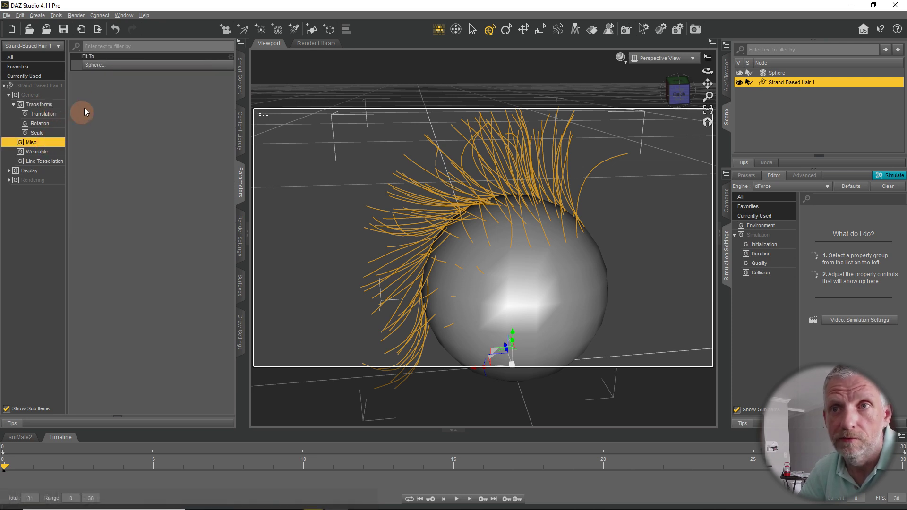
{"action": "left_click", "coordinate": [56, 153]}
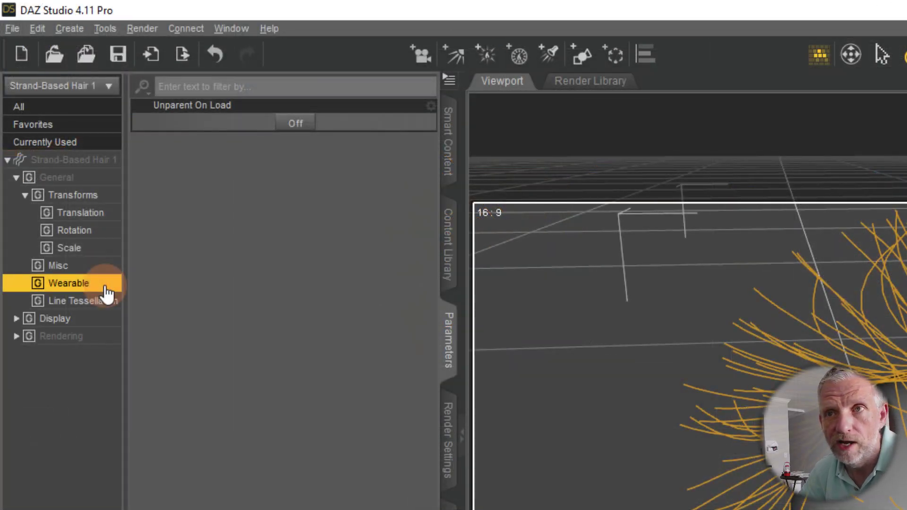
{"action": "left_click", "coordinate": [293, 124]}
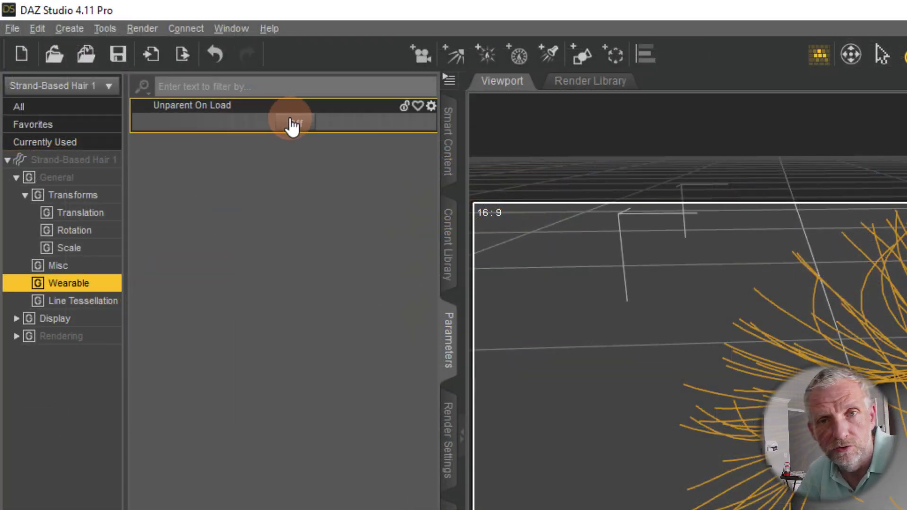
- Compare Preview PR Hairs on and off in the hair's Line Tessellation parameters, and leave it on
{"action": "left_click", "coordinate": [108, 302]}
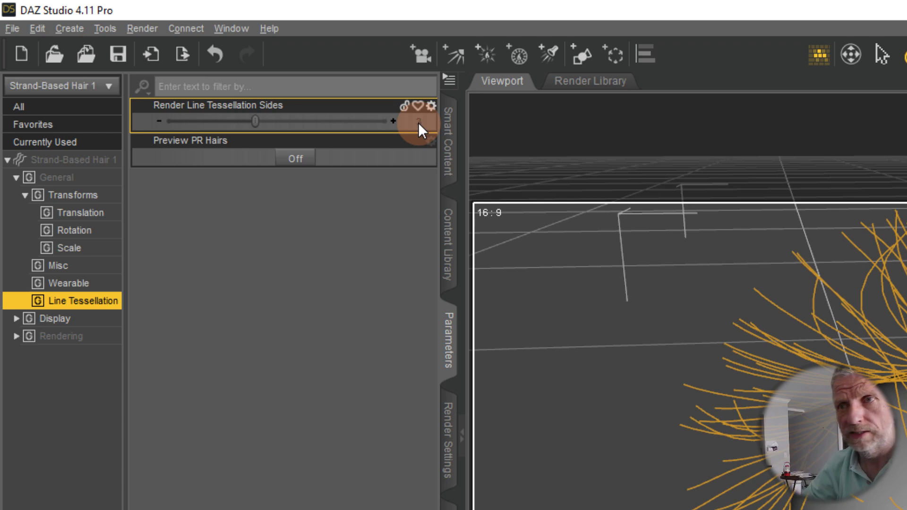
{"action": "left_click", "coordinate": [306, 160]}
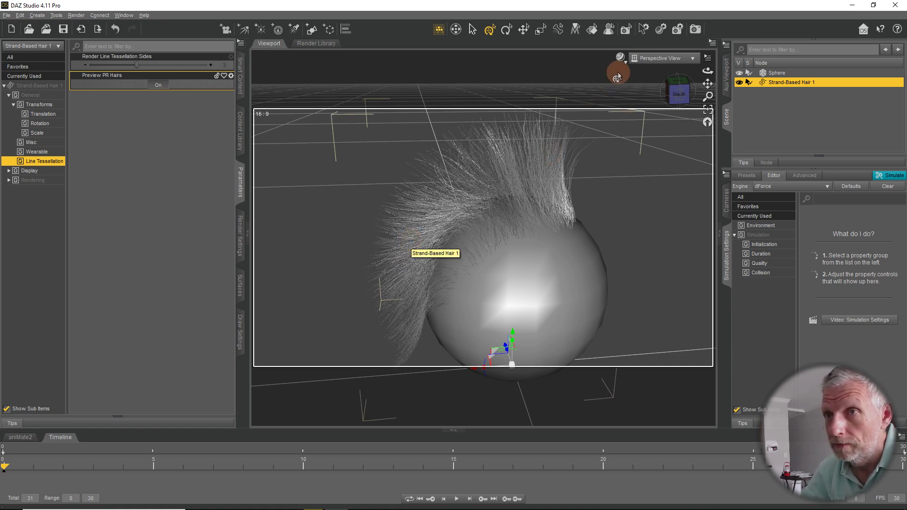
{"action": "left_click", "coordinate": [158, 85]}
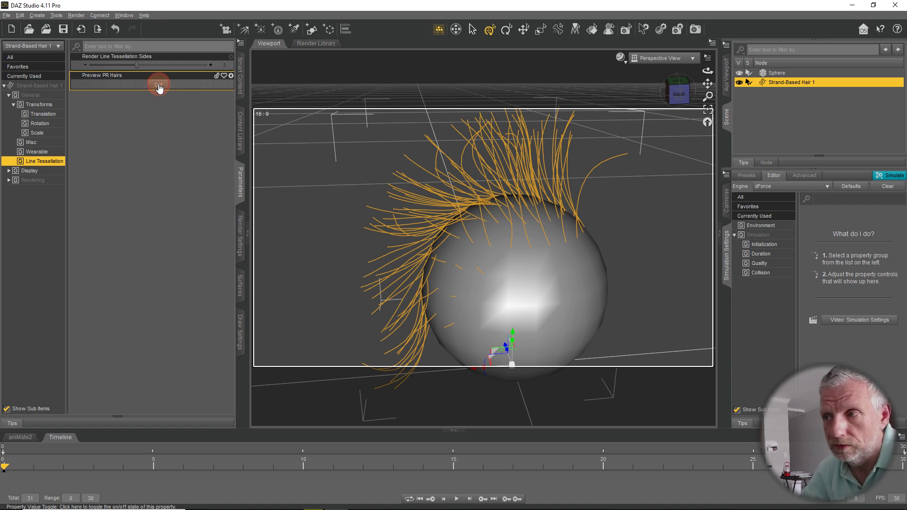
{"action": "left_click", "coordinate": [158, 85]}
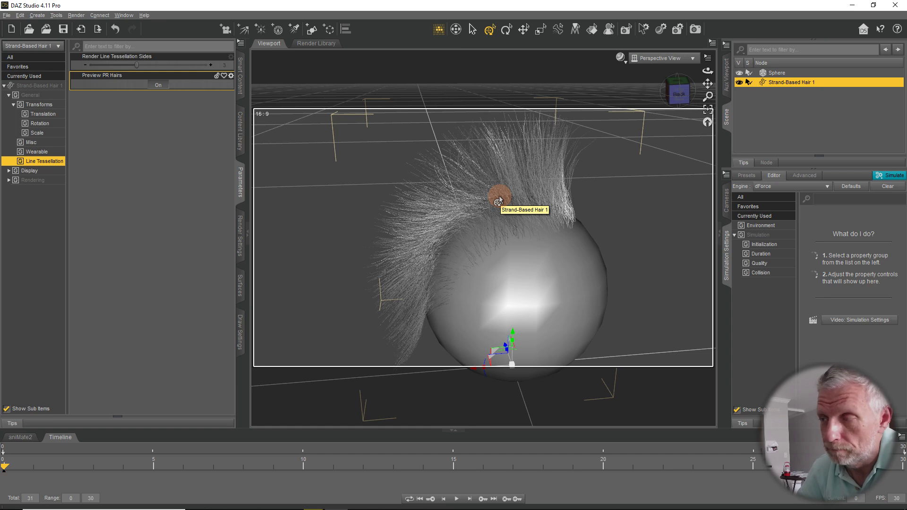
- Inspect the previewed PR hairs up close in the viewport with NVIDIA Iray, and switch back to Texture Shaded
{"action": "left_click", "coordinate": [622, 62]}
{"action": "left_click", "coordinate": [623, 172]}
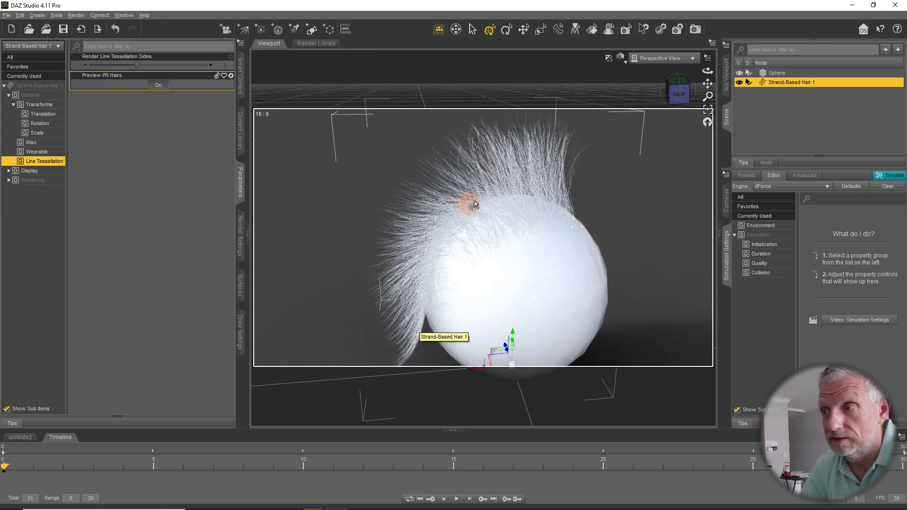
{"action": "scroll", "coordinate": [541, 184], "scroll_direction": "up", "scroll_amount": 2}
{"action": "scroll", "coordinate": [541, 182], "scroll_direction": "up", "scroll_amount": 3}
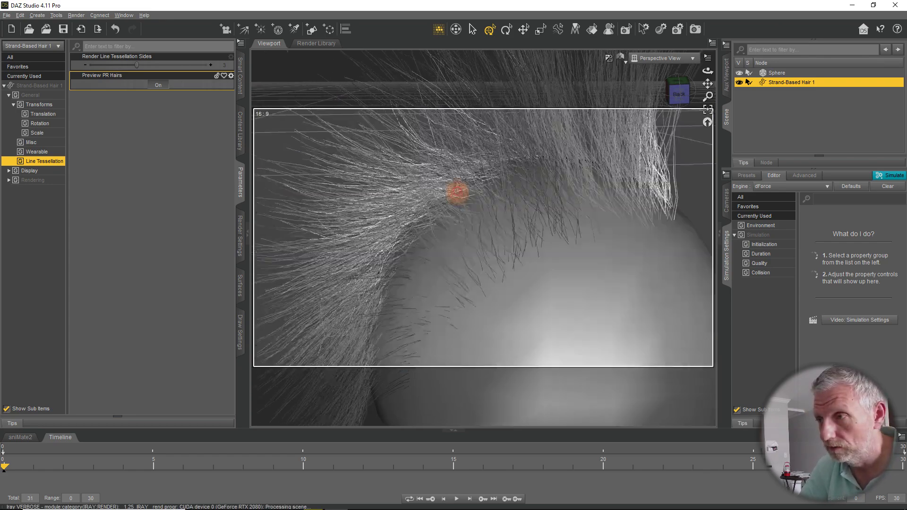
{"action": "scroll", "coordinate": [457, 191], "scroll_direction": "up", "scroll_amount": 4}
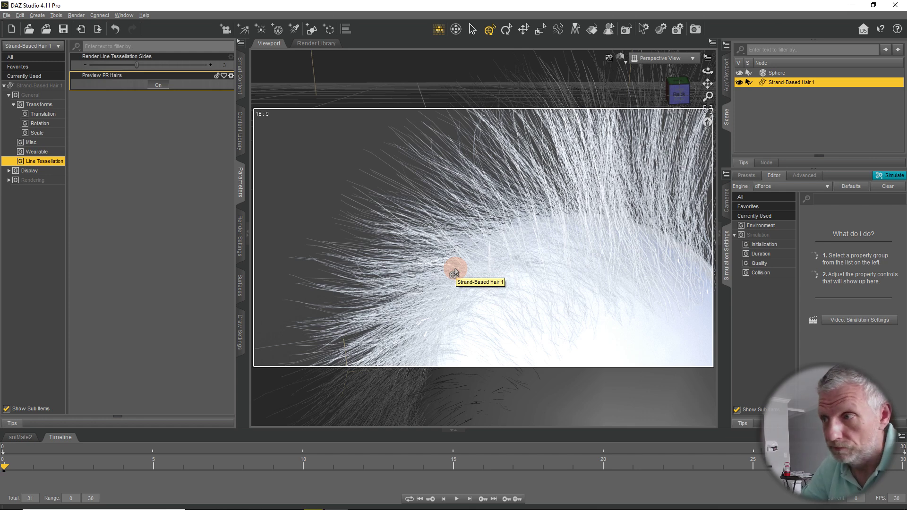
{"action": "left_click", "coordinate": [622, 60]}
{"action": "left_click", "coordinate": [622, 151]}
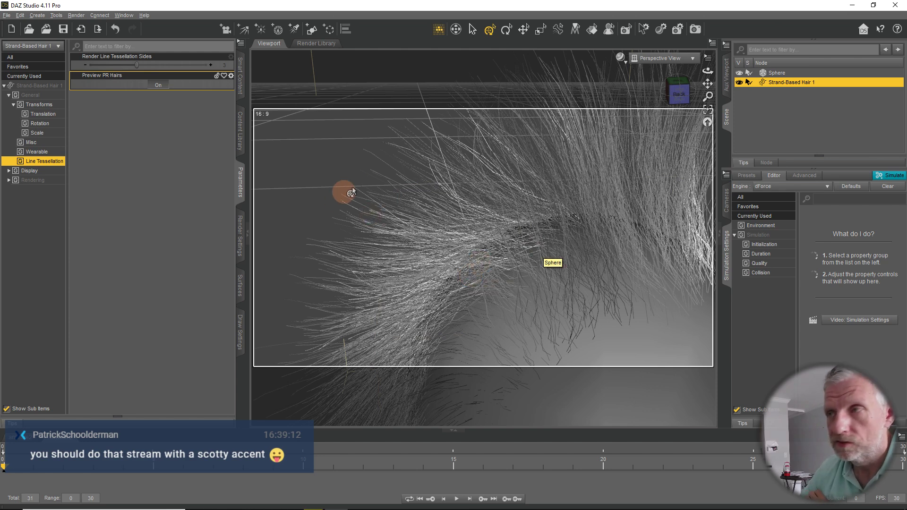
- Open Strand-Based Hair 1 in the full strand-based hair editor and move the editor window to uncover more of the viewport
{"action": "left_click", "coordinate": [20, 15]}
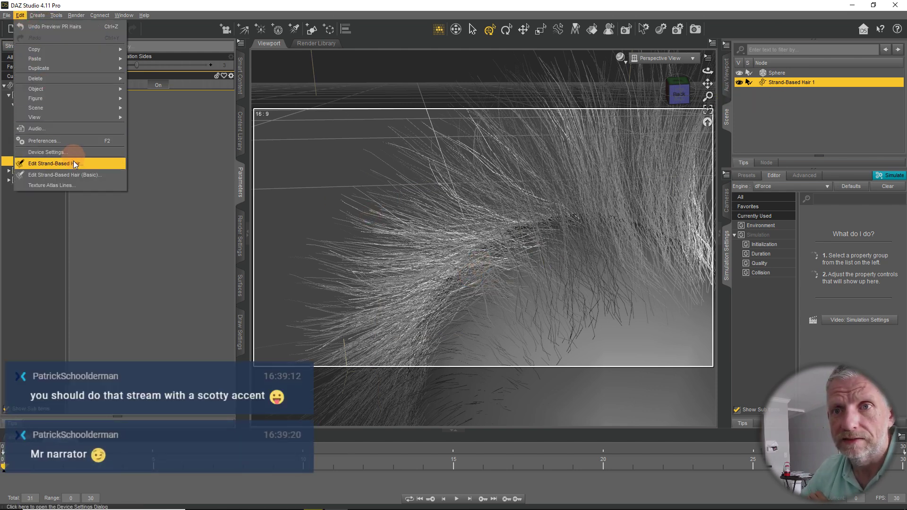
{"action": "left_click", "coordinate": [85, 164]}
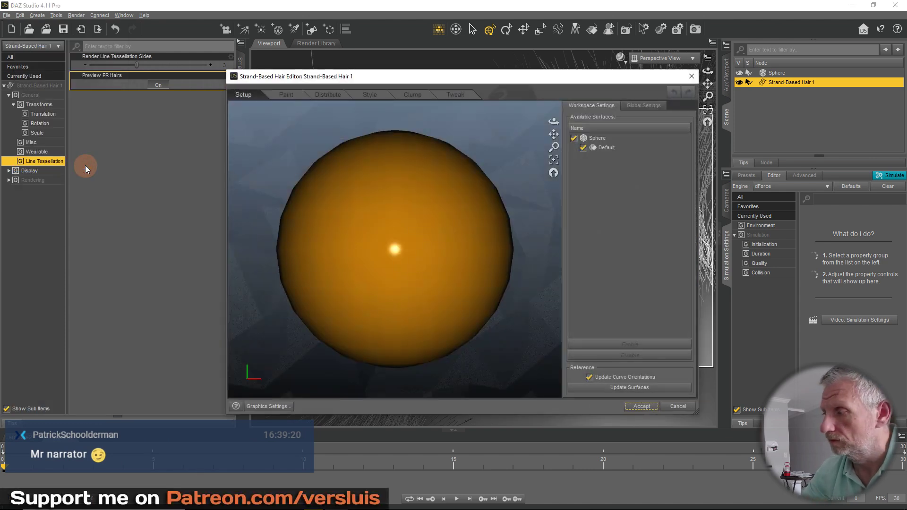
{"action": "left_click_drag", "start_coordinate": [447, 76], "coordinate": [376, 72]}
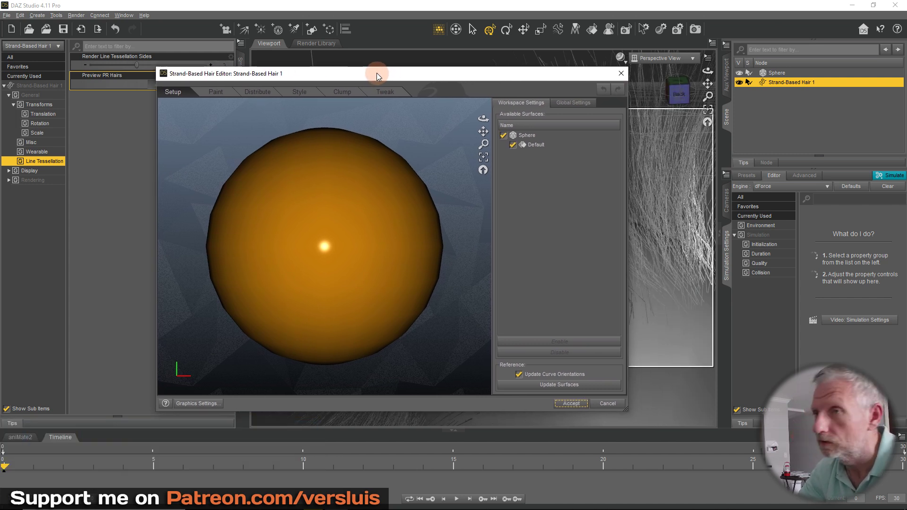
{"action": "left_click_drag", "start_coordinate": [385, 74], "coordinate": [344, 52]}
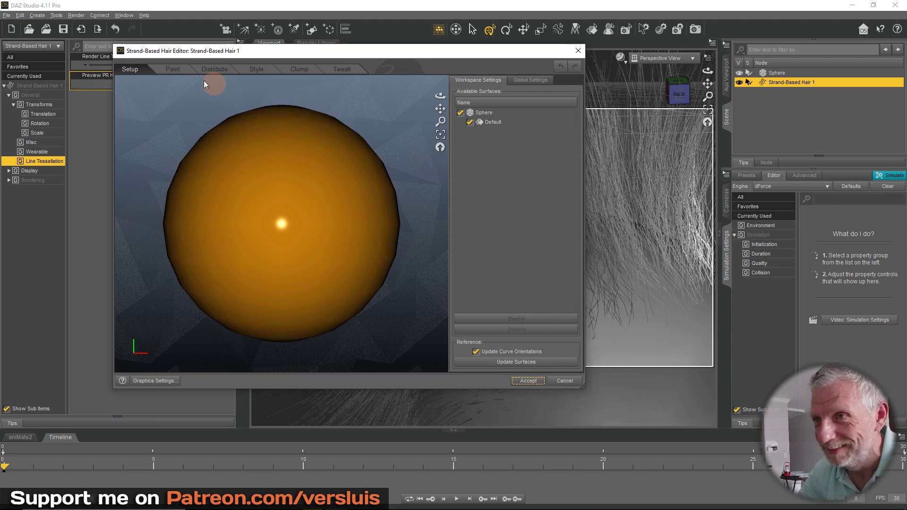
- Set the tip width of the hairs to 0.50 mm in the Distribute stage
{"action": "left_click", "coordinate": [258, 70]}
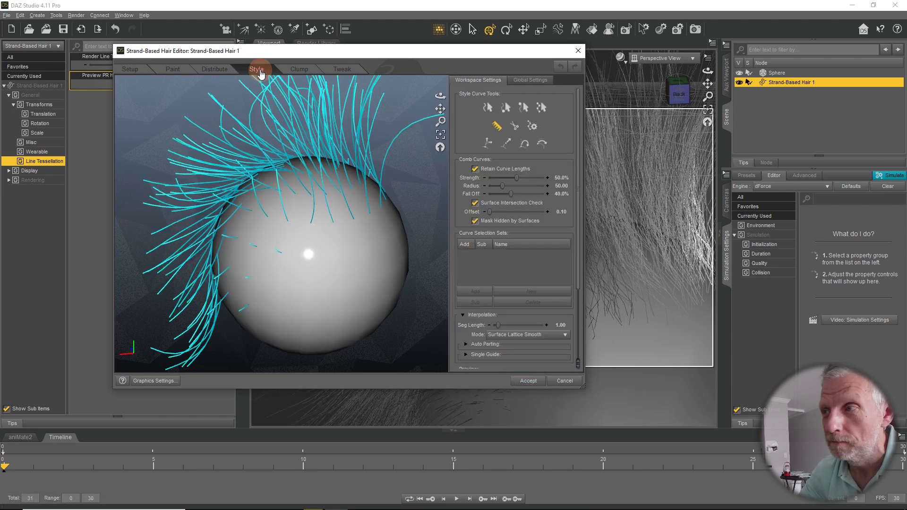
{"action": "left_click", "coordinate": [223, 70]}
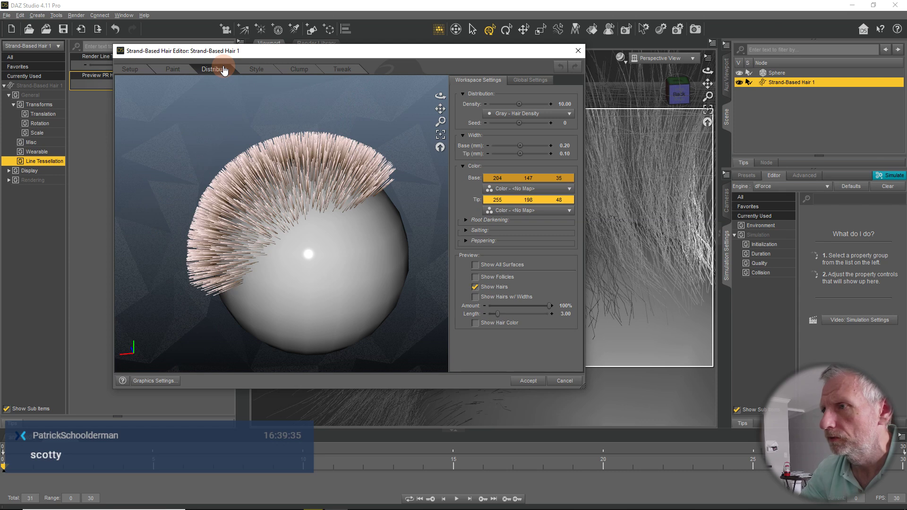
{"action": "left_click", "coordinate": [566, 153]}
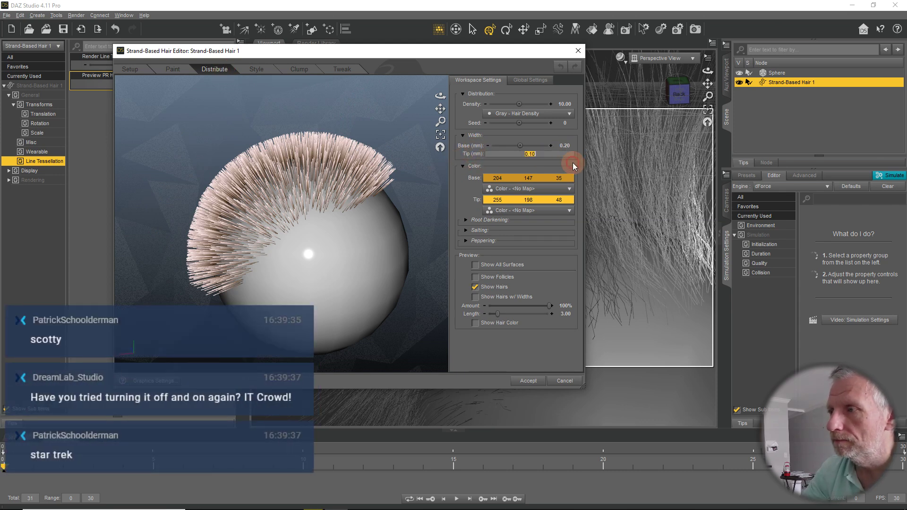
{"action": "type", "text": "0.5"}
{"action": "key", "text": "Return"}
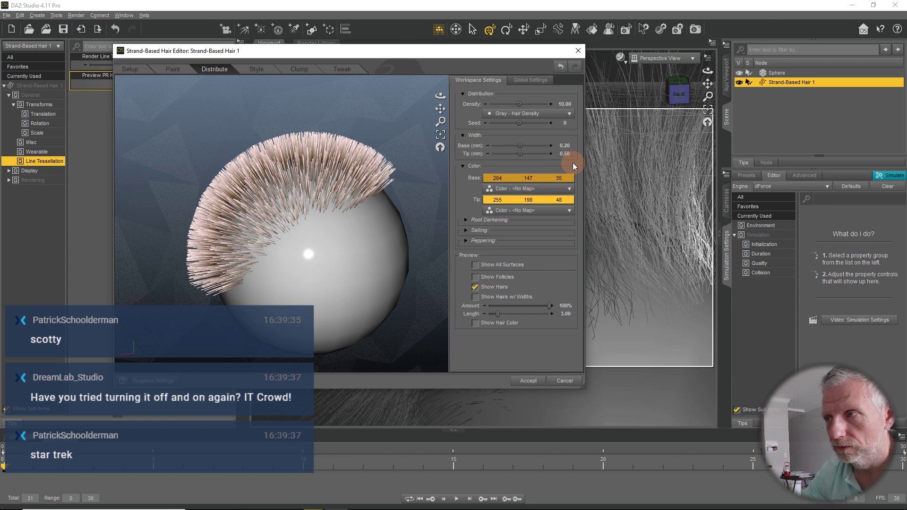
- Move the hair editor window aside and accept the strand width changes
{"action": "left_click_drag", "start_coordinate": [448, 55], "coordinate": [619, 76]}
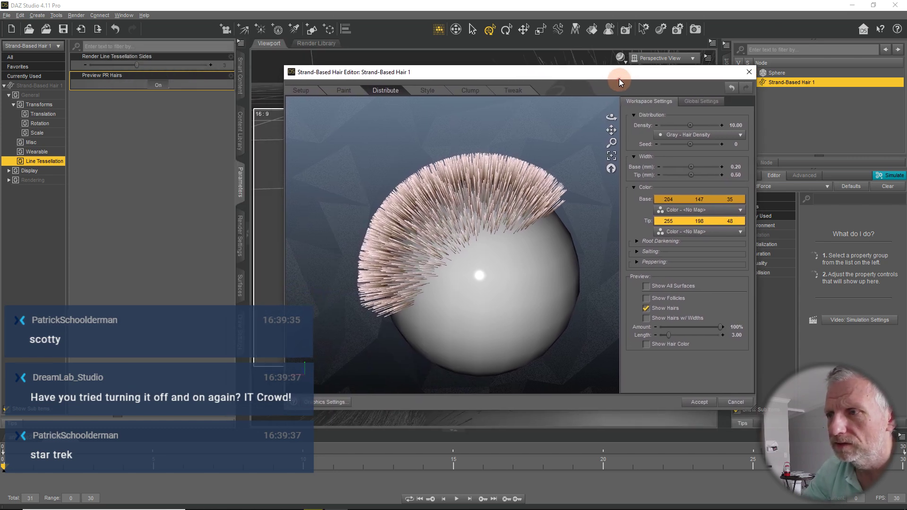
{"action": "left_click", "coordinate": [704, 405]}
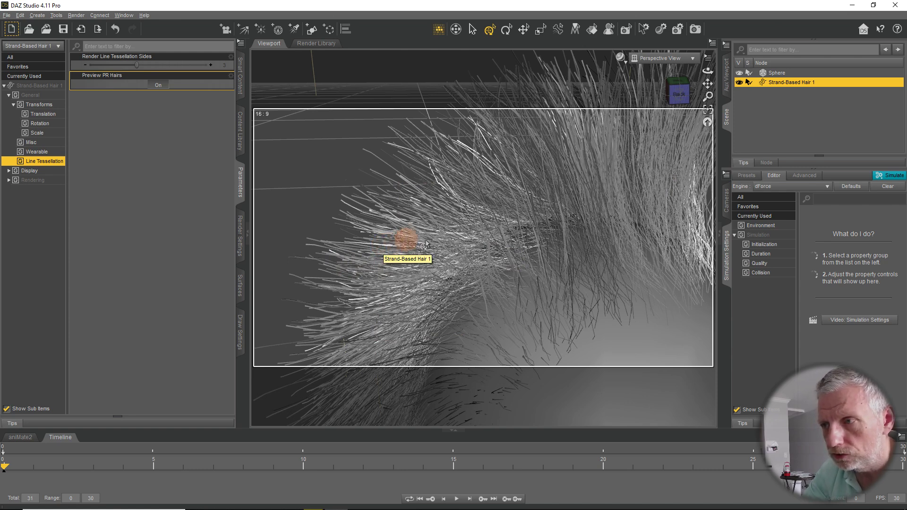
- Reopen Strand-Based Hair 1 in the full hair editor and apply a 5 mm tip width and a 1 mm base width in the Distribute stage
{"action": "left_click", "coordinate": [23, 15]}
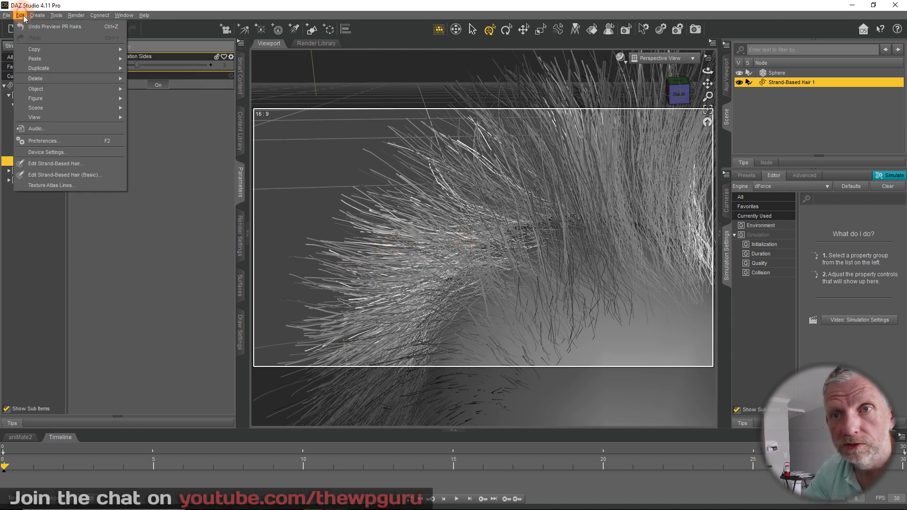
{"action": "left_click", "coordinate": [84, 164]}
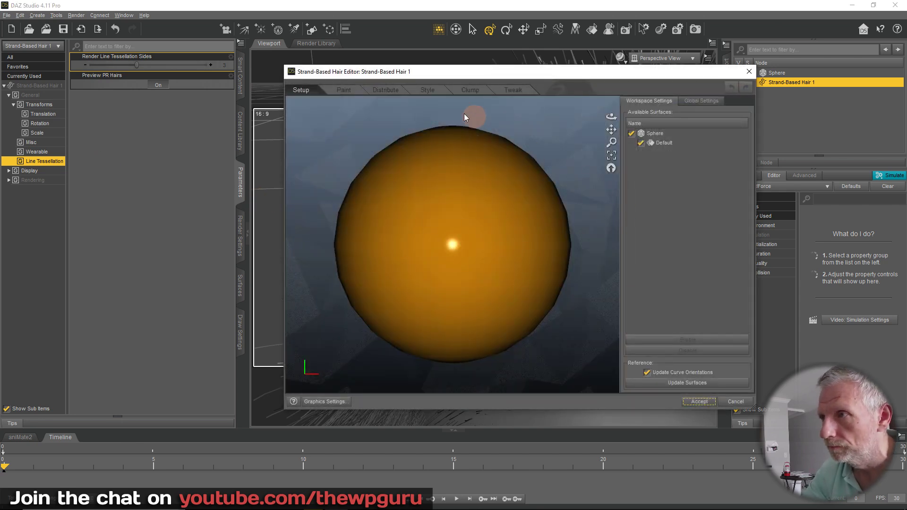
{"action": "left_click", "coordinate": [436, 96]}
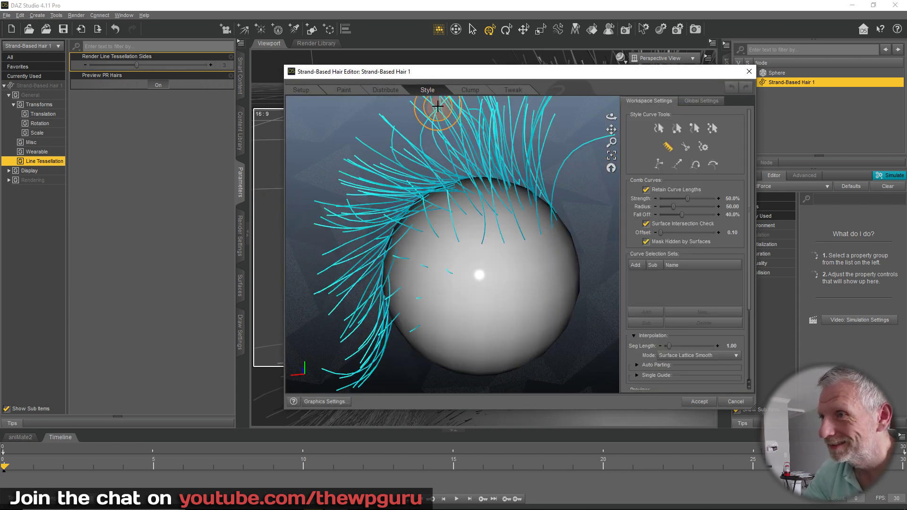
{"action": "left_click", "coordinate": [392, 96]}
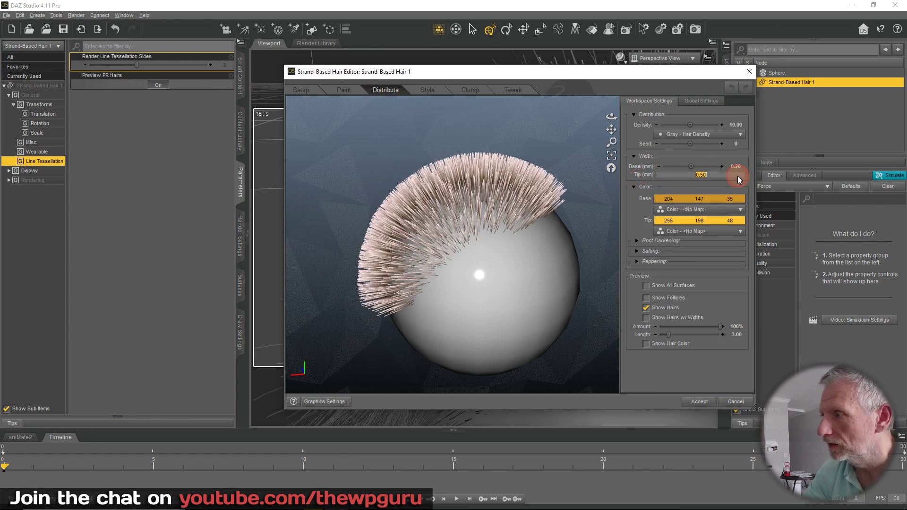
{"action": "type", "text": "5"}
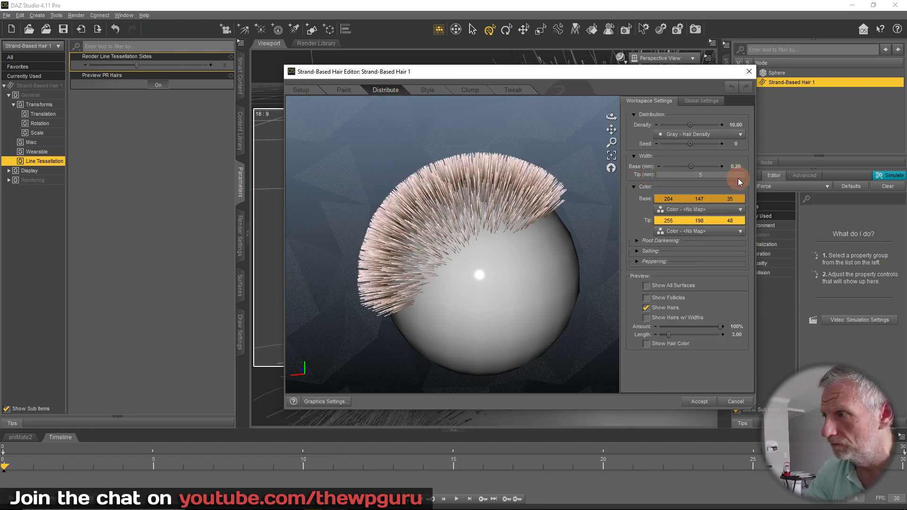
{"action": "left_click", "coordinate": [738, 166]}
{"action": "type", "text": "1"}
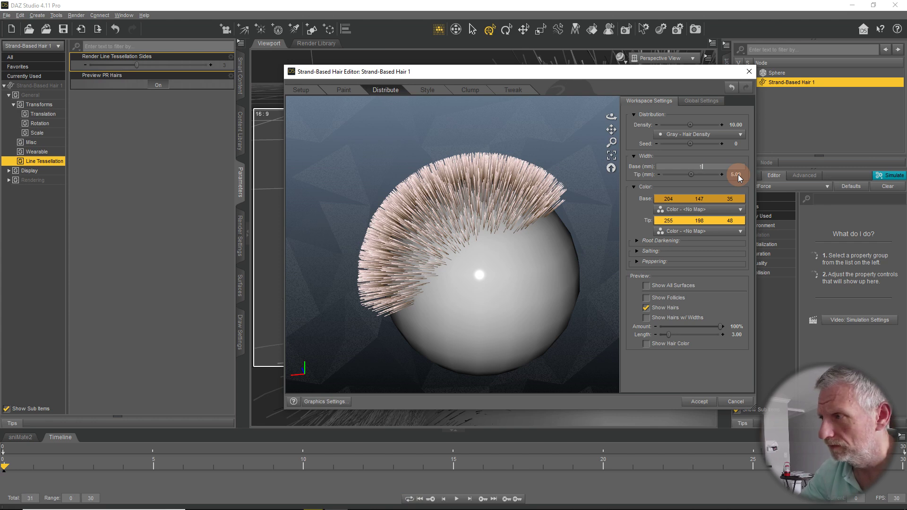
{"action": "key", "text": "Return"}
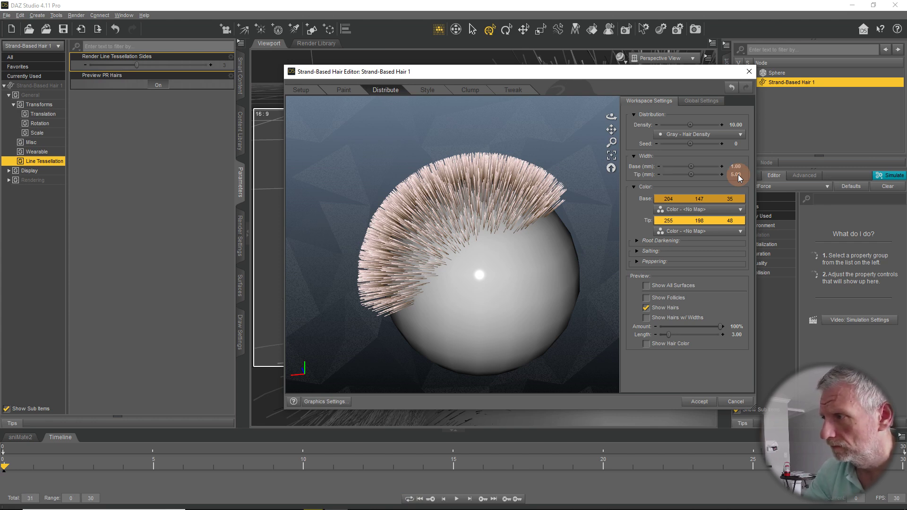
{"action": "left_click", "coordinate": [702, 402]}
- Examine the thickened hair strands on the sphere from a distance, from another angle and up close
{"action": "left_click", "coordinate": [468, 241]}
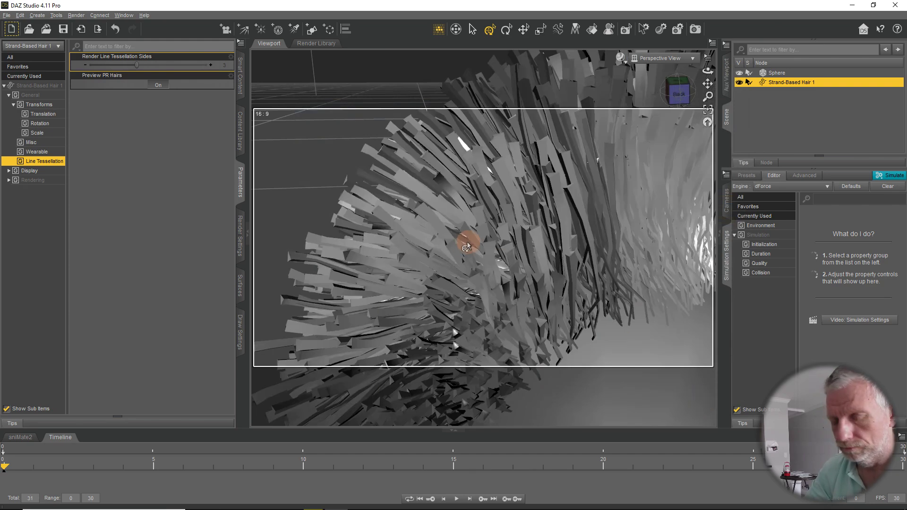
{"action": "scroll", "coordinate": [461, 240], "scroll_direction": "down", "scroll_amount": 3}
{"action": "scroll", "coordinate": [460, 247], "scroll_direction": "down", "scroll_amount": 2}
{"action": "left_click_drag", "start_coordinate": [457, 239], "coordinate": [487, 239]}
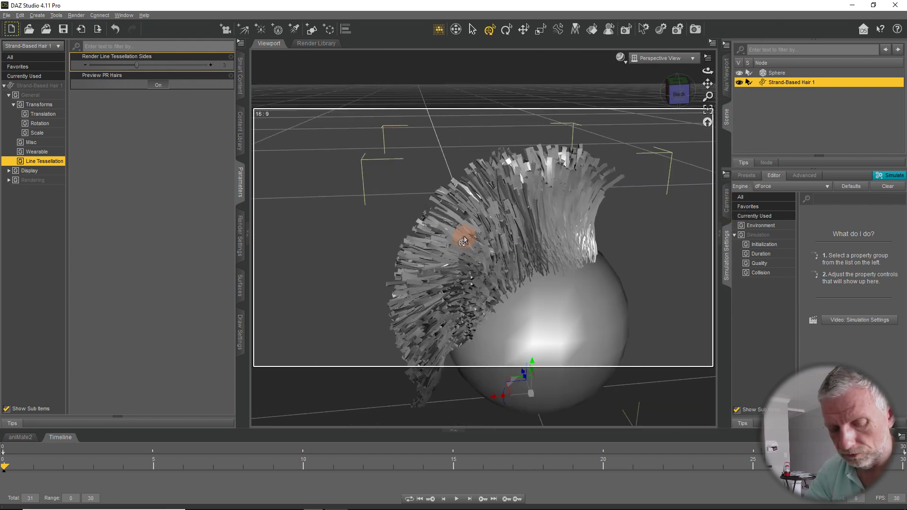
{"action": "scroll", "coordinate": [464, 240], "scroll_direction": "up", "scroll_amount": 4}
{"action": "scroll", "coordinate": [489, 240], "scroll_direction": "down", "scroll_amount": 1}
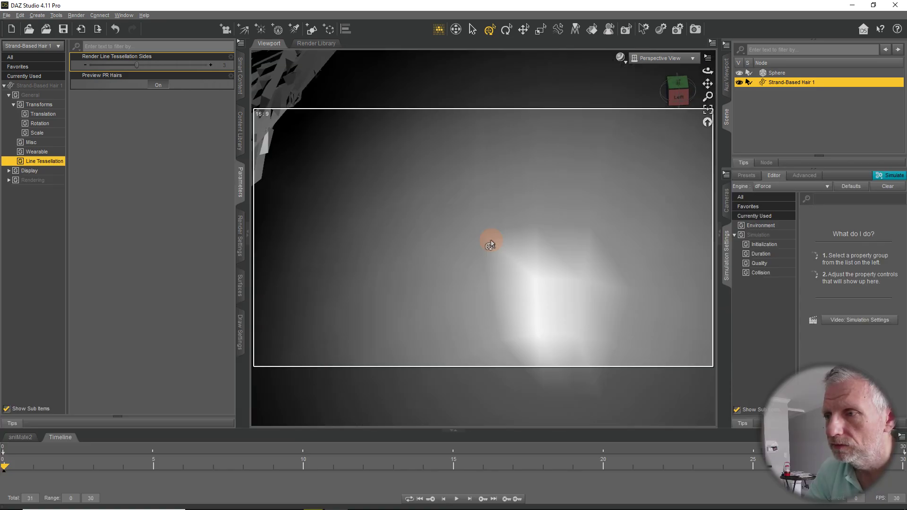
{"action": "scroll", "coordinate": [490, 244], "scroll_direction": "down", "scroll_amount": 2}
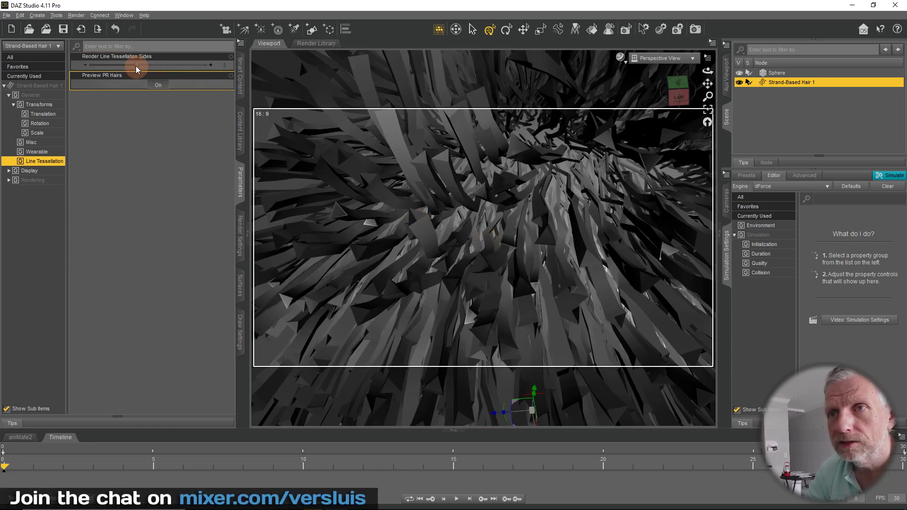
- Compare the hair's Render Line Tessellation Sides at 2 and 3, set the value to 5 and check the strands' shape
{"action": "mouse_move", "coordinate": [137, 66]}
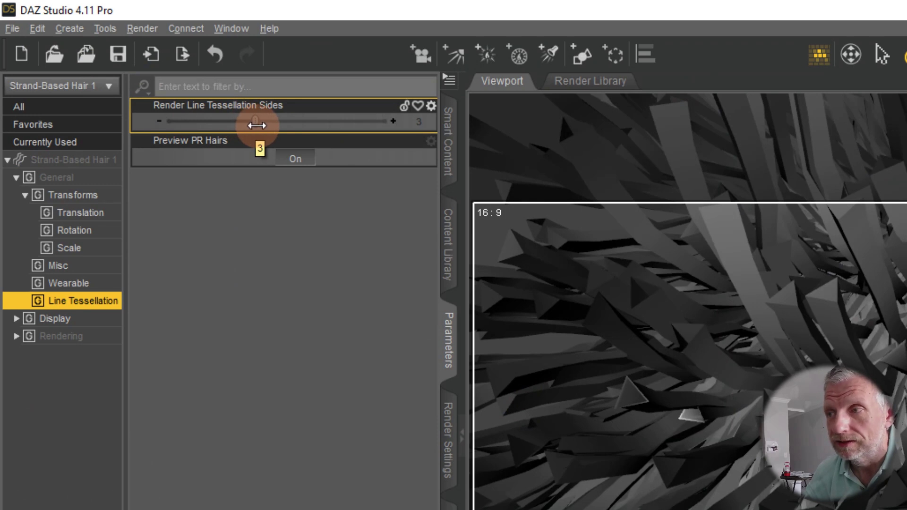
{"action": "left_click_drag", "start_coordinate": [257, 125], "coordinate": [229, 125]}
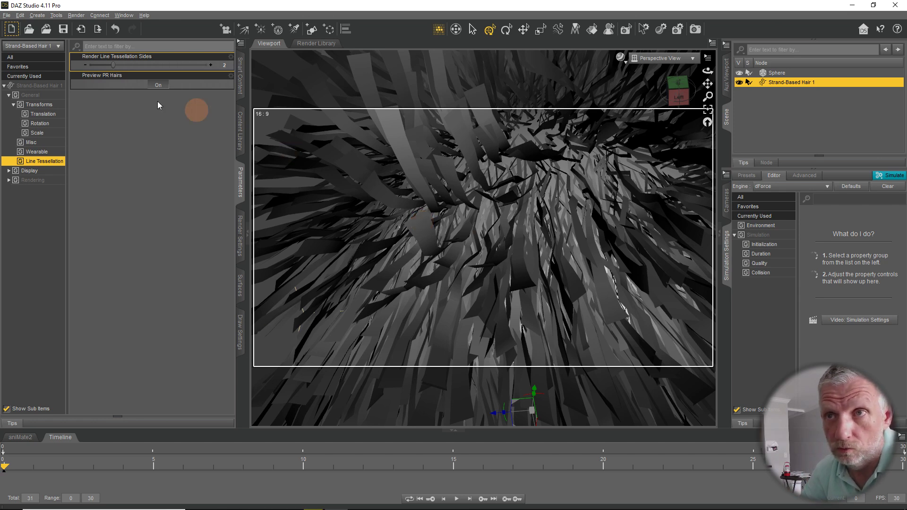
{"action": "left_click_drag", "start_coordinate": [118, 64], "coordinate": [137, 64]}
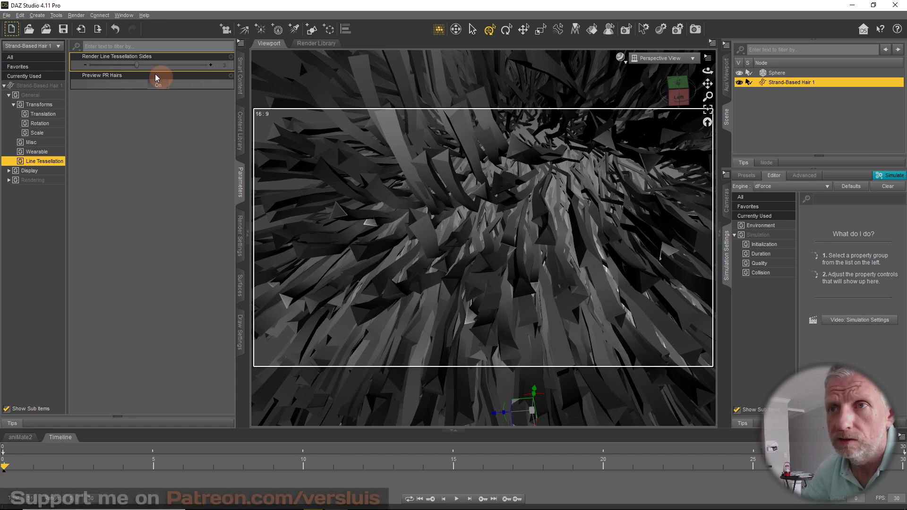
{"action": "left_click_drag", "start_coordinate": [138, 65], "coordinate": [183, 65]}
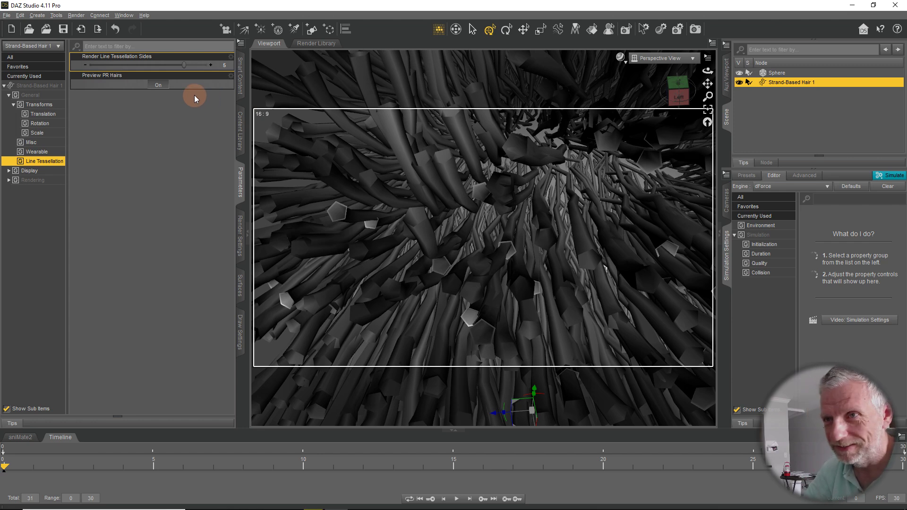
{"action": "left_click", "coordinate": [434, 253]}
{"action": "left_click_drag", "start_coordinate": [447, 261], "coordinate": [469, 266], "text": "alt"}
{"action": "scroll", "coordinate": [469, 268], "scroll_direction": "up", "scroll_amount": 3}
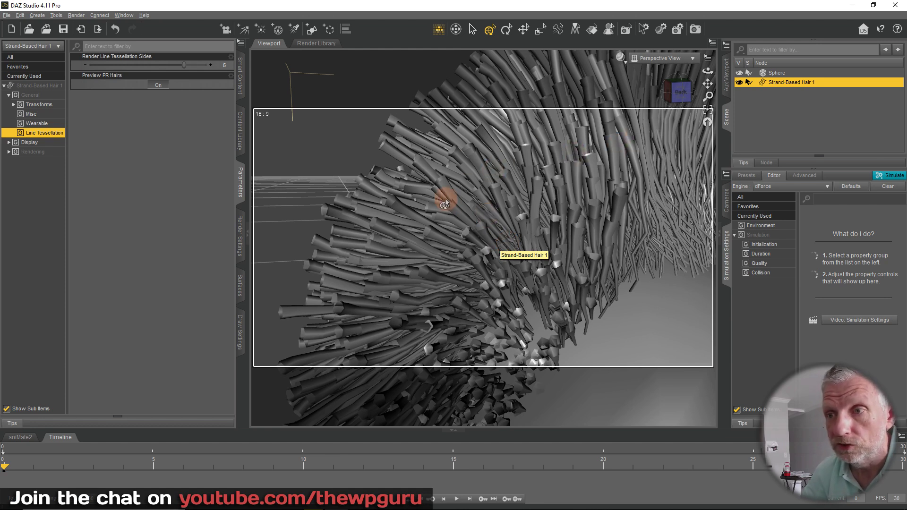
- Examine the surface settings of the hair's Default and Strand-Based Hair Material surfaces and the shader each one uses
{"action": "left_click", "coordinate": [241, 282]}
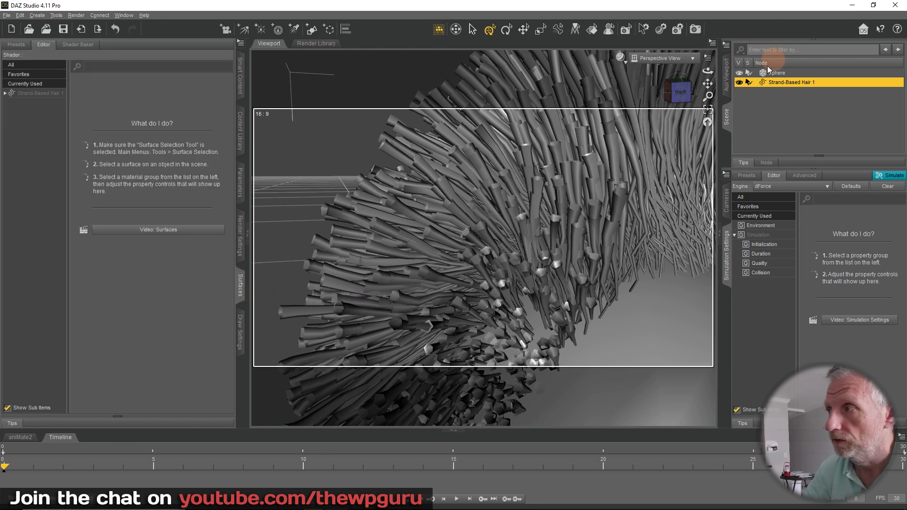
{"action": "left_click", "coordinate": [5, 94]}
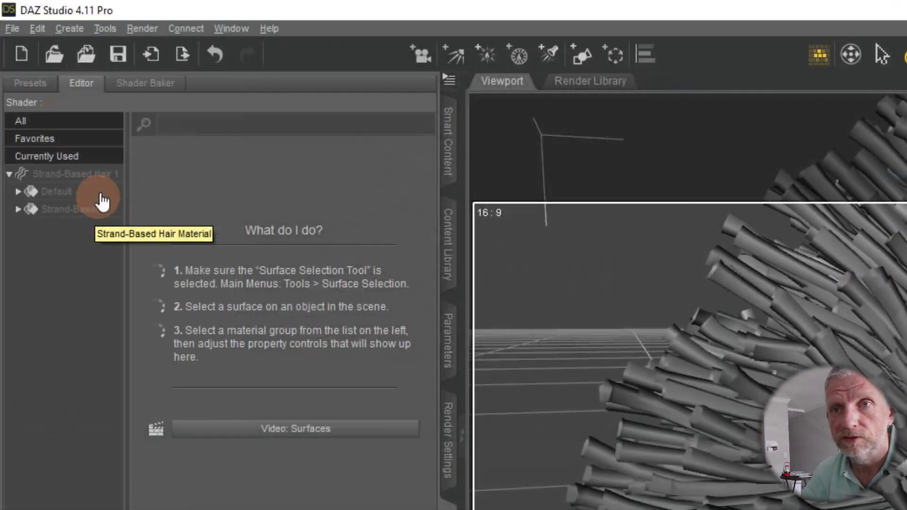
{"action": "left_click", "coordinate": [48, 103]}
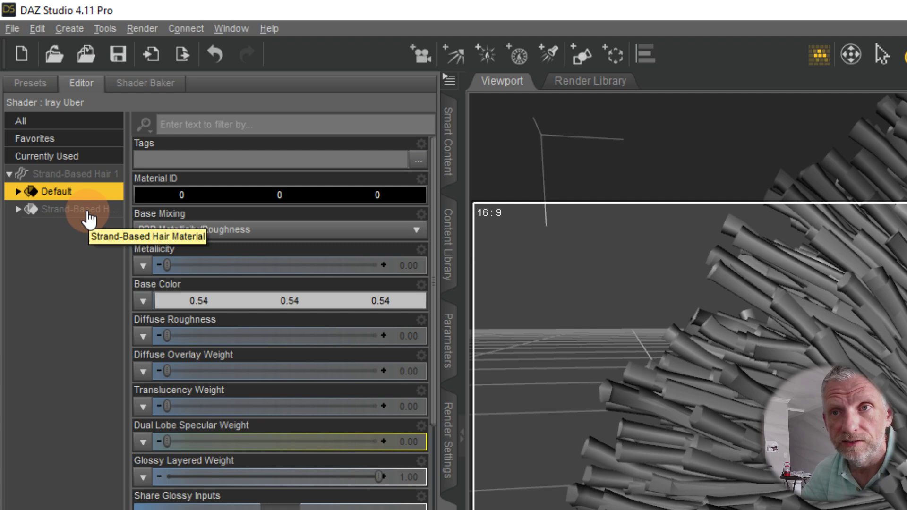
{"action": "left_click", "coordinate": [89, 217]}
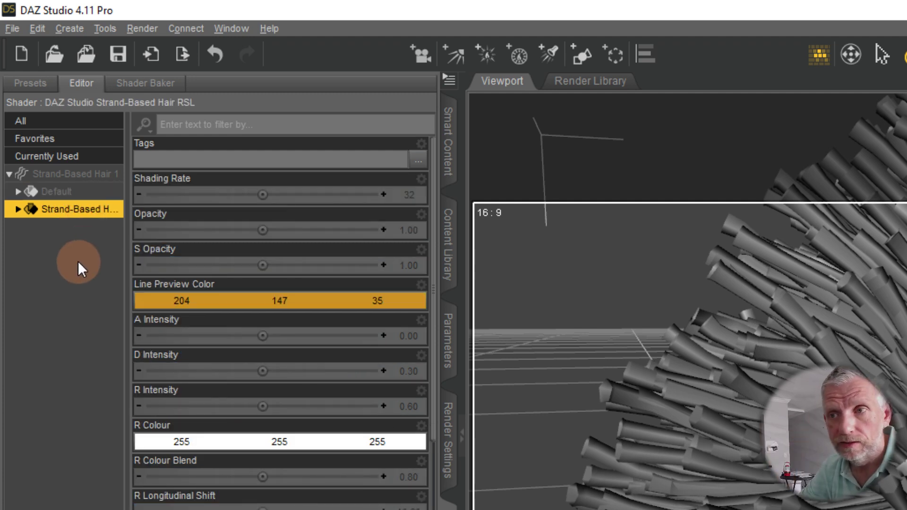
{"action": "left_click", "coordinate": [75, 192]}
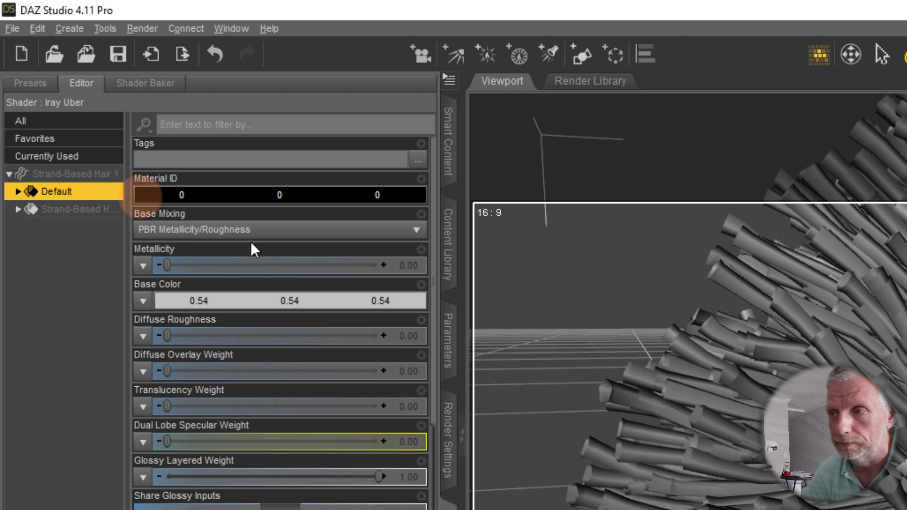
{"action": "left_click", "coordinate": [701, 407]}
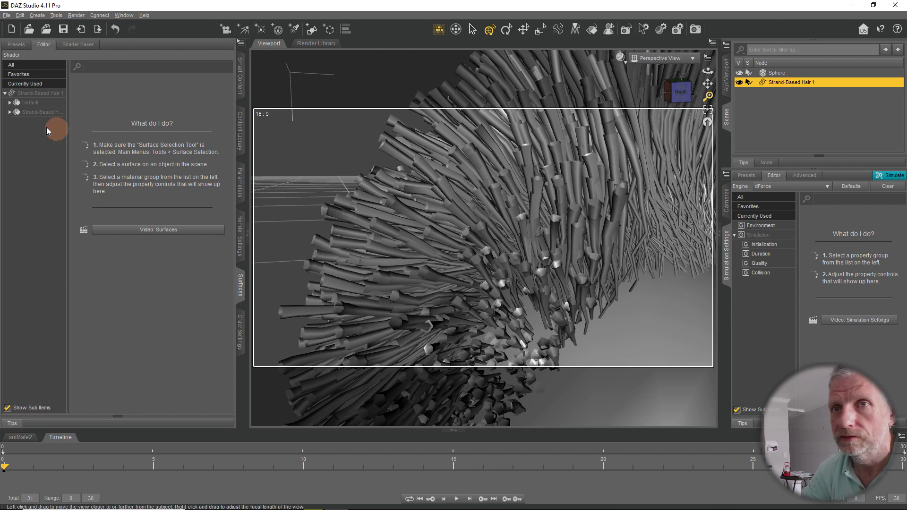
- Load Colour Grid.png from the Desktop as the Base Color map of the hair's Default surface and inspect it on the strands
{"action": "double_click", "coordinate": [23, 102]}
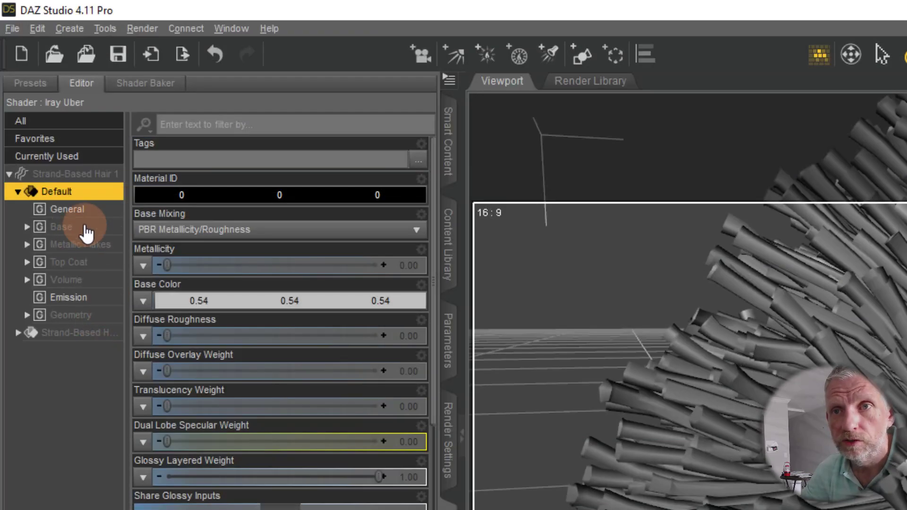
{"action": "left_click", "coordinate": [86, 231]}
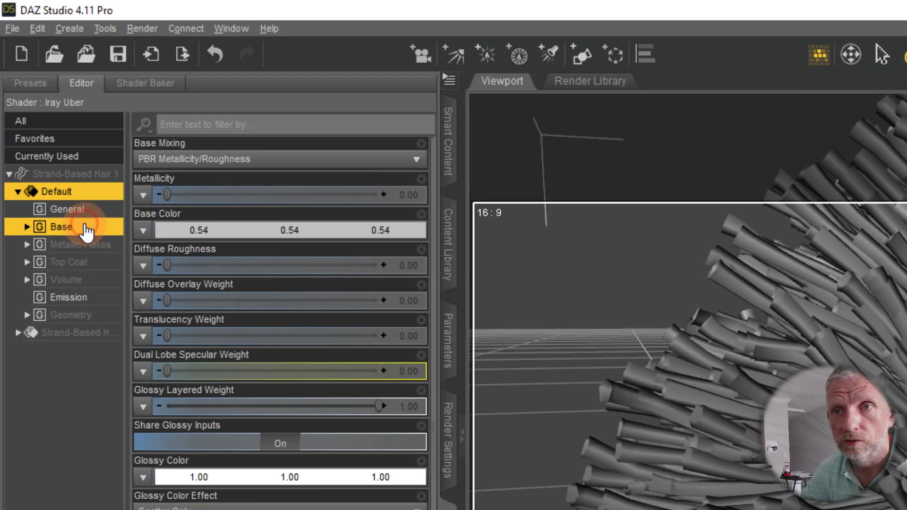
{"action": "left_click", "coordinate": [147, 234]}
{"action": "left_click", "coordinate": [205, 252]}
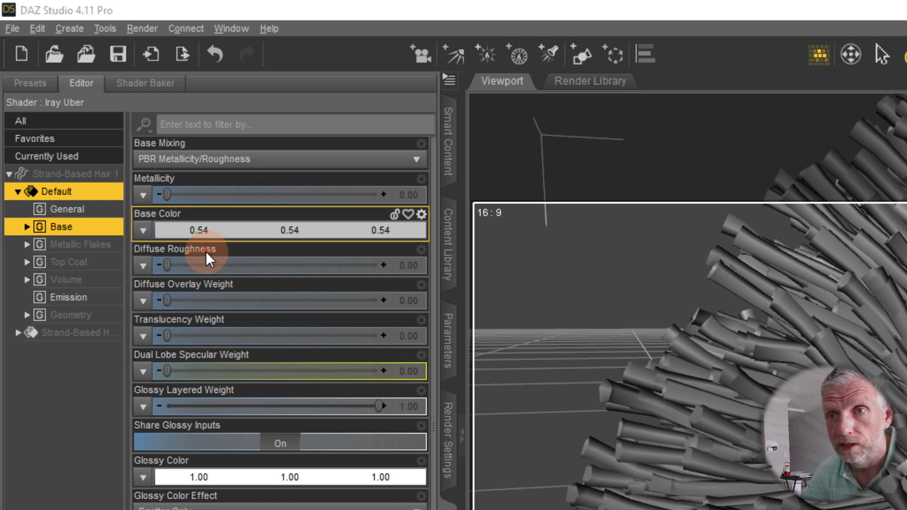
{"action": "left_click", "coordinate": [670, 156]}
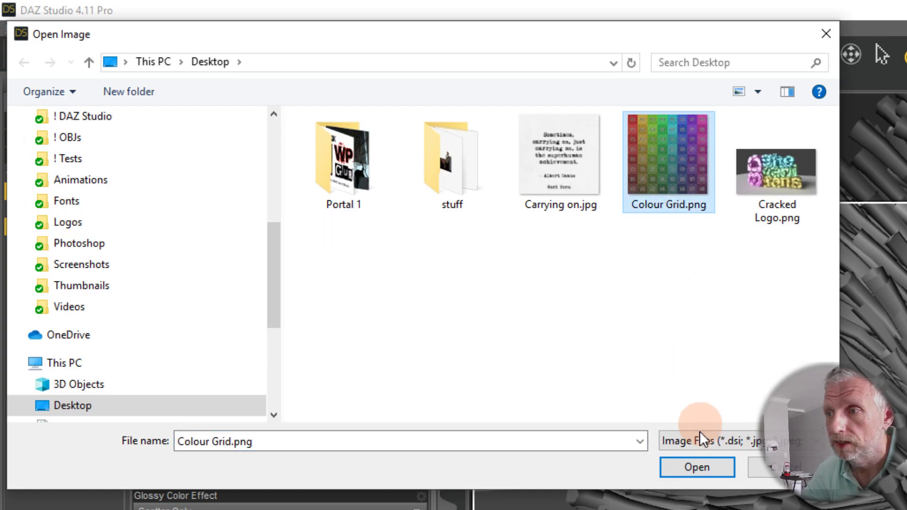
{"action": "left_click", "coordinate": [696, 462]}
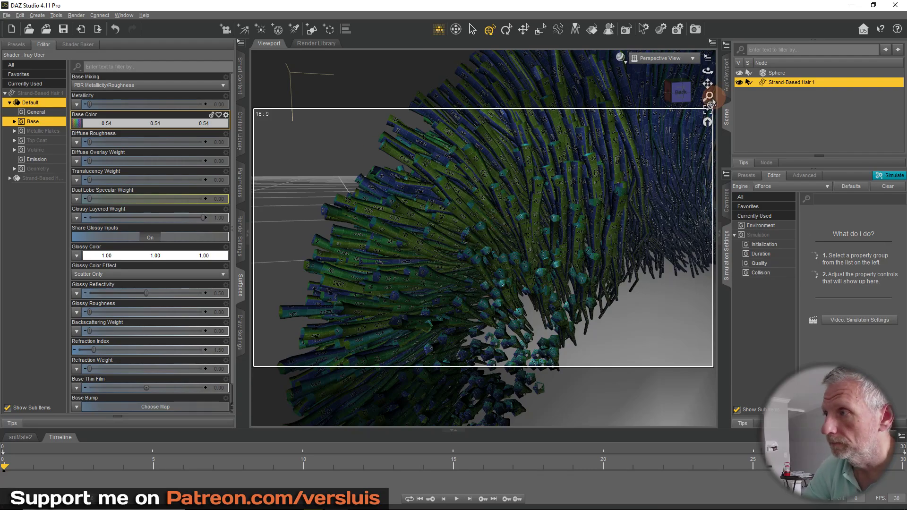
{"action": "mouse_move", "coordinate": [710, 98]}
{"action": "left_mouse_down"}
{"action": "mouse_move", "coordinate": [709, 123]}
{"action": "mouse_move", "coordinate": [710, 95]}
{"action": "left_mouse_up"}
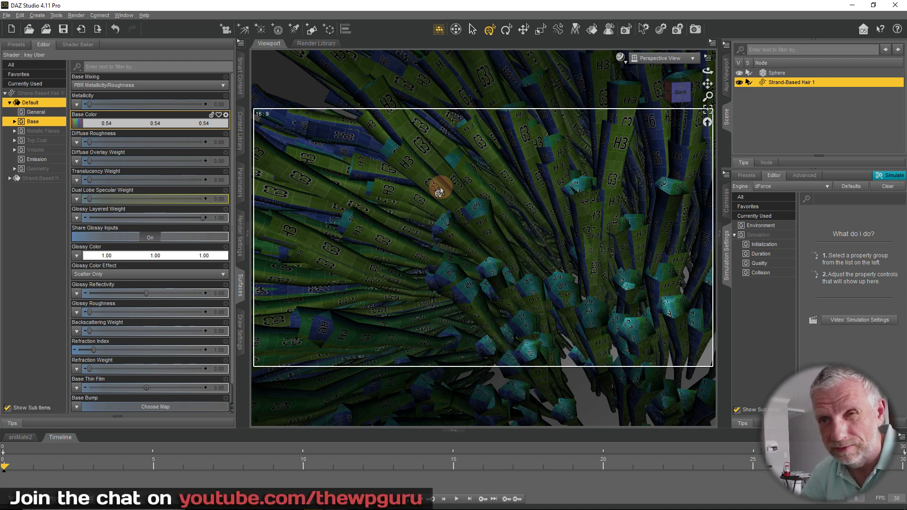
- Replace the Base Color map of the hair's Default surface with PAT_BIS_Blond_01.jpg from the Biscuits Blond Haircolors for Patrons folder in ! OBJs
{"action": "mouse_move", "coordinate": [74, 130]}
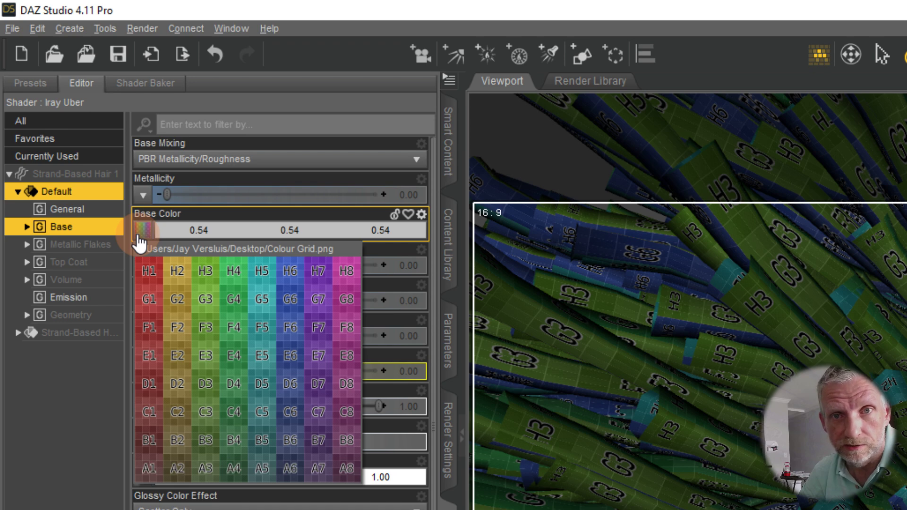
{"action": "left_click", "coordinate": [141, 232]}
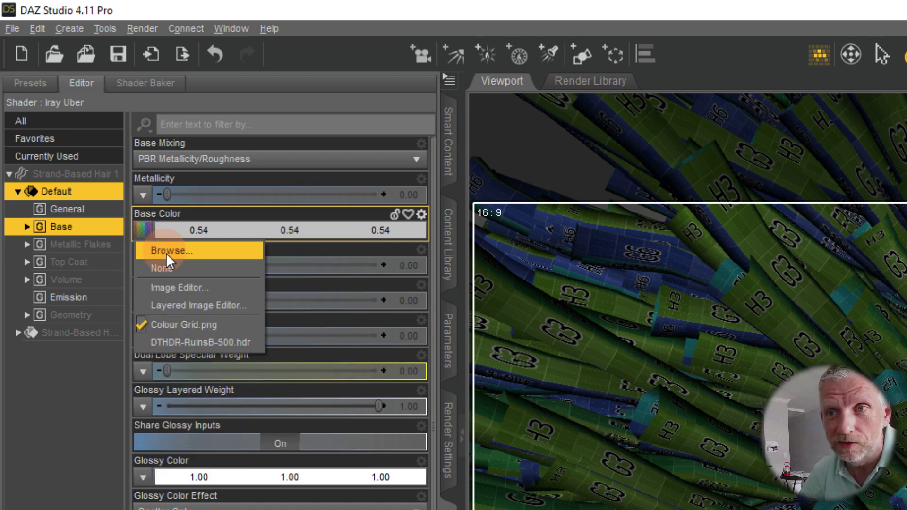
{"action": "left_click", "coordinate": [194, 255]}
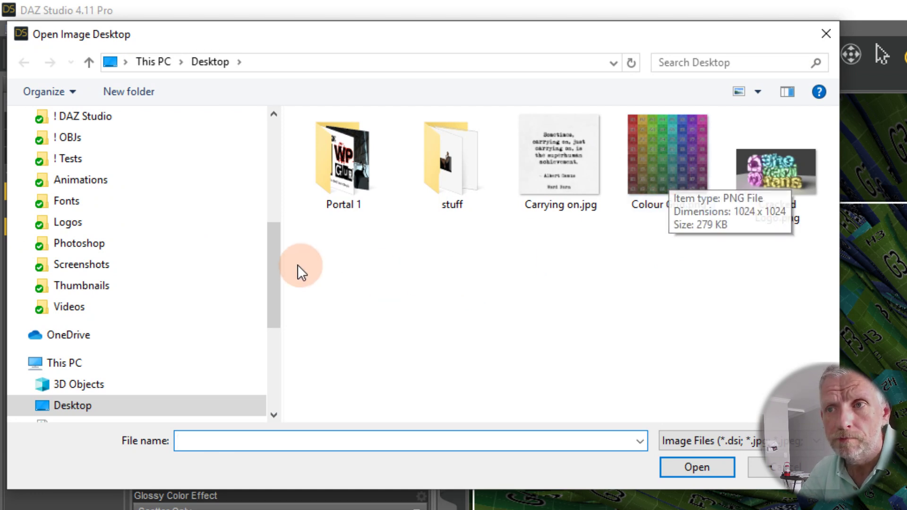
{"action": "left_click_drag", "start_coordinate": [273, 255], "coordinate": [278, 228]}
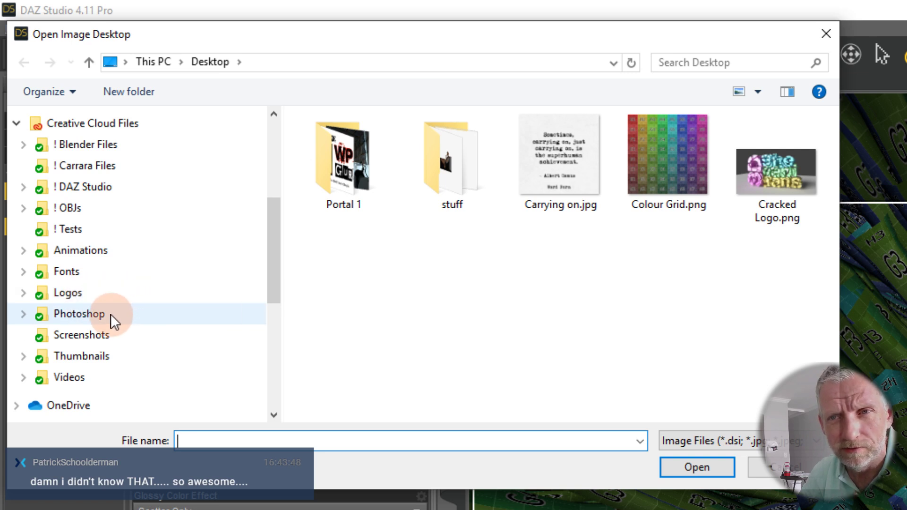
{"action": "left_click", "coordinate": [92, 210]}
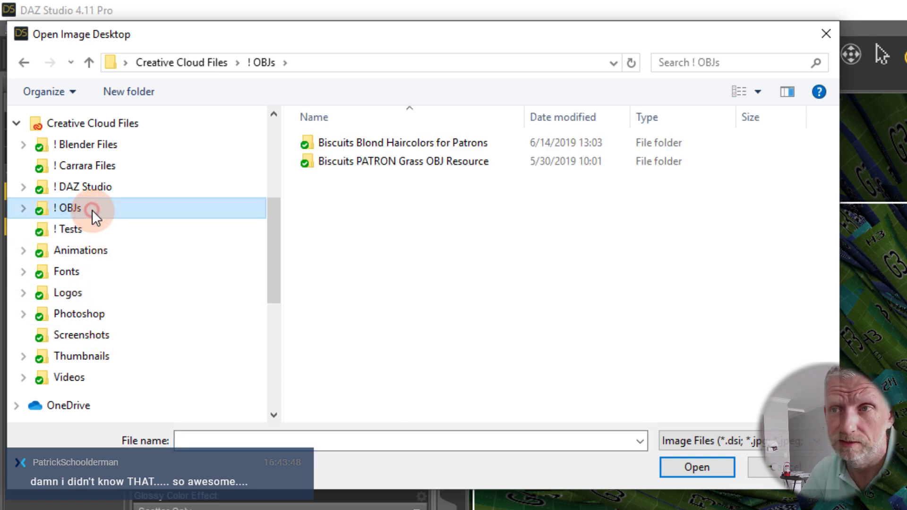
{"action": "double_click", "coordinate": [423, 144]}
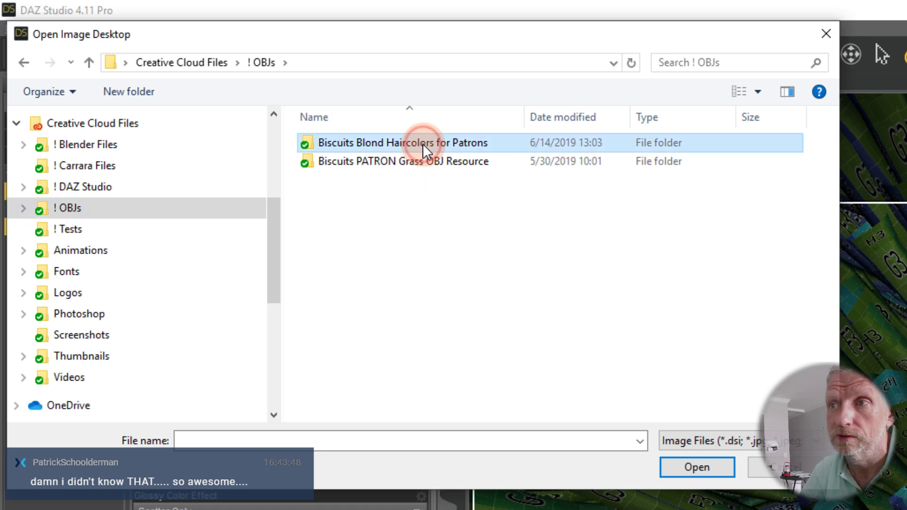
{"action": "left_click", "coordinate": [358, 166]}
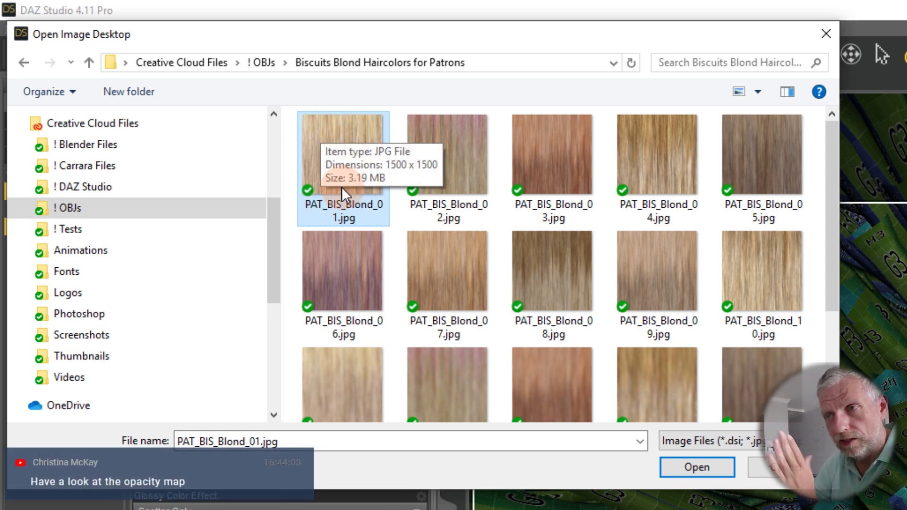
{"action": "left_click", "coordinate": [709, 468]}
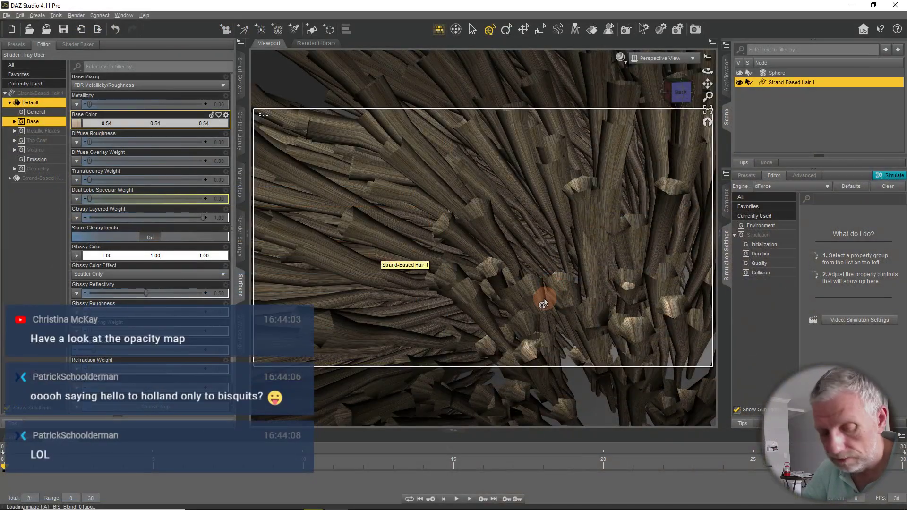
- Examine the blond-textured strands on the sphere from a distance, from several angles and up close
{"action": "left_click_drag", "start_coordinate": [543, 305], "coordinate": [541, 304]}
{"action": "scroll", "coordinate": [543, 300], "scroll_direction": "down", "scroll_amount": 10}
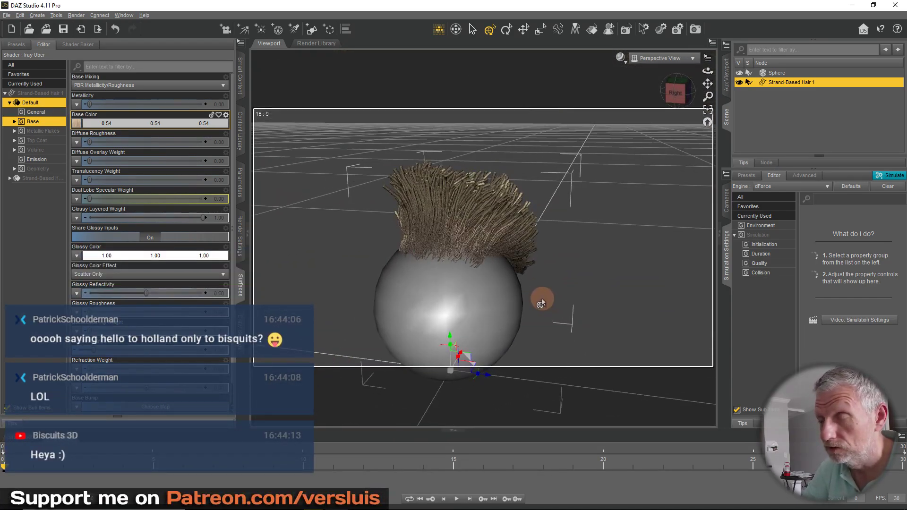
{"action": "scroll", "coordinate": [543, 299], "scroll_direction": "up", "scroll_amount": 5}
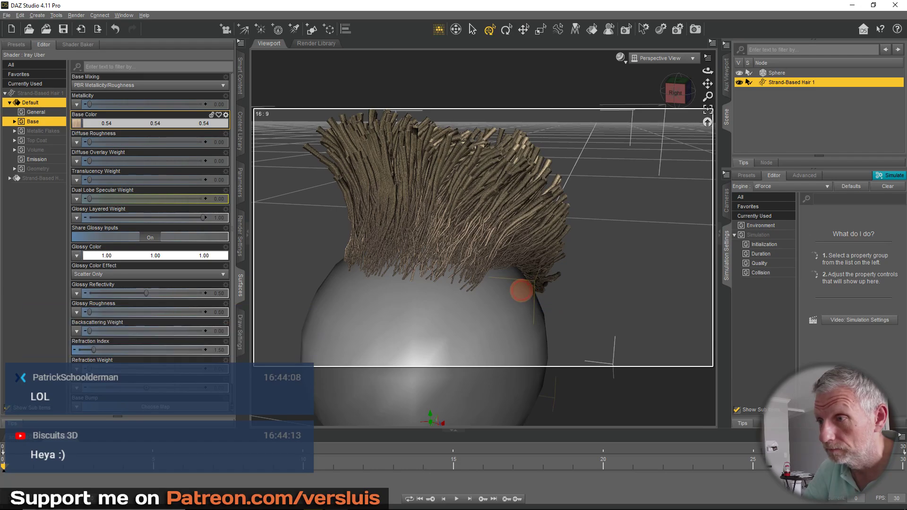
{"action": "middle_click_drag", "start_coordinate": [500, 295], "coordinate": [491, 294]}
{"action": "left_click_drag", "start_coordinate": [491, 294], "coordinate": [498, 293]}
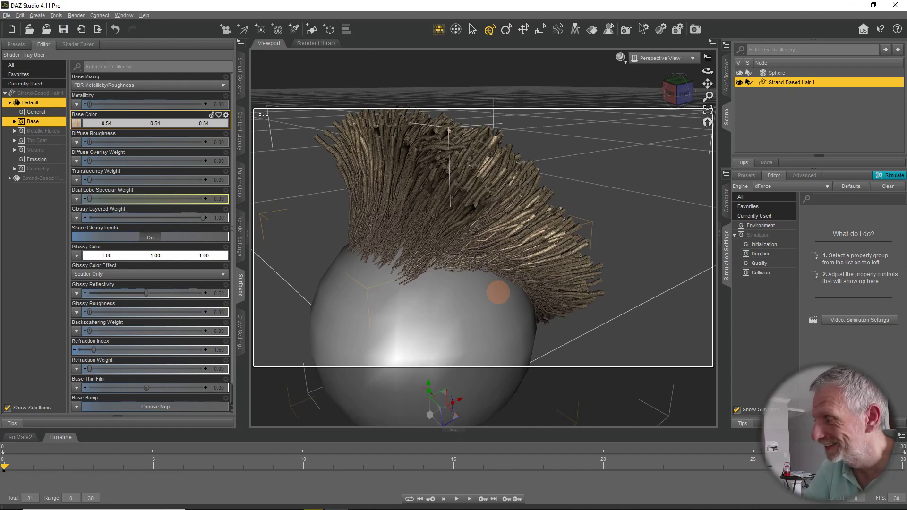
{"action": "middle_click_drag", "start_coordinate": [499, 292], "coordinate": [476, 299]}
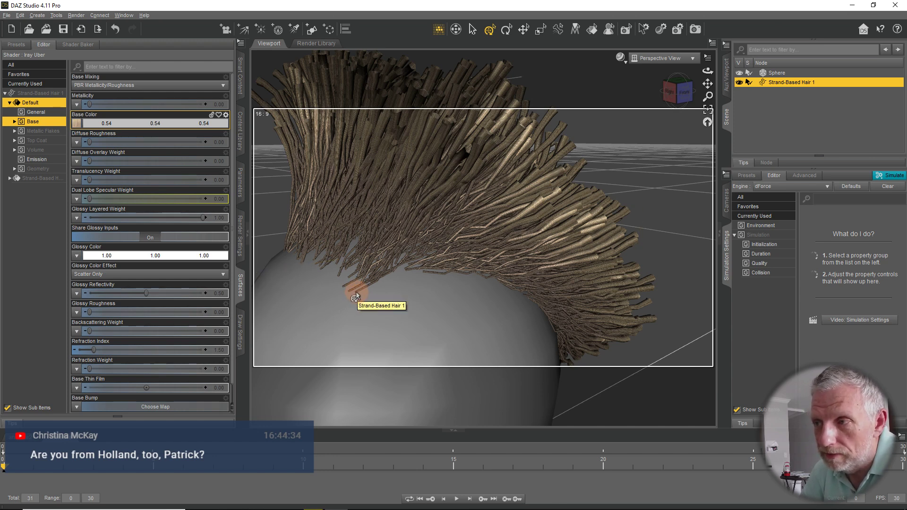
{"action": "scroll", "coordinate": [498, 214], "scroll_direction": "up", "scroll_amount": 5}
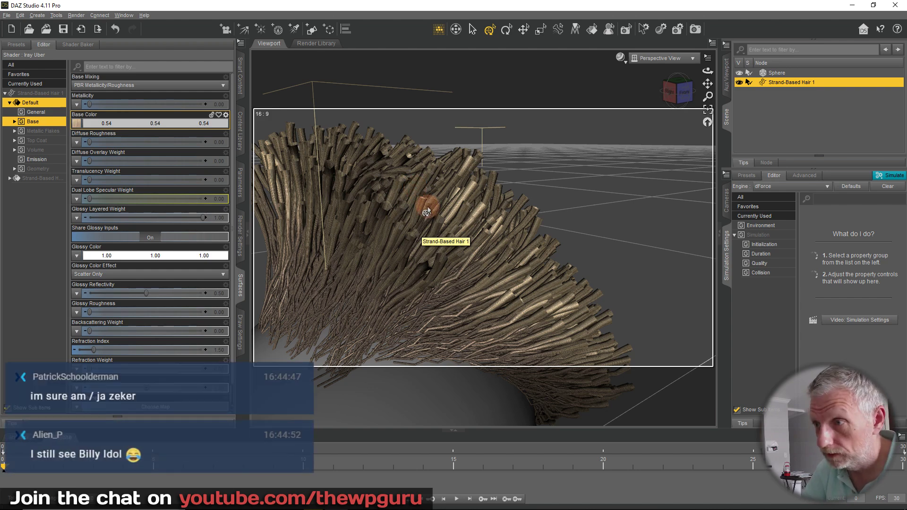
{"action": "scroll", "coordinate": [425, 204], "scroll_direction": "down", "scroll_amount": 5}
{"action": "right_click_drag", "start_coordinate": [426, 229], "coordinate": [427, 230]}
{"action": "middle_click_drag", "start_coordinate": [427, 230], "coordinate": [427, 228]}
{"action": "scroll", "coordinate": [426, 232], "scroll_direction": "up", "scroll_amount": 3}
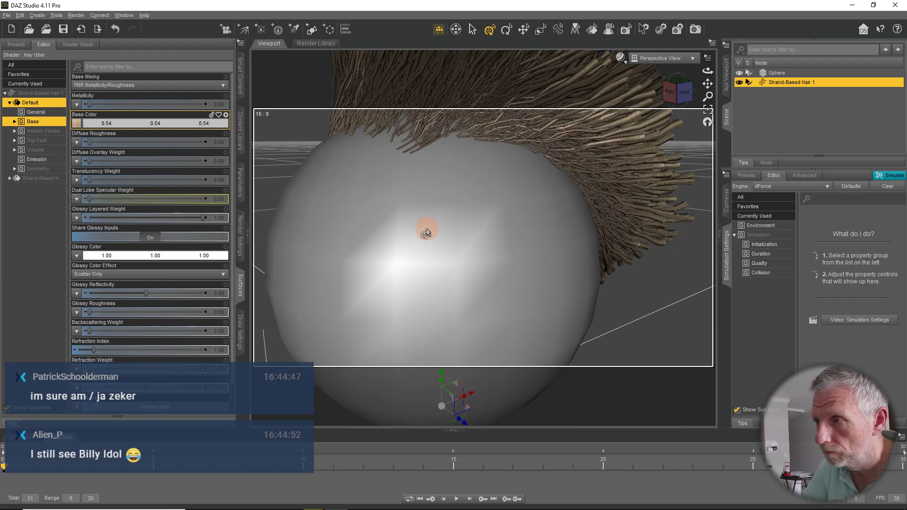
{"action": "scroll", "coordinate": [427, 231], "scroll_direction": "down", "scroll_amount": 5}
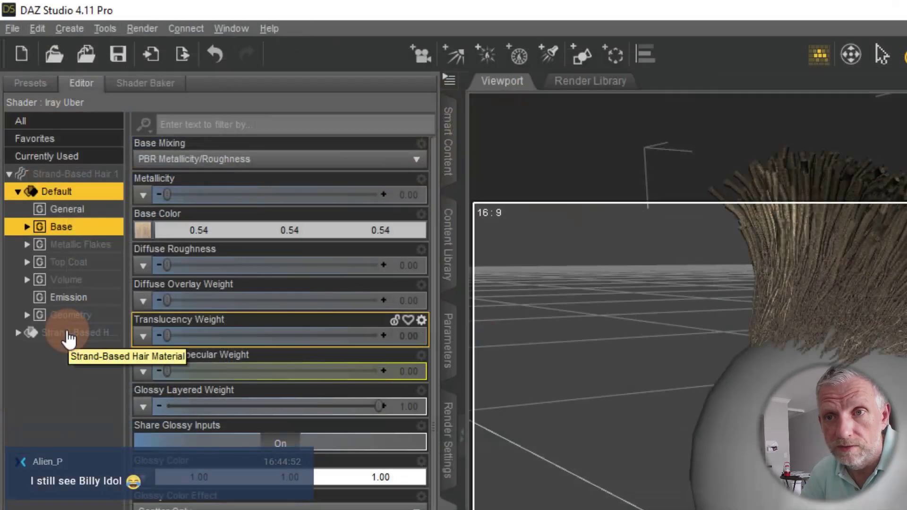
- Examine the property groups of the Strand-Based Hair Material surface, then select the hair's Default surface again
{"action": "left_click", "coordinate": [37, 179]}
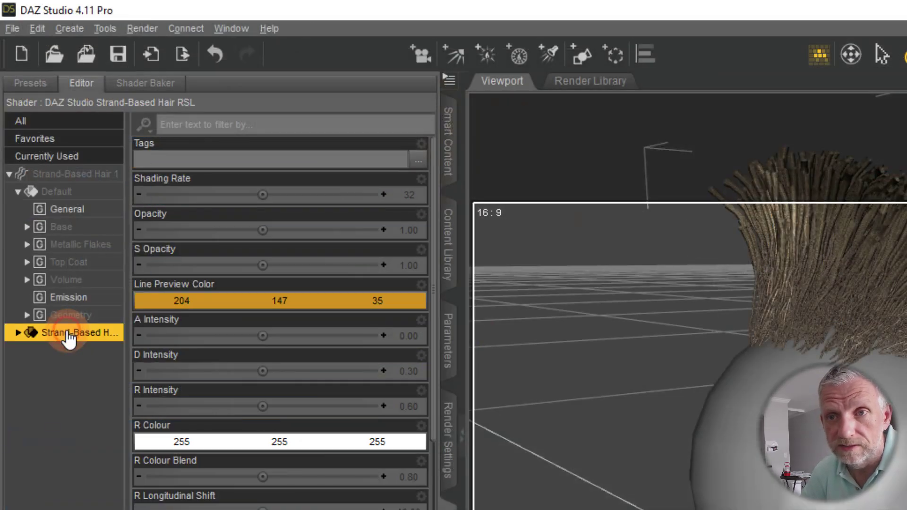
{"action": "left_click", "coordinate": [16, 334]}
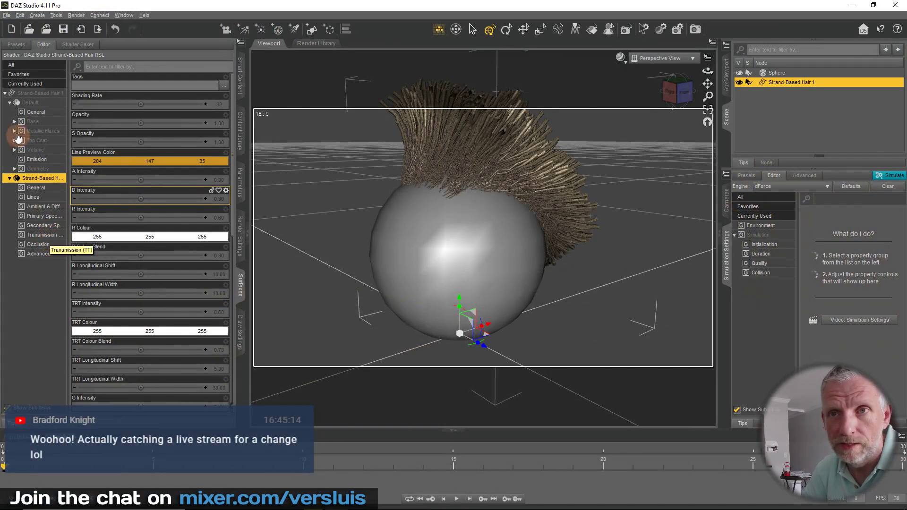
{"action": "left_click", "coordinate": [10, 103]}
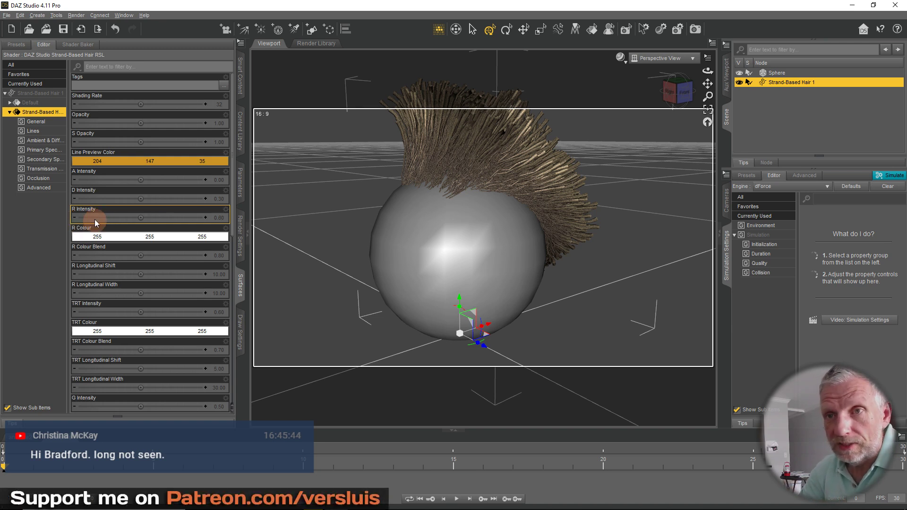
{"action": "left_click", "coordinate": [10, 112]}
{"action": "left_click", "coordinate": [10, 103]}
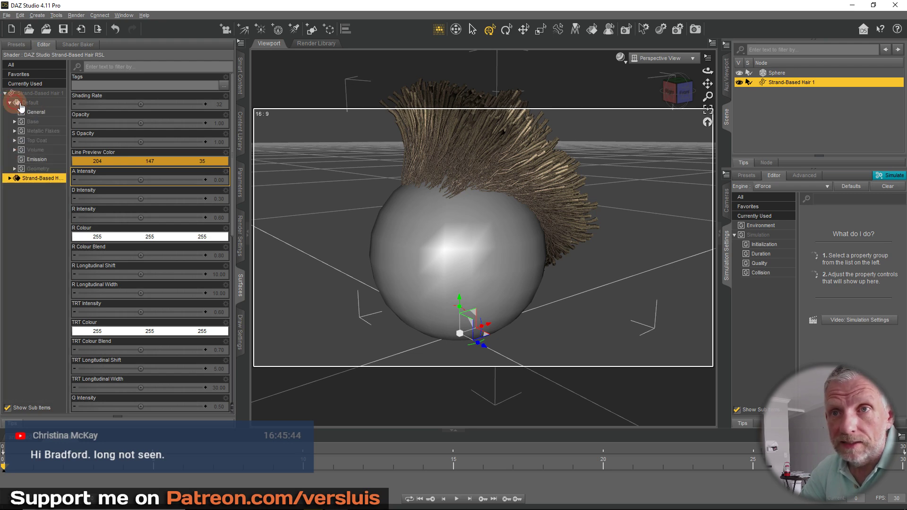
{"action": "left_click", "coordinate": [29, 103]}
- Preview the textured hair in the viewport with NVIDIA Iray and inspect it from a closer angle
{"action": "left_click_drag", "start_coordinate": [453, 188], "coordinate": [454, 185]}
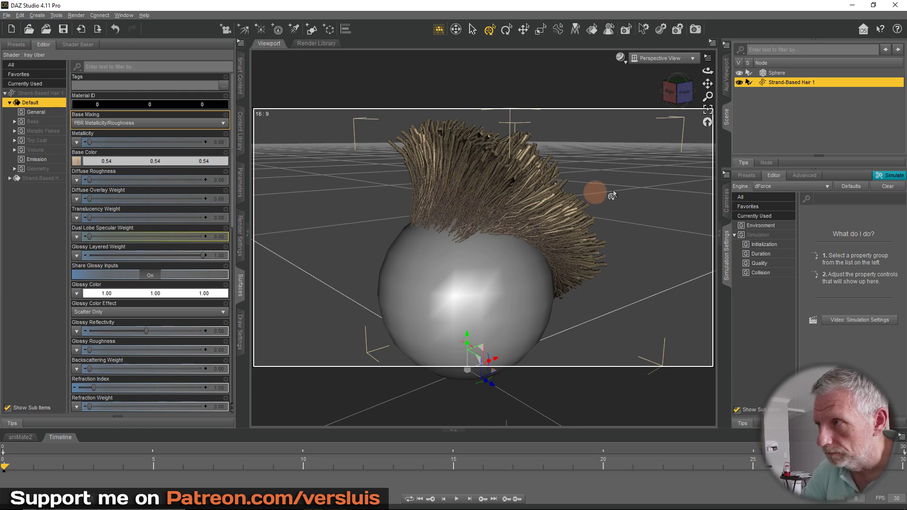
{"action": "left_click", "coordinate": [619, 58]}
{"action": "left_click", "coordinate": [614, 168]}
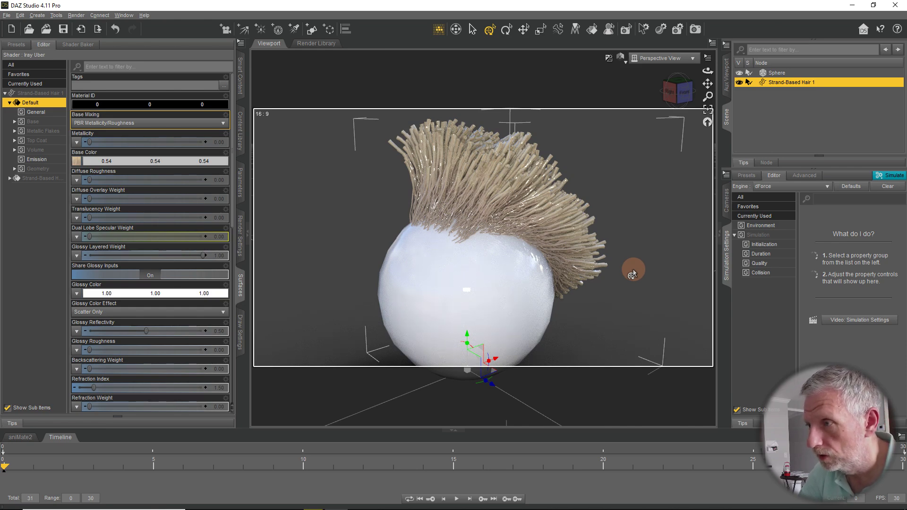
{"action": "mouse_move", "coordinate": [634, 268]}
{"action": "left_mouse_down"}
{"action": "mouse_move", "coordinate": [587, 259]}
{"action": "mouse_move", "coordinate": [585, 249]}
{"action": "left_mouse_up"}
{"action": "middle_click_drag", "start_coordinate": [586, 251], "coordinate": [589, 251]}
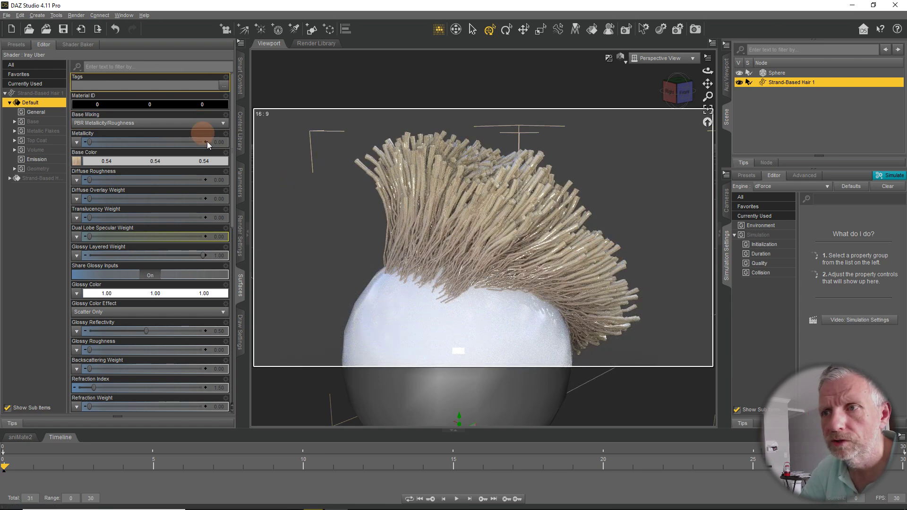
- Set the render engine to NVIDIA Iray, render the hair on the sphere to a new window and stop the render
{"action": "left_click", "coordinate": [240, 225]}
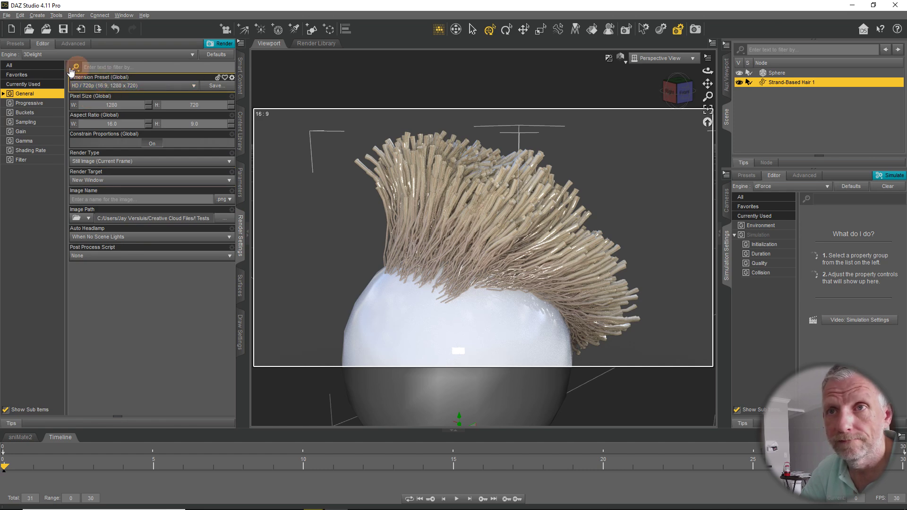
{"action": "left_click", "coordinate": [170, 54]}
{"action": "left_click", "coordinate": [178, 46]}
{"action": "left_click", "coordinate": [217, 44]}
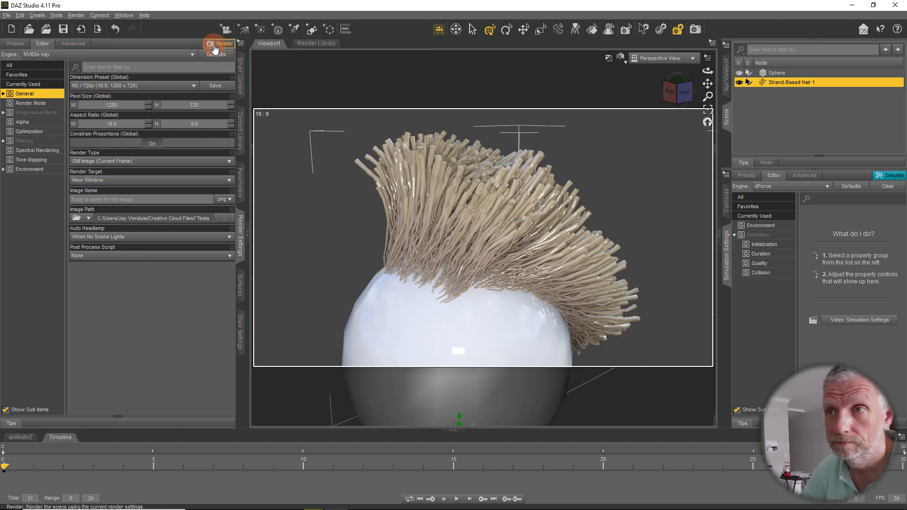
{"action": "left_click_drag", "start_coordinate": [298, 46], "coordinate": [299, 43]}
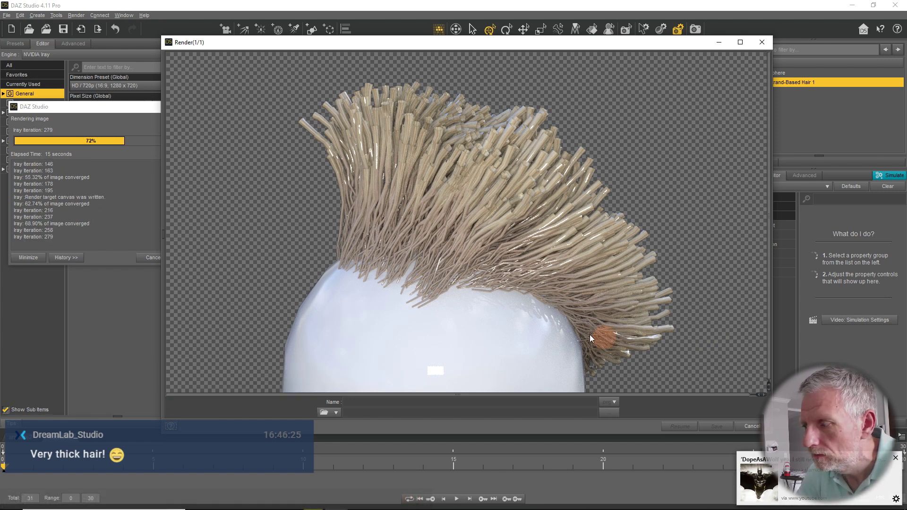
{"action": "left_click", "coordinate": [897, 459]}
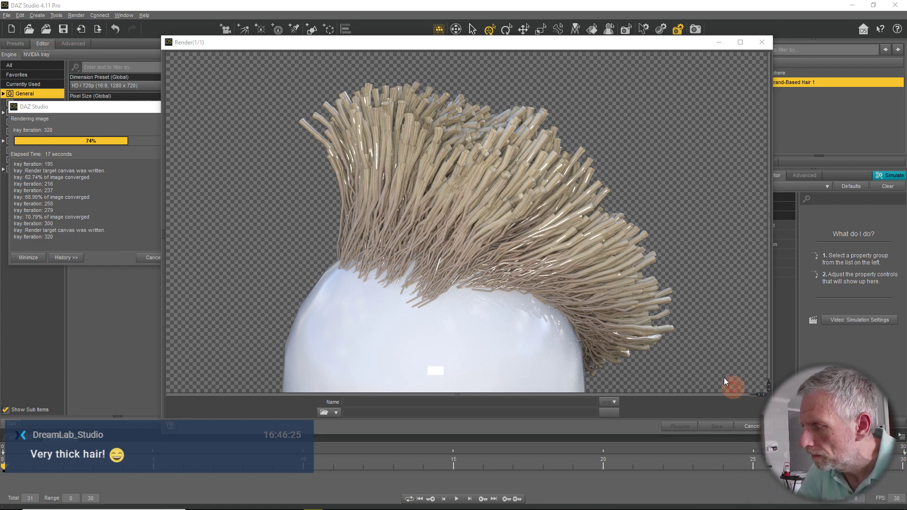
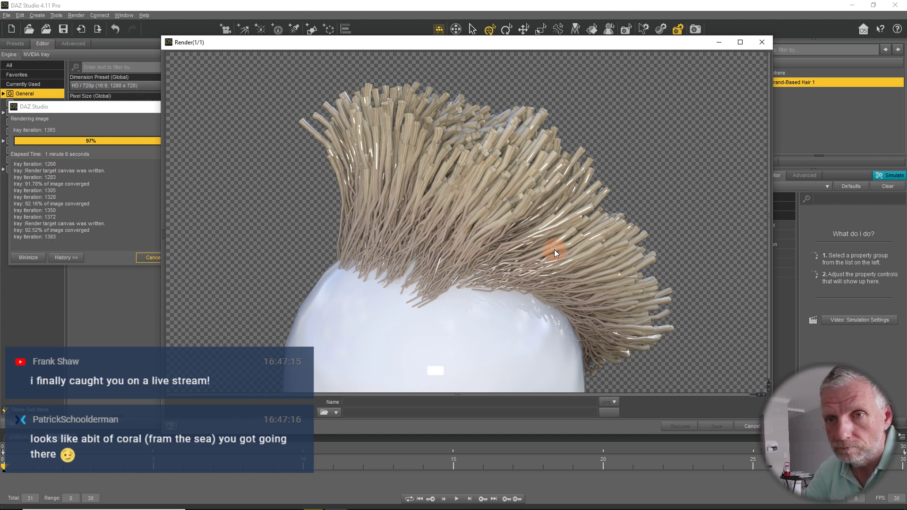
{"action": "left_click", "coordinate": [151, 258]}
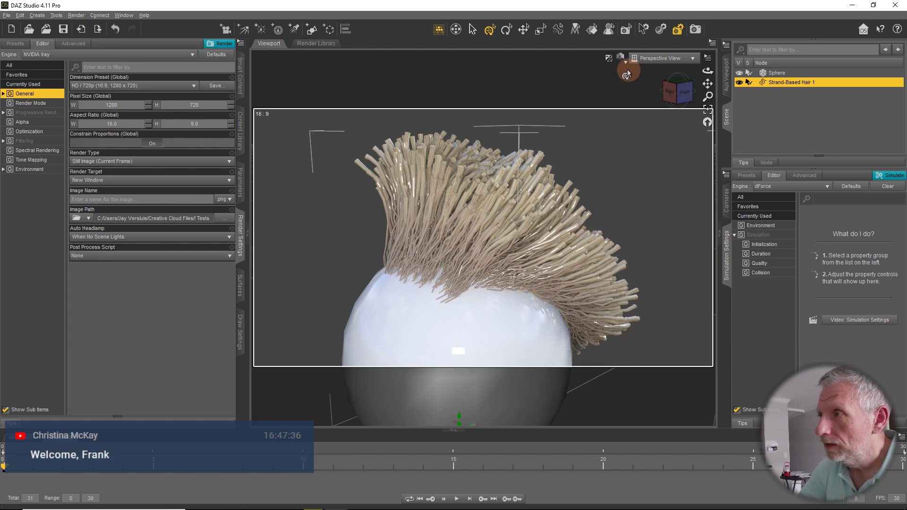
- Return the viewport from the Iray preview to regular textured shading and turn off Preview PR Hairs for the strand-based hair
{"action": "left_click", "coordinate": [620, 58]}
{"action": "left_click", "coordinate": [626, 149]}
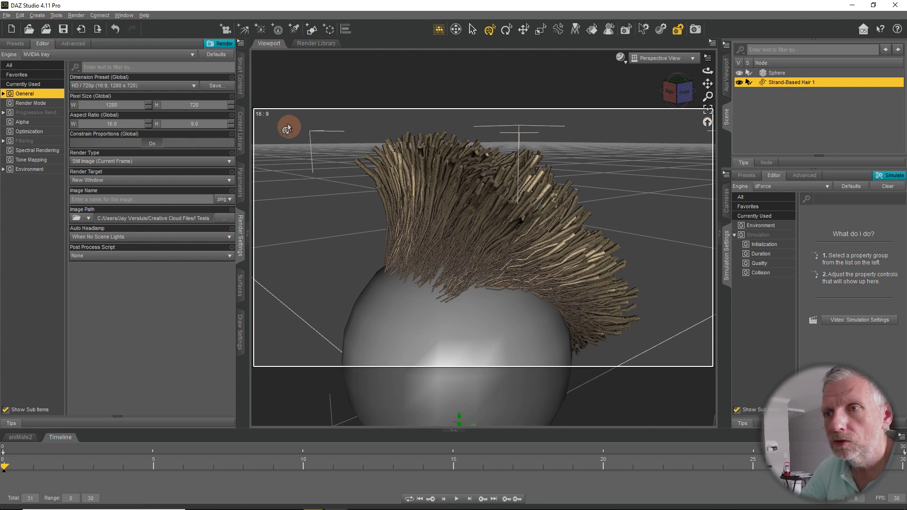
{"action": "left_click", "coordinate": [241, 179]}
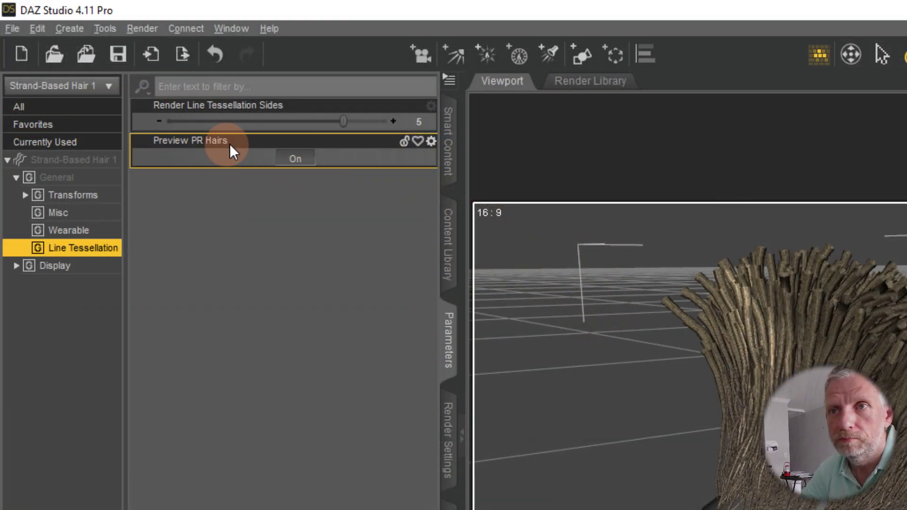
{"action": "left_click", "coordinate": [295, 160]}
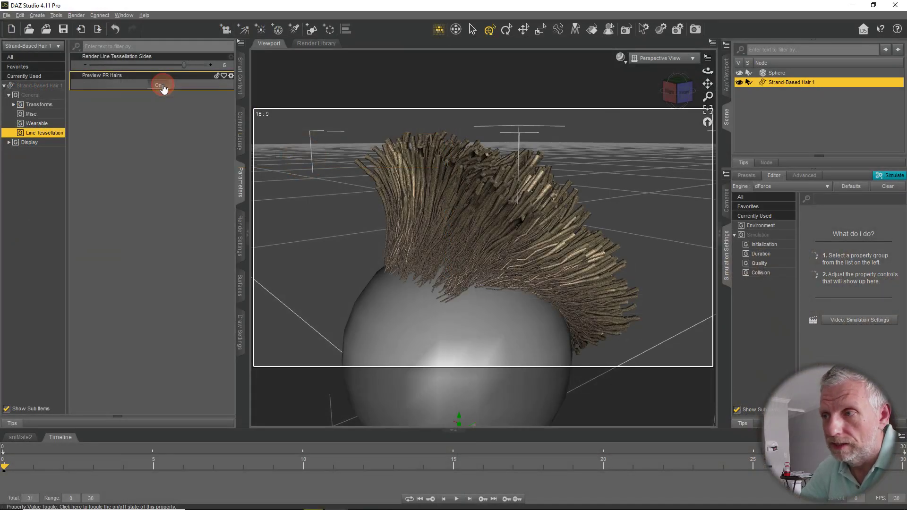
{"action": "left_click", "coordinate": [302, 161]}
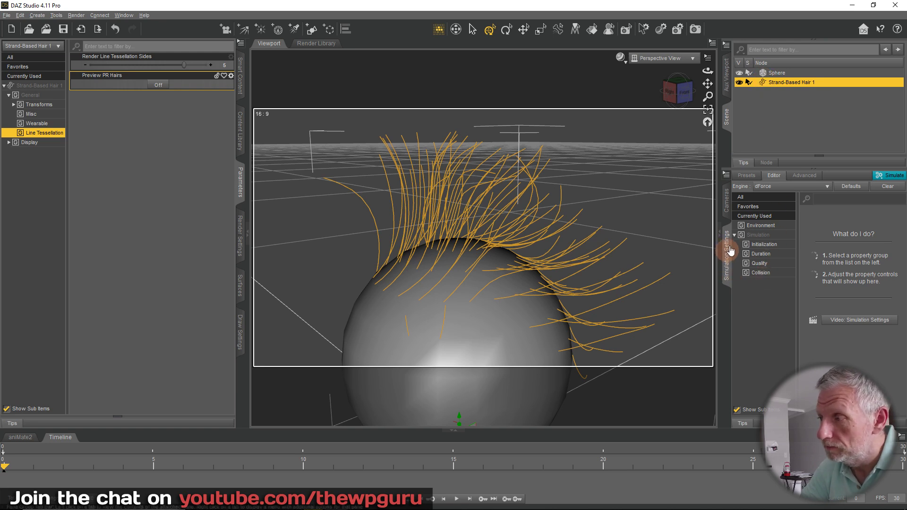
- Check which dForce modifier options the simulation settings offer for the selected strand-based hair
{"action": "left_click", "coordinate": [726, 178]}
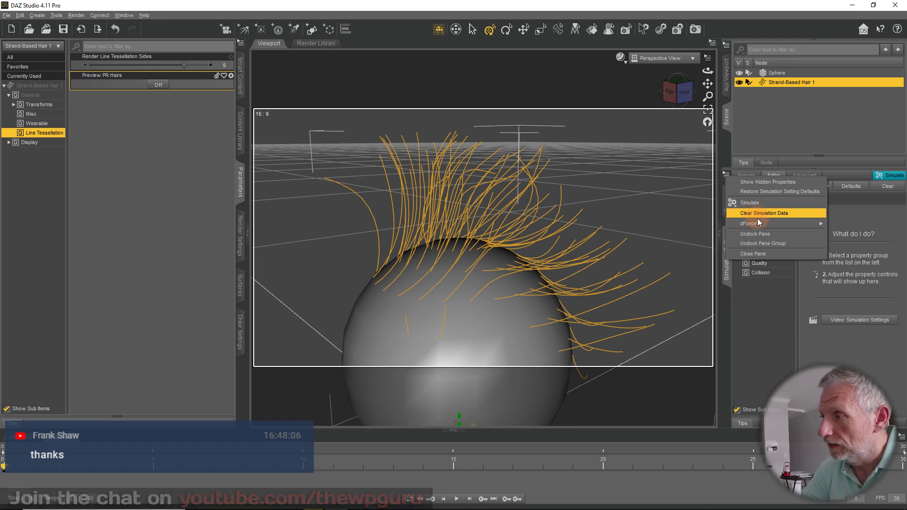
{"action": "mouse_move", "coordinate": [759, 225]}
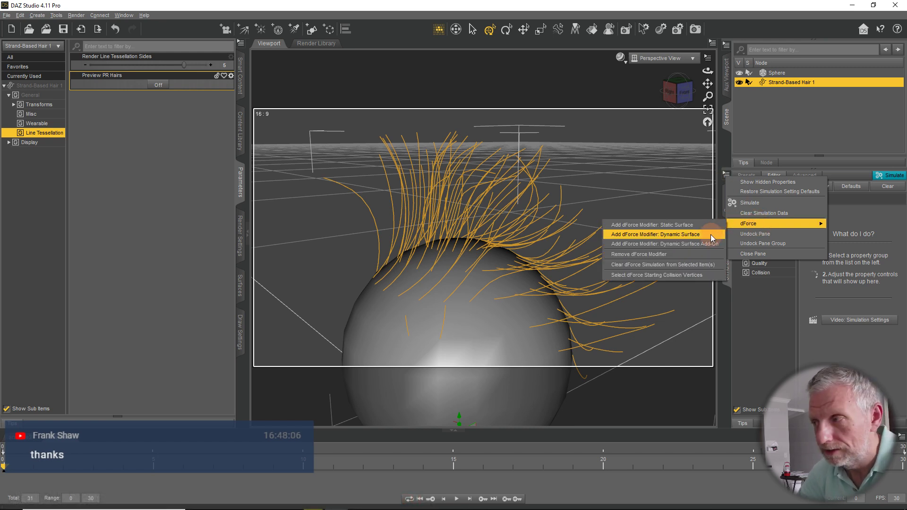
{"action": "left_click", "coordinate": [763, 292]}
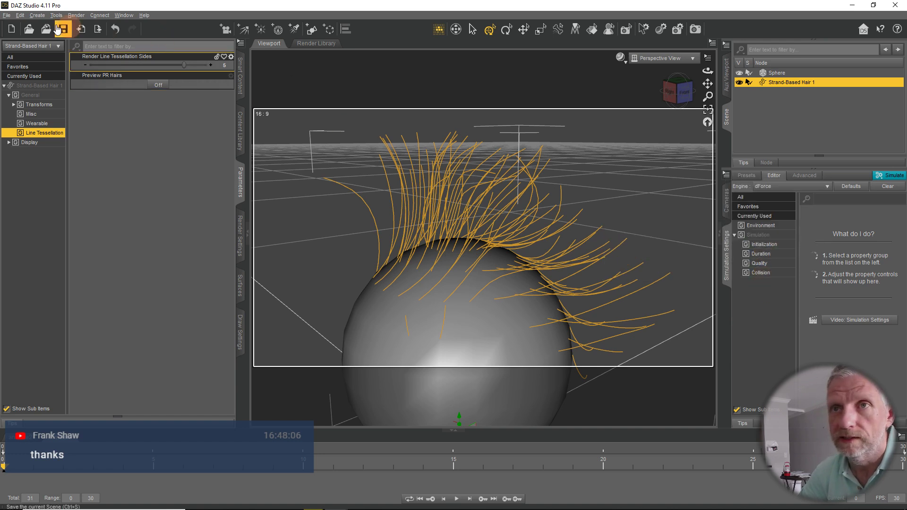
- Try to add a dForce Dynamic Surface modifier to the strand-based hair with its PR hair preview off
{"action": "left_click", "coordinate": [37, 15]}
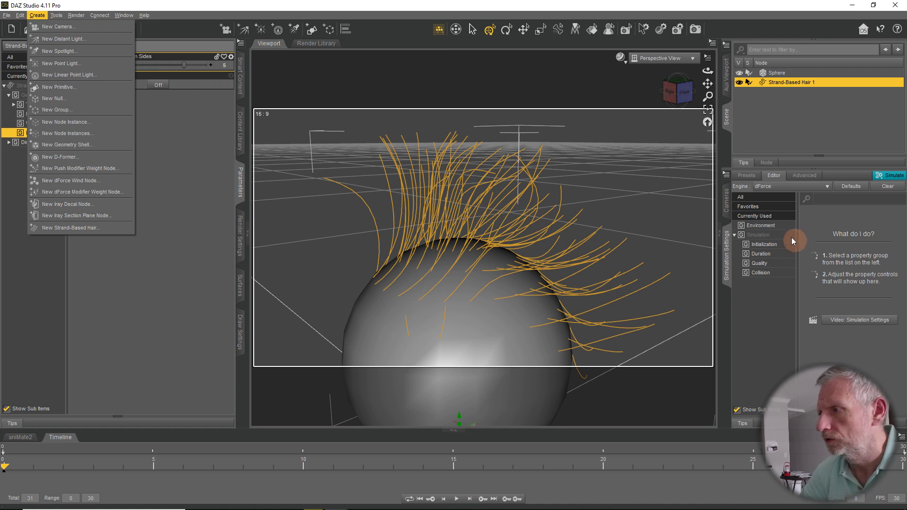
{"action": "left_click", "coordinate": [727, 176]}
{"action": "left_click", "coordinate": [727, 178]}
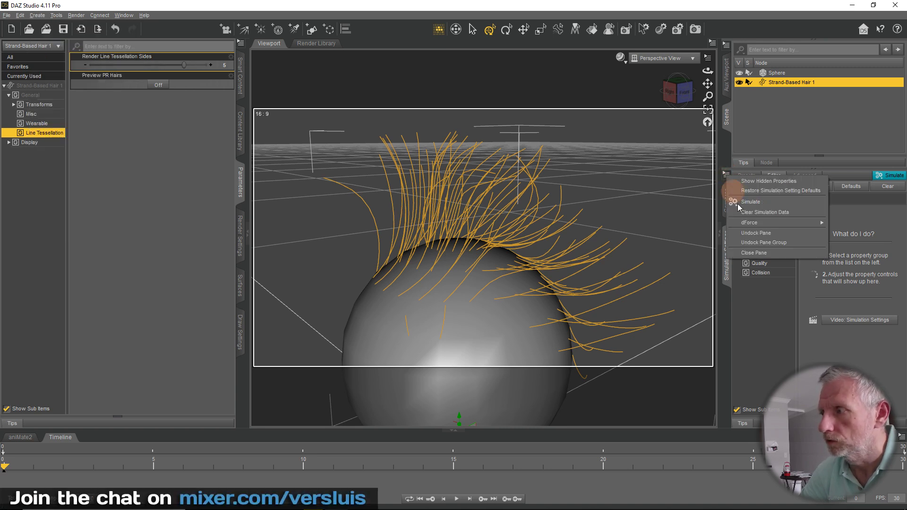
{"action": "mouse_move", "coordinate": [756, 226]}
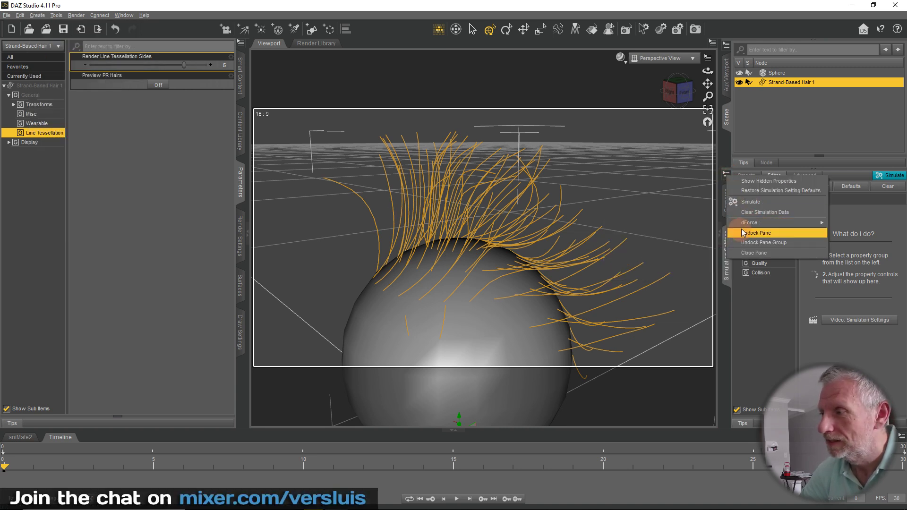
{"action": "left_click", "coordinate": [714, 233]}
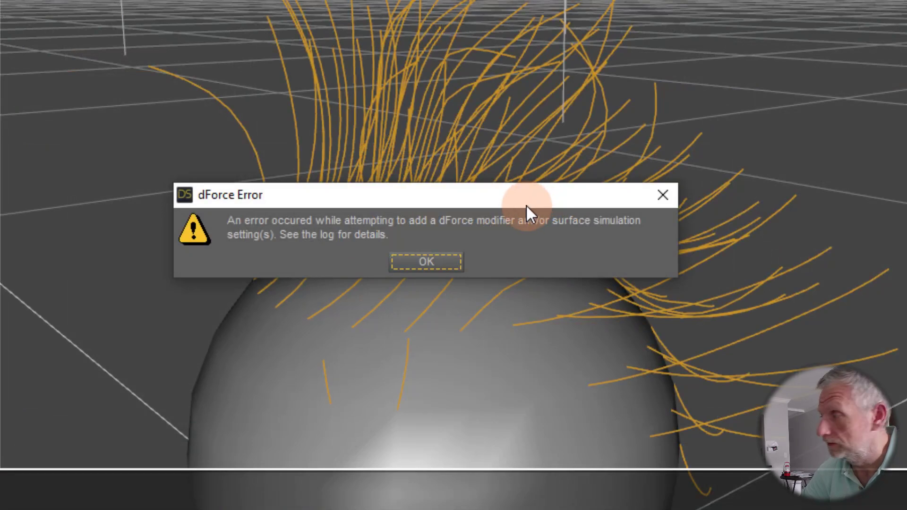
{"action": "left_click", "coordinate": [401, 273]}
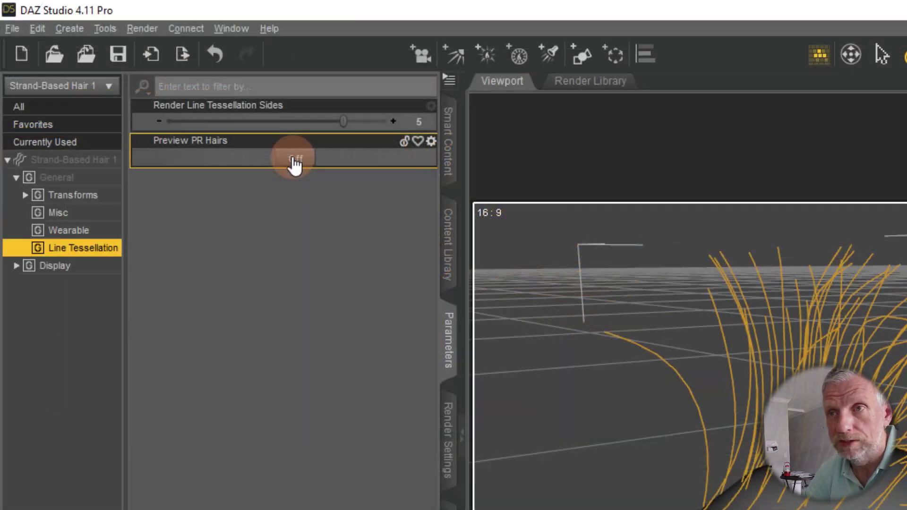
- Turn on Preview PR Hairs and add a dForce Dynamic Surface modifier to the strand-based hair
{"action": "left_click", "coordinate": [158, 87]}
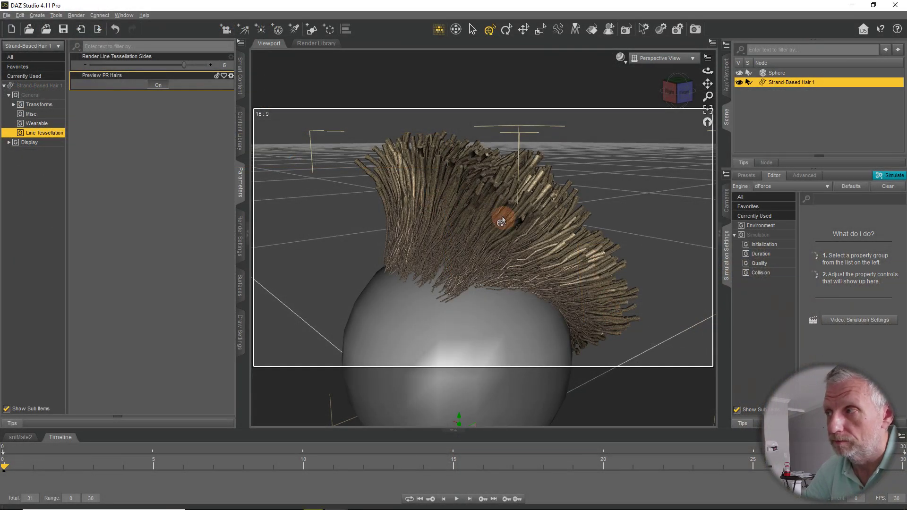
{"action": "left_click", "coordinate": [726, 175]}
{"action": "mouse_move", "coordinate": [750, 222]}
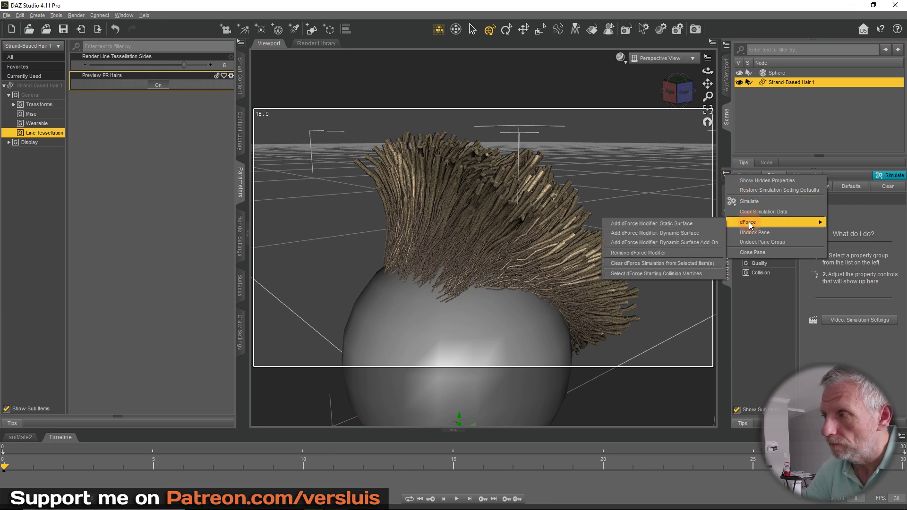
{"action": "left_click", "coordinate": [702, 232]}
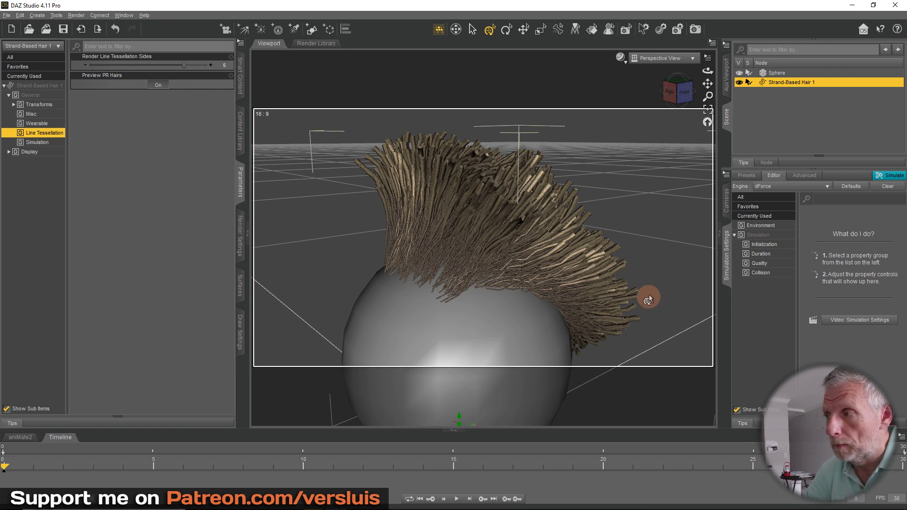
- Start saving the scene under a new name and create a folder named Hair Stream on the Desktop
{"action": "left_click", "coordinate": [8, 16]}
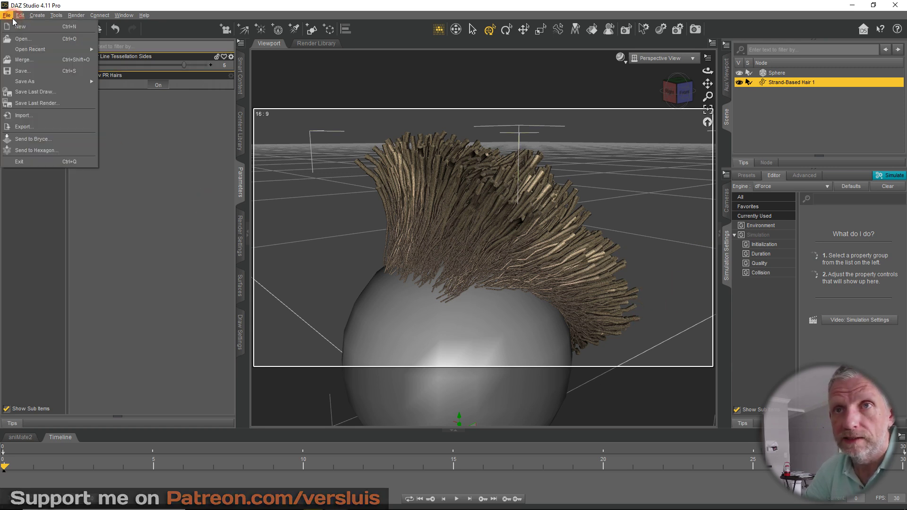
{"action": "mouse_move", "coordinate": [41, 82]}
{"action": "left_click", "coordinate": [107, 85]}
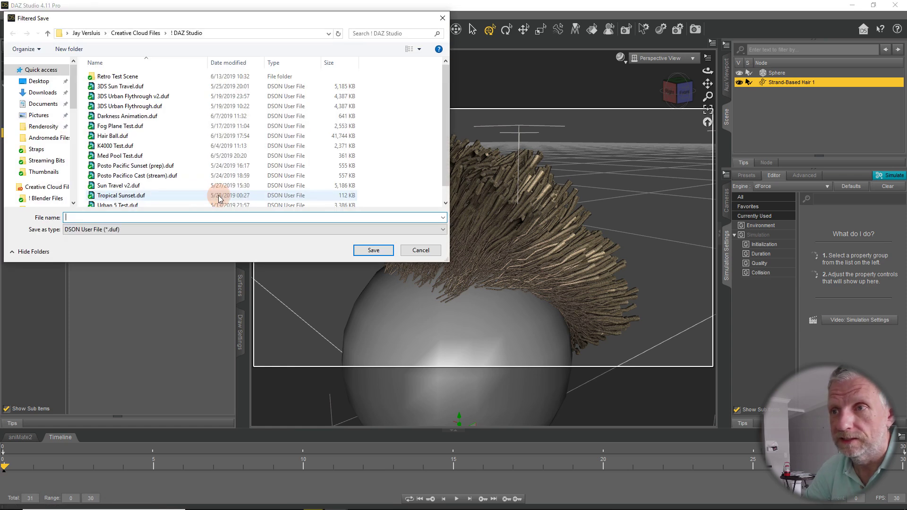
{"action": "left_click", "coordinate": [39, 81]}
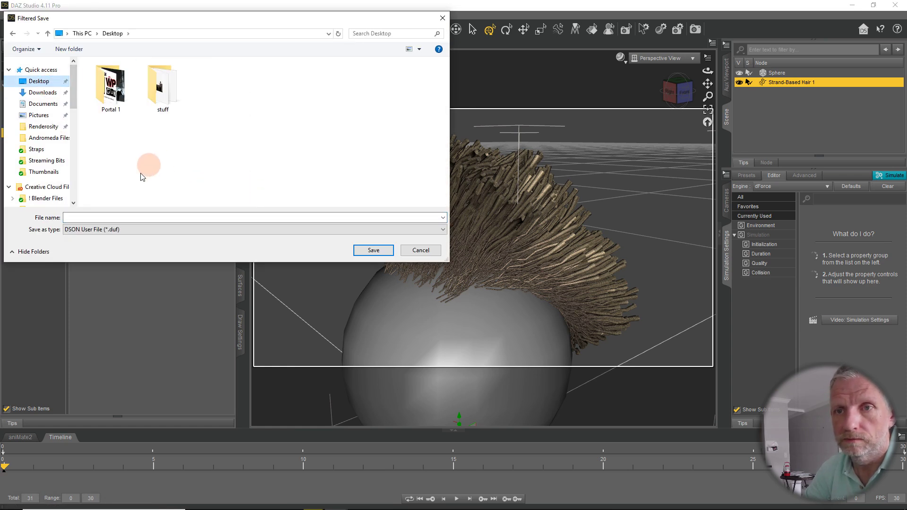
{"action": "right_click", "coordinate": [154, 181]}
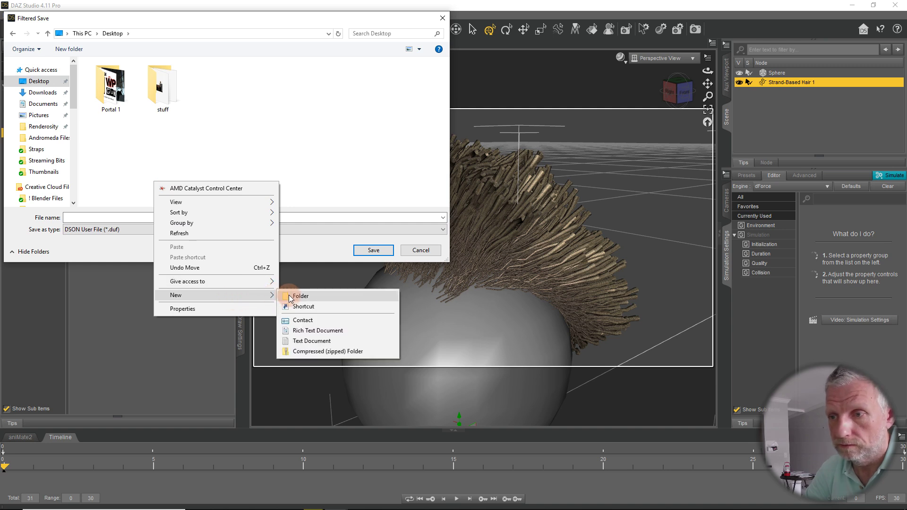
{"action": "left_click", "coordinate": [288, 294]}
{"action": "type", "text": "Hair ST"}
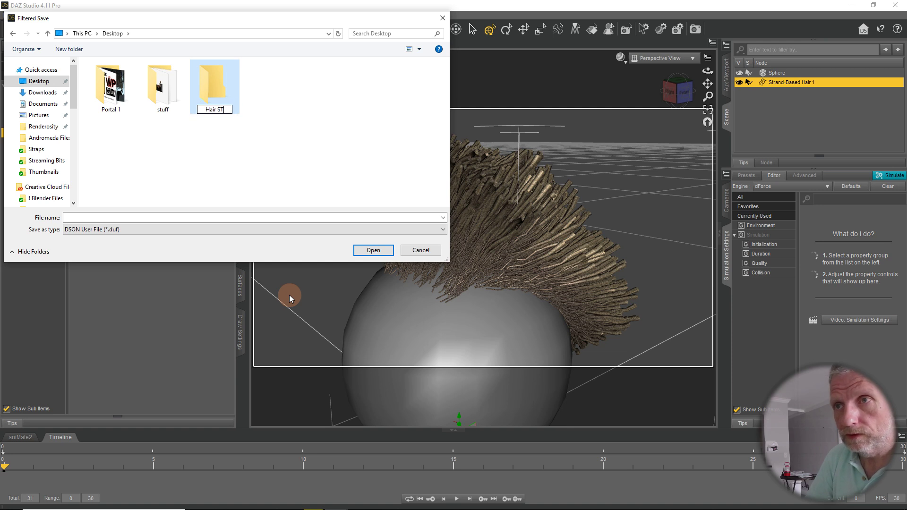
{"action": "key", "text": "BackSpace"}
{"action": "type", "text": "tream"}
{"action": "key", "text": "Return"}
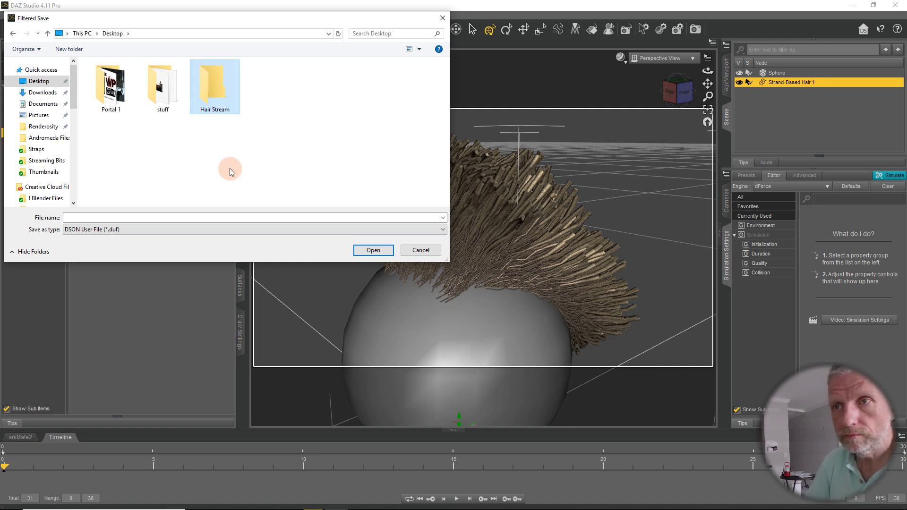
- Save the scene in the Hair Stream folder as Before Simulation in DSON User File format
{"action": "double_click", "coordinate": [217, 89]}
{"action": "left_click", "coordinate": [199, 218]}
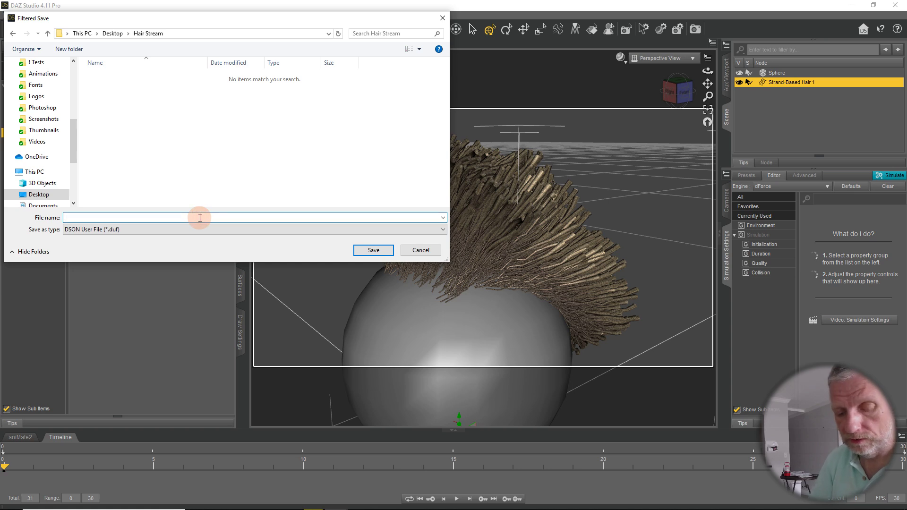
{"action": "type", "text": "Before Simulation"}
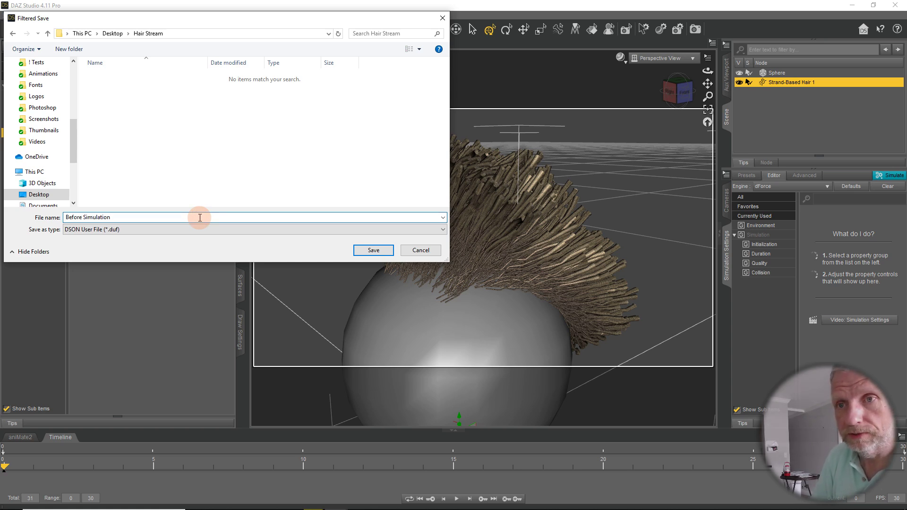
{"action": "key", "text": "Return"}
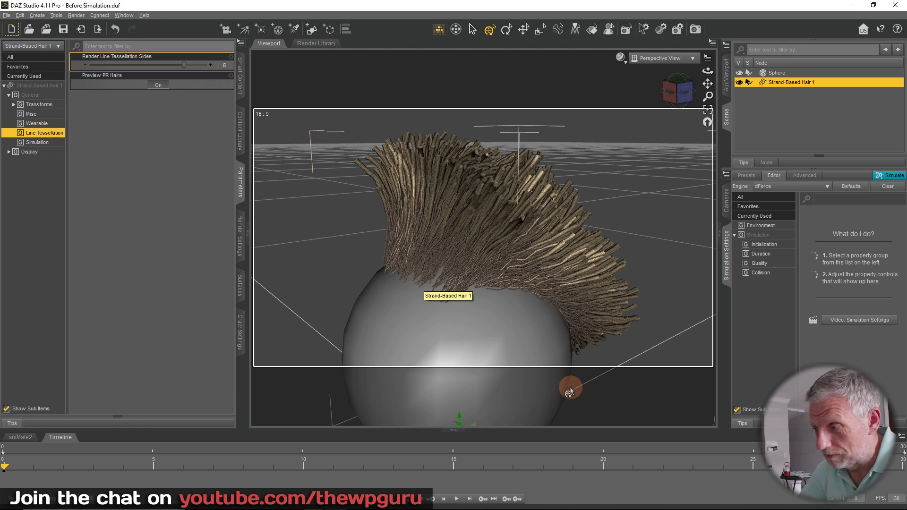
- Check the Frames To Simulate options and start the dForce simulation for the current frame
{"action": "left_click", "coordinate": [770, 238]}
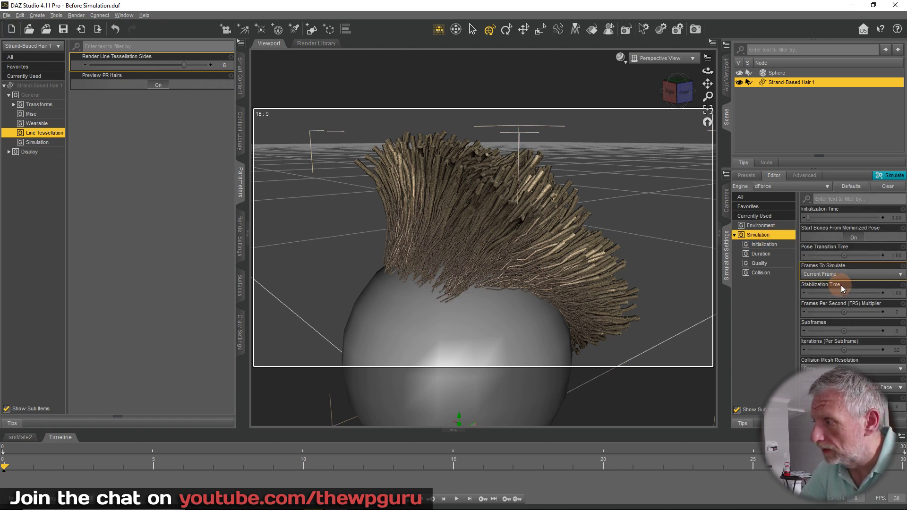
{"action": "left_click", "coordinate": [855, 280]}
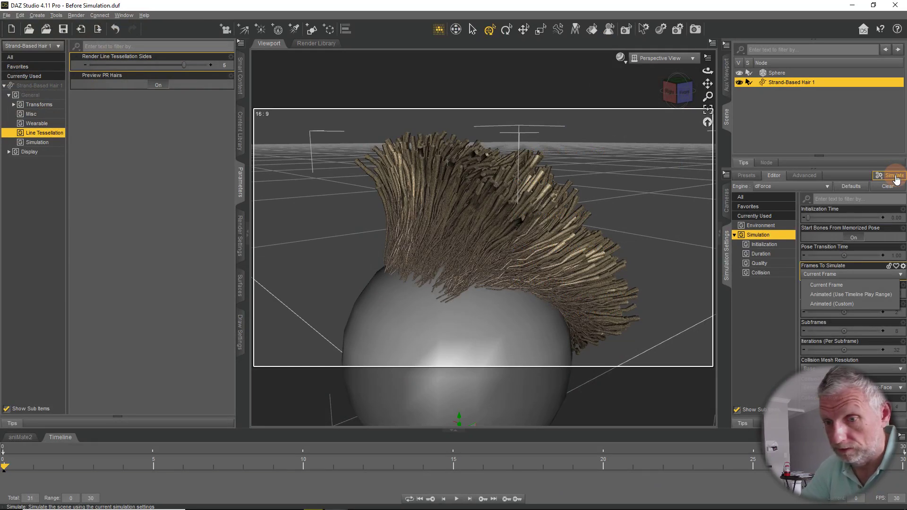
{"action": "left_click", "coordinate": [895, 177]}
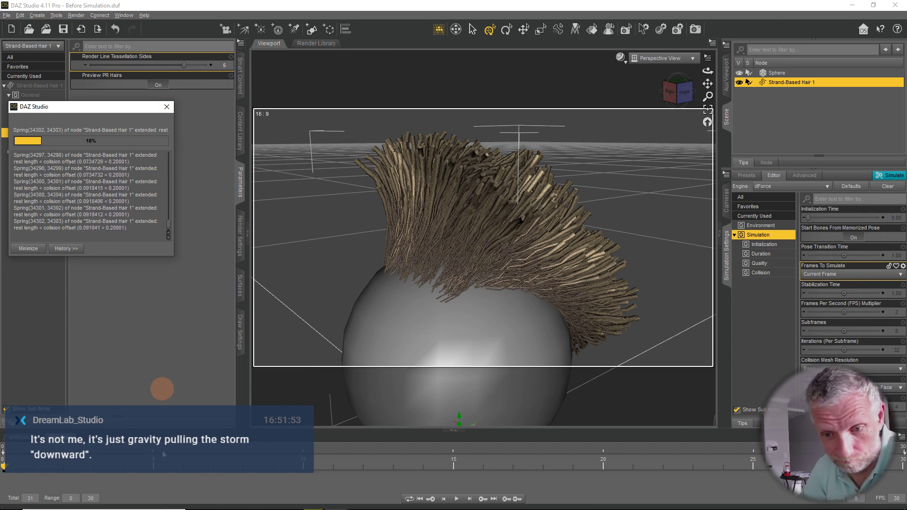
- Launch Windows Task Manager and move its window clear of the simulation progress dialog
{"action": "left_click", "coordinate": [122, 501]}
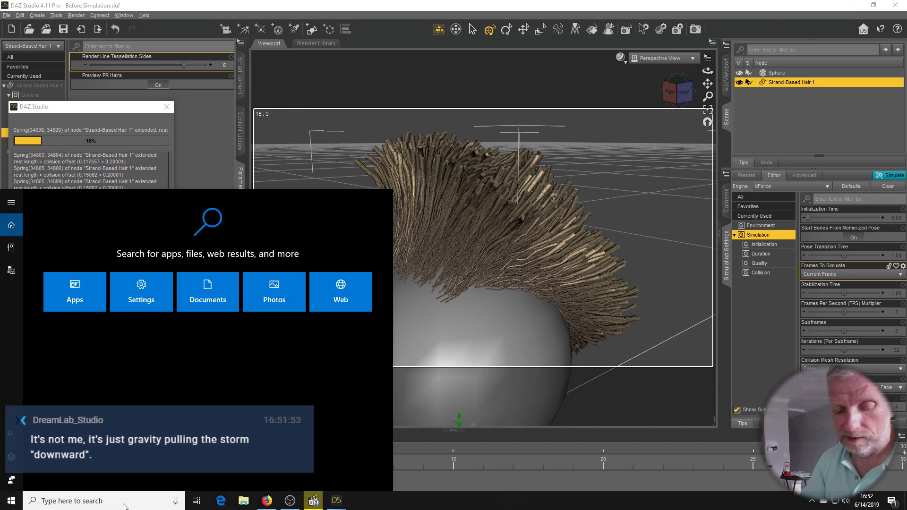
{"action": "type", "text": "task"}
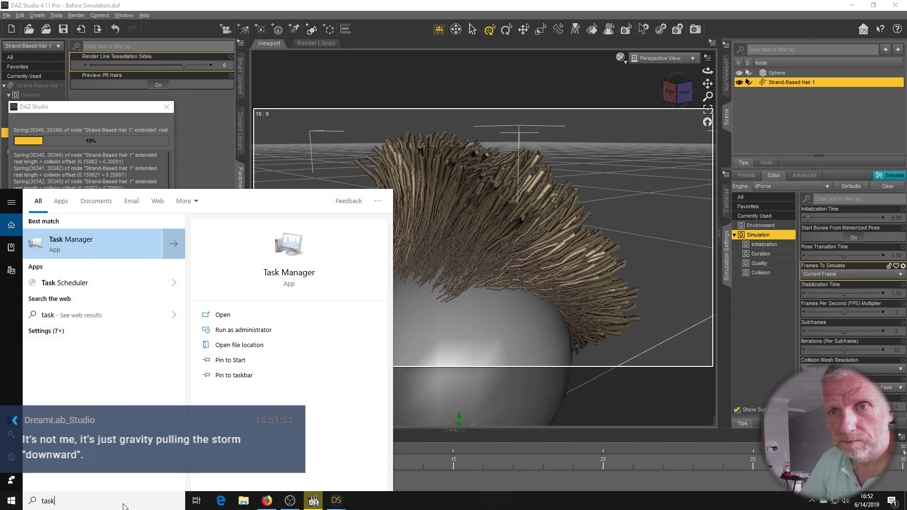
{"action": "key", "text": "Return"}
{"action": "left_click_drag", "start_coordinate": [475, 106], "coordinate": [401, 98]}
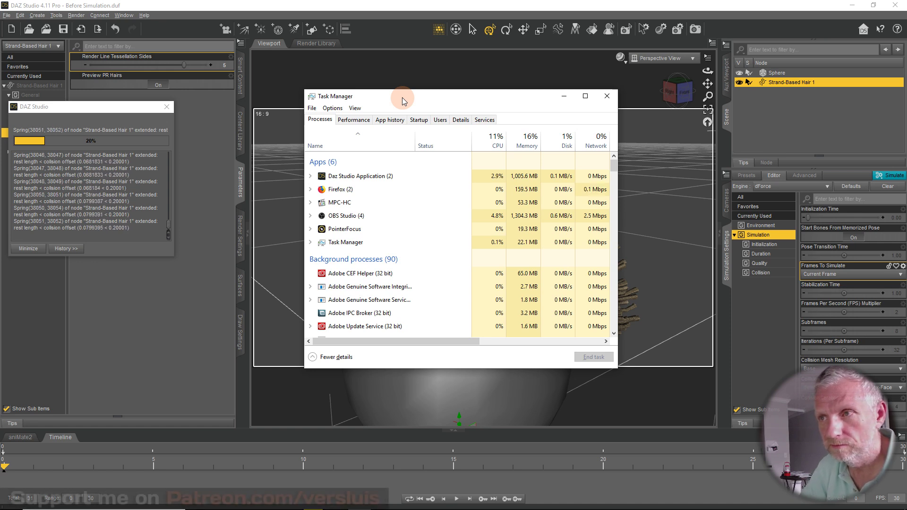
- End the Daz Studio Application task to abort the simulation and close Task Manager
{"action": "left_click", "coordinate": [378, 176]}
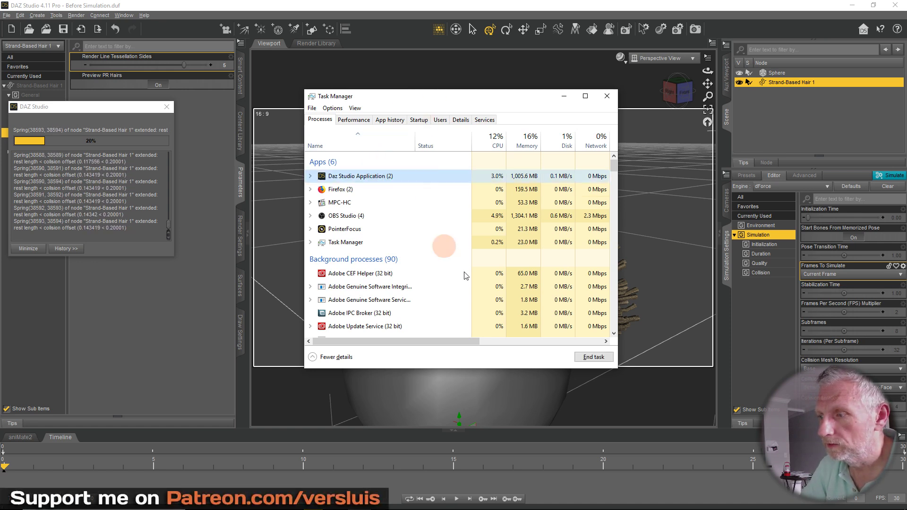
{"action": "left_click", "coordinate": [589, 360]}
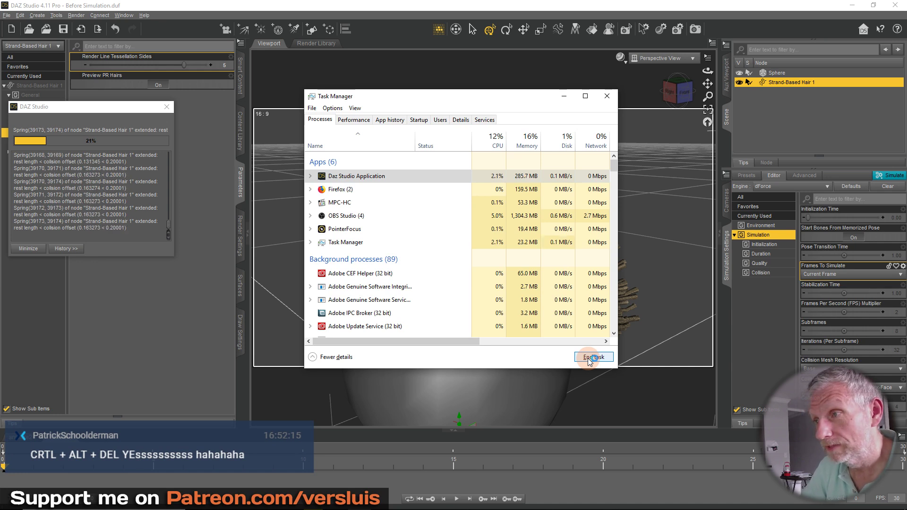
{"action": "left_click", "coordinate": [591, 358]}
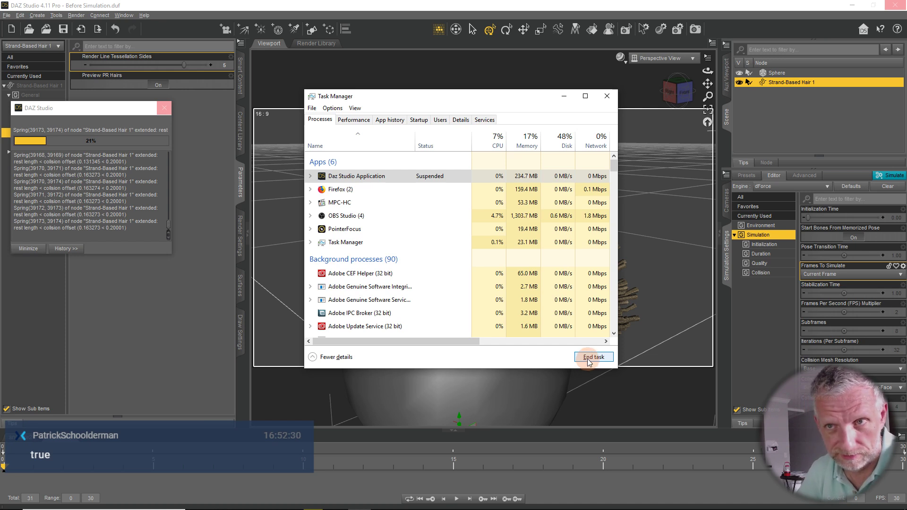
{"action": "left_click", "coordinate": [367, 177]}
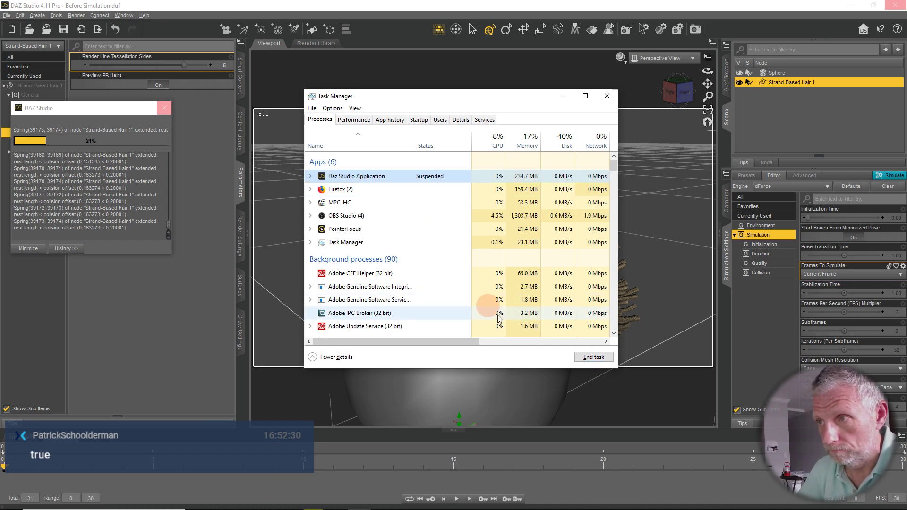
{"action": "left_click", "coordinate": [590, 357]}
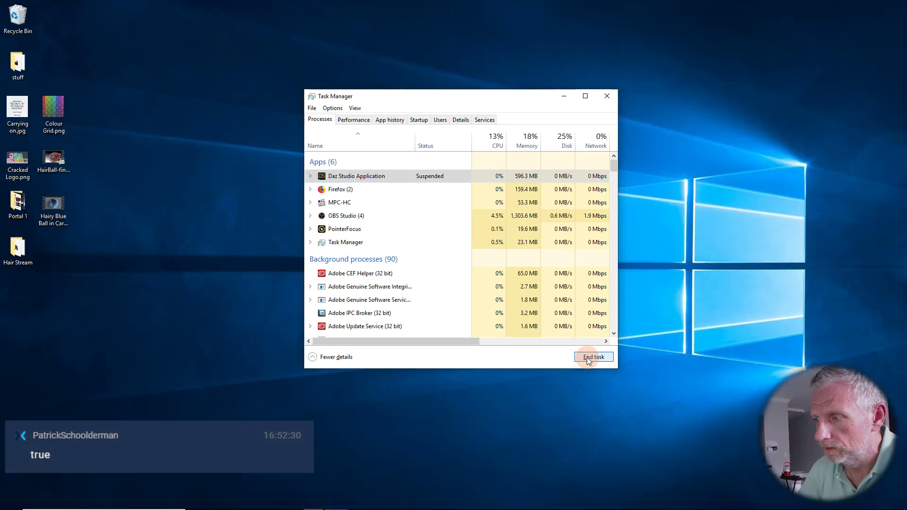
{"action": "left_click", "coordinate": [612, 101]}
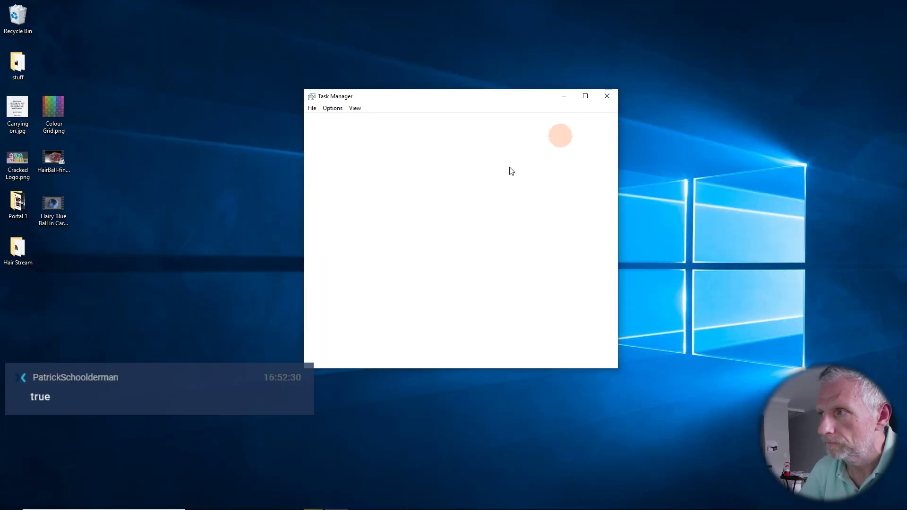
- Relaunch DAZ Studio 4.11 (64-bit) and change the draw style of the empty viewport
{"action": "left_click", "coordinate": [12, 502]}
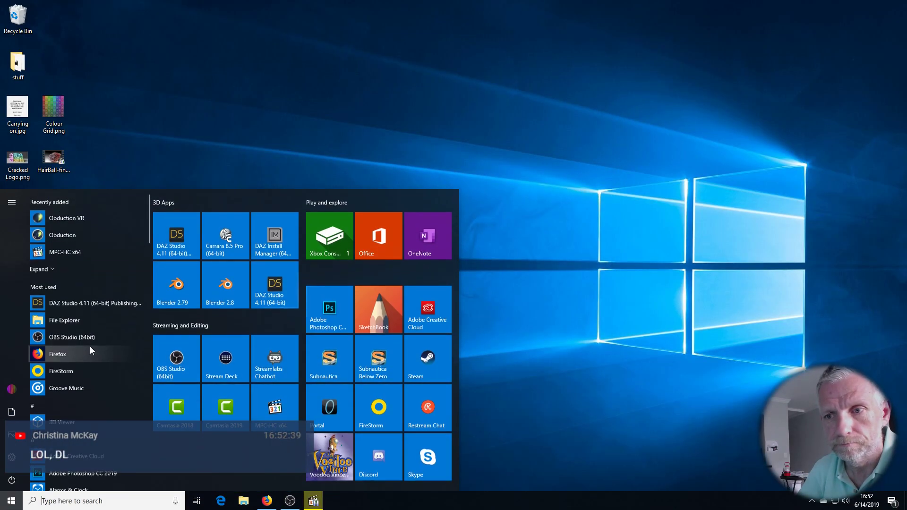
{"action": "left_click", "coordinate": [262, 277]}
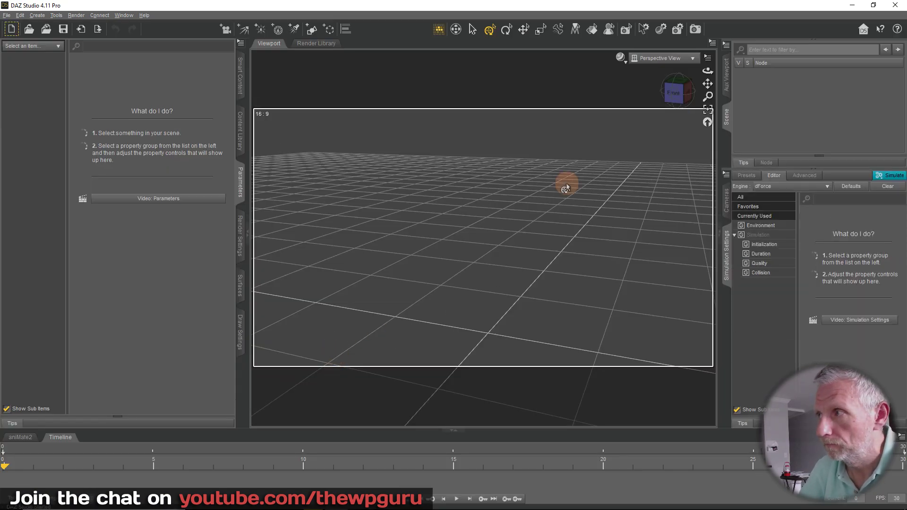
{"action": "left_click", "coordinate": [620, 58]}
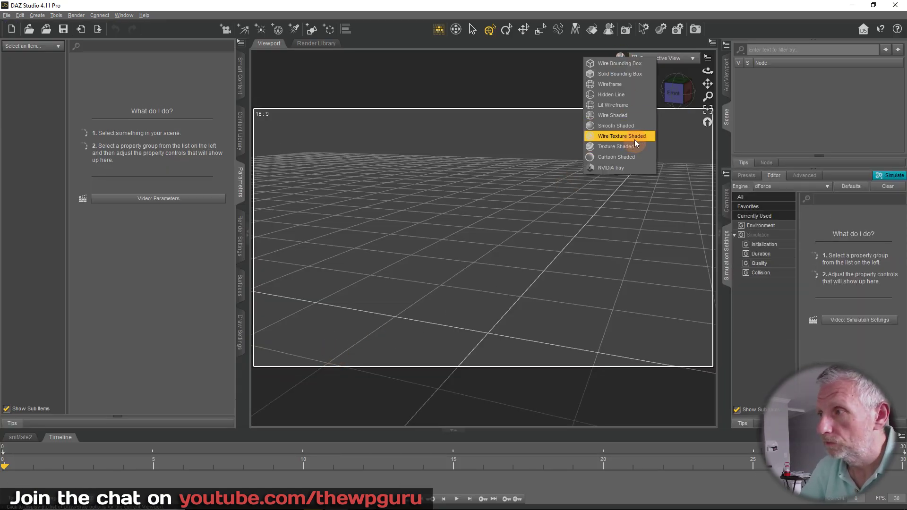
{"action": "left_click", "coordinate": [536, 155]}
- Load the Bethany 7 actor from the Figures products into the empty scene
{"action": "left_click", "coordinate": [239, 74]}
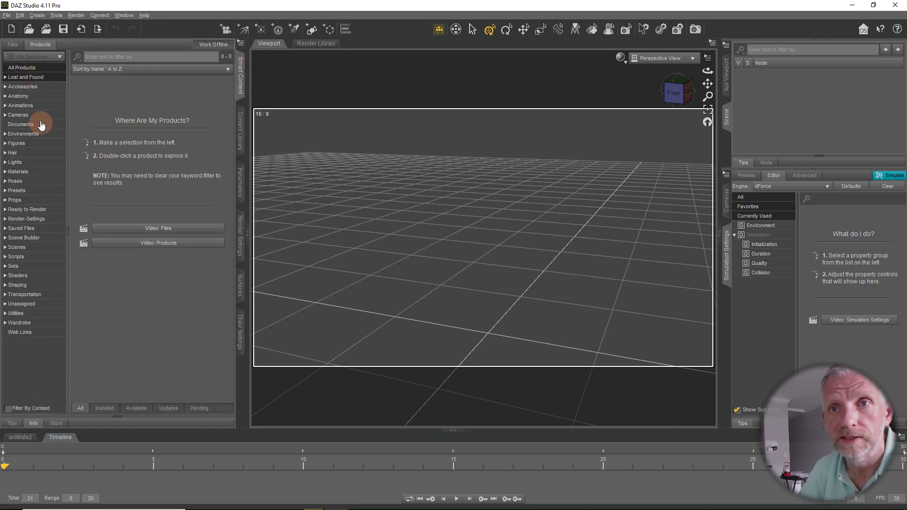
{"action": "left_click", "coordinate": [43, 144]}
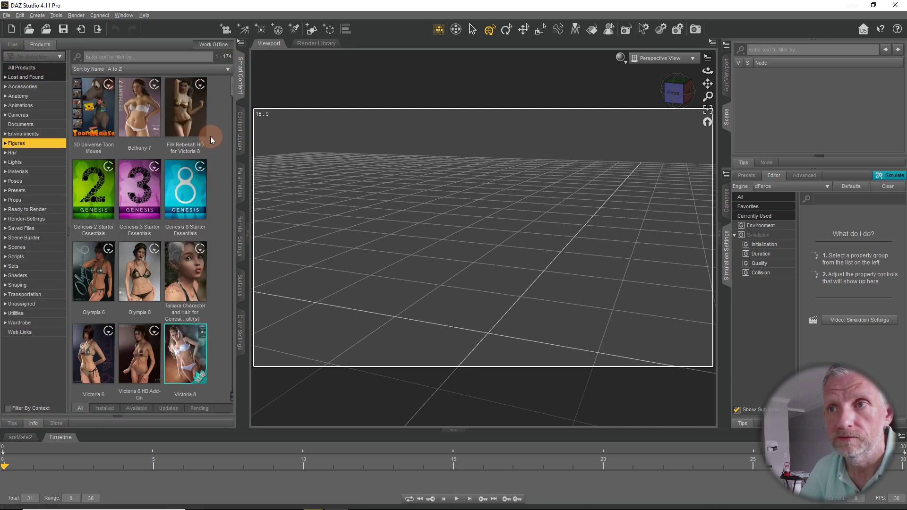
{"action": "double_click", "coordinate": [139, 124]}
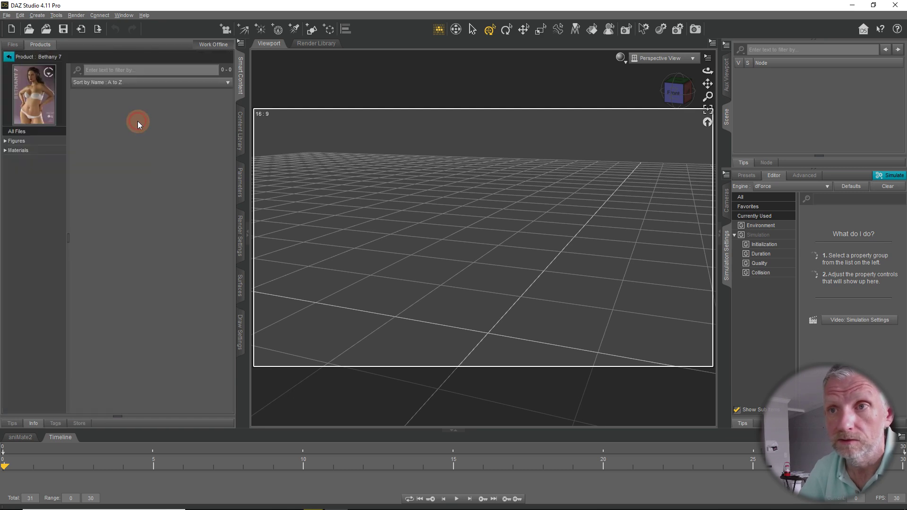
{"action": "left_click", "coordinate": [58, 141]}
{"action": "double_click", "coordinate": [104, 120]}
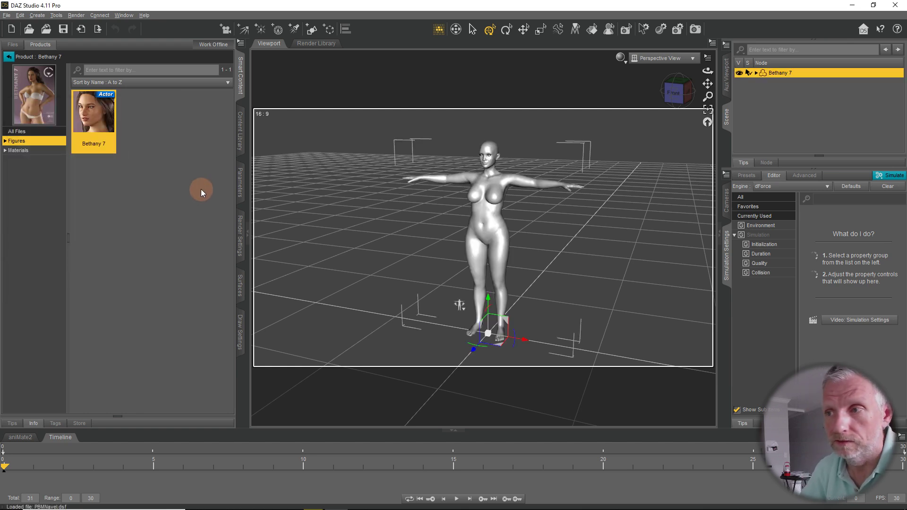
{"action": "scroll", "coordinate": [486, 211], "scroll_direction": "up", "scroll_amount": 5}
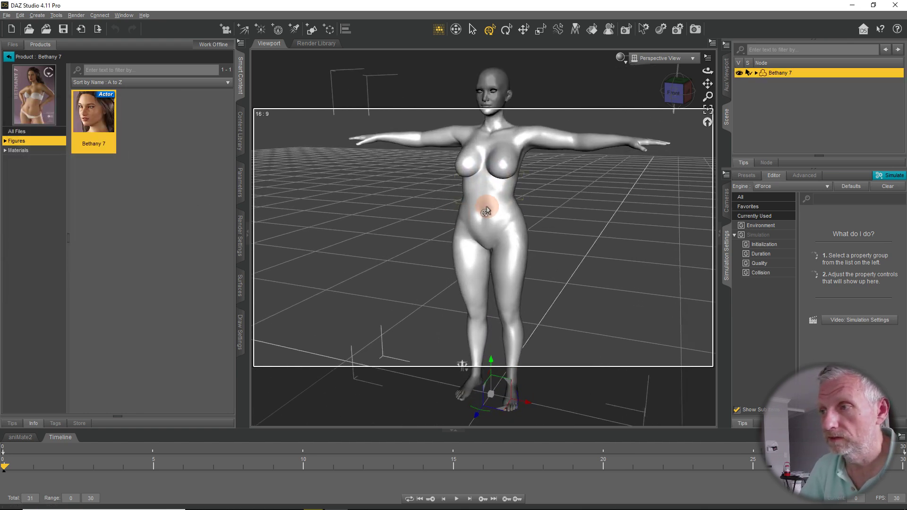
{"action": "scroll", "coordinate": [428, 219], "scroll_direction": "up", "scroll_amount": 5}
{"action": "scroll", "coordinate": [428, 219], "scroll_direction": "up", "scroll_amount": 5}
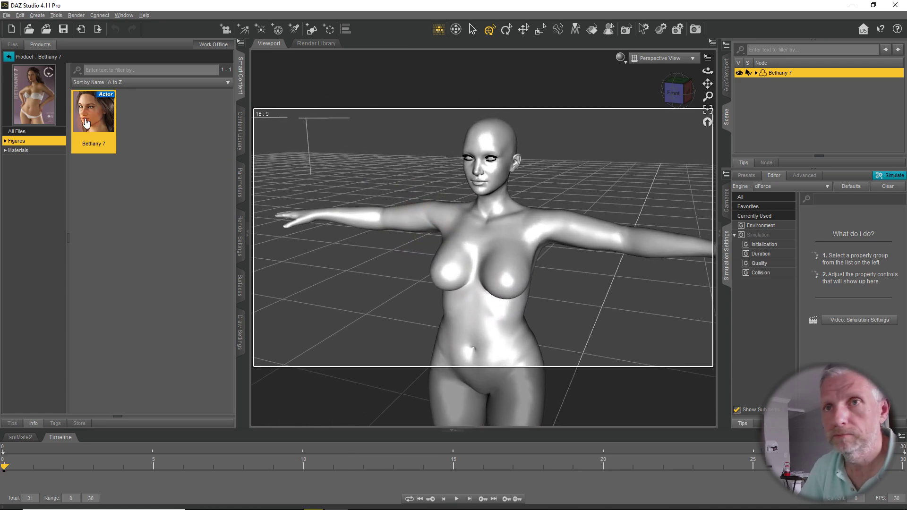
- Dress the figure with the Tamara !Outfit from Tamara Clothing and Accessories for Genesis 3 Female(s) in the Wardrobe products
{"action": "left_click", "coordinate": [9, 56]}
{"action": "left_click", "coordinate": [54, 324]}
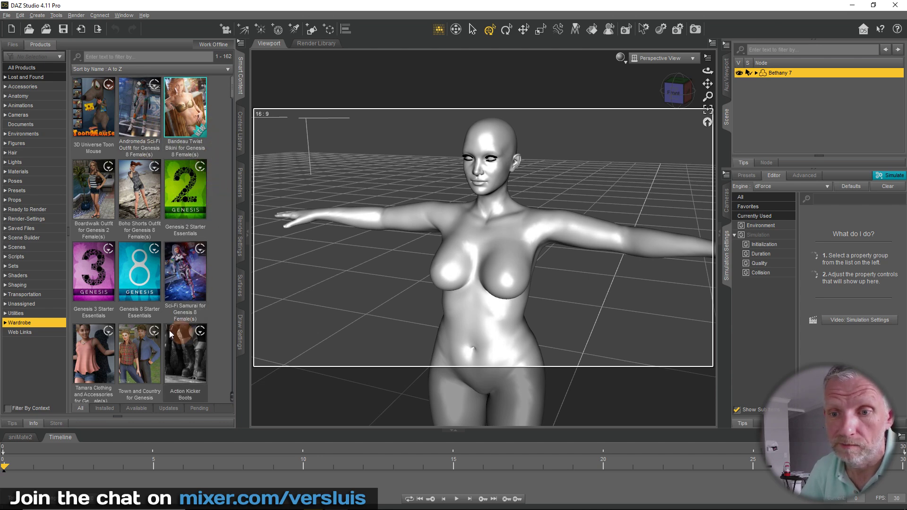
{"action": "left_click", "coordinate": [92, 348]}
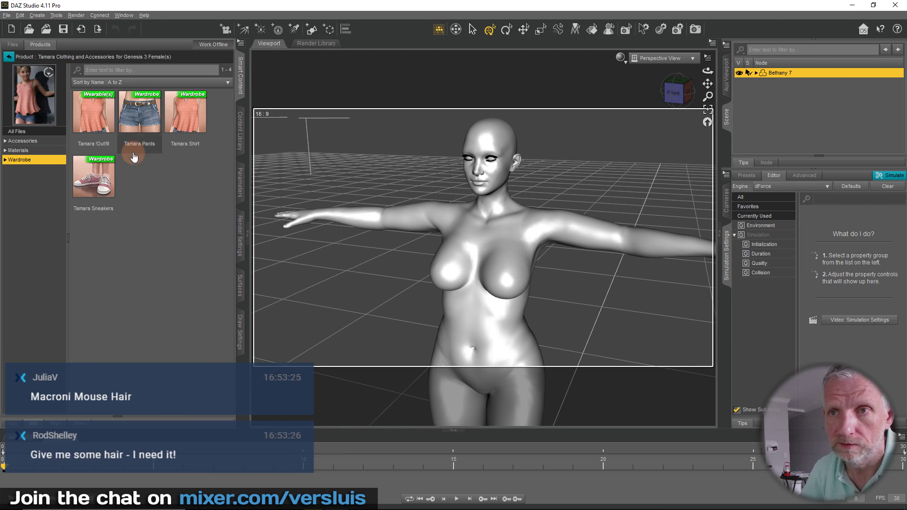
{"action": "left_click", "coordinate": [107, 134]}
{"action": "double_click", "coordinate": [107, 134]}
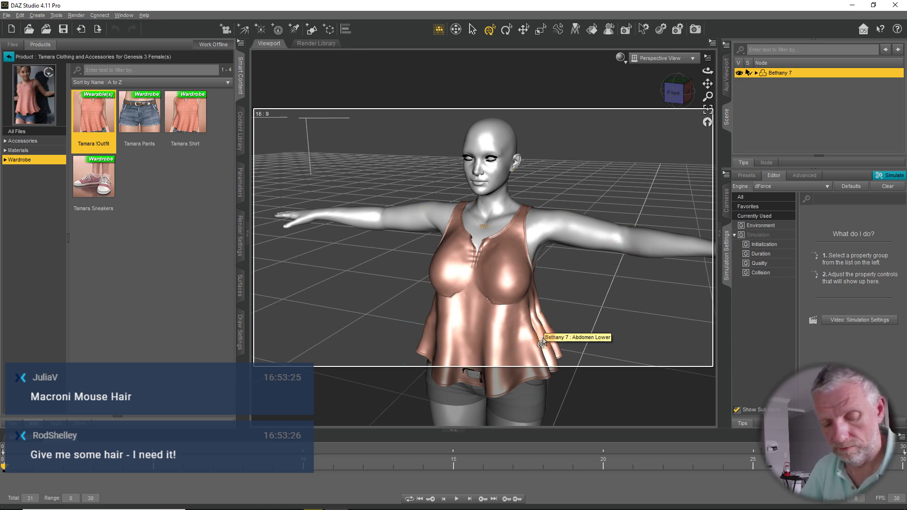
{"action": "middle_click_drag", "start_coordinate": [537, 337], "coordinate": [501, 258]}
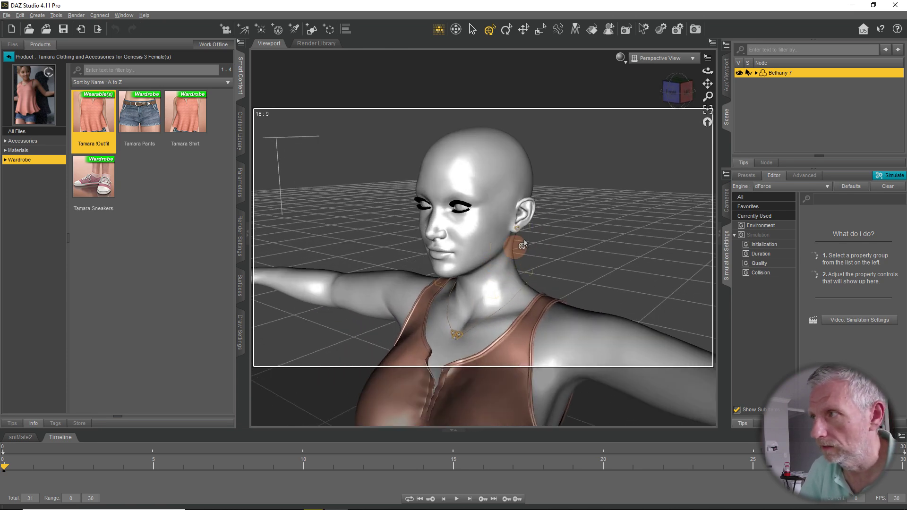
- Switch the viewport to a textured draw style and return to the Wardrobe product list
{"action": "left_click", "coordinate": [622, 58]}
{"action": "left_click", "coordinate": [596, 193]}
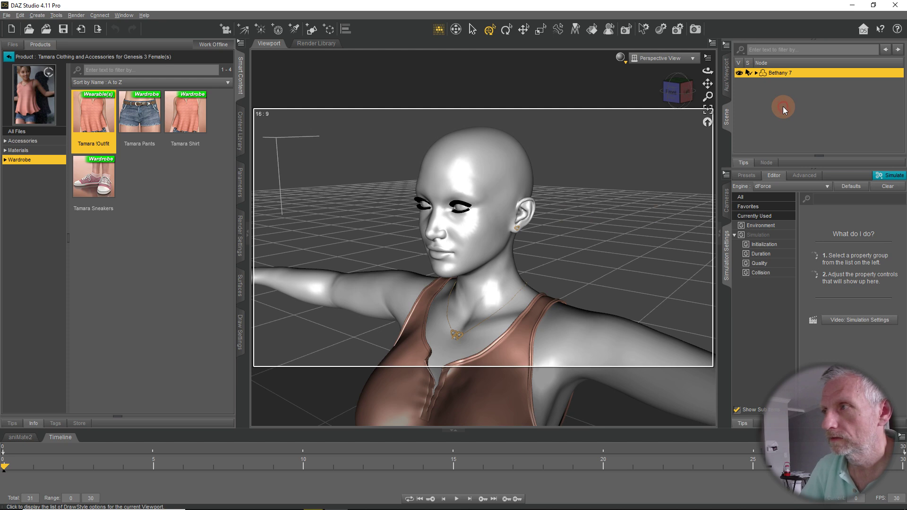
{"action": "left_click", "coordinate": [478, 293]}
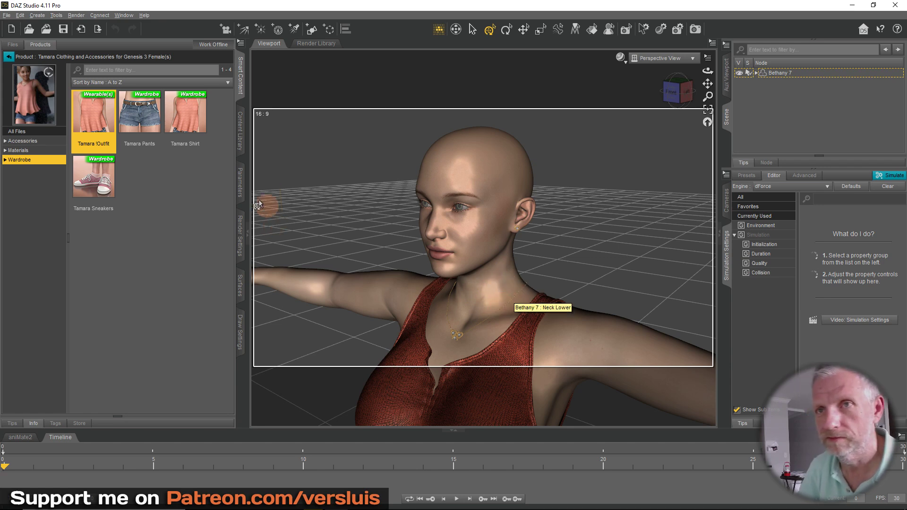
{"action": "left_click", "coordinate": [9, 56]}
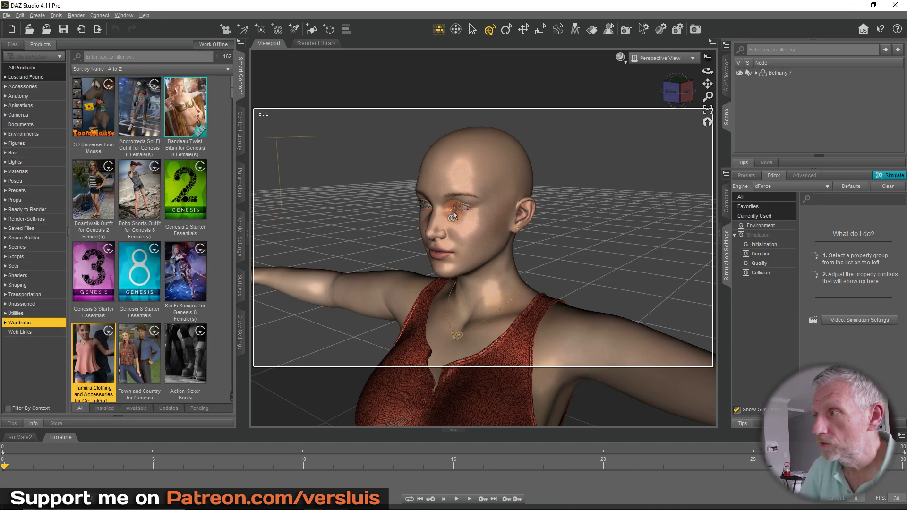
- Create a new strand-based hair named Strand-Based Hair 1, fitted to Bethany 7 with default settings, and reposition its editor window
{"action": "left_click", "coordinate": [778, 73]}
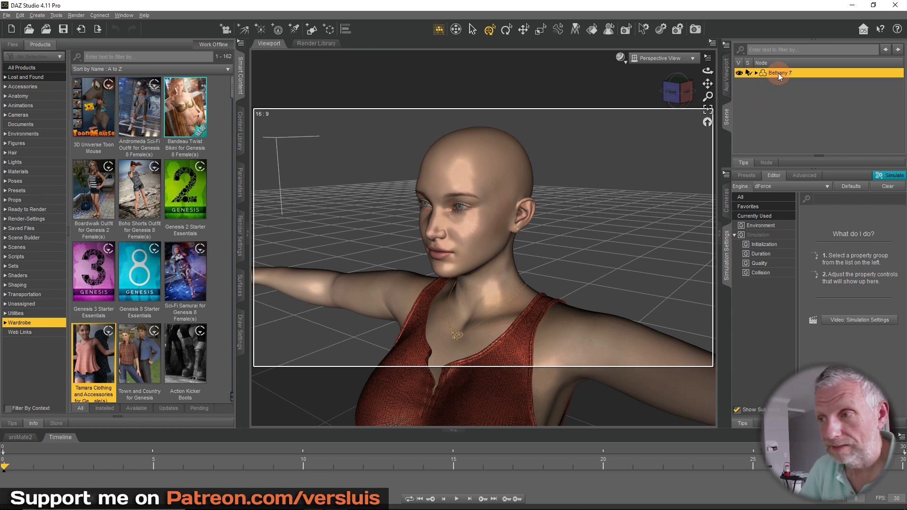
{"action": "left_click", "coordinate": [510, 216]}
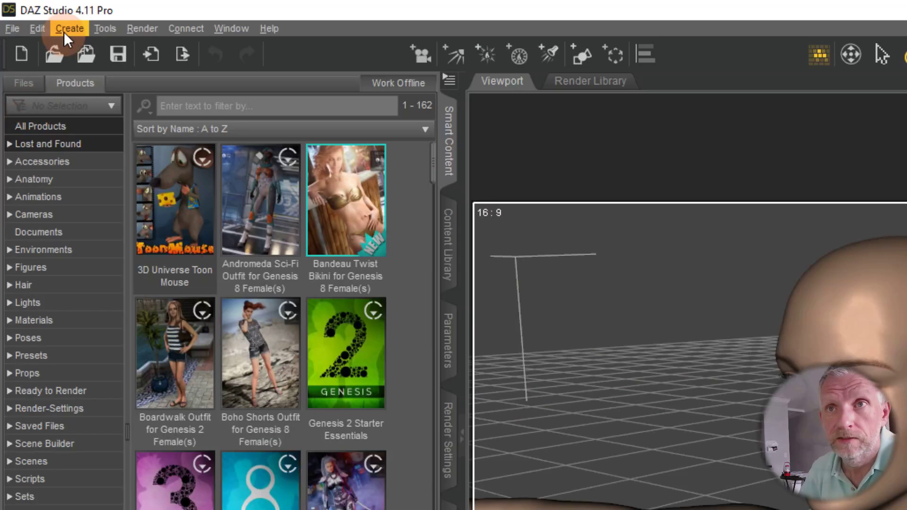
{"action": "left_click", "coordinate": [64, 29]}
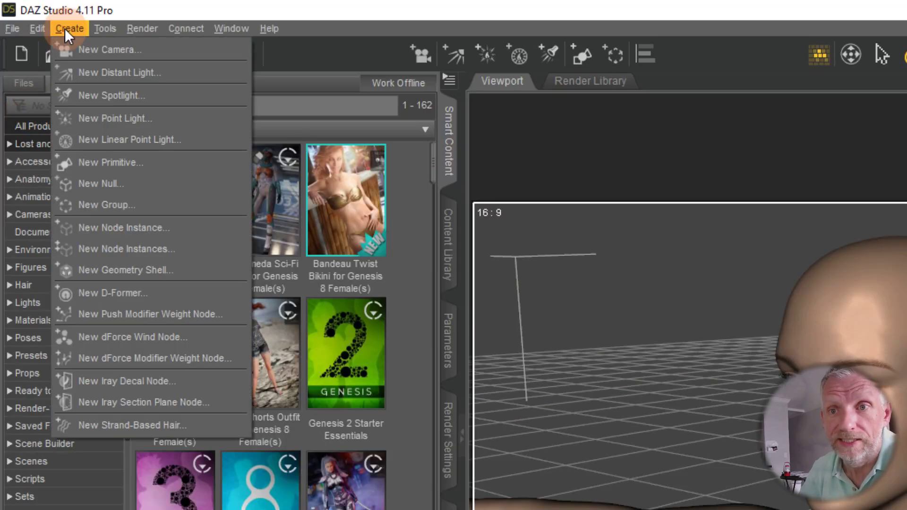
{"action": "left_click", "coordinate": [174, 425]}
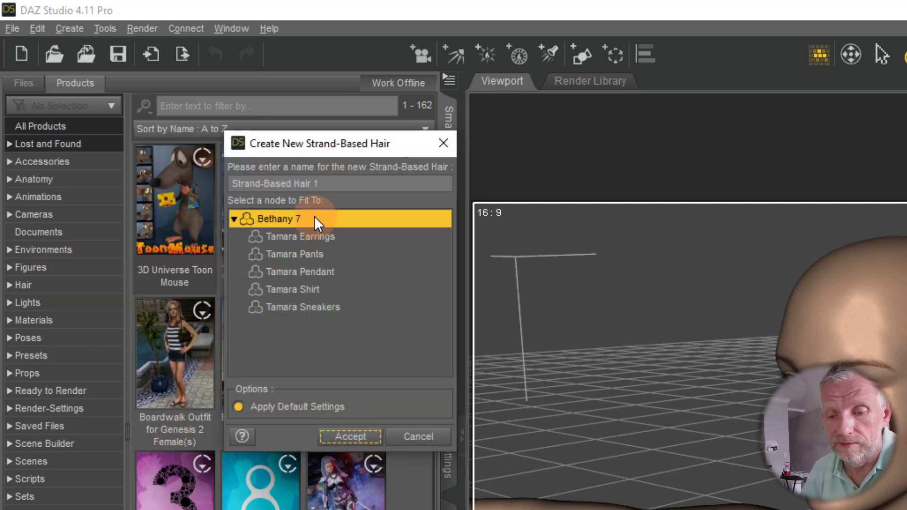
{"action": "left_click_drag", "start_coordinate": [337, 141], "coordinate": [380, 121]}
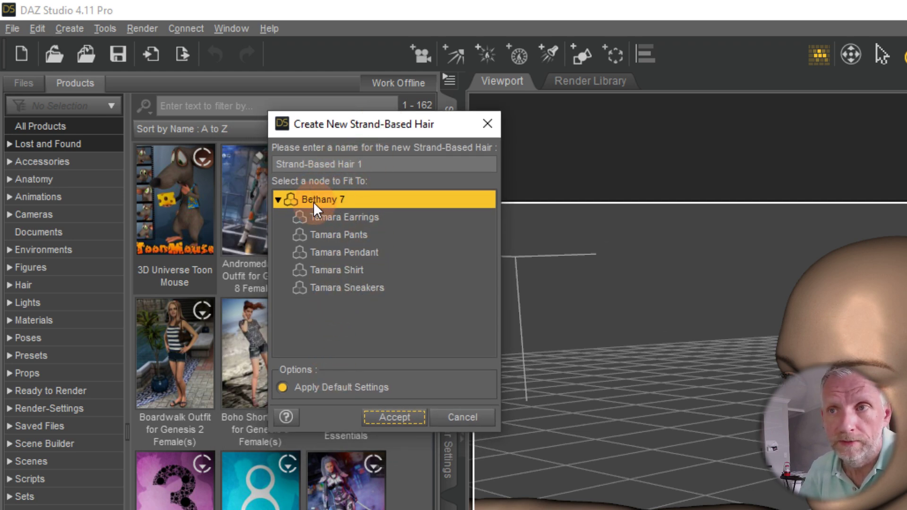
{"action": "left_click", "coordinate": [395, 417]}
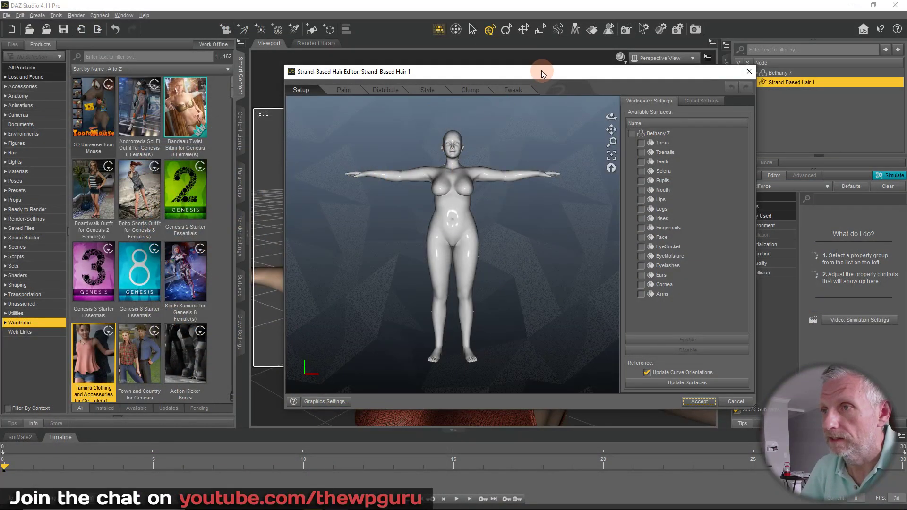
{"action": "left_click_drag", "start_coordinate": [542, 70], "coordinate": [504, 75]}
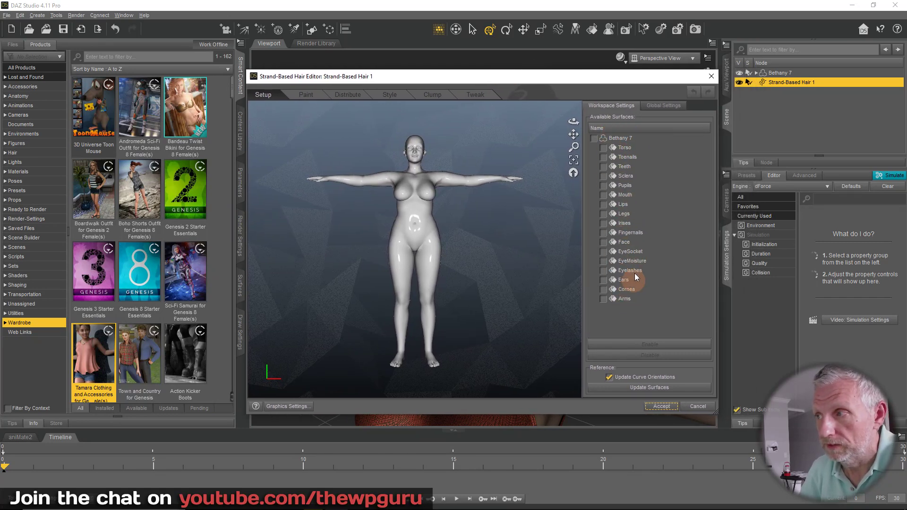
{"action": "left_click_drag", "start_coordinate": [470, 277], "coordinate": [576, 239]}
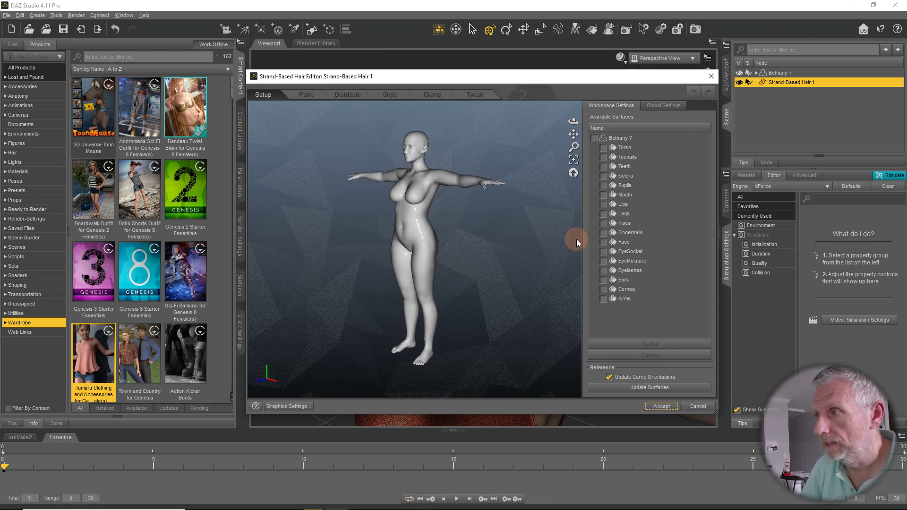
{"action": "left_click", "coordinate": [594, 138]}
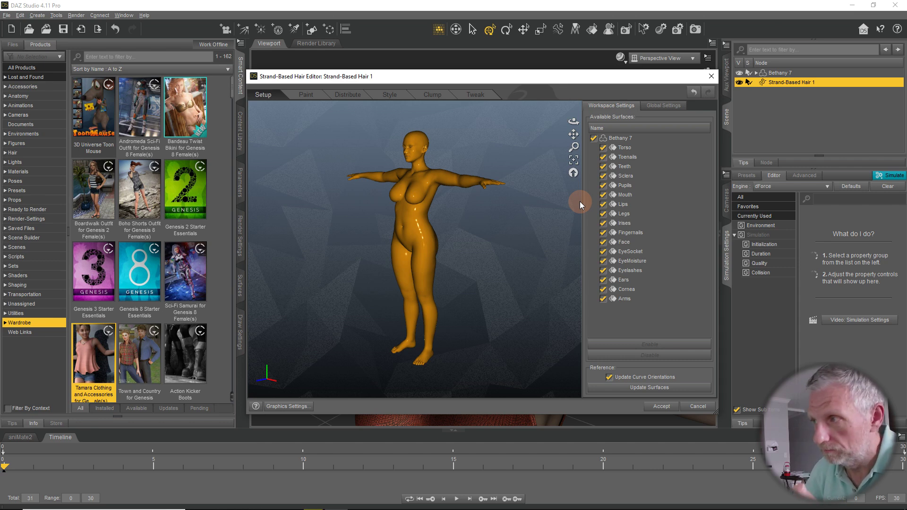
{"action": "left_click", "coordinate": [594, 138]}
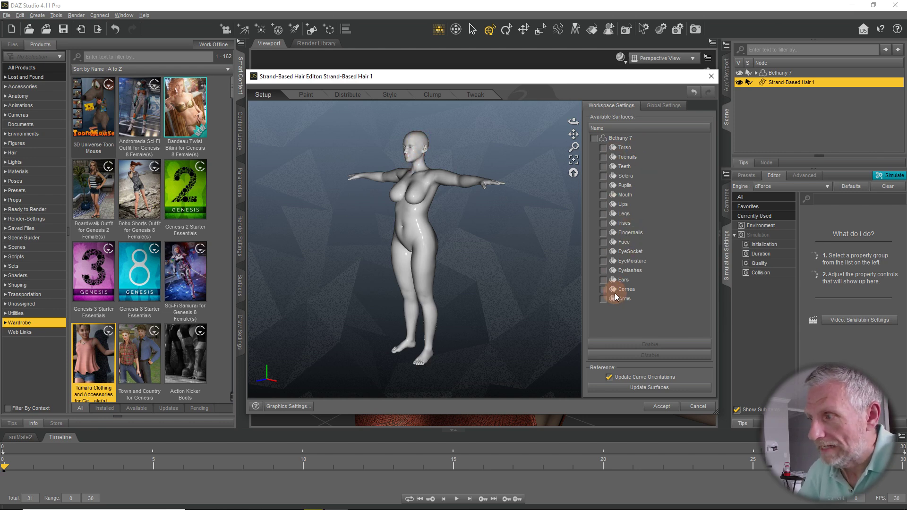
- Enable the Face surface for hair growth and inspect its coverage on the head
{"action": "left_click", "coordinate": [624, 243]}
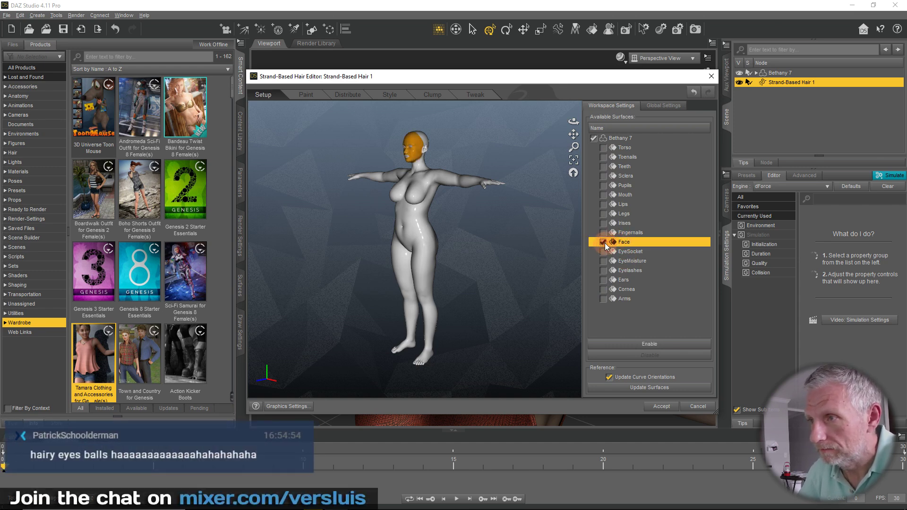
{"action": "scroll", "coordinate": [430, 170], "scroll_direction": "up", "scroll_amount": 7}
{"action": "middle_click_drag", "start_coordinate": [430, 171], "coordinate": [415, 339]}
{"action": "left_click_drag", "start_coordinate": [450, 313], "coordinate": [362, 338]}
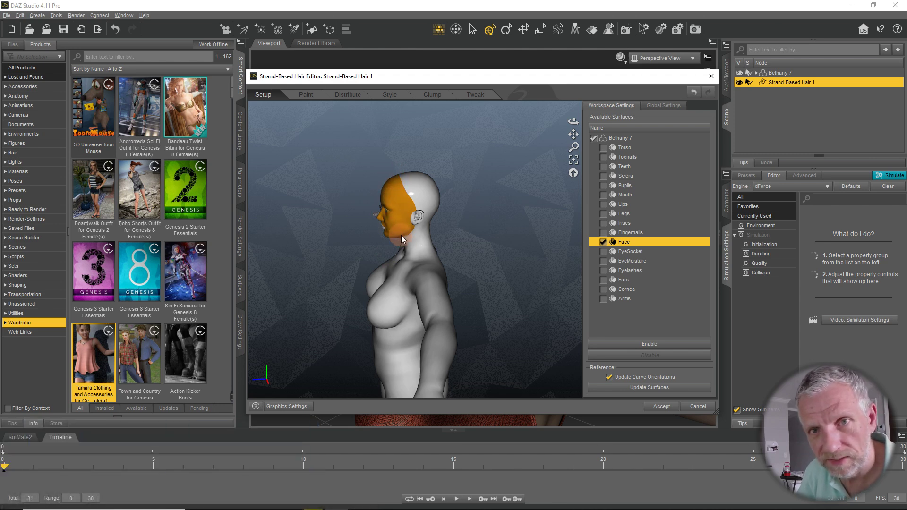
{"action": "left_click_drag", "start_coordinate": [421, 247], "coordinate": [491, 220]}
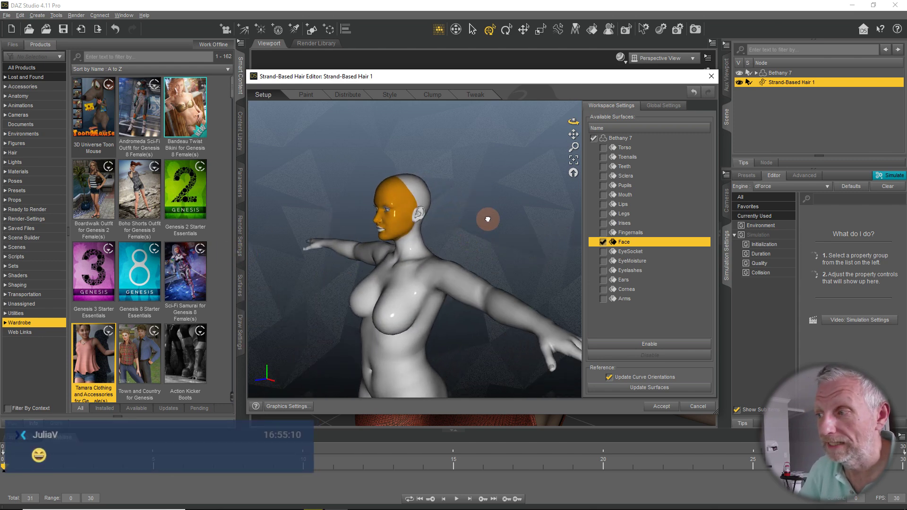
- Enable the Torso surface as well and inspect the combined coverage on the head and body from several angles
{"action": "left_click", "coordinate": [604, 148]}
{"action": "left_click_drag", "start_coordinate": [490, 229], "coordinate": [414, 187]}
{"action": "left_click_drag", "start_coordinate": [405, 287], "coordinate": [547, 270]}
{"action": "left_click_drag", "start_coordinate": [440, 294], "coordinate": [354, 317]}
{"action": "mouse_move", "coordinate": [429, 269]}
{"action": "right_mouse_down"}
{"action": "mouse_move", "coordinate": [415, 239]}
{"action": "mouse_move", "coordinate": [436, 257]}
{"action": "right_mouse_up"}
{"action": "scroll", "coordinate": [420, 247], "scroll_direction": "up", "scroll_amount": 4}
{"action": "left_click_drag", "start_coordinate": [439, 257], "coordinate": [498, 249]}
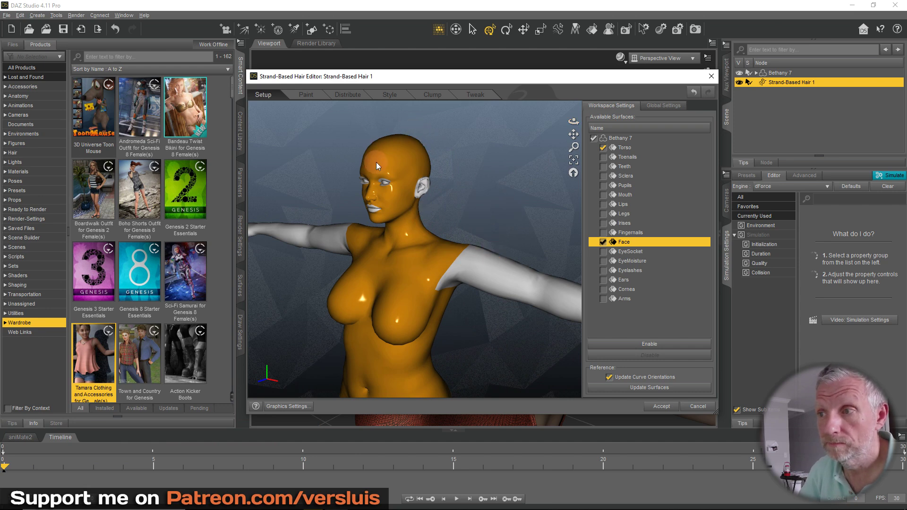
{"action": "left_click_drag", "start_coordinate": [444, 232], "coordinate": [390, 228]}
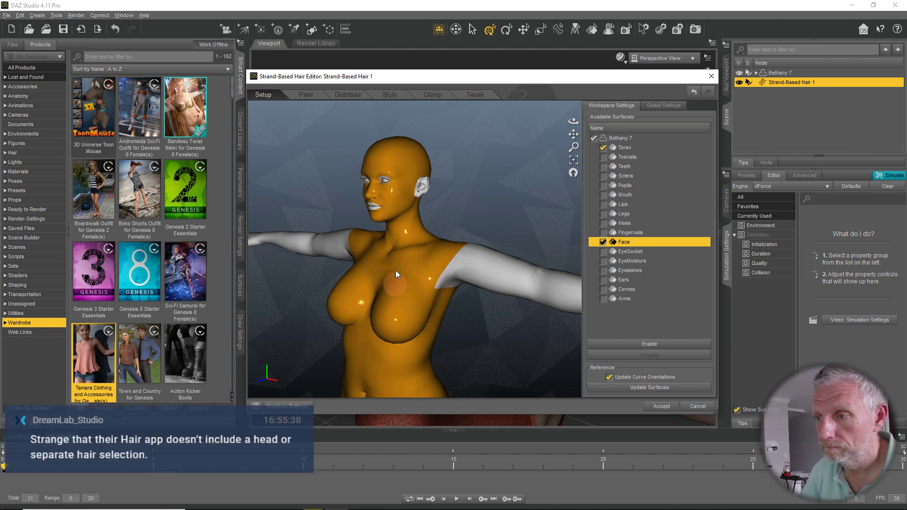
{"action": "left_click_drag", "start_coordinate": [403, 396], "coordinate": [365, 373]}
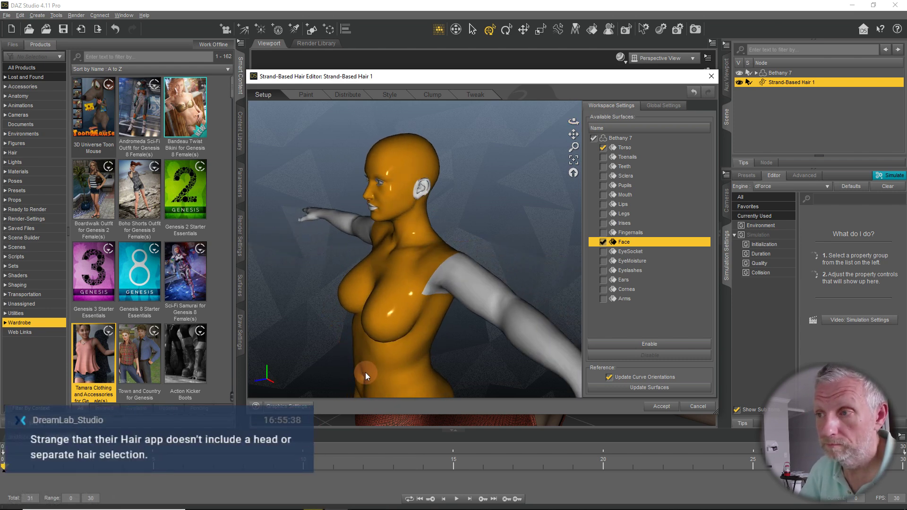
{"action": "left_click_drag", "start_coordinate": [381, 129], "coordinate": [415, 191]}
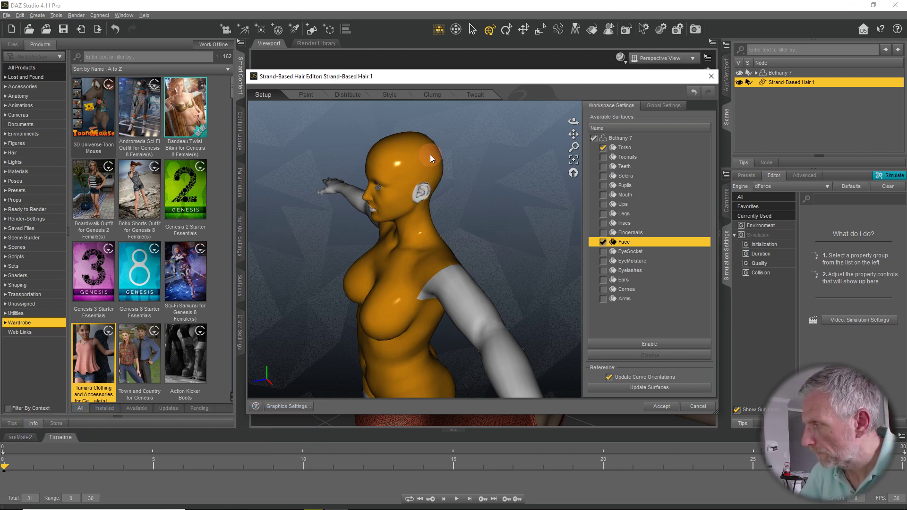
- Open the hair editor's Paint stage and examine the wireframe of the figure's head for density painting
{"action": "left_click", "coordinate": [306, 95]}
{"action": "left_click_drag", "start_coordinate": [486, 259], "coordinate": [320, 307], "text": "alt"}
{"action": "scroll", "coordinate": [344, 282], "scroll_direction": "up", "scroll_amount": 5}
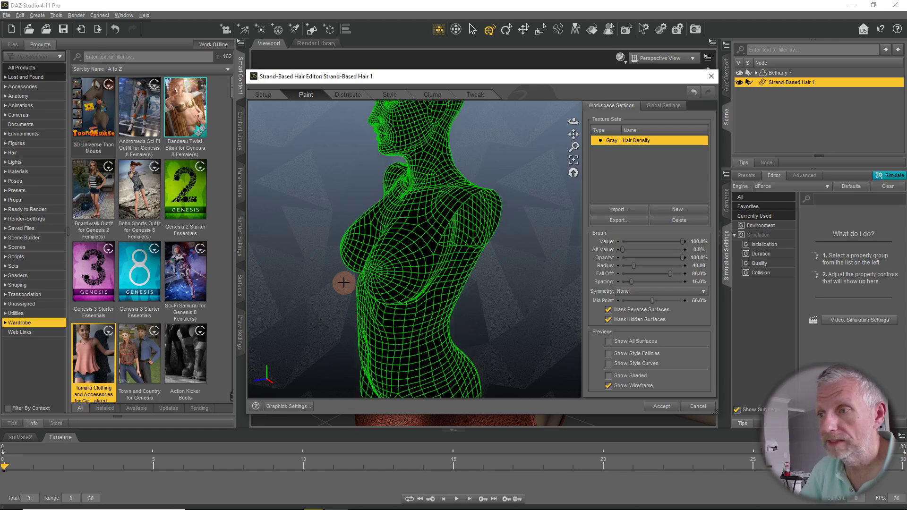
{"action": "scroll", "coordinate": [344, 282], "scroll_direction": "up", "scroll_amount": 4}
{"action": "middle_click_drag", "start_coordinate": [348, 232], "coordinate": [358, 301]}
{"action": "scroll", "coordinate": [362, 297], "scroll_direction": "up", "scroll_amount": 1}
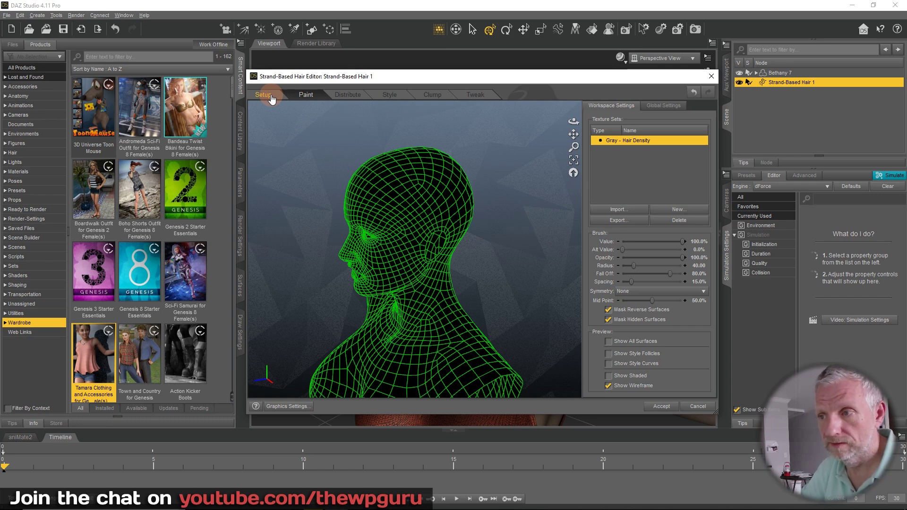
- Set the density brush symmetry to Texture U so both sides of the head are painted together
{"action": "left_click_drag", "start_coordinate": [415, 277], "coordinate": [532, 242], "text": "alt"}
{"action": "left_click", "coordinate": [653, 291]}
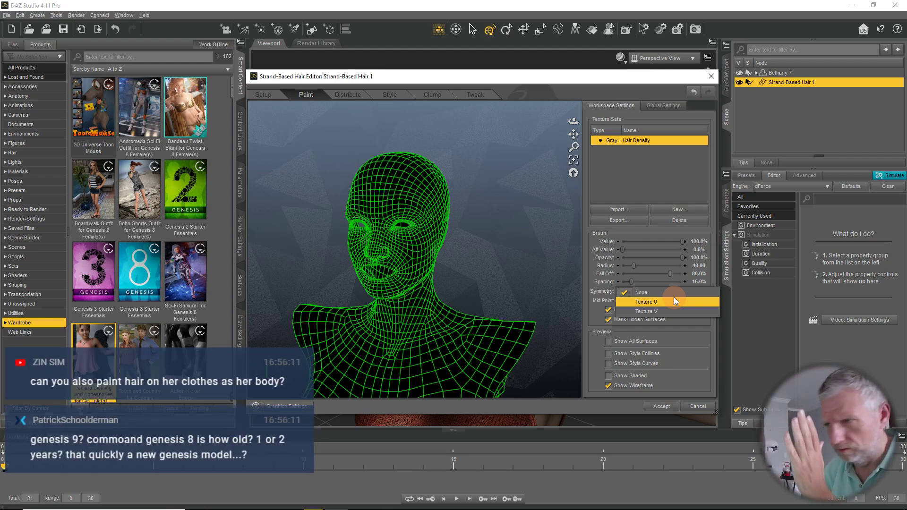
{"action": "left_click", "coordinate": [674, 301]}
- Paint the hair density over the whole scalp, from the forehead hairline over the crown to the back of the head
{"action": "mouse_move", "coordinate": [425, 208]}
{"action": "left_mouse_down"}
{"action": "mouse_move", "coordinate": [437, 202]}
{"action": "mouse_move", "coordinate": [429, 179]}
{"action": "left_mouse_up"}
{"action": "mouse_move", "coordinate": [495, 279]}
{"action": "left_mouse_down", "text": "ctrl+alt"}
{"action": "mouse_move", "coordinate": [577, 291]}
{"action": "mouse_move", "coordinate": [504, 334]}
{"action": "mouse_move", "coordinate": [450, 290]}
{"action": "left_mouse_up", "text": "ctrl+alt"}
{"action": "mouse_move", "coordinate": [379, 162]}
{"action": "left_mouse_down"}
{"action": "mouse_move", "coordinate": [368, 173]}
{"action": "mouse_move", "coordinate": [410, 184]}
{"action": "left_mouse_up"}
{"action": "mouse_move", "coordinate": [462, 208]}
{"action": "left_mouse_down", "text": "ctrl+alt"}
{"action": "mouse_move", "coordinate": [340, 229]}
{"action": "mouse_move", "coordinate": [296, 208]}
{"action": "left_mouse_up", "text": "ctrl+alt"}
{"action": "mouse_move", "coordinate": [442, 223]}
{"action": "left_mouse_down", "text": "ctrl+alt"}
{"action": "mouse_move", "coordinate": [350, 227]}
{"action": "mouse_move", "coordinate": [415, 217]}
{"action": "mouse_move", "coordinate": [431, 225]}
{"action": "mouse_move", "coordinate": [400, 201]}
{"action": "mouse_move", "coordinate": [415, 152]}
{"action": "mouse_move", "coordinate": [445, 172]}
{"action": "mouse_move", "coordinate": [458, 218]}
{"action": "mouse_move", "coordinate": [419, 225]}
{"action": "mouse_move", "coordinate": [427, 233]}
{"action": "mouse_move", "coordinate": [407, 226]}
{"action": "mouse_move", "coordinate": [450, 237]}
{"action": "left_mouse_up", "text": "ctrl+alt"}
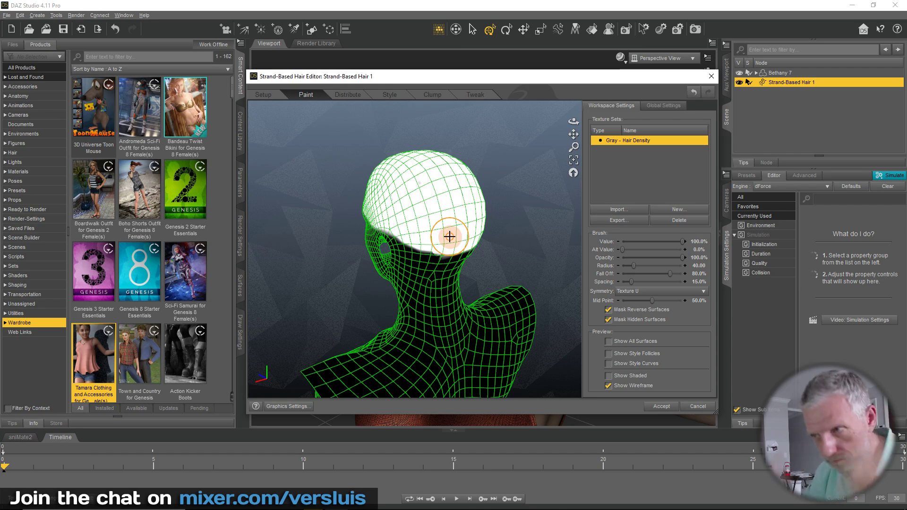
{"action": "mouse_move", "coordinate": [421, 246]}
{"action": "left_mouse_down", "text": "ctrl+alt"}
{"action": "mouse_move", "coordinate": [813, 251]}
{"action": "mouse_move", "coordinate": [765, 227]}
{"action": "left_mouse_up", "text": "ctrl+alt"}
{"action": "mouse_move", "coordinate": [480, 168]}
{"action": "left_mouse_down", "text": "ctrl+alt"}
{"action": "mouse_move", "coordinate": [484, 227]}
{"action": "mouse_move", "coordinate": [391, 170]}
{"action": "mouse_move", "coordinate": [487, 222]}
{"action": "mouse_move", "coordinate": [475, 169]}
{"action": "left_mouse_up", "text": "ctrl+alt"}
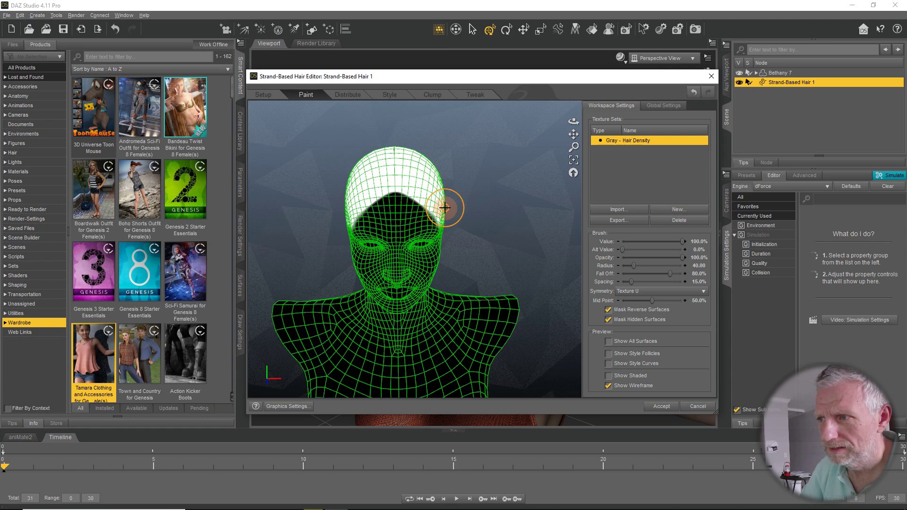
{"action": "left_click_drag", "start_coordinate": [486, 219], "coordinate": [501, 176], "text": "ctrl+alt"}
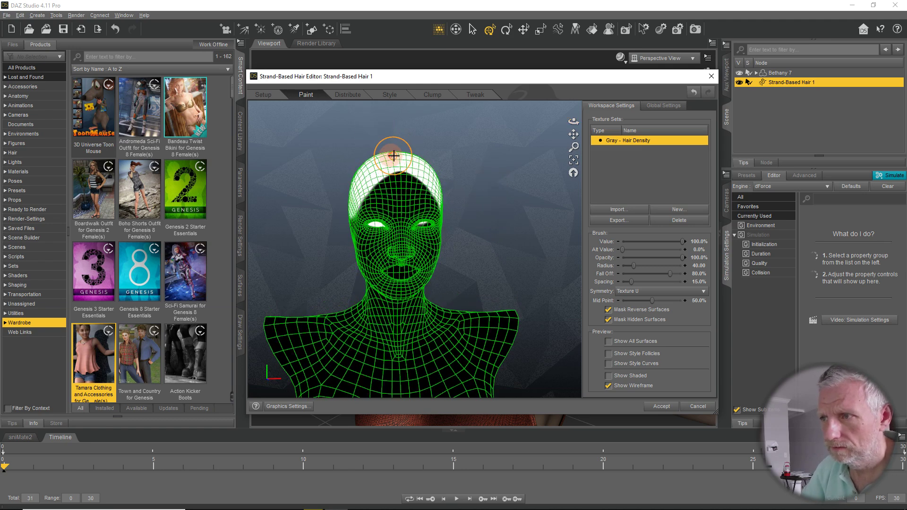
{"action": "mouse_move", "coordinate": [439, 157]}
{"action": "left_mouse_down", "text": "ctrl+alt"}
{"action": "mouse_move", "coordinate": [373, 201]}
{"action": "mouse_move", "coordinate": [304, 210]}
{"action": "mouse_move", "coordinate": [261, 199]}
{"action": "mouse_move", "coordinate": [163, 206]}
{"action": "mouse_move", "coordinate": [128, 223]}
{"action": "mouse_move", "coordinate": [400, 251]}
{"action": "mouse_move", "coordinate": [542, 227]}
{"action": "mouse_move", "coordinate": [523, 249]}
{"action": "mouse_move", "coordinate": [334, 276]}
{"action": "mouse_move", "coordinate": [249, 266]}
{"action": "mouse_move", "coordinate": [350, 239]}
{"action": "mouse_move", "coordinate": [324, 235]}
{"action": "mouse_move", "coordinate": [347, 195]}
{"action": "left_mouse_up", "text": "ctrl+alt"}
- Preview the hair distribution and extend the painted density behind the ear towards the nape
{"action": "left_click", "coordinate": [340, 96]}
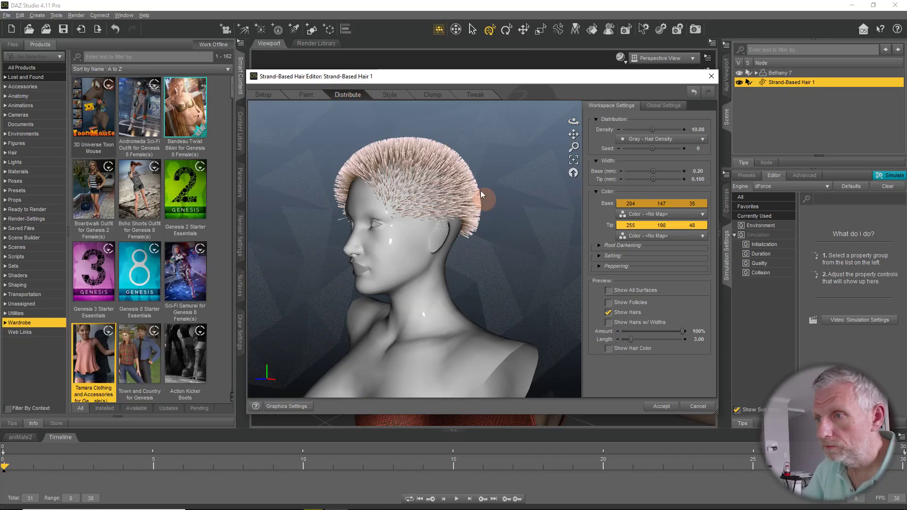
{"action": "left_click_drag", "start_coordinate": [420, 246], "coordinate": [241, 207], "text": "ctrl+alt"}
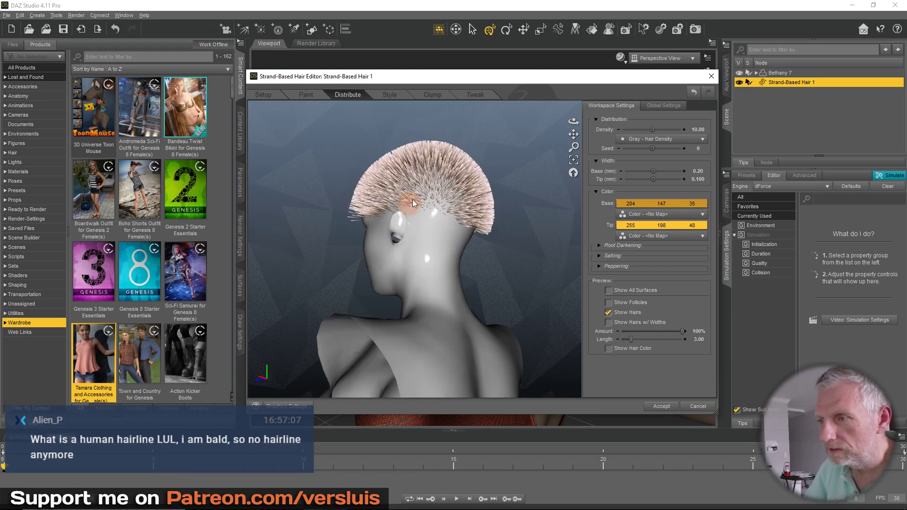
{"action": "left_click", "coordinate": [305, 95]}
{"action": "mouse_move", "coordinate": [411, 204]}
{"action": "left_mouse_down"}
{"action": "mouse_move", "coordinate": [459, 225]}
{"action": "mouse_move", "coordinate": [447, 224]}
{"action": "left_mouse_up"}
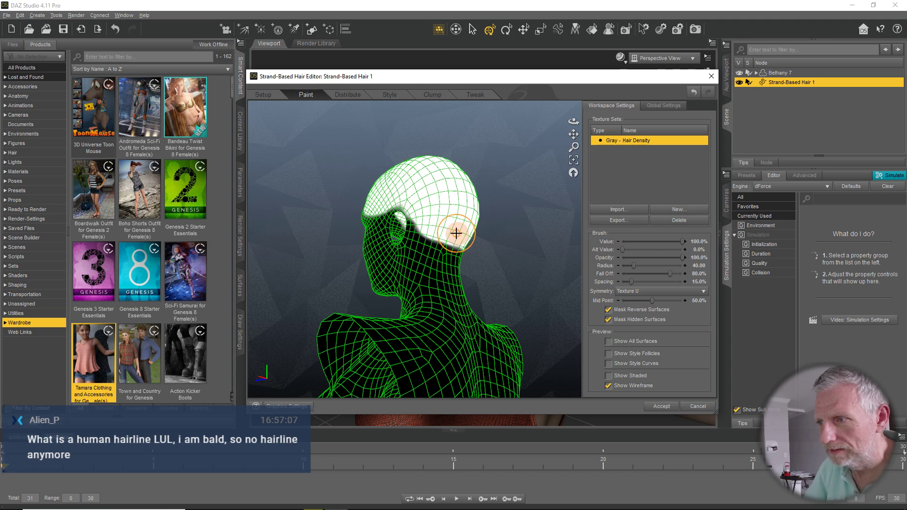
{"action": "left_click", "coordinate": [349, 102]}
{"action": "left_click_drag", "start_coordinate": [399, 217], "coordinate": [641, 220]}
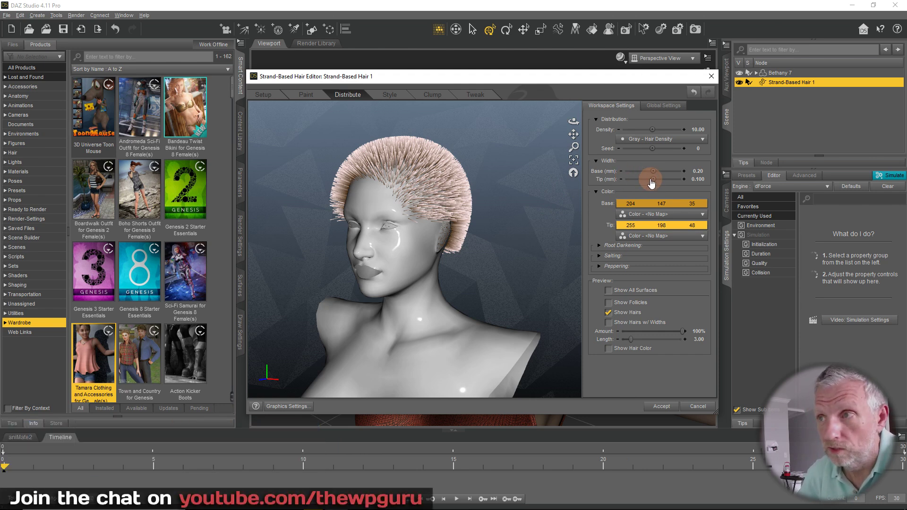
- Go to the styling stage and comb the style curves on the head's left side backwards from the temple
{"action": "left_click", "coordinate": [390, 95]}
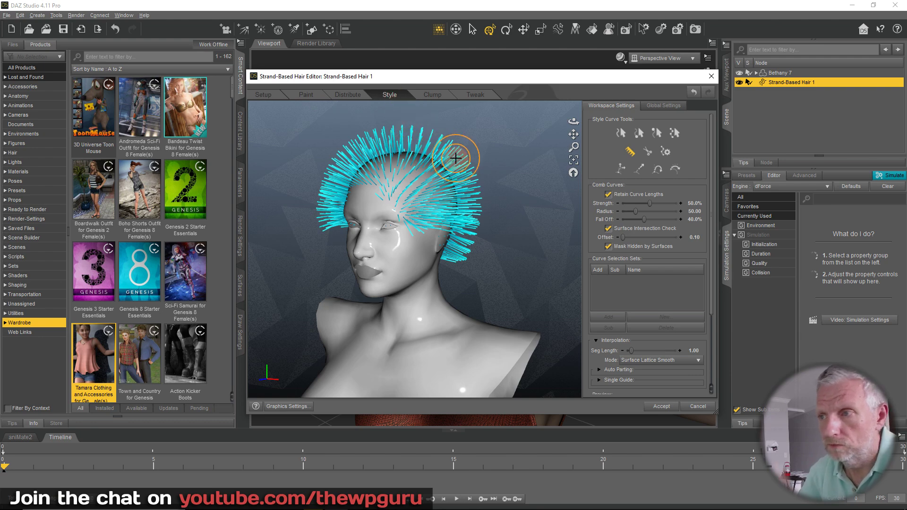
{"action": "left_click_drag", "start_coordinate": [445, 244], "coordinate": [662, 248], "text": "alt"}
{"action": "left_click_drag", "start_coordinate": [490, 249], "coordinate": [551, 256], "text": "alt"}
{"action": "left_click_drag", "start_coordinate": [500, 265], "coordinate": [329, 183], "text": "alt"}
{"action": "left_click_drag", "start_coordinate": [354, 213], "coordinate": [282, 244], "text": "alt"}
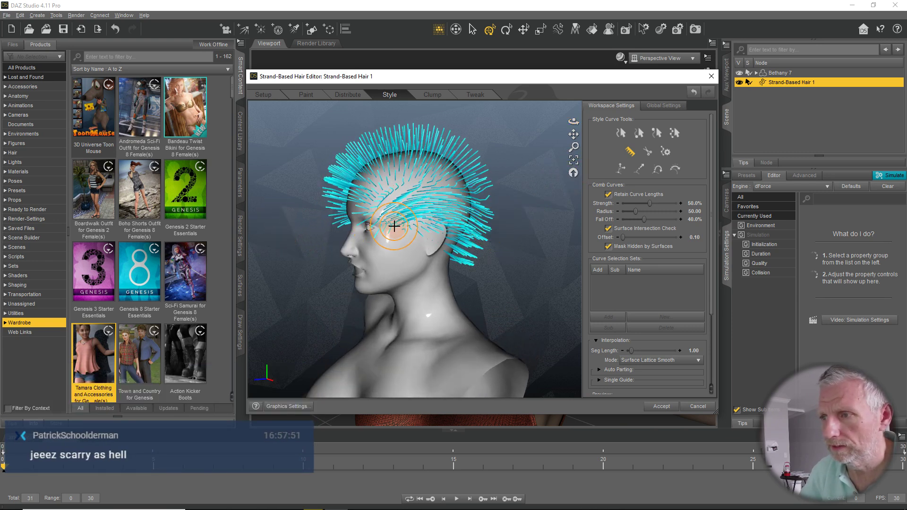
{"action": "mouse_move", "coordinate": [370, 227]}
{"action": "left_mouse_down"}
{"action": "mouse_move", "coordinate": [421, 186]}
{"action": "mouse_move", "coordinate": [370, 177]}
{"action": "mouse_move", "coordinate": [364, 203]}
{"action": "mouse_move", "coordinate": [415, 191]}
{"action": "mouse_move", "coordinate": [477, 196]}
{"action": "mouse_move", "coordinate": [431, 188]}
{"action": "mouse_move", "coordinate": [480, 211]}
{"action": "mouse_move", "coordinate": [492, 257]}
{"action": "mouse_move", "coordinate": [169, 265]}
{"action": "mouse_move", "coordinate": [486, 251]}
{"action": "left_mouse_up"}
- Check the hair editor's global display and memory settings, and return to the workspace settings
{"action": "left_click_drag", "start_coordinate": [713, 295], "coordinate": [715, 261]}
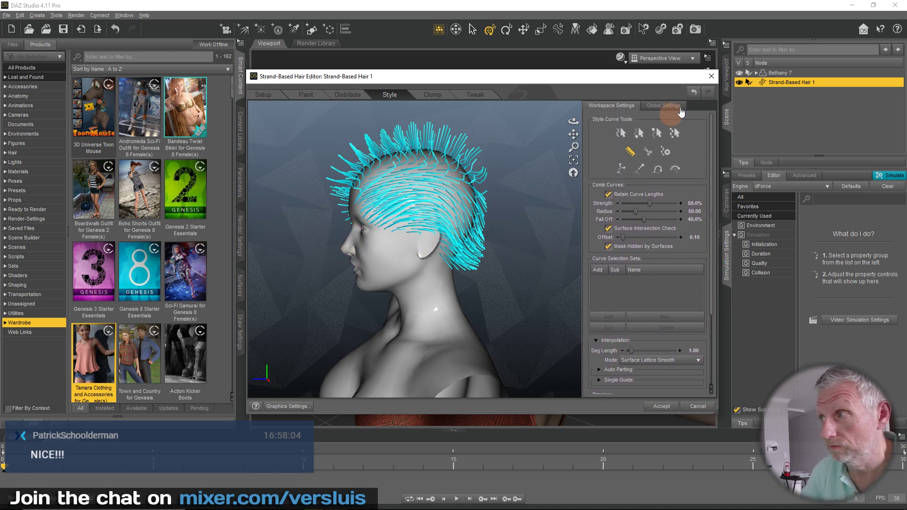
{"action": "left_click", "coordinate": [664, 106]}
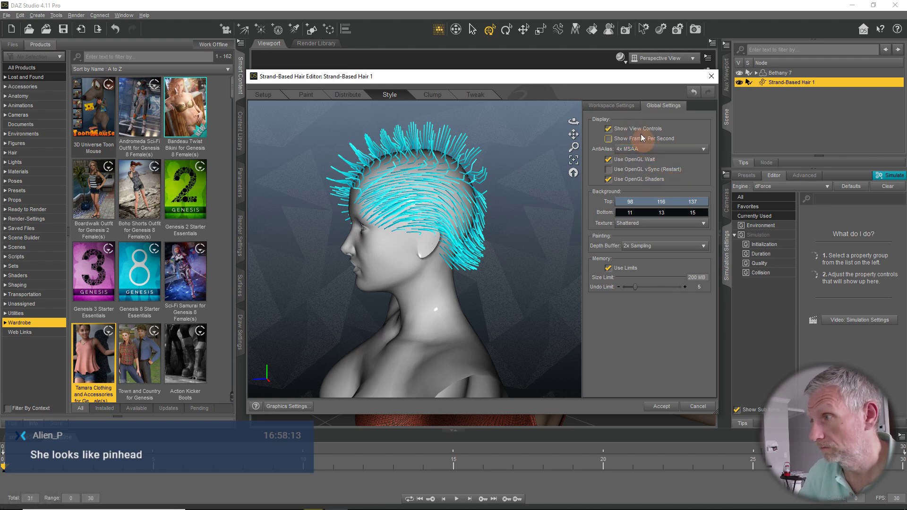
{"action": "left_click", "coordinate": [619, 108]}
- Comb the style curves on the right side, crown and back of the head backwards and down
{"action": "left_click_drag", "start_coordinate": [429, 197], "coordinate": [733, 212]}
{"action": "left_click_drag", "start_coordinate": [435, 203], "coordinate": [328, 158]}
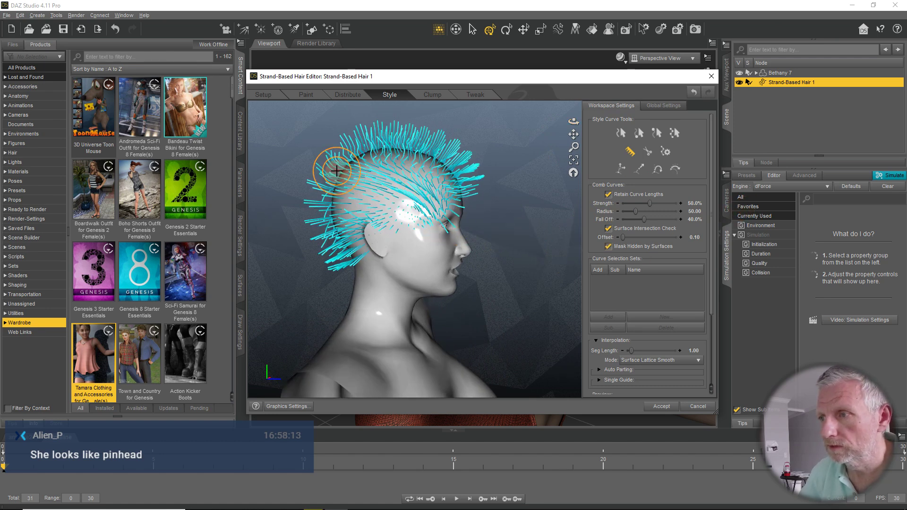
{"action": "mouse_move", "coordinate": [434, 203]}
{"action": "left_mouse_down"}
{"action": "mouse_move", "coordinate": [325, 204]}
{"action": "mouse_move", "coordinate": [307, 233]}
{"action": "mouse_move", "coordinate": [320, 267]}
{"action": "mouse_move", "coordinate": [480, 172]}
{"action": "left_mouse_up"}
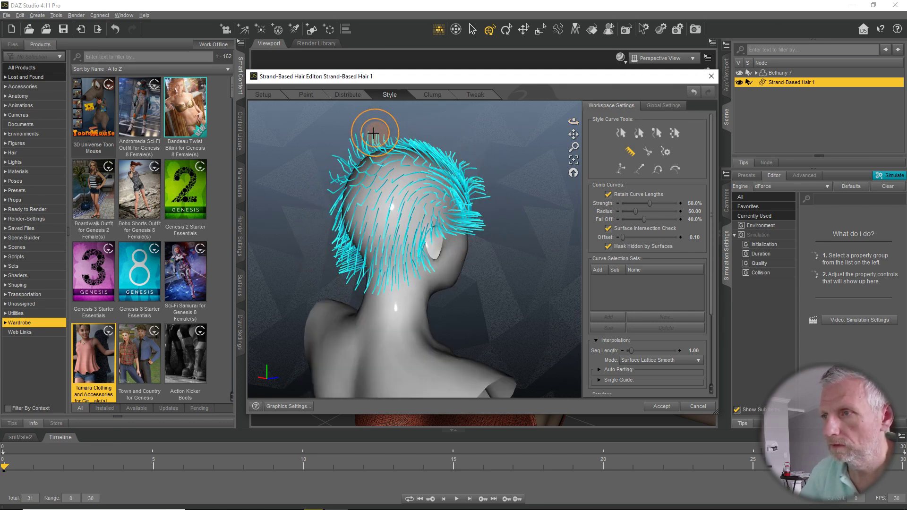
{"action": "mouse_move", "coordinate": [405, 189]}
{"action": "left_mouse_down", "text": "alt"}
{"action": "mouse_move", "coordinate": [428, 296]}
{"action": "mouse_move", "coordinate": [480, 189]}
{"action": "left_mouse_up", "text": "alt"}
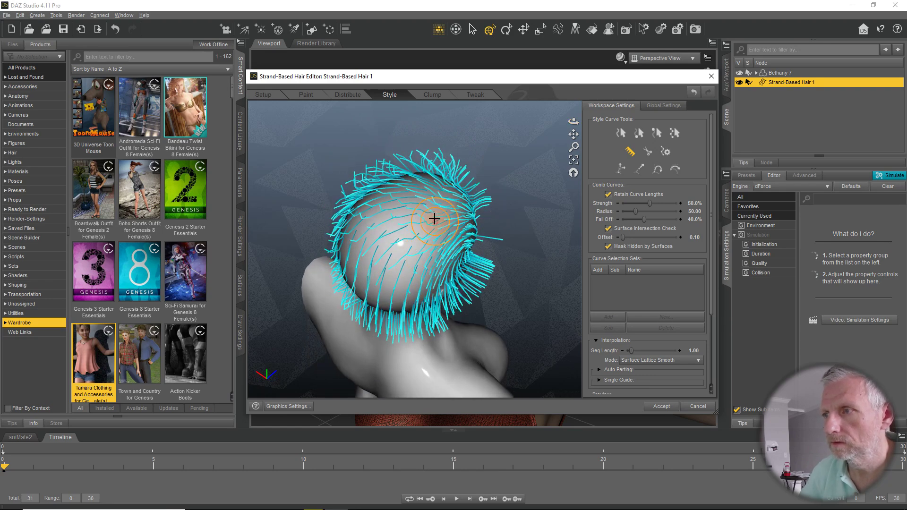
{"action": "mouse_move", "coordinate": [458, 161]}
{"action": "left_mouse_down"}
{"action": "mouse_move", "coordinate": [345, 208]}
{"action": "mouse_move", "coordinate": [352, 274]}
{"action": "mouse_move", "coordinate": [342, 270]}
{"action": "mouse_move", "coordinate": [549, 173]}
{"action": "mouse_move", "coordinate": [642, 193]}
{"action": "left_mouse_up"}
{"action": "mouse_move", "coordinate": [407, 217]}
{"action": "left_mouse_down"}
{"action": "mouse_move", "coordinate": [438, 225]}
{"action": "mouse_move", "coordinate": [465, 259]}
{"action": "mouse_move", "coordinate": [486, 264]}
{"action": "mouse_move", "coordinate": [473, 274]}
{"action": "left_mouse_up"}
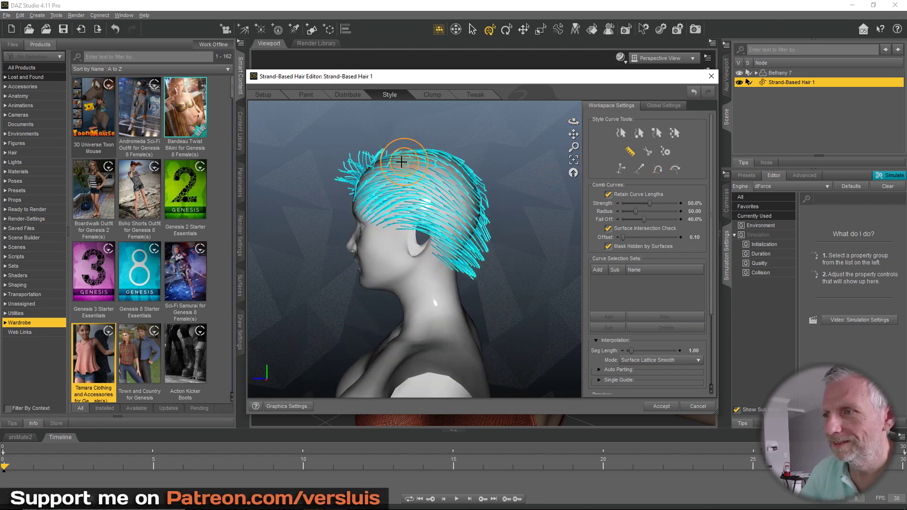
- Comb the front hairline curves flat over the crown and smooth the back curves down towards the nape
{"action": "mouse_move", "coordinate": [348, 172]}
{"action": "left_mouse_down"}
{"action": "mouse_move", "coordinate": [370, 152]}
{"action": "mouse_move", "coordinate": [394, 151]}
{"action": "left_mouse_up"}
{"action": "mouse_move", "coordinate": [345, 196]}
{"action": "left_mouse_down"}
{"action": "mouse_move", "coordinate": [397, 158]}
{"action": "mouse_move", "coordinate": [462, 171]}
{"action": "left_mouse_up"}
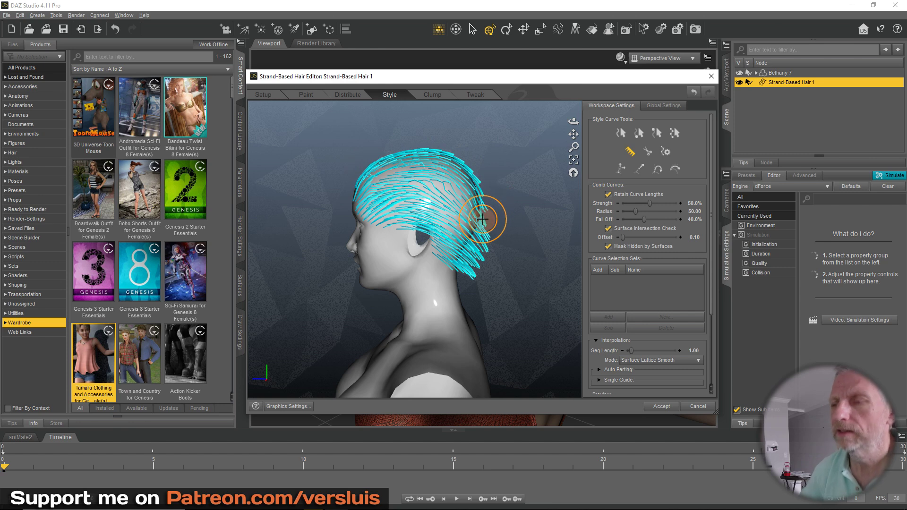
{"action": "mouse_move", "coordinate": [482, 219]}
{"action": "left_mouse_down"}
{"action": "mouse_move", "coordinate": [490, 223]}
{"action": "mouse_move", "coordinate": [472, 280]}
{"action": "left_mouse_up"}
- Comb the style curves on the head's right side close to the scalp, from the forehead around to the back
{"action": "mouse_move", "coordinate": [482, 201]}
{"action": "left_mouse_down"}
{"action": "mouse_move", "coordinate": [486, 239]}
{"action": "mouse_move", "coordinate": [52, 228]}
{"action": "left_mouse_up"}
{"action": "left_click_drag", "start_coordinate": [425, 228], "coordinate": [330, 201]}
{"action": "mouse_move", "coordinate": [348, 150]}
{"action": "left_mouse_down"}
{"action": "mouse_move", "coordinate": [325, 223]}
{"action": "mouse_move", "coordinate": [346, 253]}
{"action": "mouse_move", "coordinate": [349, 284]}
{"action": "mouse_move", "coordinate": [335, 284]}
{"action": "left_mouse_up"}
{"action": "mouse_move", "coordinate": [417, 233]}
{"action": "left_mouse_down", "text": "alt"}
{"action": "mouse_move", "coordinate": [411, 266]}
{"action": "mouse_move", "coordinate": [314, 279]}
{"action": "left_mouse_up", "text": "alt"}
{"action": "left_click_drag", "start_coordinate": [399, 254], "coordinate": [364, 184]}
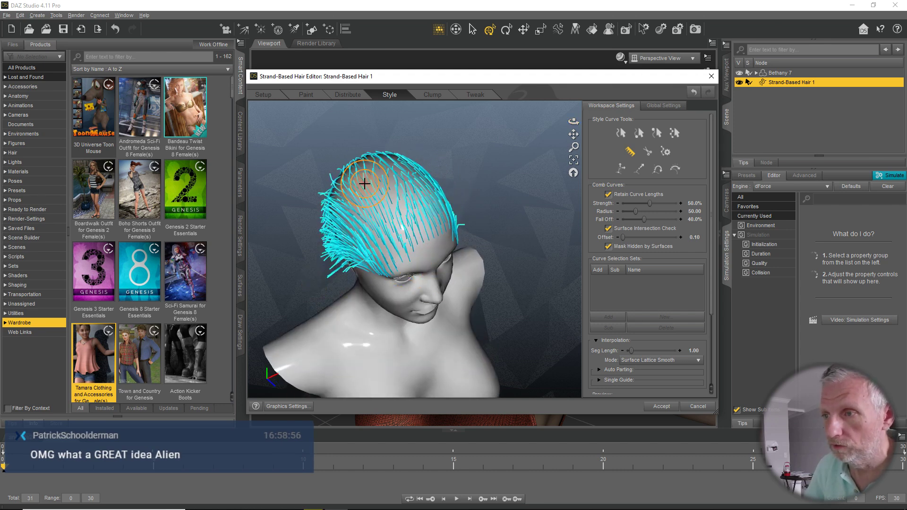
{"action": "mouse_move", "coordinate": [356, 273]}
{"action": "left_mouse_down"}
{"action": "mouse_move", "coordinate": [330, 216]}
{"action": "mouse_move", "coordinate": [300, 217]}
{"action": "mouse_move", "coordinate": [314, 259]}
{"action": "mouse_move", "coordinate": [343, 268]}
{"action": "left_mouse_up"}
{"action": "left_click_drag", "start_coordinate": [320, 222], "coordinate": [362, 260]}
{"action": "mouse_move", "coordinate": [344, 184]}
{"action": "left_mouse_down"}
{"action": "mouse_move", "coordinate": [332, 200]}
{"action": "mouse_move", "coordinate": [391, 207]}
{"action": "mouse_move", "coordinate": [378, 186]}
{"action": "mouse_move", "coordinate": [350, 176]}
{"action": "mouse_move", "coordinate": [411, 158]}
{"action": "mouse_move", "coordinate": [379, 218]}
{"action": "mouse_move", "coordinate": [405, 226]}
{"action": "mouse_move", "coordinate": [458, 194]}
{"action": "mouse_move", "coordinate": [356, 142]}
{"action": "mouse_move", "coordinate": [384, 153]}
{"action": "left_mouse_up"}
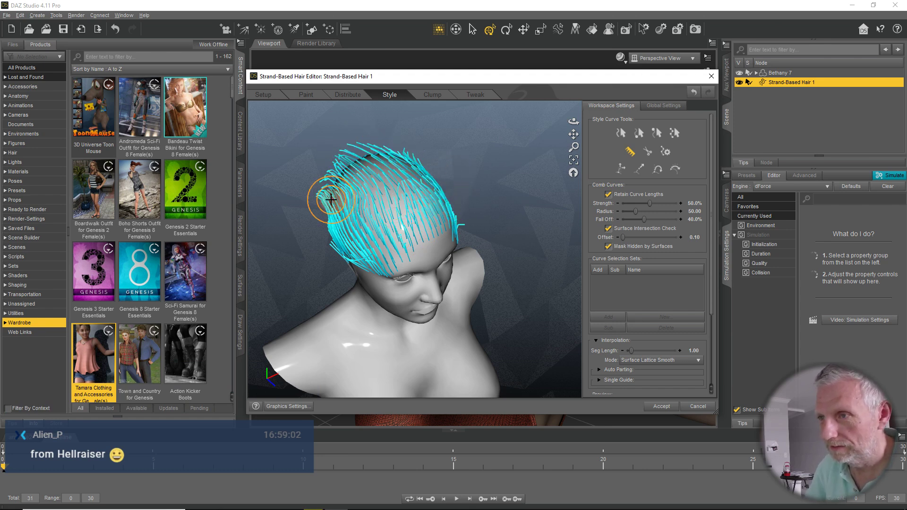
- Smooth the stray curves at the crown, right temple and nape with further comb strokes
{"action": "mouse_move", "coordinate": [319, 255]}
{"action": "left_mouse_down", "text": "alt"}
{"action": "mouse_move", "coordinate": [407, 253]}
{"action": "mouse_move", "coordinate": [482, 239]}
{"action": "left_mouse_up", "text": "alt"}
{"action": "mouse_move", "coordinate": [355, 170]}
{"action": "left_mouse_down"}
{"action": "mouse_move", "coordinate": [370, 162]}
{"action": "mouse_move", "coordinate": [356, 179]}
{"action": "left_mouse_up"}
{"action": "mouse_move", "coordinate": [366, 146]}
{"action": "left_mouse_down"}
{"action": "mouse_move", "coordinate": [314, 222]}
{"action": "mouse_move", "coordinate": [324, 202]}
{"action": "mouse_move", "coordinate": [329, 250]}
{"action": "left_mouse_up"}
{"action": "mouse_move", "coordinate": [330, 203]}
{"action": "left_mouse_down"}
{"action": "mouse_move", "coordinate": [338, 247]}
{"action": "mouse_move", "coordinate": [352, 245]}
{"action": "left_mouse_up"}
{"action": "mouse_move", "coordinate": [307, 293]}
{"action": "left_mouse_down", "text": "alt"}
{"action": "mouse_move", "coordinate": [489, 261]}
{"action": "mouse_move", "coordinate": [522, 268]}
{"action": "left_mouse_up", "text": "alt"}
{"action": "mouse_move", "coordinate": [423, 274]}
{"action": "left_mouse_down"}
{"action": "mouse_move", "coordinate": [492, 222]}
{"action": "mouse_move", "coordinate": [482, 257]}
{"action": "mouse_move", "coordinate": [441, 172]}
{"action": "mouse_move", "coordinate": [433, 226]}
{"action": "mouse_move", "coordinate": [431, 192]}
{"action": "mouse_move", "coordinate": [397, 203]}
{"action": "mouse_move", "coordinate": [496, 173]}
{"action": "mouse_move", "coordinate": [365, 229]}
{"action": "mouse_move", "coordinate": [375, 226]}
{"action": "mouse_move", "coordinate": [360, 186]}
{"action": "mouse_move", "coordinate": [356, 194]}
{"action": "mouse_move", "coordinate": [418, 241]}
{"action": "left_mouse_up"}
{"action": "mouse_move", "coordinate": [417, 241]}
{"action": "middle_mouse_down"}
{"action": "mouse_move", "coordinate": [263, 261]}
{"action": "mouse_move", "coordinate": [100, 231]}
{"action": "mouse_move", "coordinate": [263, 246]}
{"action": "middle_mouse_up"}
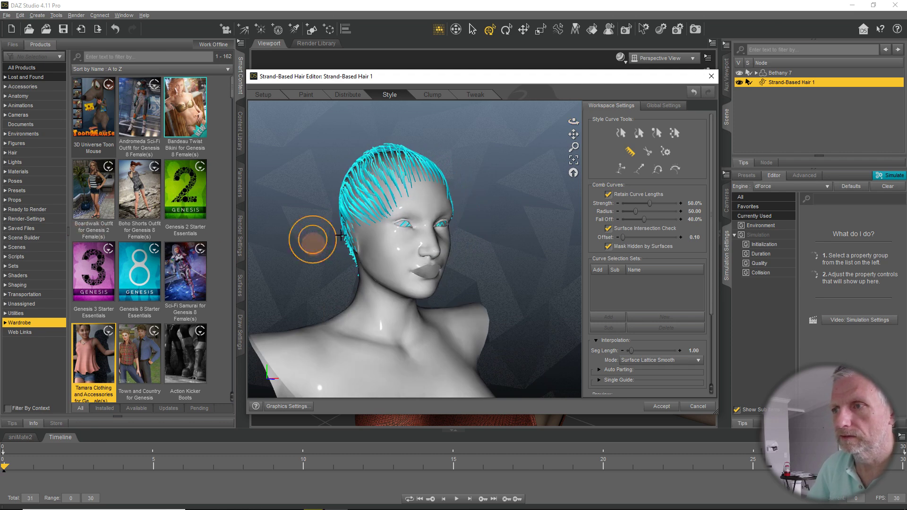
{"action": "mouse_move", "coordinate": [404, 175]}
{"action": "left_mouse_down"}
{"action": "mouse_move", "coordinate": [391, 154]}
{"action": "mouse_move", "coordinate": [344, 197]}
{"action": "left_mouse_up"}
{"action": "middle_click_drag", "start_coordinate": [370, 201], "coordinate": [406, 298]}
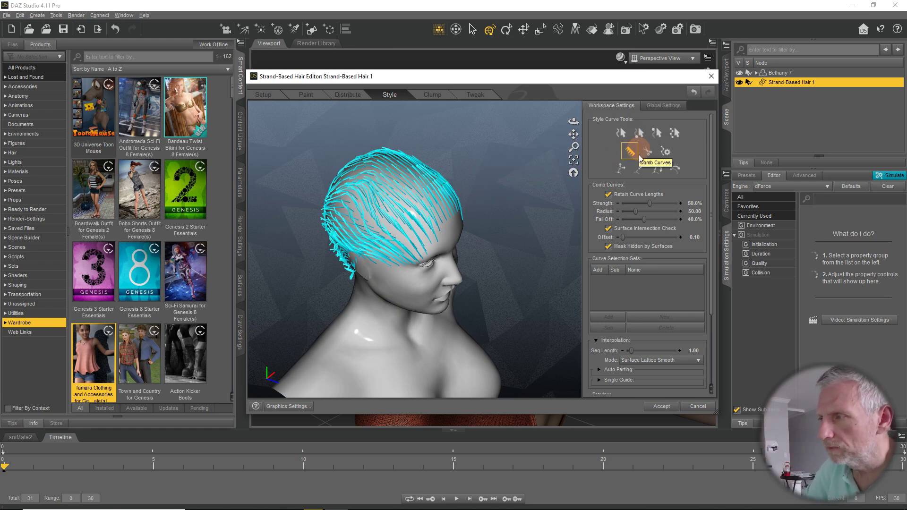
- Lengthen all the style curves with the Scale Curves tool, to a scale of 2.64
{"action": "left_click", "coordinate": [620, 169]}
{"action": "left_click_drag", "start_coordinate": [373, 194], "coordinate": [413, 208]}
{"action": "middle_click_drag", "start_coordinate": [400, 243], "coordinate": [432, 190]}
{"action": "left_click_drag", "start_coordinate": [410, 181], "coordinate": [488, 214]}
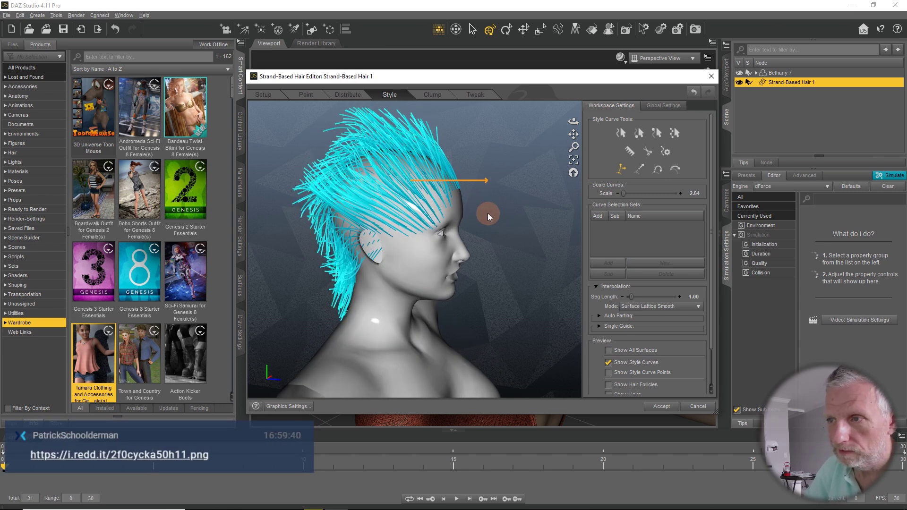
{"action": "middle_click_drag", "start_coordinate": [382, 206], "coordinate": [737, 213]}
- Extend all the style curves by 3.15 with the Extend Curves tool
{"action": "left_click", "coordinate": [644, 172]}
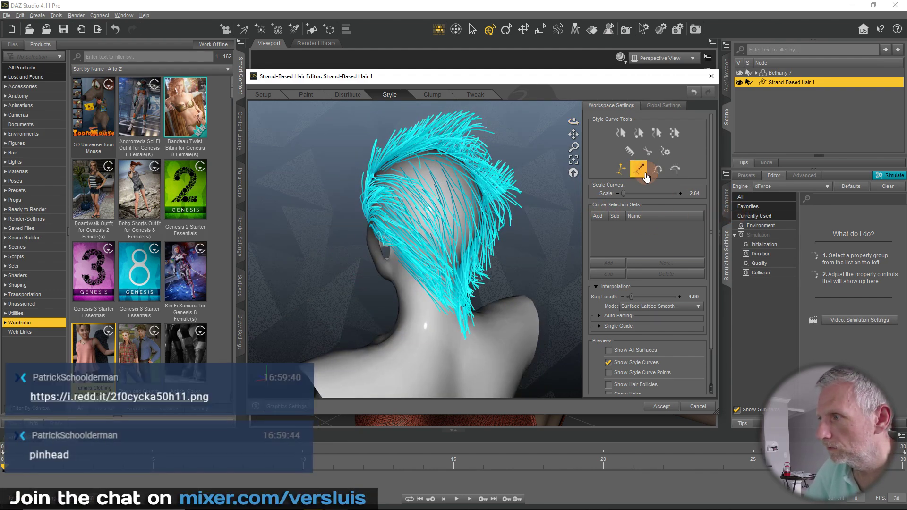
{"action": "left_click_drag", "start_coordinate": [476, 152], "coordinate": [576, 132]}
{"action": "middle_click_drag", "start_coordinate": [553, 255], "coordinate": [374, 239]}
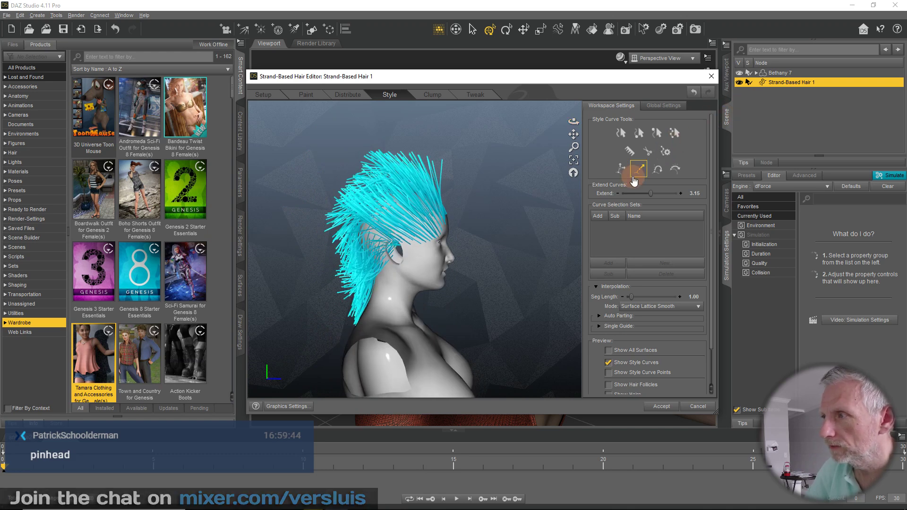
- Comb the lengthened curves at the top and right side of the head backwards with the Comb Curves tool
{"action": "left_click", "coordinate": [643, 154]}
{"action": "left_click", "coordinate": [628, 152]}
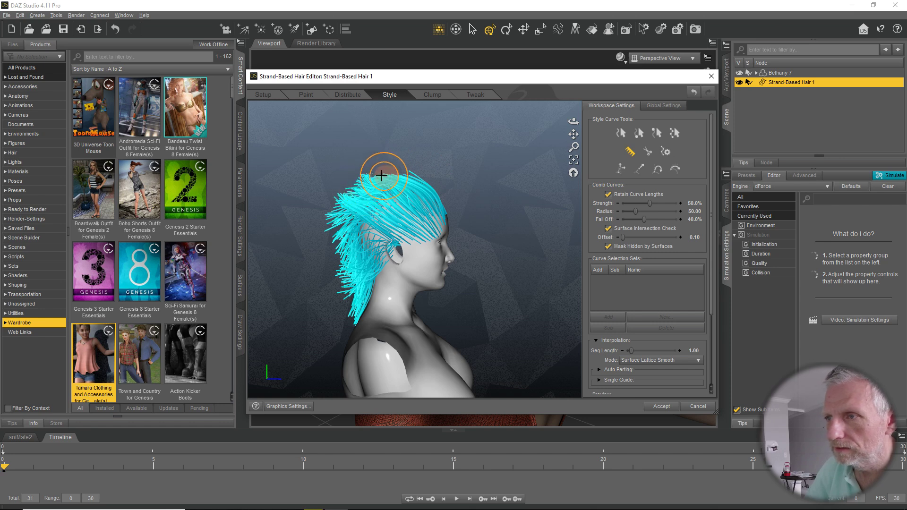
{"action": "left_click_drag", "start_coordinate": [386, 176], "coordinate": [385, 219]}
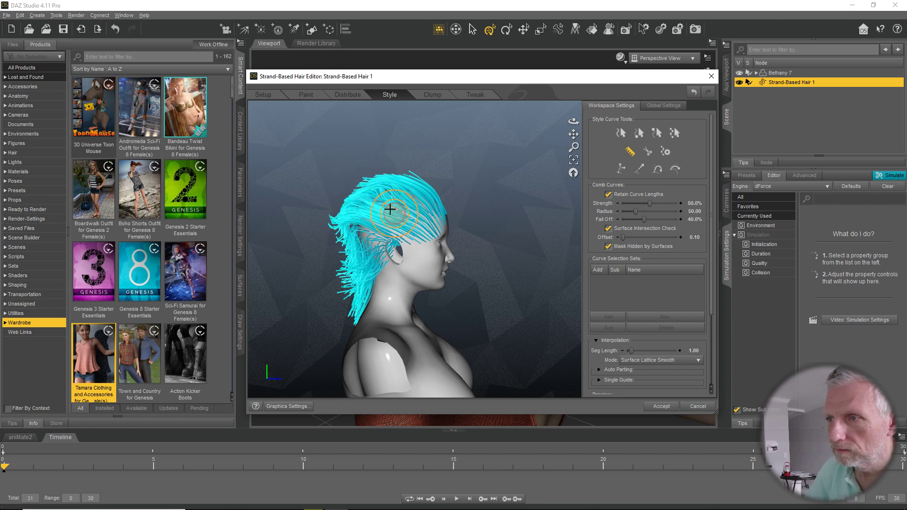
{"action": "left_click_drag", "start_coordinate": [474, 222], "coordinate": [249, 229], "text": "alt"}
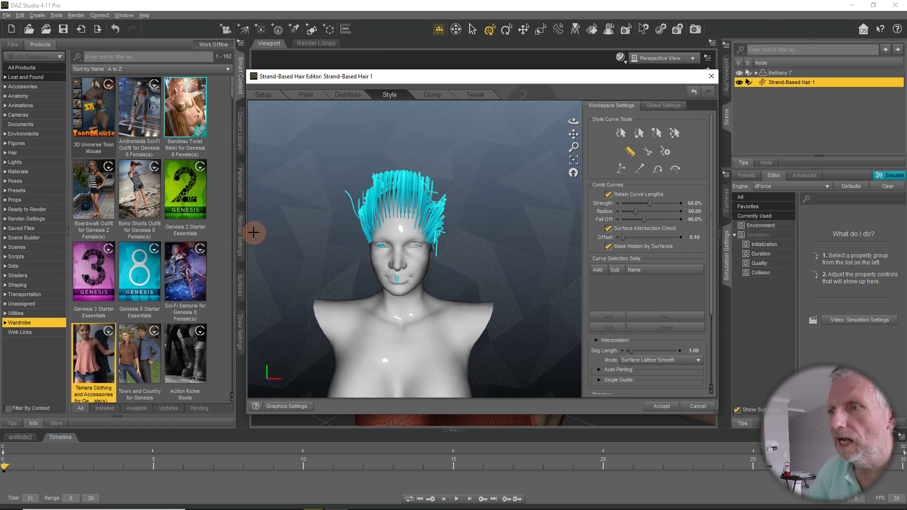
{"action": "mouse_move", "coordinate": [479, 211]}
{"action": "left_mouse_down", "text": "alt"}
{"action": "mouse_move", "coordinate": [403, 211]}
{"action": "mouse_move", "coordinate": [546, 209]}
{"action": "mouse_move", "coordinate": [651, 230]}
{"action": "left_mouse_up", "text": "alt"}
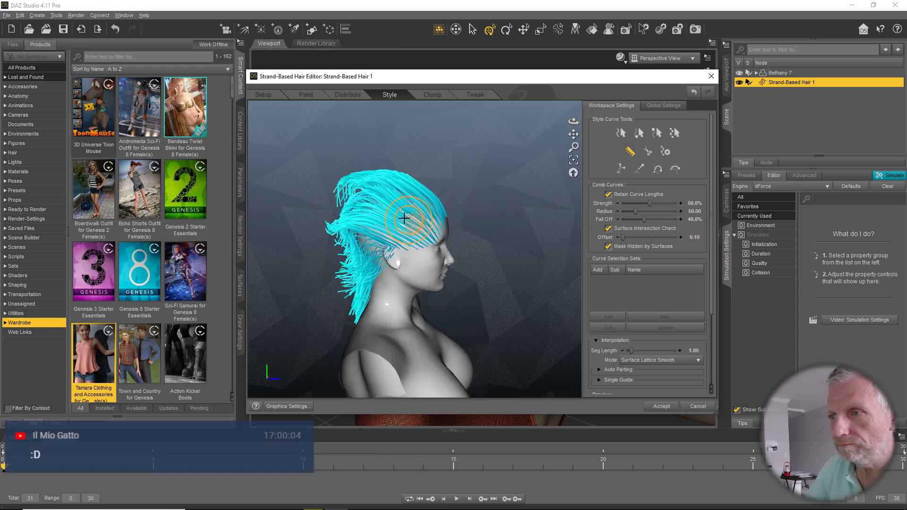
{"action": "left_click_drag", "start_coordinate": [379, 213], "coordinate": [347, 195]}
- Apply Surface Attract Curves with an attract value of -0.44 to lift the style curves away from the scalp
{"action": "left_click_drag", "start_coordinate": [422, 210], "coordinate": [480, 217], "text": "alt"}
{"action": "left_click", "coordinate": [658, 170]}
{"action": "left_click", "coordinate": [675, 169]}
{"action": "mouse_move", "coordinate": [392, 198]}
{"action": "left_mouse_down"}
{"action": "mouse_move", "coordinate": [336, 180]}
{"action": "mouse_move", "coordinate": [470, 235]}
{"action": "mouse_move", "coordinate": [536, 240]}
{"action": "mouse_move", "coordinate": [596, 289]}
{"action": "mouse_move", "coordinate": [187, 229]}
{"action": "left_mouse_up"}
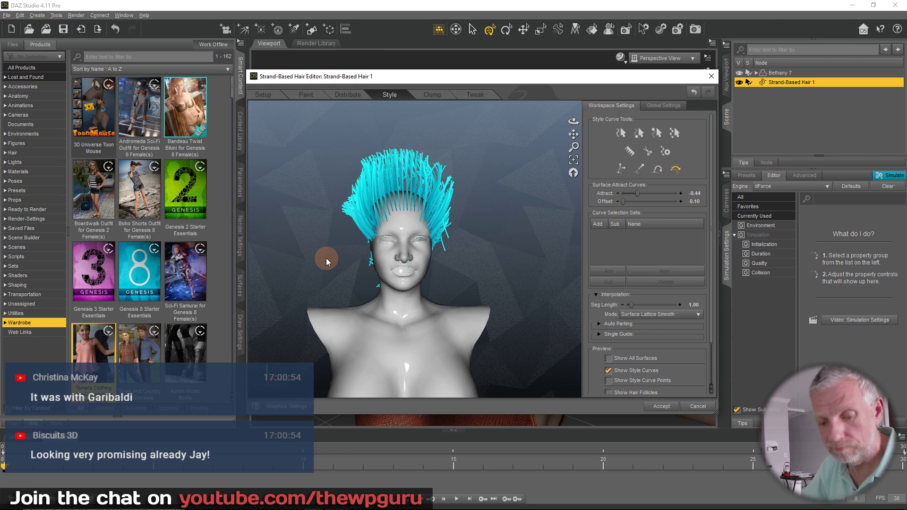
{"action": "left_click_drag", "start_coordinate": [479, 282], "coordinate": [290, 298]}
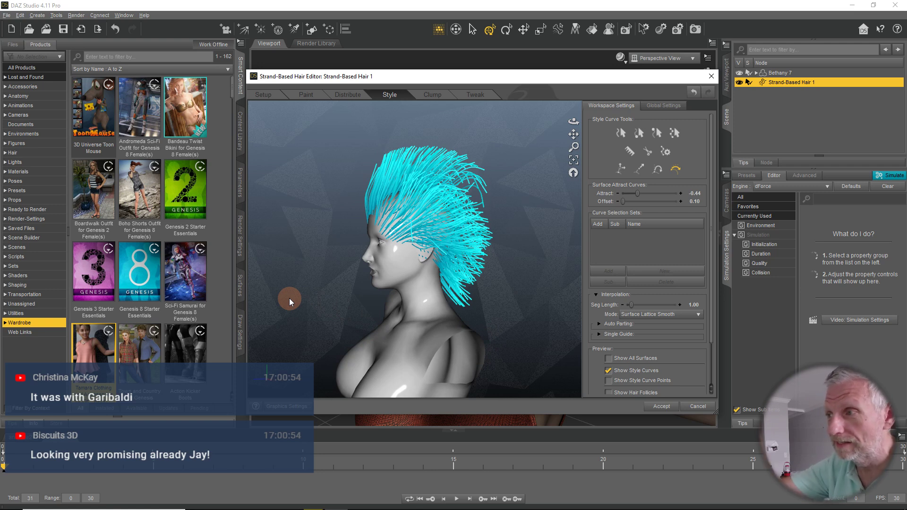
{"action": "left_click_drag", "start_coordinate": [338, 293], "coordinate": [313, 288]}
- Go to the clumping stage and set the Clumping 1 strength to 62.9%
{"action": "left_click", "coordinate": [431, 95]}
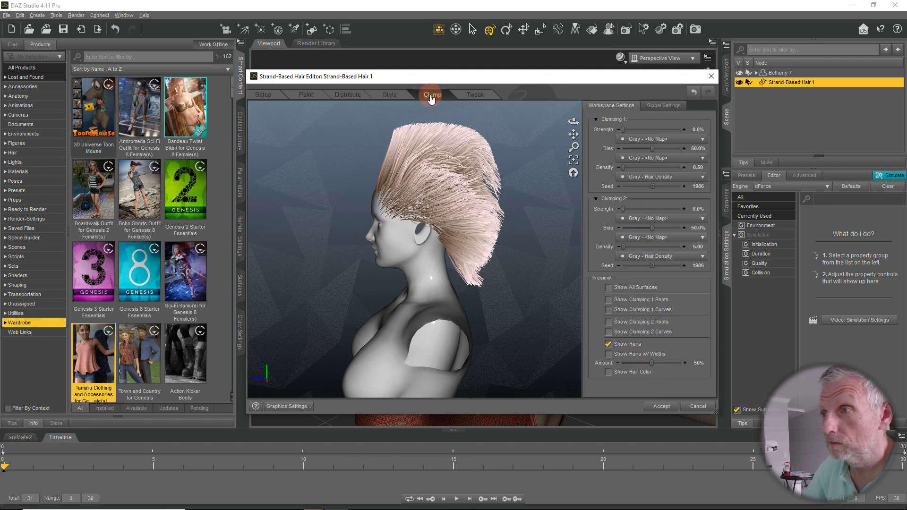
{"action": "left_click", "coordinate": [647, 133]}
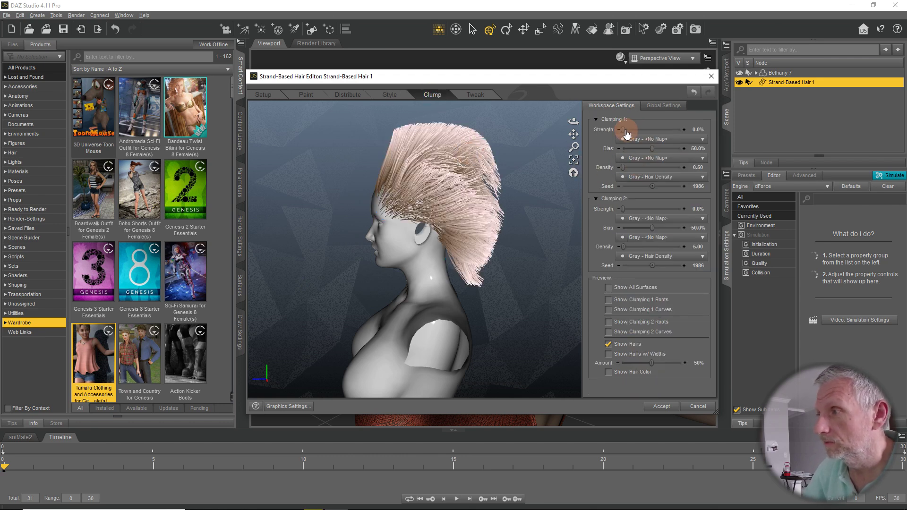
{"action": "left_click_drag", "start_coordinate": [625, 130], "coordinate": [660, 130]}
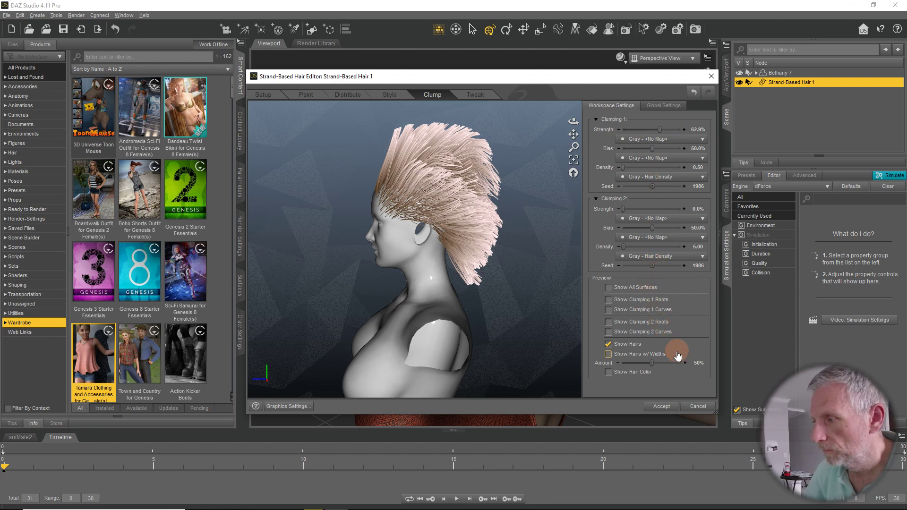
{"action": "left_click_drag", "start_coordinate": [624, 209], "coordinate": [595, 208]}
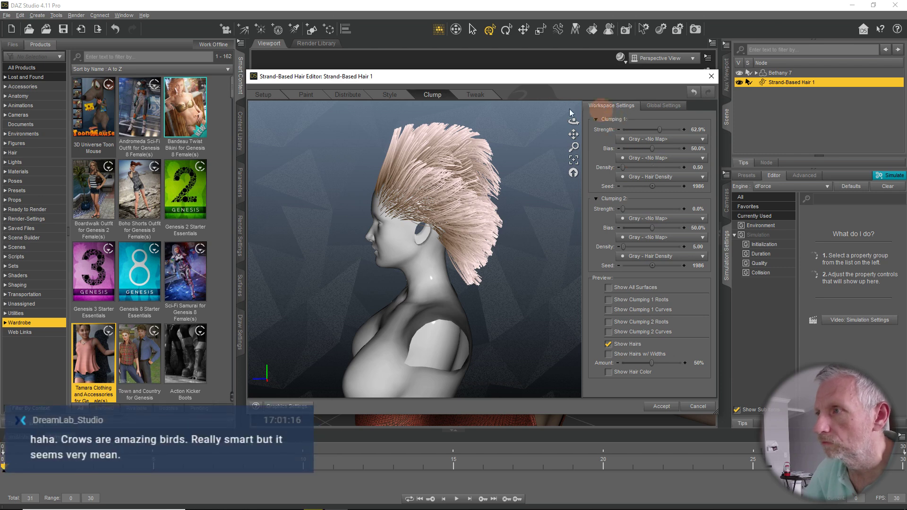
- In the tweak stage, set the maximum random length to 2.15 and the frizz base to 27.8%, and accept the hair
{"action": "left_click", "coordinate": [476, 95]}
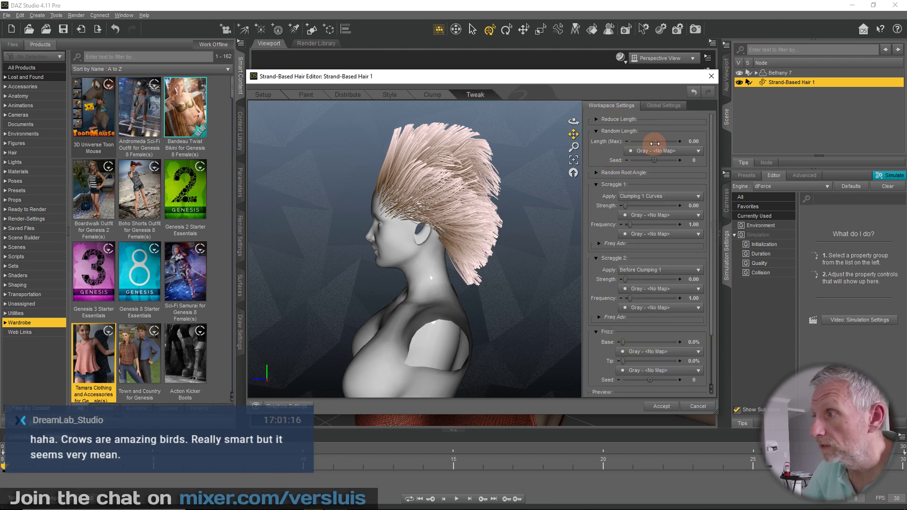
{"action": "left_click_drag", "start_coordinate": [654, 142], "coordinate": [659, 141]}
{"action": "left_click_drag", "start_coordinate": [624, 341], "coordinate": [630, 341]}
{"action": "left_click_drag", "start_coordinate": [431, 304], "coordinate": [743, 298]}
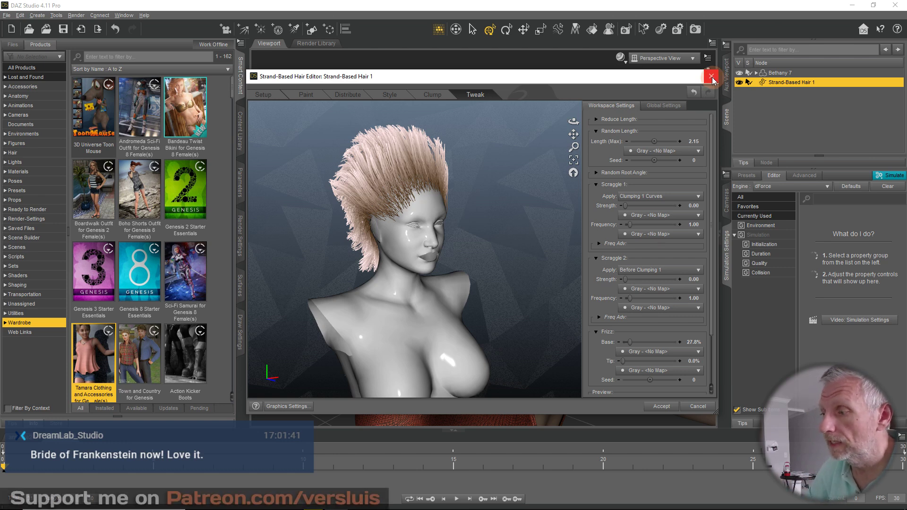
{"action": "left_click", "coordinate": [661, 407]}
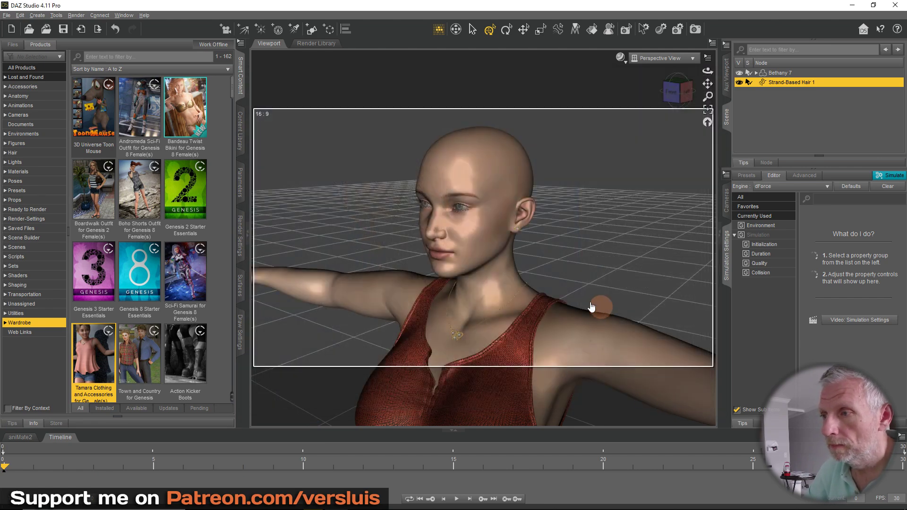
- Inspect the accepted hair from the side and save the scene as My First Hair in the Hair Stream folder
{"action": "left_click", "coordinate": [553, 254]}
{"action": "right_click_drag", "start_coordinate": [554, 253], "coordinate": [543, 278]}
{"action": "scroll", "coordinate": [554, 254], "scroll_direction": "down", "scroll_amount": 2}
{"action": "middle_click_drag", "start_coordinate": [514, 287], "coordinate": [487, 279]}
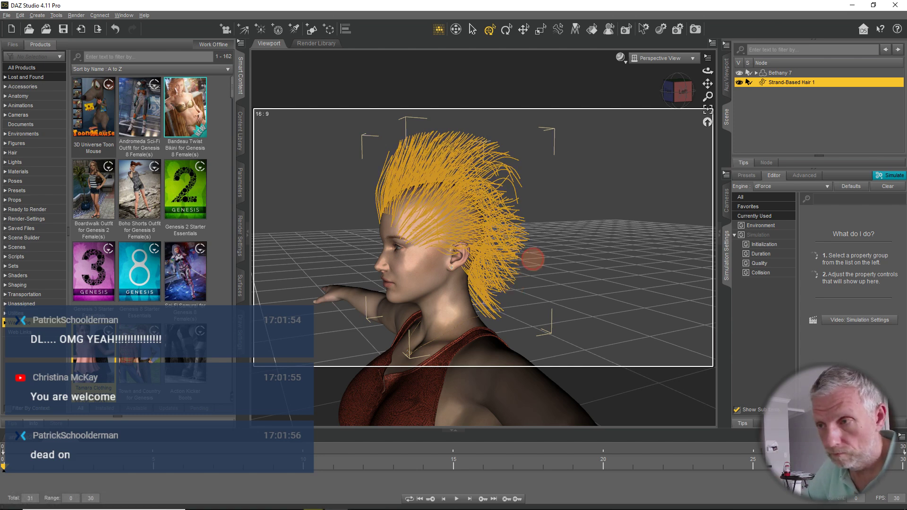
{"action": "middle_click_drag", "start_coordinate": [533, 259], "coordinate": [533, 259]}
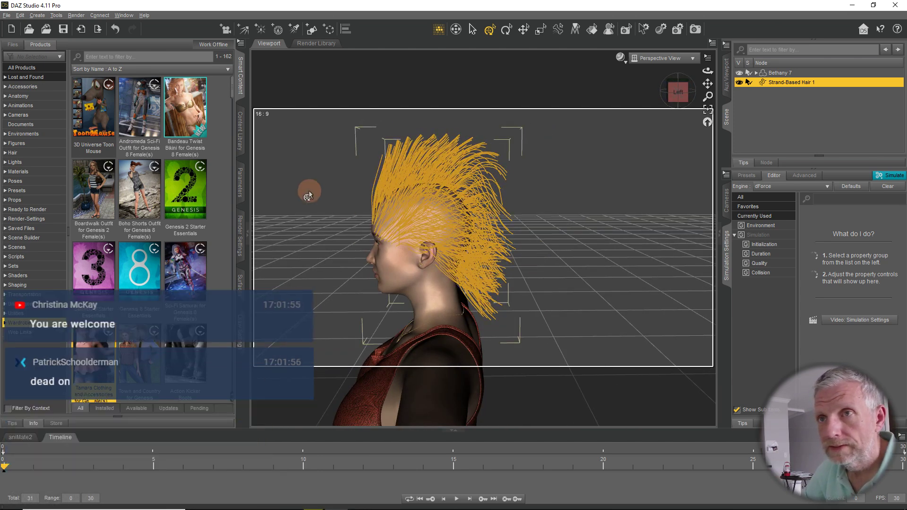
{"action": "left_click", "coordinate": [240, 182]}
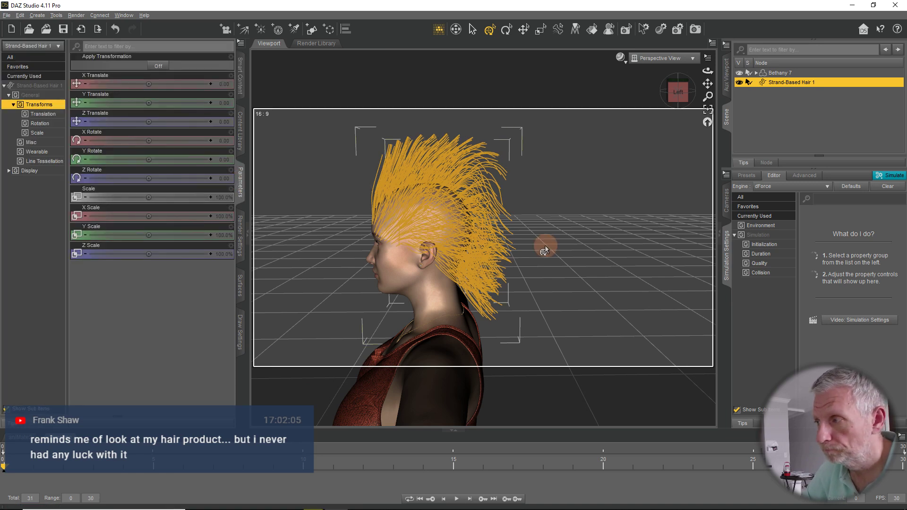
{"action": "left_click", "coordinate": [8, 16]}
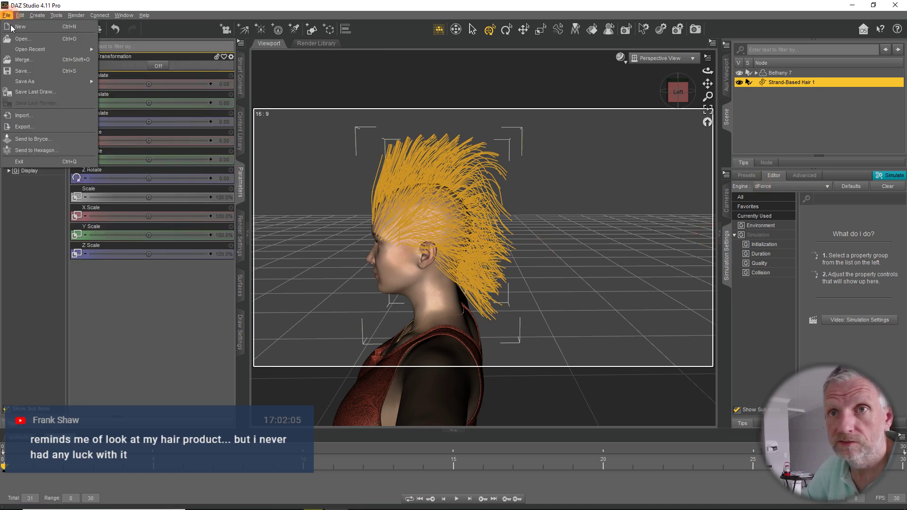
{"action": "left_click", "coordinate": [99, 81]}
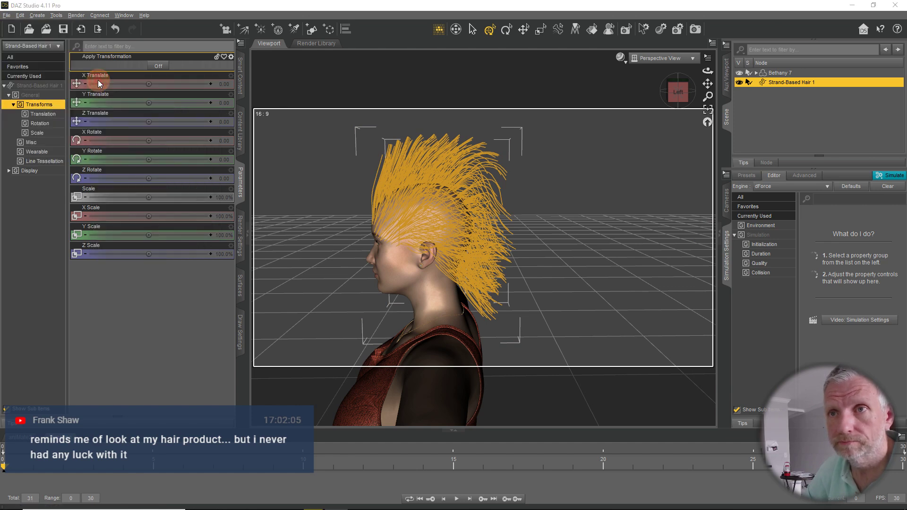
{"action": "type", "text": "My"}
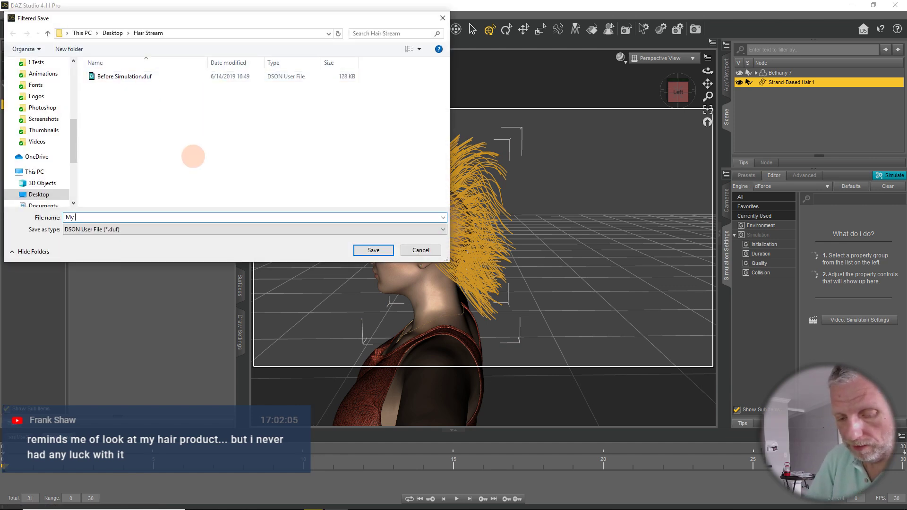
{"action": "type", "text": " First Hair"}
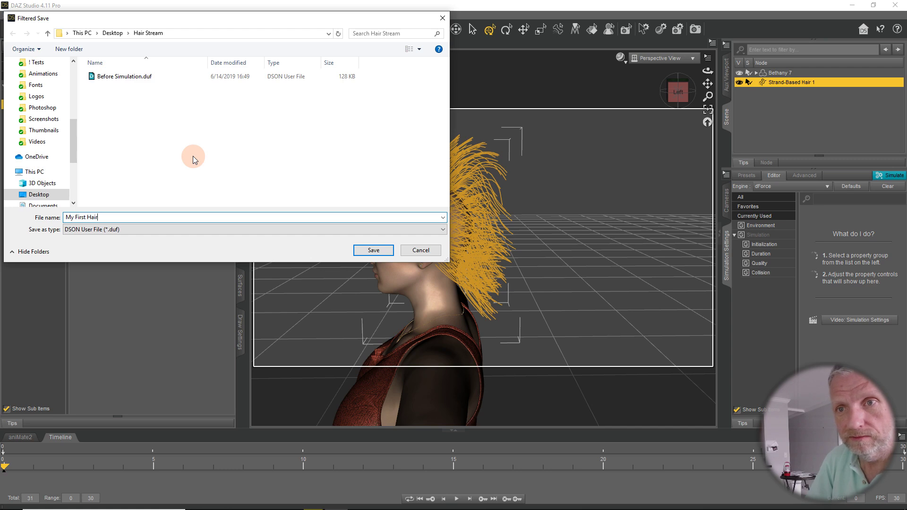
{"action": "left_click", "coordinate": [373, 251]}
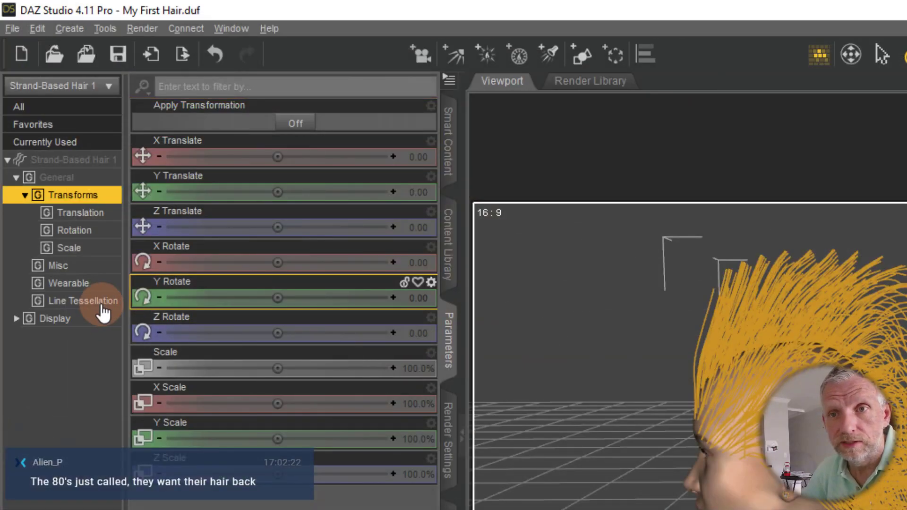
- Turn on Preview PR Hairs in the strand-based hair's line tessellation settings and inspect the hair from the side
{"action": "left_click", "coordinate": [44, 161]}
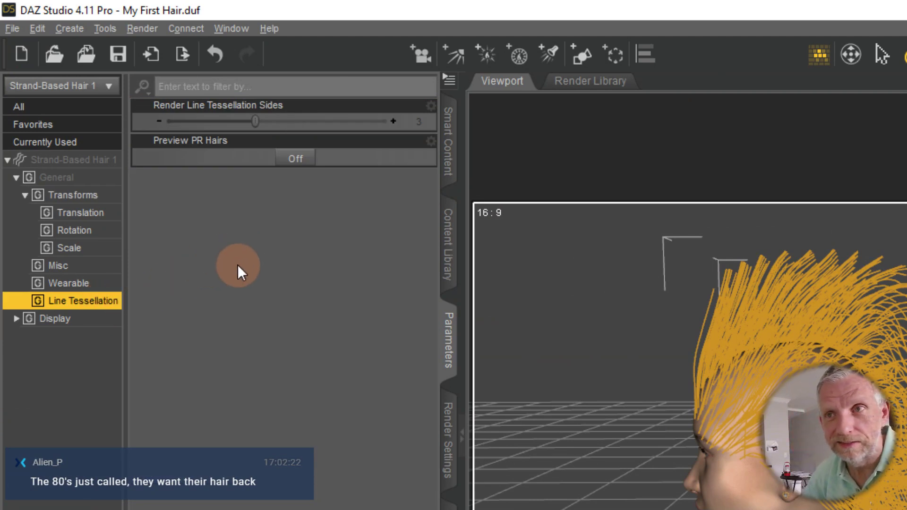
{"action": "left_click", "coordinate": [311, 167]}
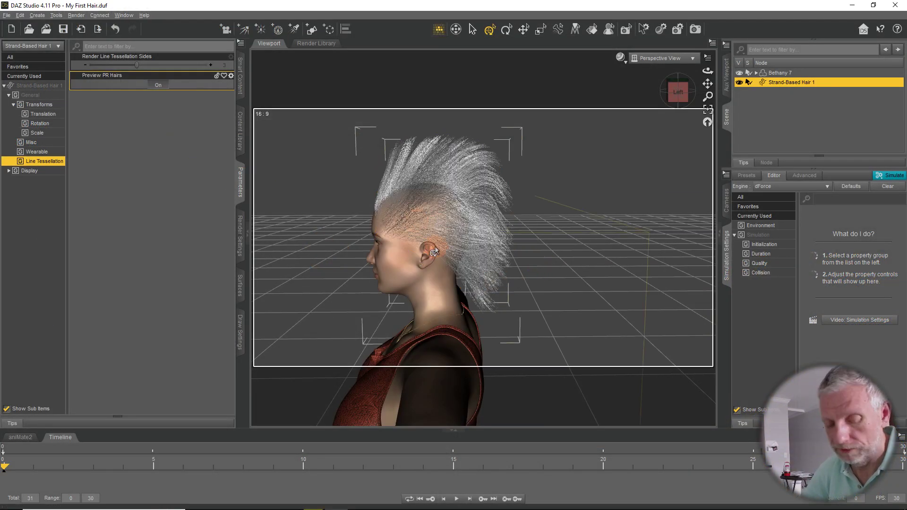
{"action": "middle_click_drag", "start_coordinate": [428, 263], "coordinate": [375, 257]}
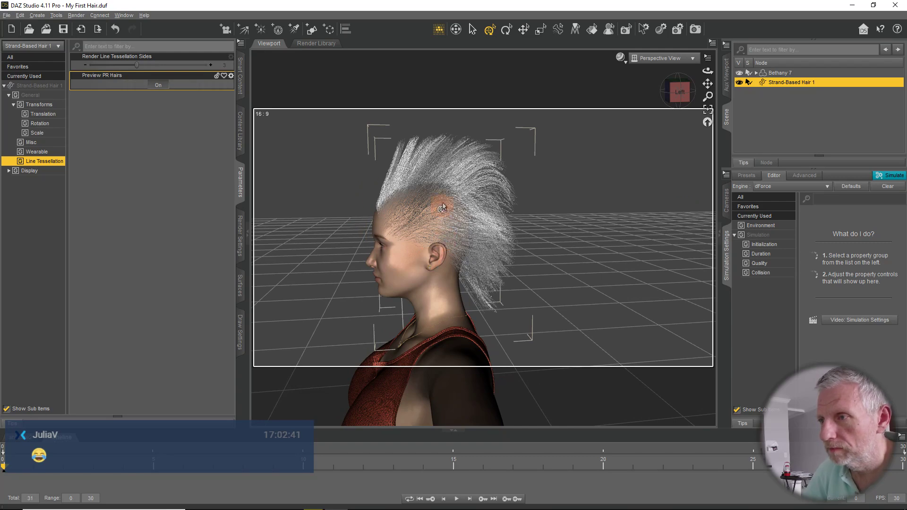
{"action": "middle_click_drag", "start_coordinate": [447, 277], "coordinate": [444, 273]}
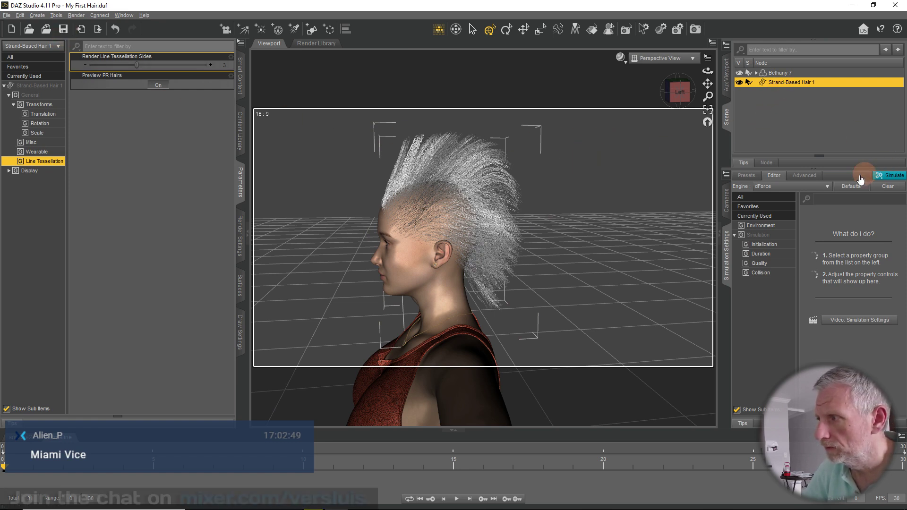
- Add a dForce modifier to the strand-based hair and start the simulation with the current settings
{"action": "left_click", "coordinate": [726, 176]}
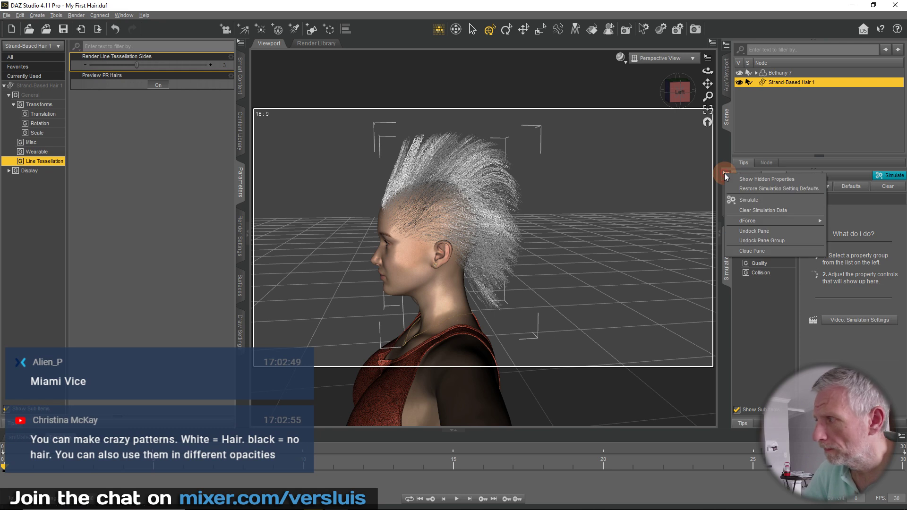
{"action": "mouse_move", "coordinate": [736, 222]}
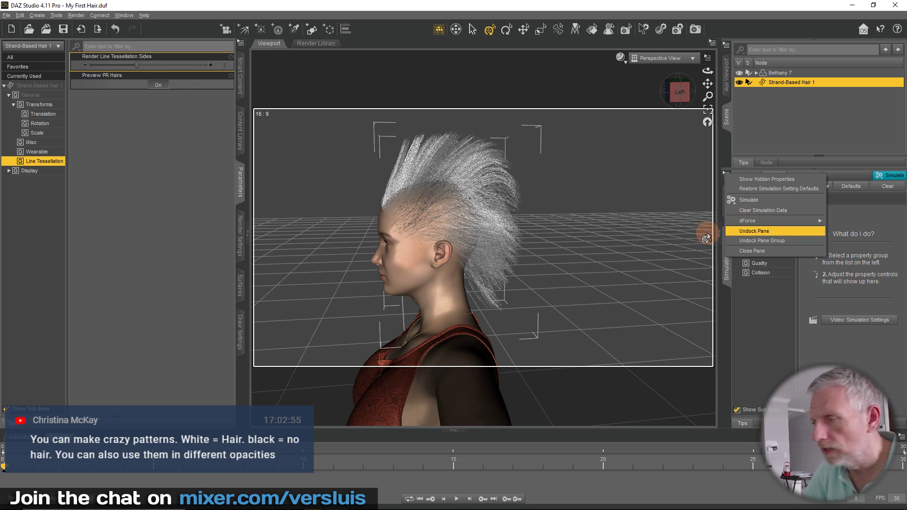
{"action": "left_click", "coordinate": [699, 234]}
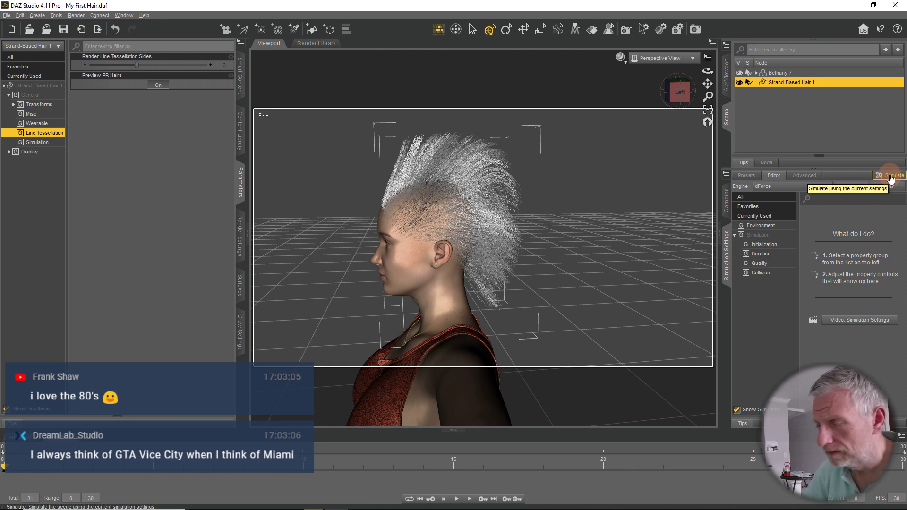
{"action": "left_click", "coordinate": [890, 177]}
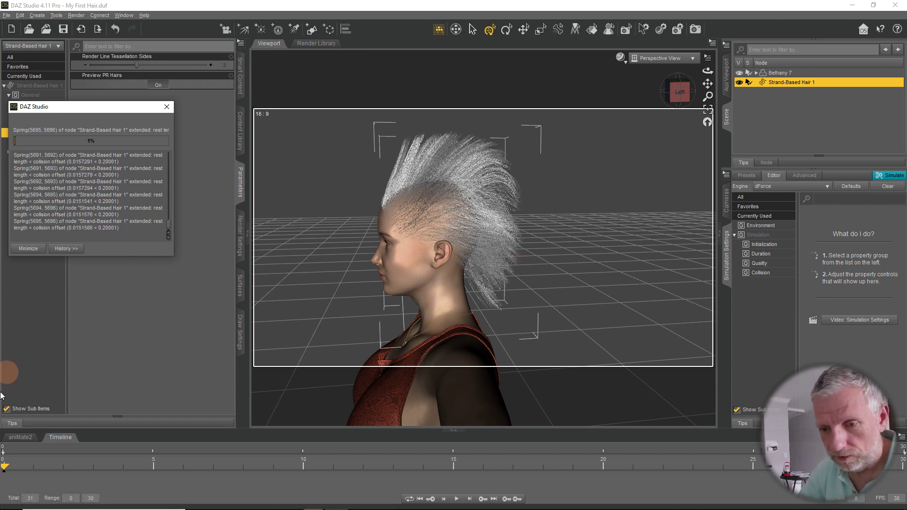
- Switch to Task Manager, end the Daz Studio Application task and close Task Manager
{"action": "left_click", "coordinate": [141, 499]}
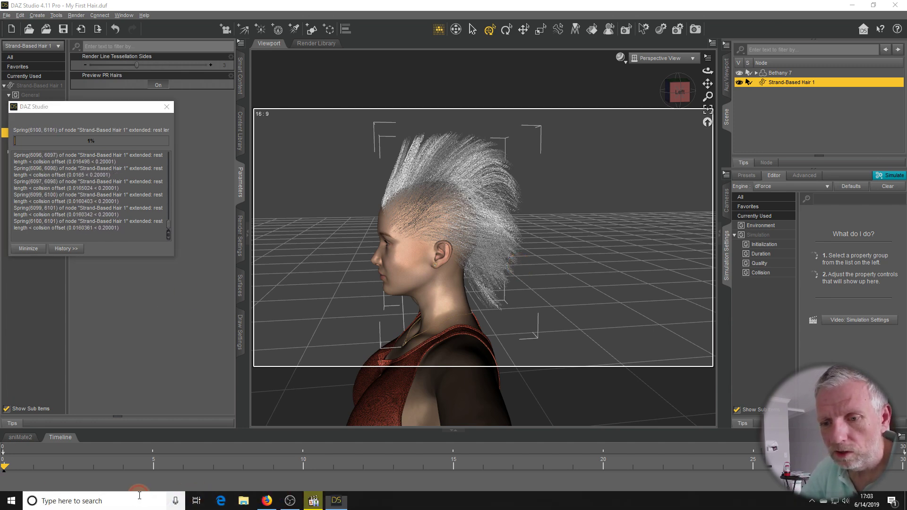
{"action": "type", "text": "task"}
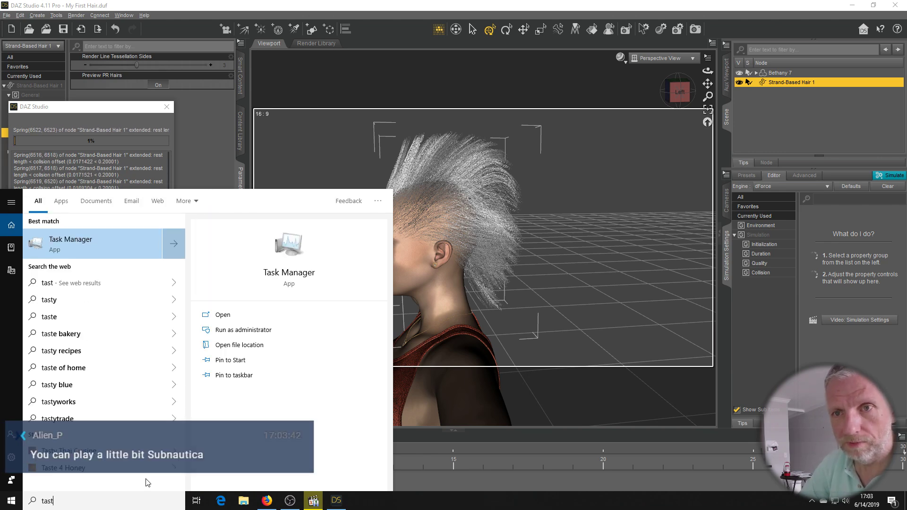
{"action": "left_click", "coordinate": [145, 478]}
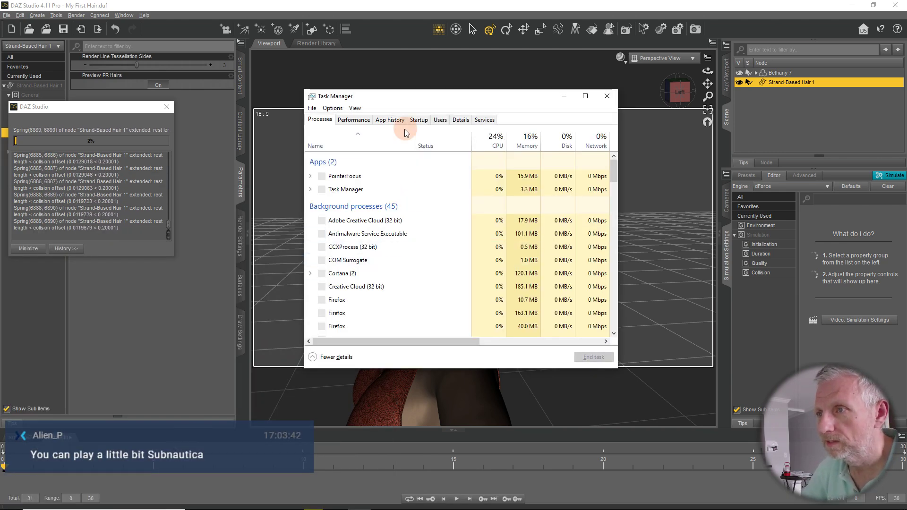
{"action": "left_click", "coordinate": [355, 176]}
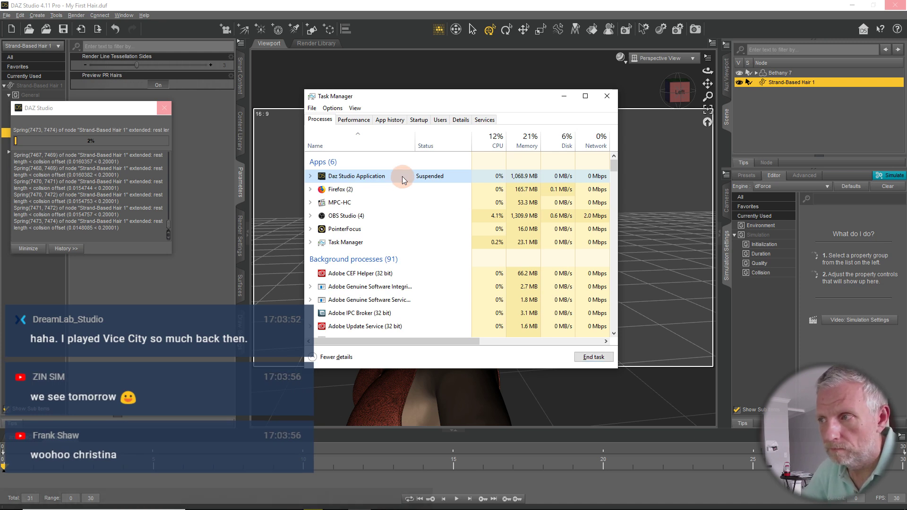
{"action": "left_click", "coordinate": [593, 357]}
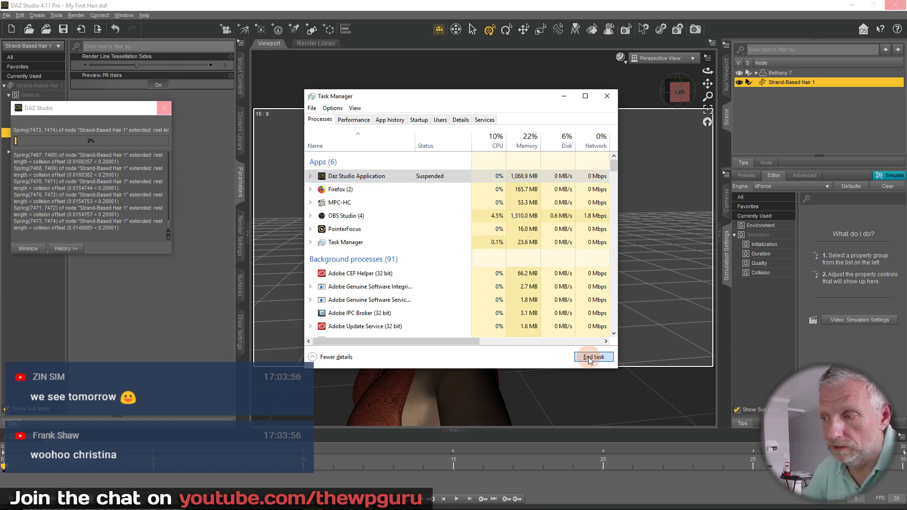
{"action": "left_click", "coordinate": [606, 96]}
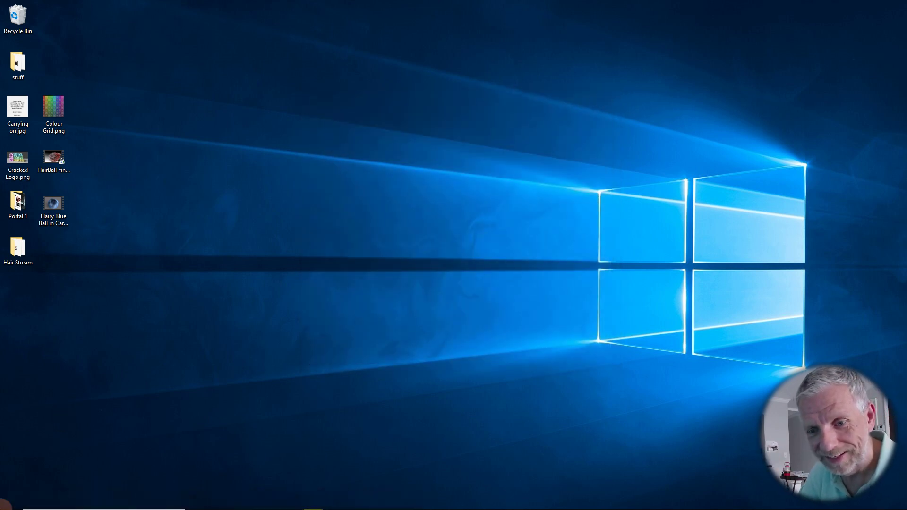
- Relaunch DAZ Studio 4.11 (64-bit) and reopen the recent scene My First Hair.duf
{"action": "left_click", "coordinate": [7, 502]}
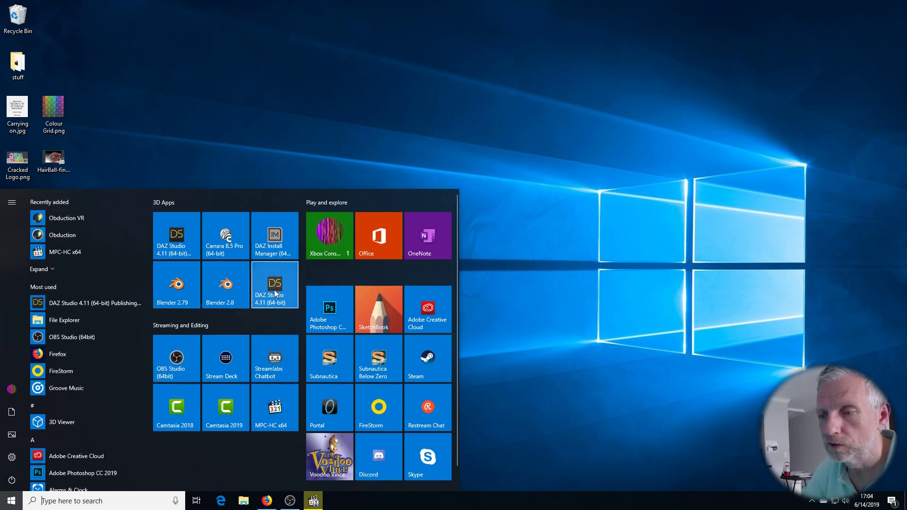
{"action": "left_click", "coordinate": [275, 290]}
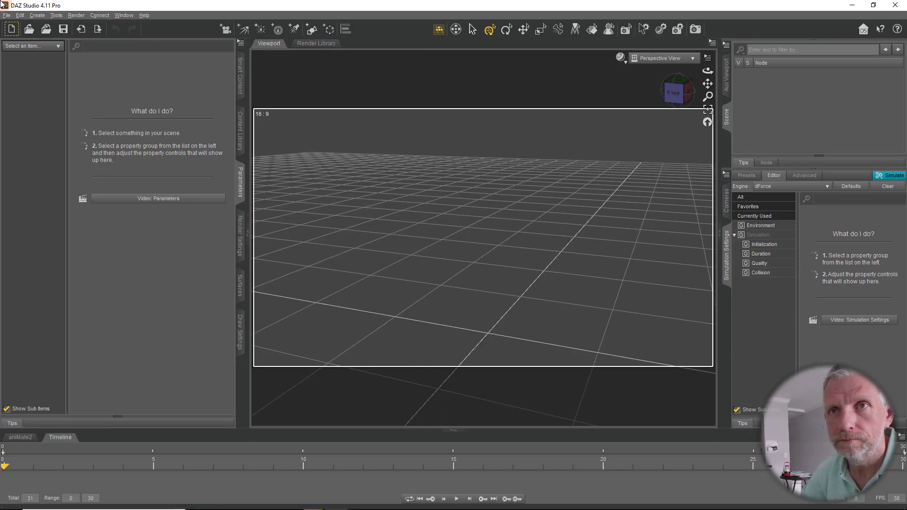
{"action": "left_click", "coordinate": [6, 15]}
{"action": "mouse_move", "coordinate": [59, 49]}
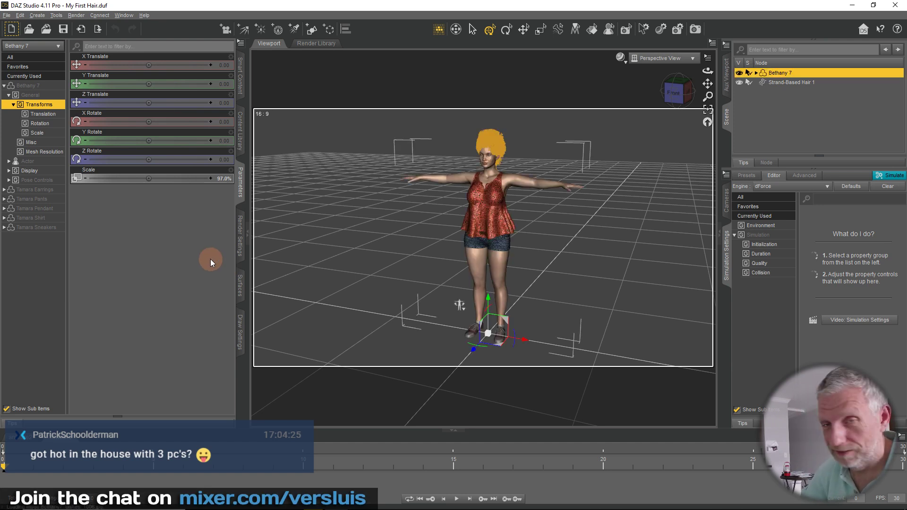
- Open Strand-Based Hair 1 for editing in the Strand-Based Hair Editor and go to its distribution stage
{"action": "scroll", "coordinate": [522, 225], "scroll_direction": "up", "scroll_amount": 3}
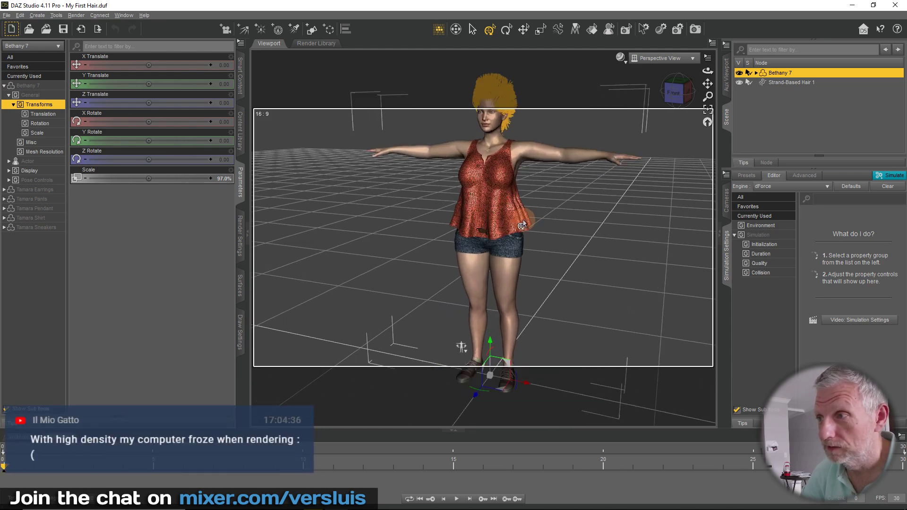
{"action": "scroll", "coordinate": [522, 222], "scroll_direction": "up", "scroll_amount": 5}
{"action": "middle_click_drag", "start_coordinate": [509, 204], "coordinate": [530, 233]}
{"action": "scroll", "coordinate": [509, 207], "scroll_direction": "up", "scroll_amount": 5}
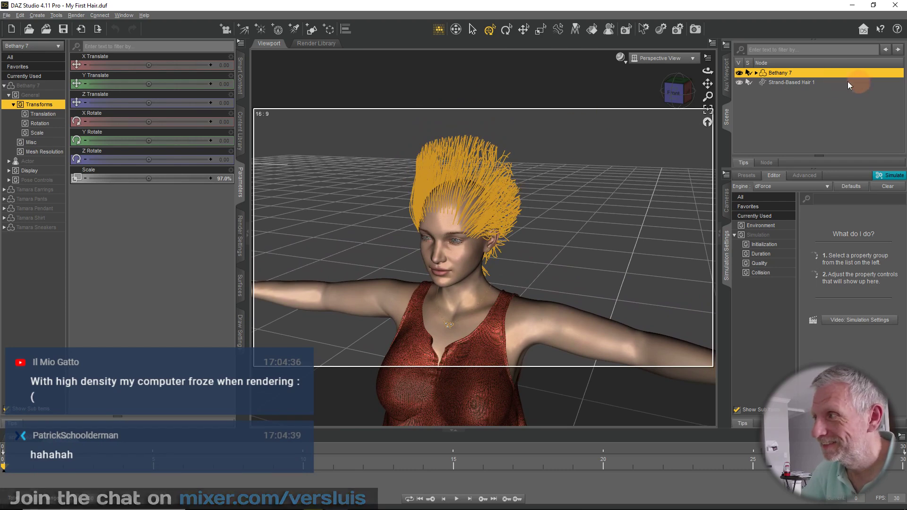
{"action": "left_click", "coordinate": [793, 82]}
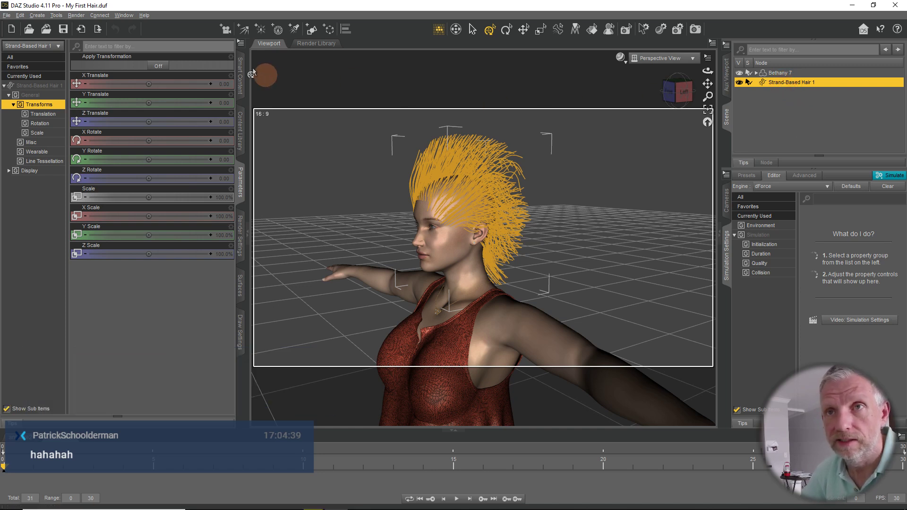
{"action": "left_click", "coordinate": [21, 16]}
{"action": "left_click", "coordinate": [63, 81]}
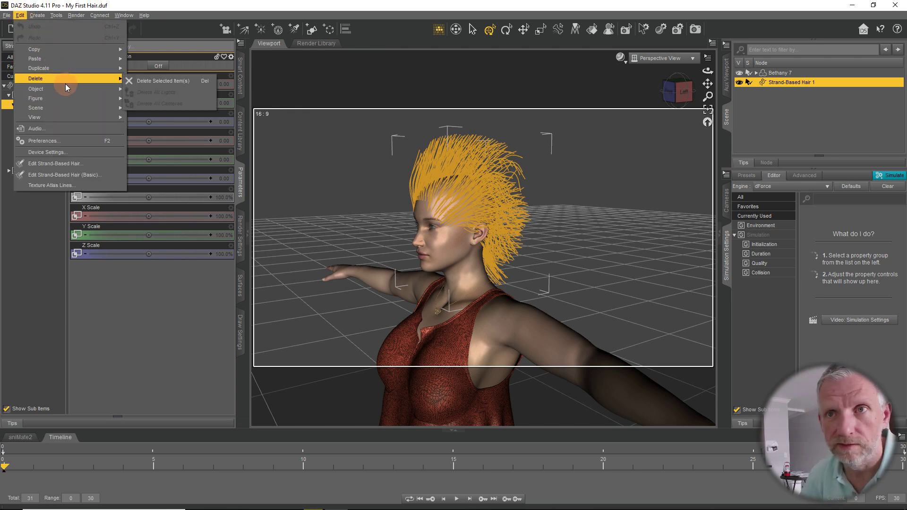
{"action": "left_click", "coordinate": [86, 165]}
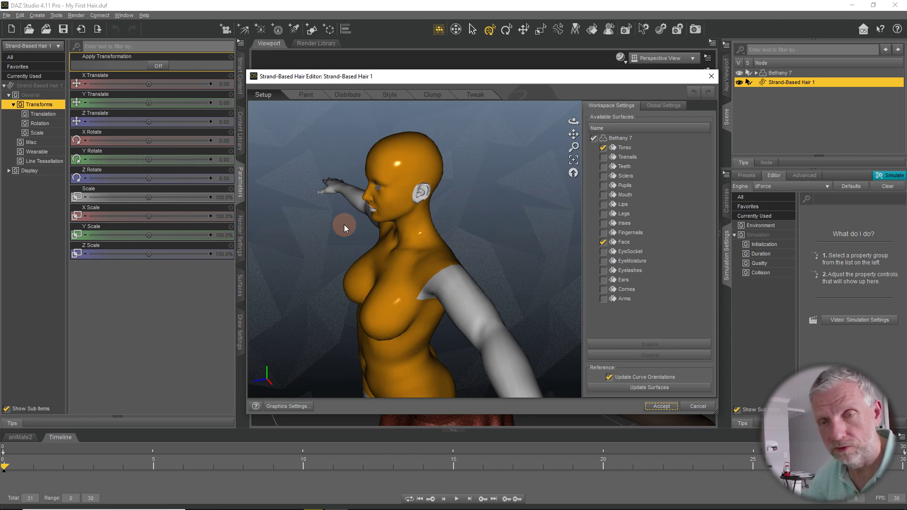
{"action": "left_click", "coordinate": [387, 96]}
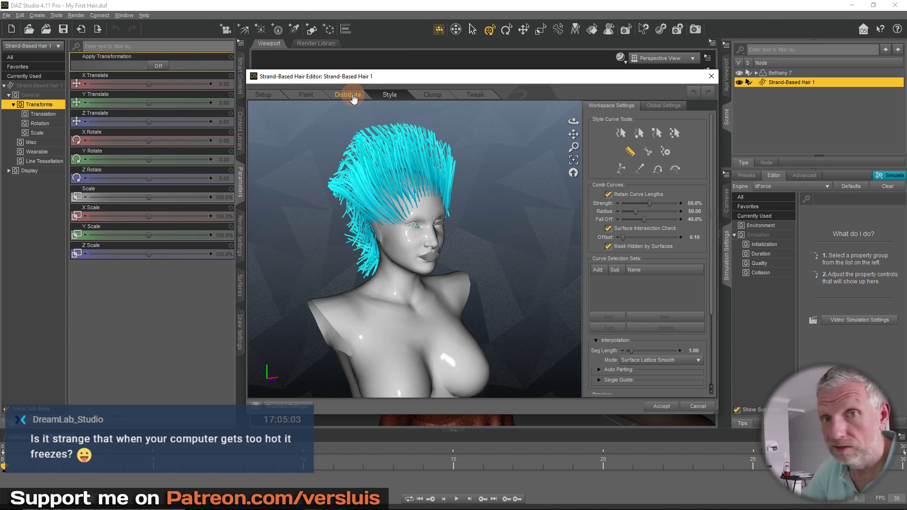
{"action": "left_click", "coordinate": [350, 95]}
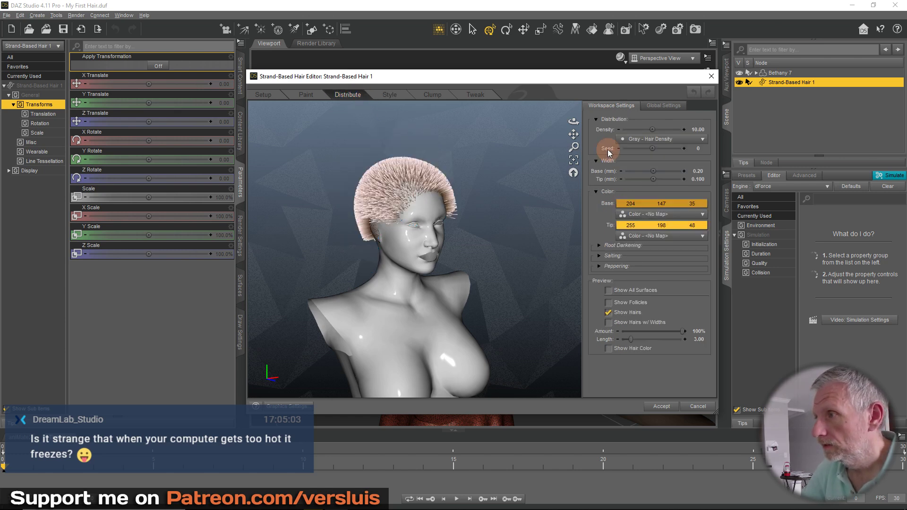
- Set the hair distribution density of Strand-Based Hair 1 to 1
{"action": "mouse_move", "coordinate": [652, 131]}
{"action": "left_mouse_down"}
{"action": "mouse_move", "coordinate": [638, 130]}
{"action": "mouse_move", "coordinate": [653, 130]}
{"action": "left_mouse_up"}
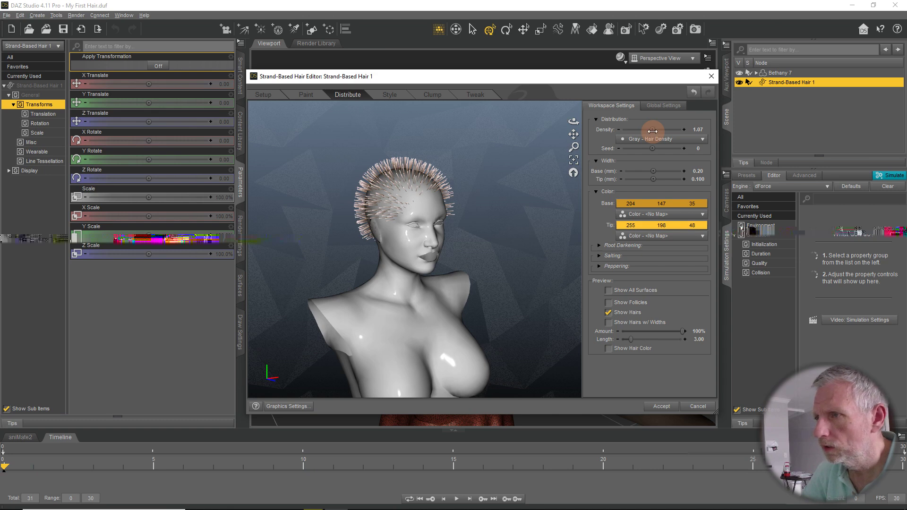
{"action": "left_click", "coordinate": [699, 129]}
{"action": "type", "text": "1"}
{"action": "key", "text": "Return"}
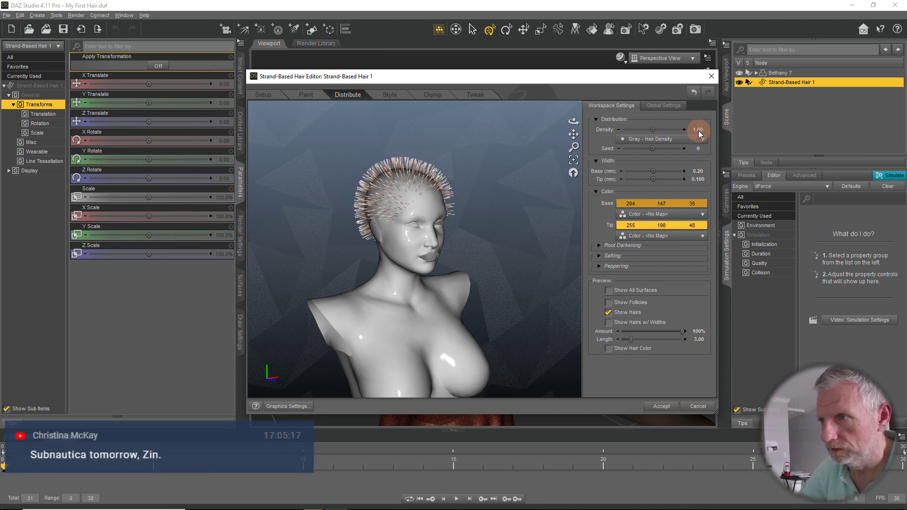
- Review the style, clump and tweak stages of the hair and accept the changes to close the editor
{"action": "left_click", "coordinate": [390, 94]}
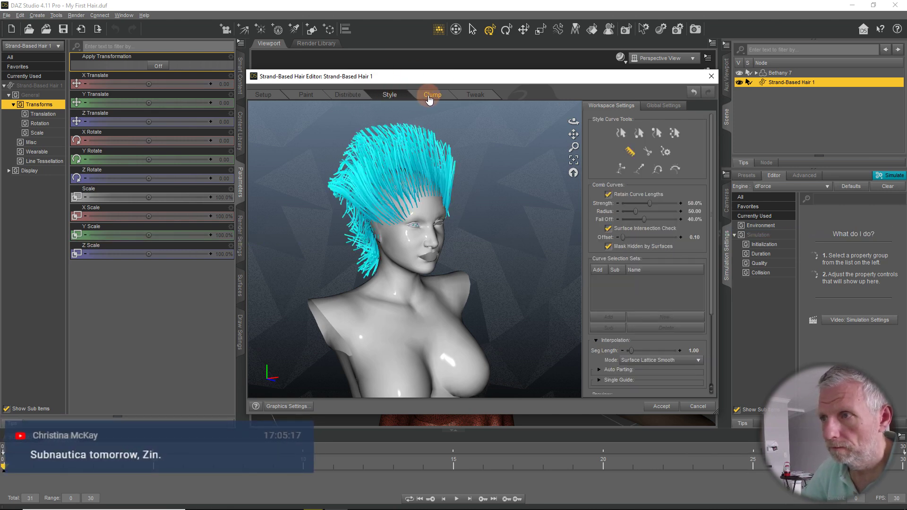
{"action": "left_click", "coordinate": [432, 95]}
{"action": "left_click", "coordinate": [475, 95]}
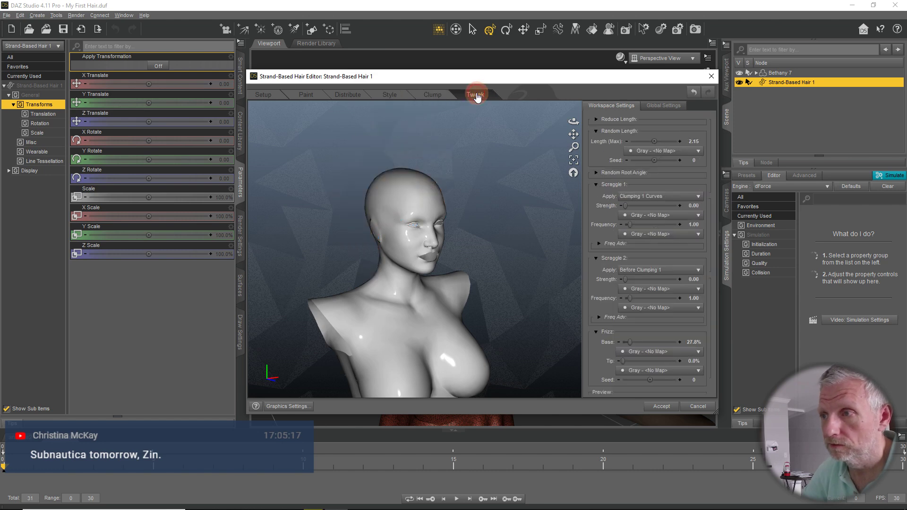
{"action": "left_click", "coordinate": [431, 96]}
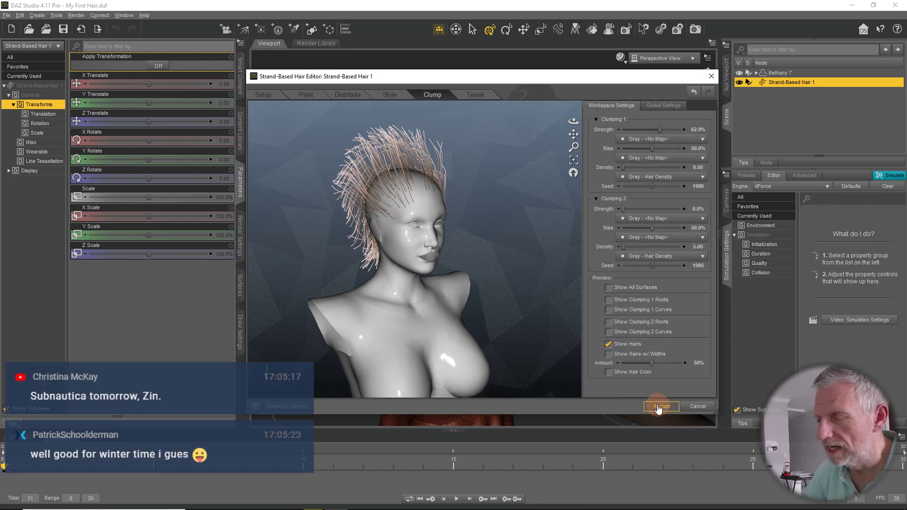
{"action": "left_click", "coordinate": [661, 407]}
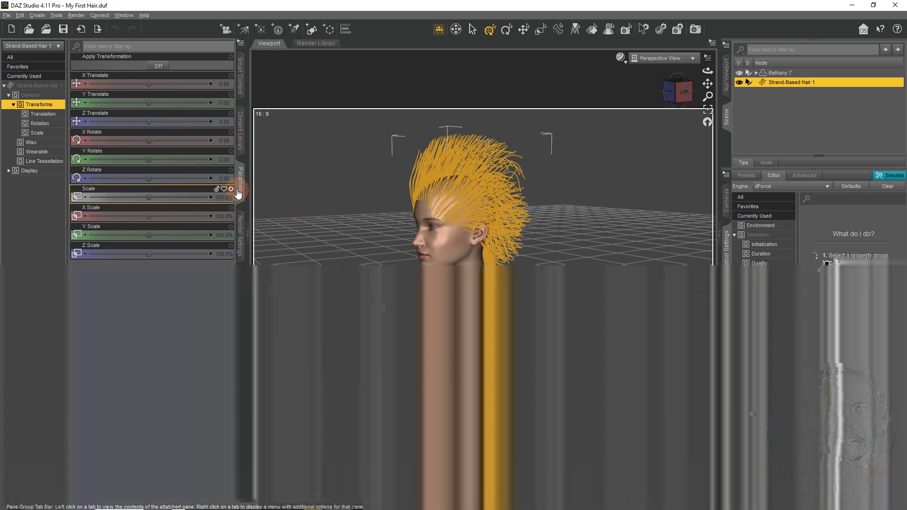
- Turn on Preview PR Hairs in the line tessellation settings of Strand-Based Hair 1
{"action": "left_click", "coordinate": [56, 161]}
{"action": "left_click", "coordinate": [158, 86]}
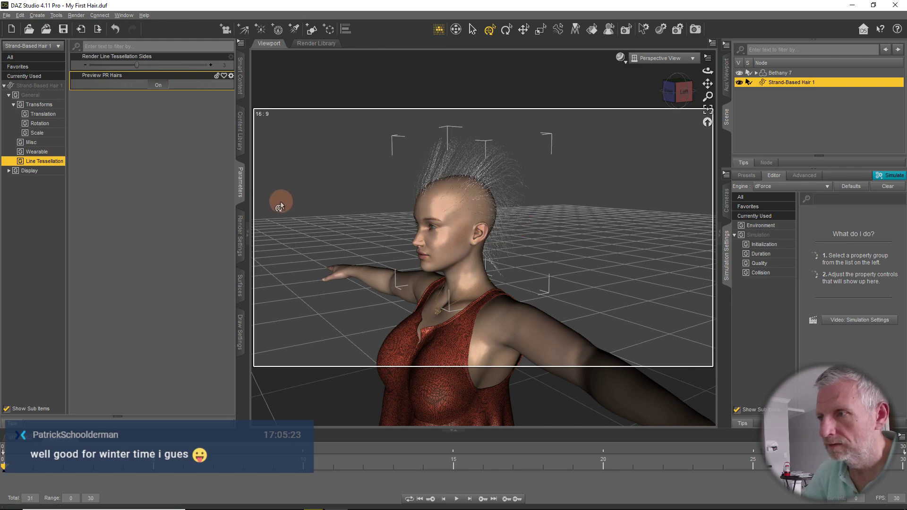
{"action": "mouse_move", "coordinate": [374, 257]}
{"action": "left_mouse_down"}
{"action": "mouse_move", "coordinate": [367, 253]}
{"action": "mouse_move", "coordinate": [377, 227]}
{"action": "mouse_move", "coordinate": [370, 256]}
{"action": "left_mouse_up"}
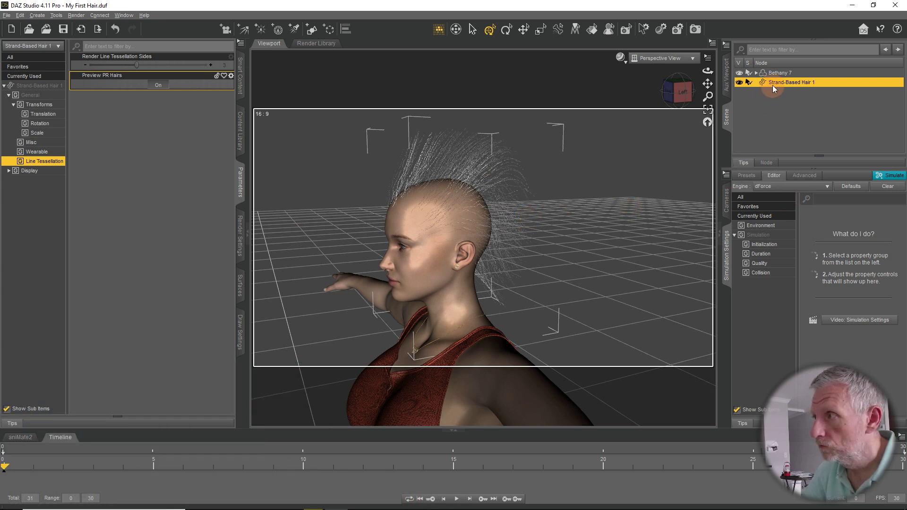
- Add a dForce Dynamic Surface modifier to Strand-Based Hair 1 and run the simulation
{"action": "left_click", "coordinate": [726, 175]}
{"action": "mouse_move", "coordinate": [764, 223]}
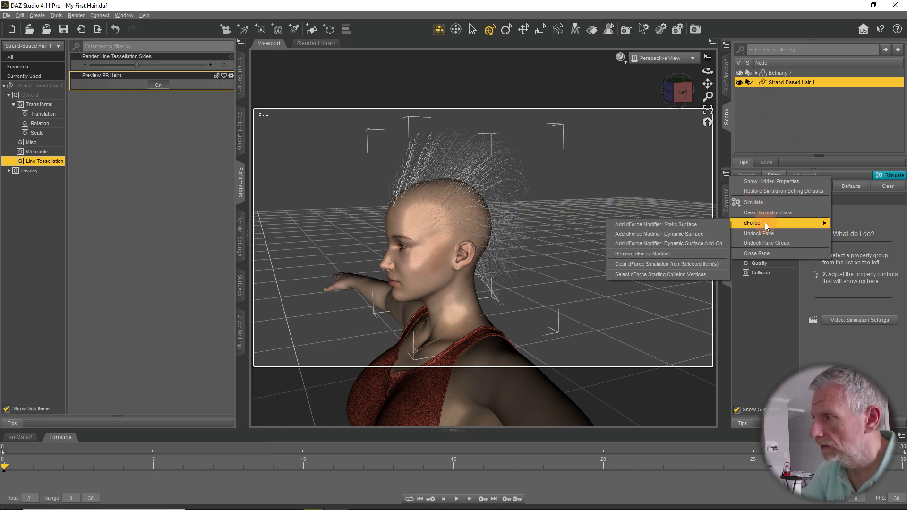
{"action": "left_click", "coordinate": [708, 234]}
{"action": "left_click", "coordinate": [892, 177]}
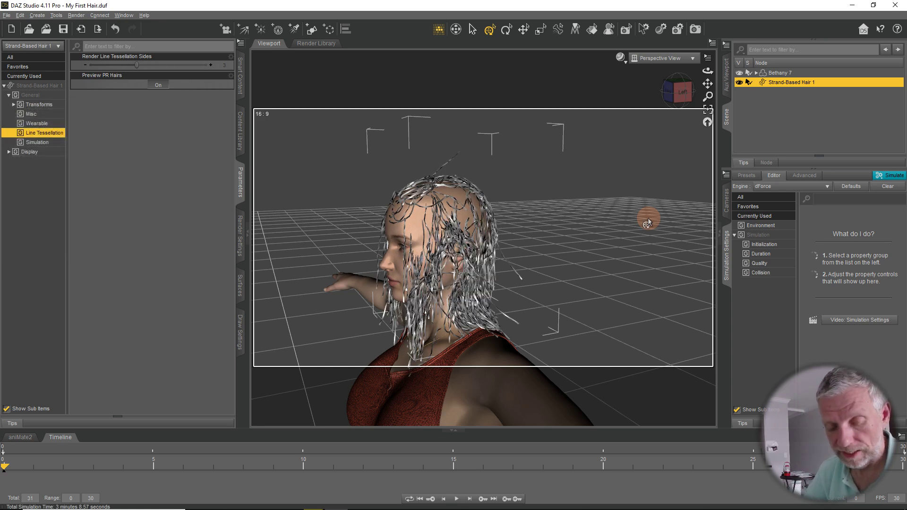
- Set Frames To Simulate to Animated (Use Timeline Play Range) and run the dForce hair simulation again
{"action": "middle_click_drag", "start_coordinate": [371, 283], "coordinate": [391, 287]}
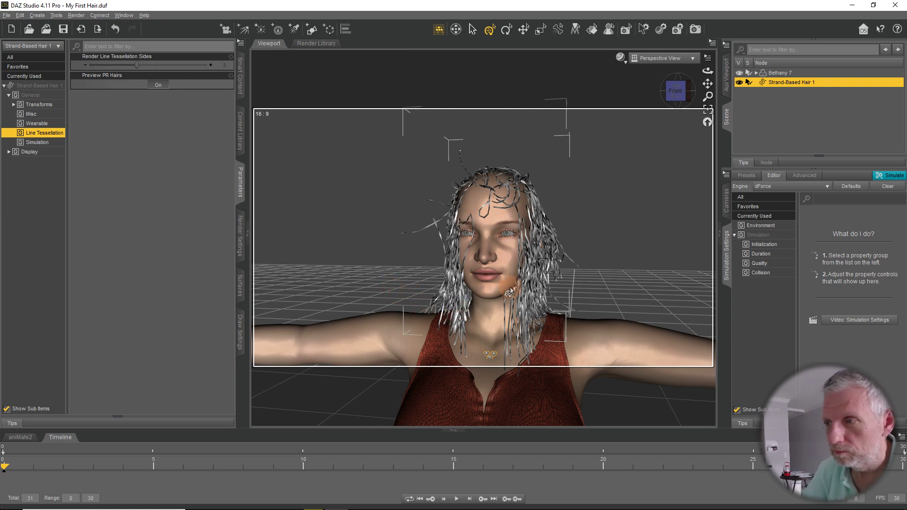
{"action": "middle_click_drag", "start_coordinate": [509, 293], "coordinate": [608, 211]}
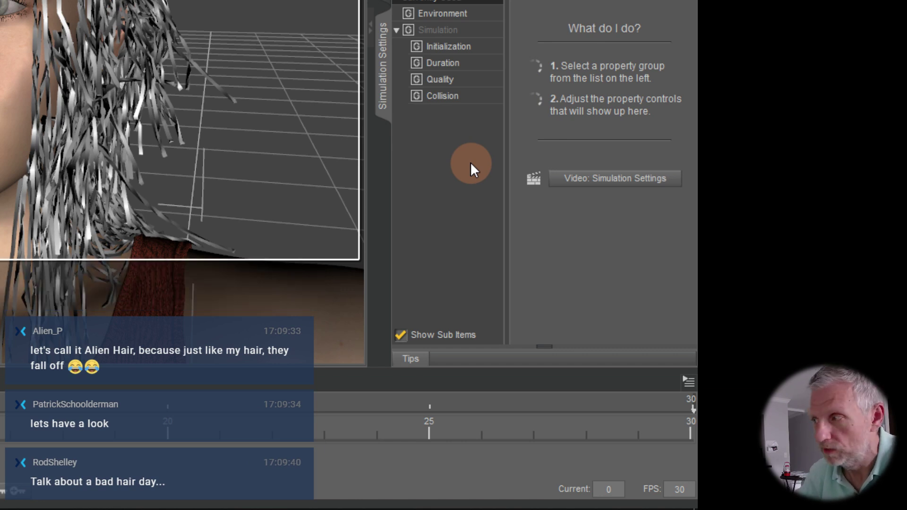
{"action": "left_click", "coordinate": [439, 31]}
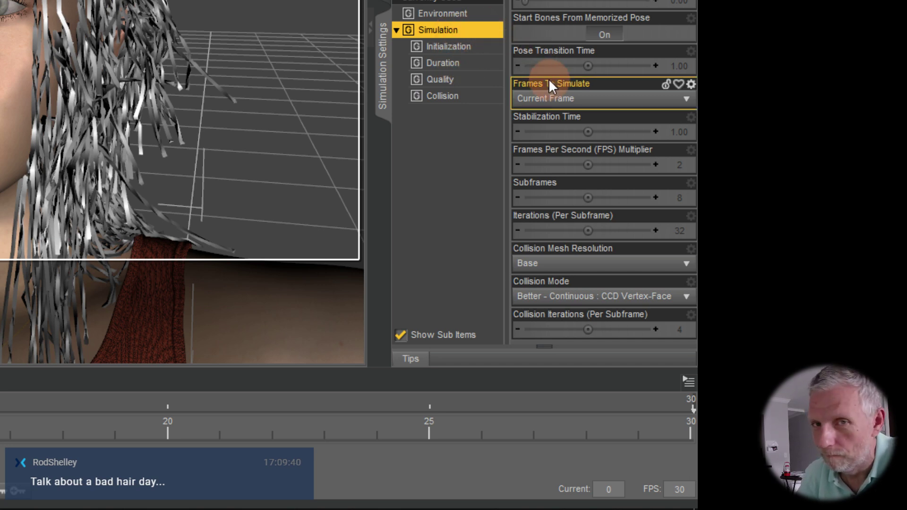
{"action": "left_click", "coordinate": [642, 105]}
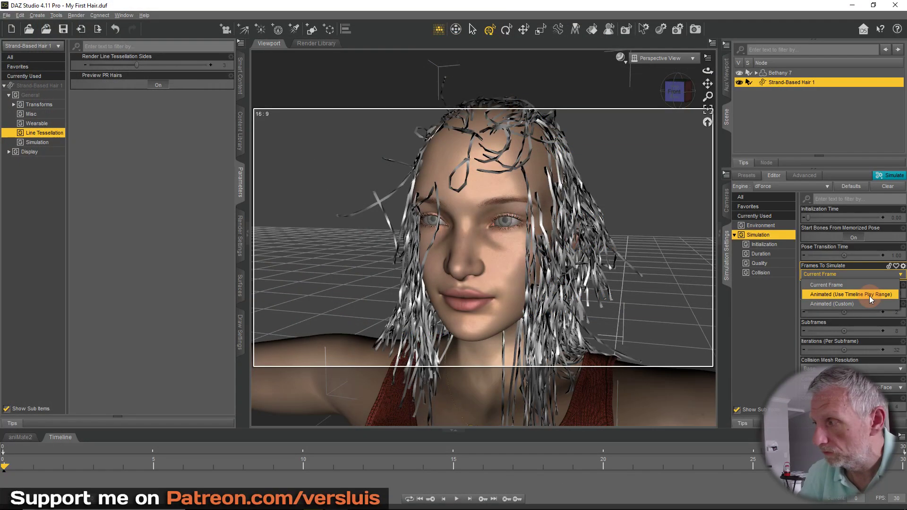
{"action": "left_click", "coordinate": [870, 295]}
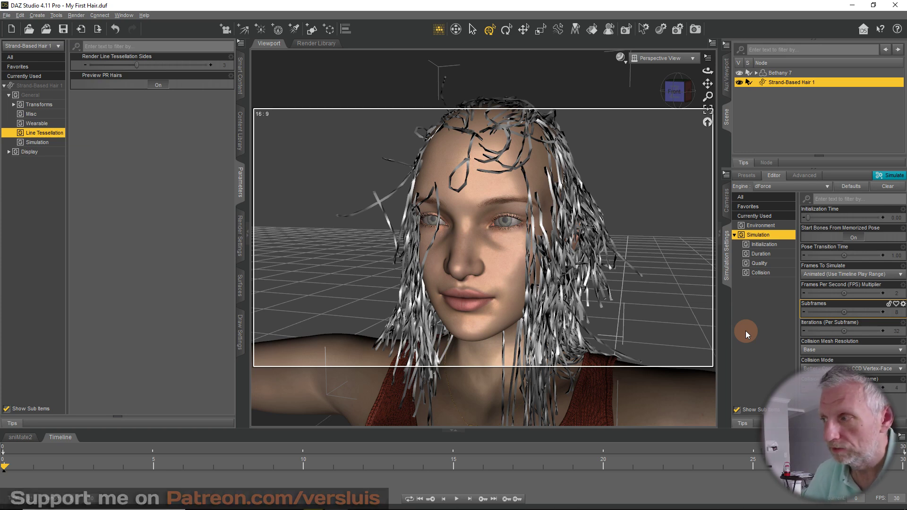
{"action": "left_click", "coordinate": [887, 176]}
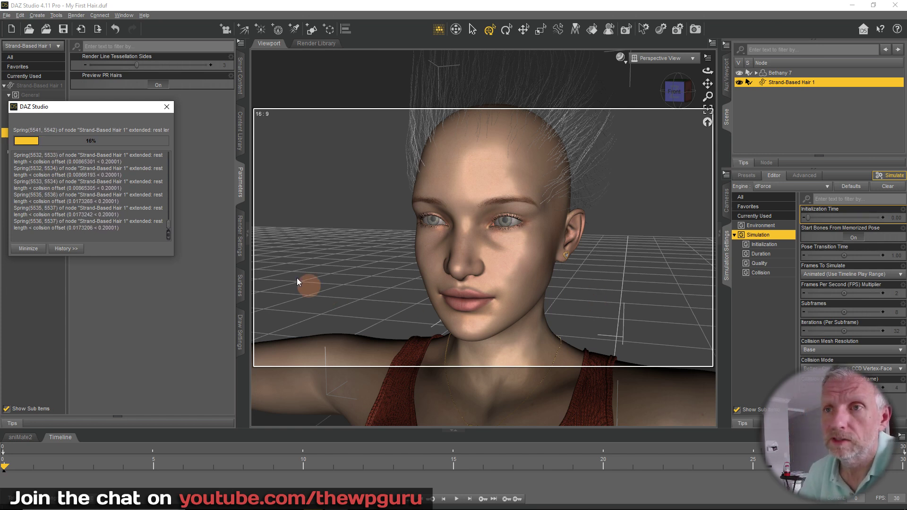
{"action": "left_click_drag", "start_coordinate": [120, 107], "coordinate": [142, 121]}
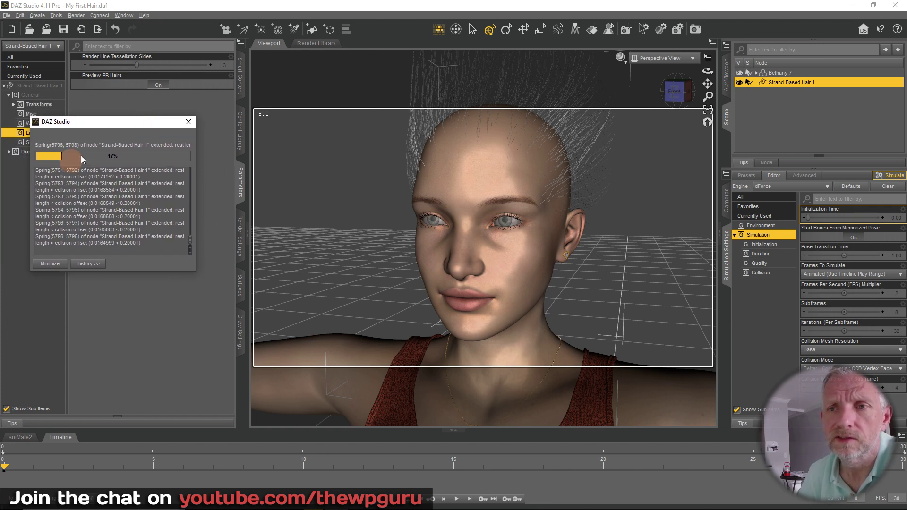
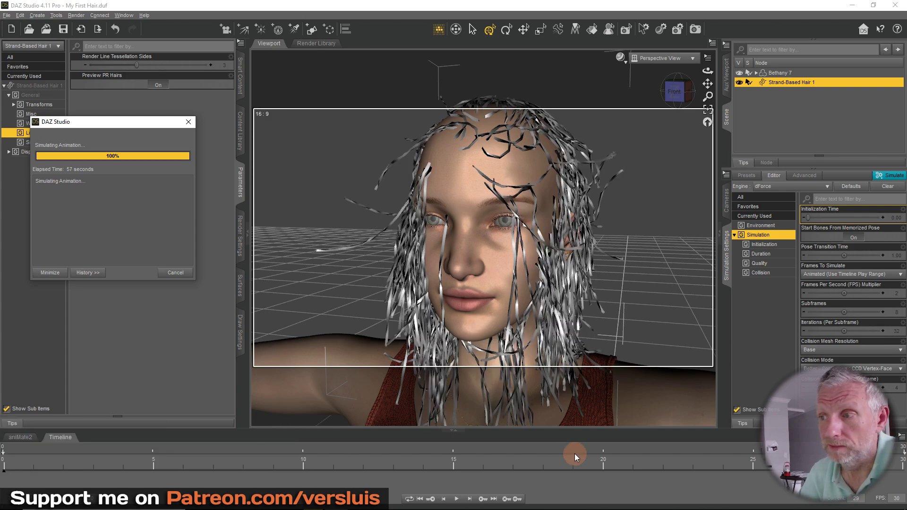
- Scrub the simulated animation to frame 4 and examine the hair from the side and front
{"action": "left_click_drag", "start_coordinate": [709, 460], "coordinate": [163, 455]}
{"action": "left_click_drag", "start_coordinate": [545, 316], "coordinate": [469, 299]}
{"action": "left_click_drag", "start_coordinate": [153, 466], "coordinate": [122, 473]}
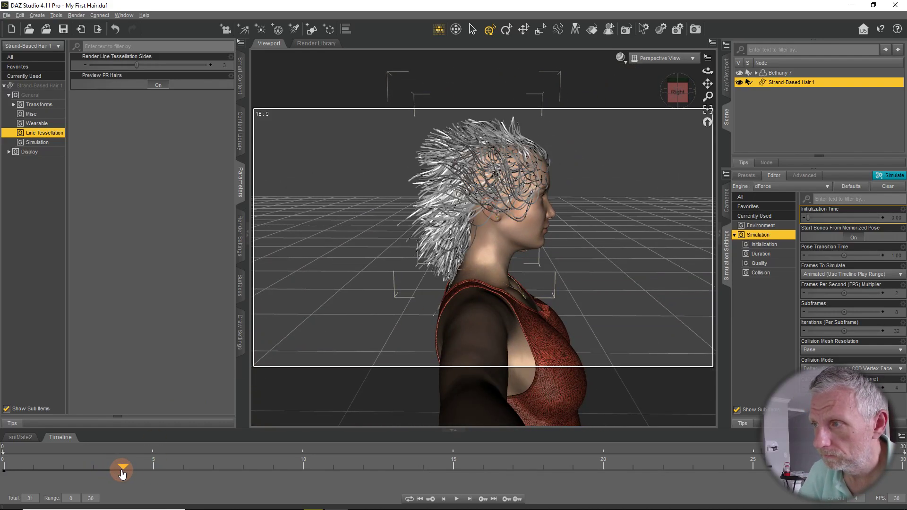
{"action": "left_click_drag", "start_coordinate": [497, 283], "coordinate": [557, 239]}
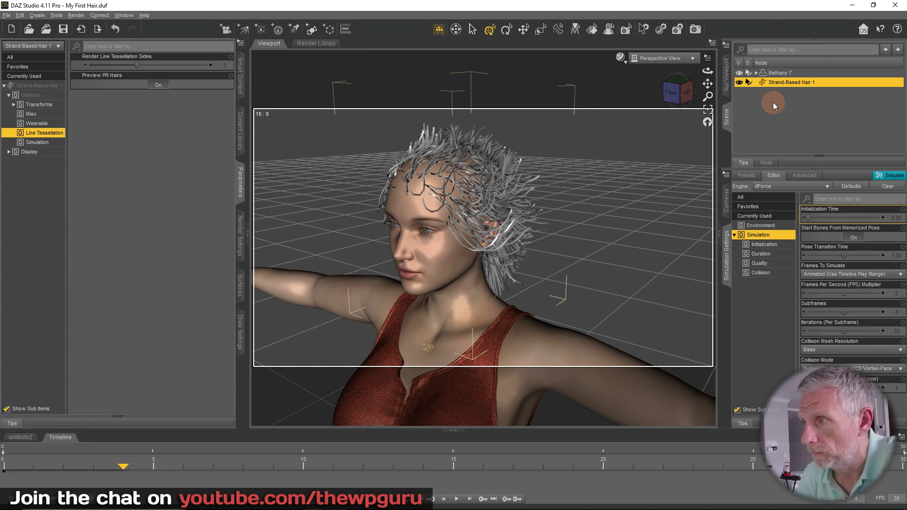
- Save the scene as My First Hair 1 in the Hair Stream folder
{"action": "left_click_drag", "start_coordinate": [191, 87], "coordinate": [215, 157]}
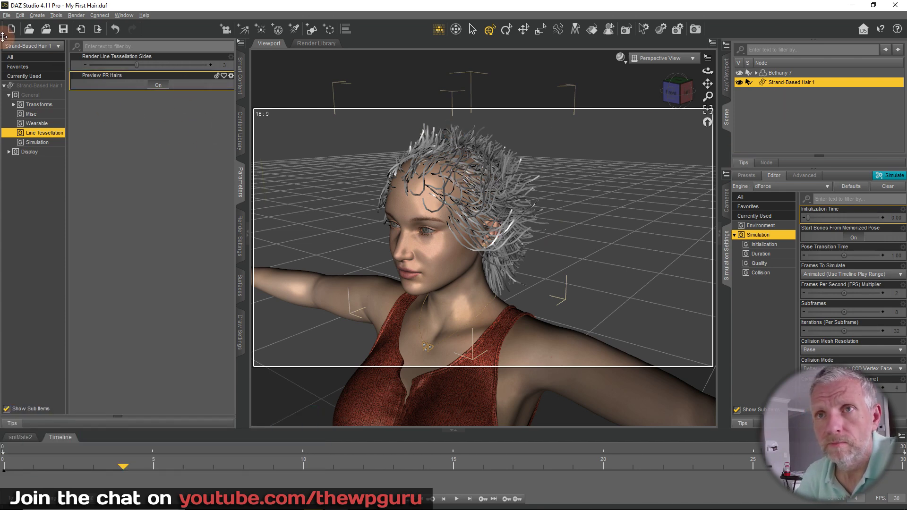
{"action": "left_click", "coordinate": [6, 15]}
{"action": "mouse_move", "coordinate": [50, 84]}
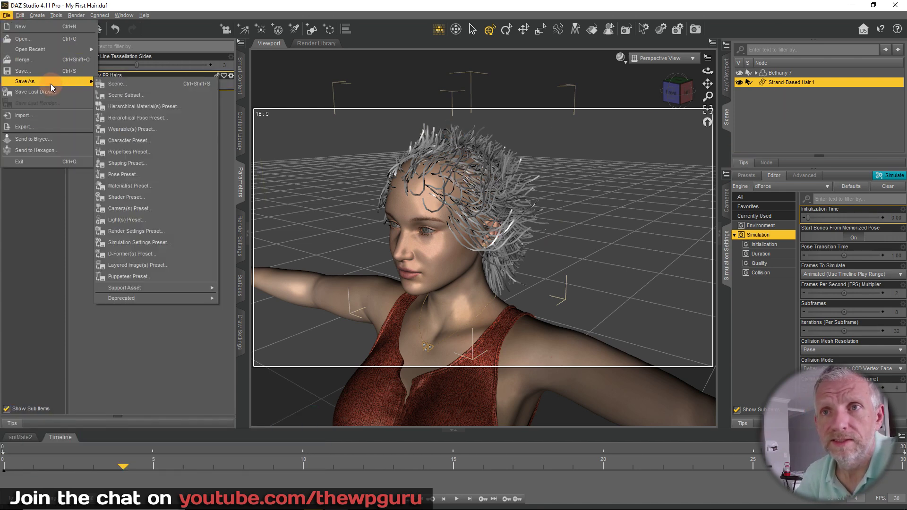
{"action": "left_click", "coordinate": [98, 84]}
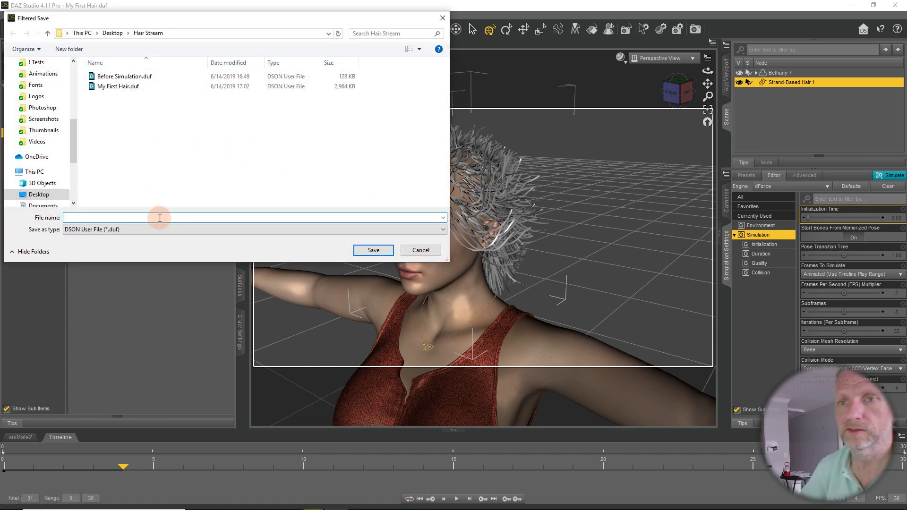
{"action": "left_click", "coordinate": [120, 87]}
{"action": "left_click", "coordinate": [143, 217]}
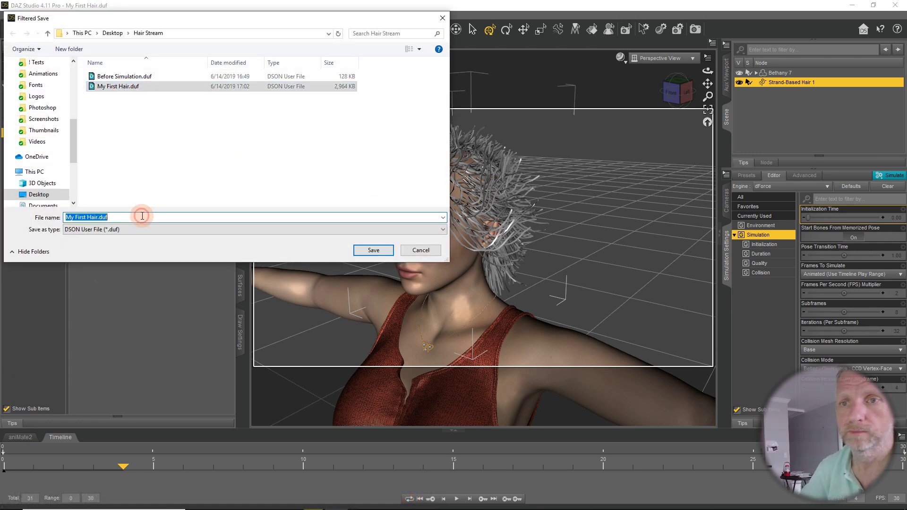
{"action": "left_click", "coordinate": [142, 216]}
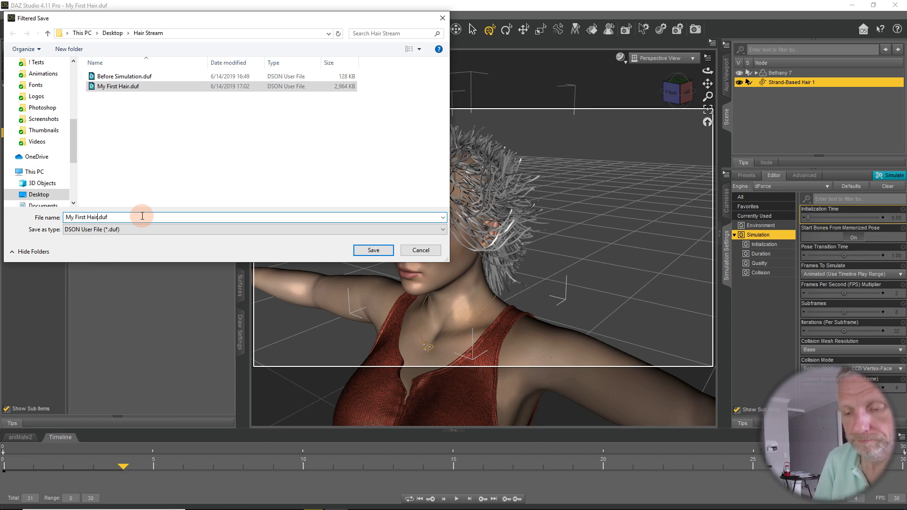
{"action": "key", "text": "Return"}
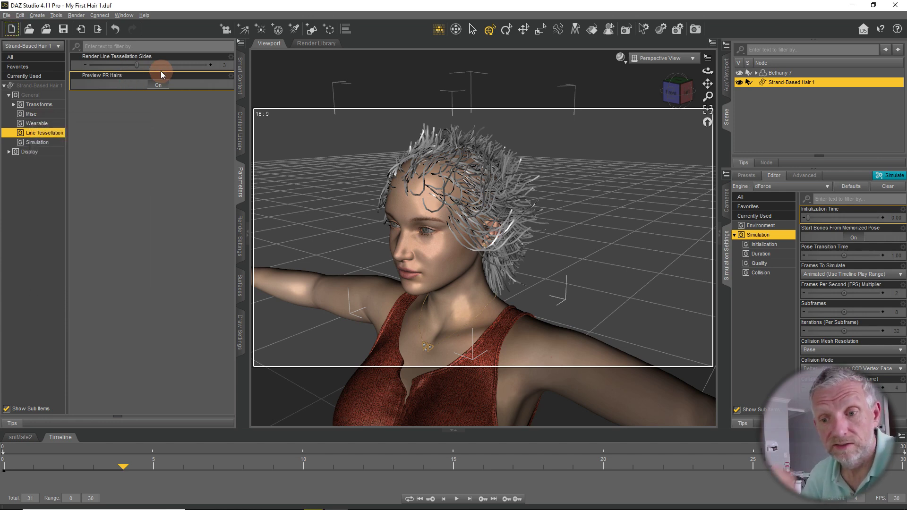
- Try Render Line Tessellation Sides values of 2 and 6 on the hair and restore the original setting
{"action": "scroll", "coordinate": [455, 230], "scroll_direction": "up", "scroll_amount": 5}
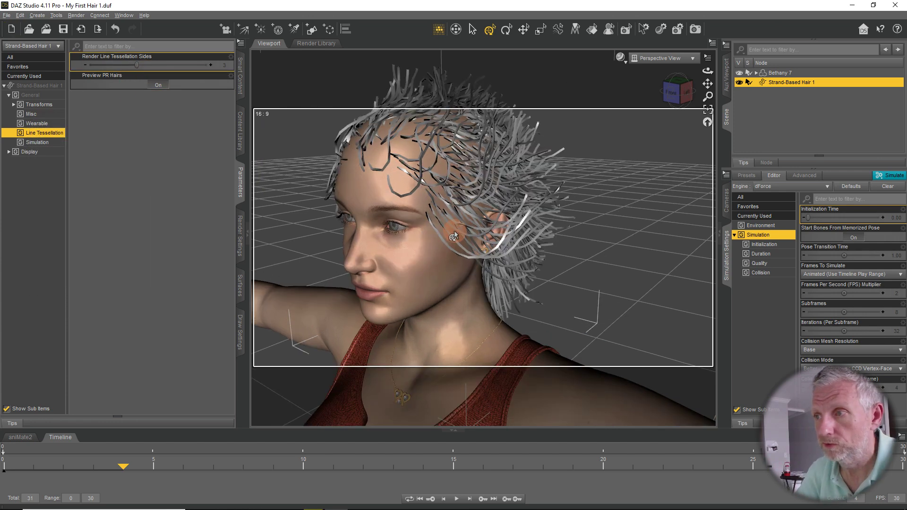
{"action": "left_click_drag", "start_coordinate": [138, 68], "coordinate": [124, 65]}
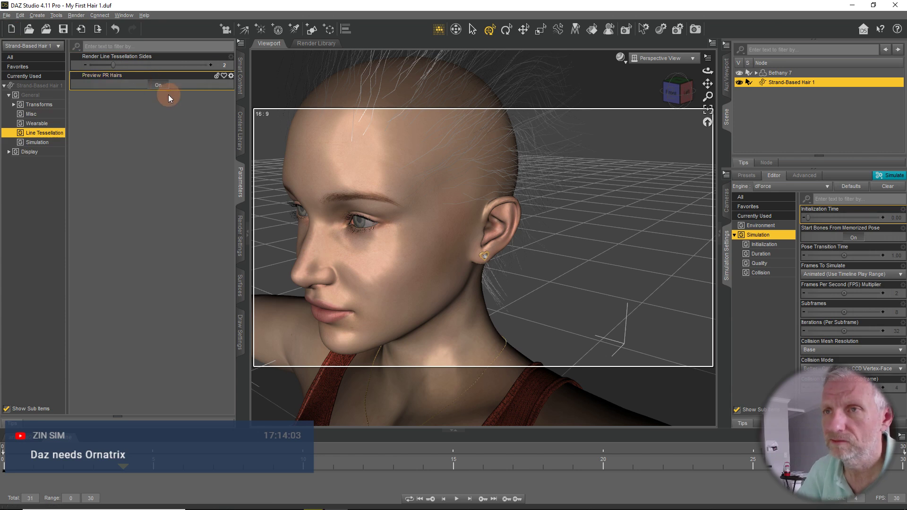
{"action": "left_click_drag", "start_coordinate": [108, 65], "coordinate": [175, 66]}
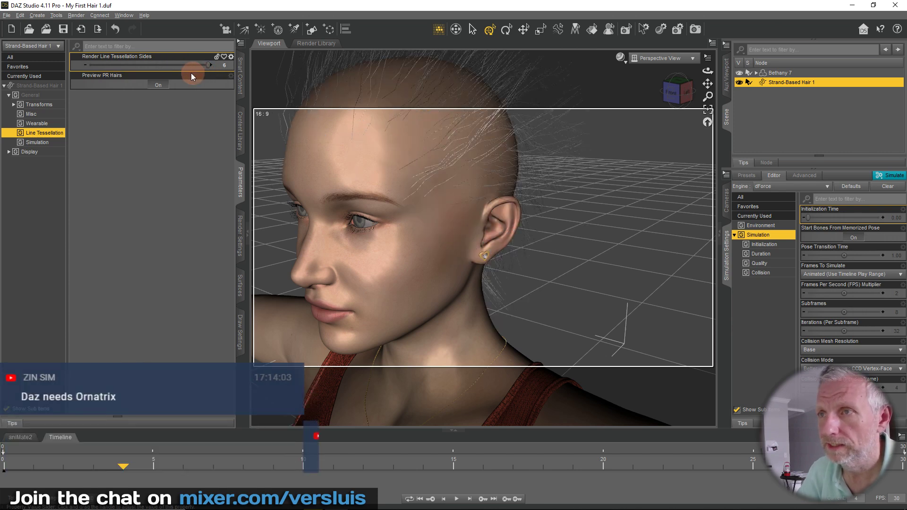
{"action": "left_click_drag", "start_coordinate": [162, 64], "coordinate": [137, 65]}
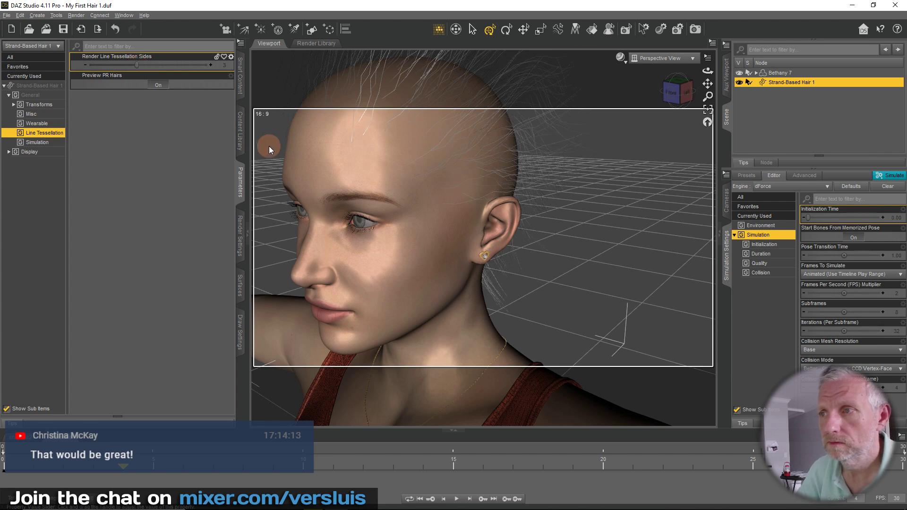
{"action": "middle_click_drag", "start_coordinate": [296, 166], "coordinate": [303, 170]}
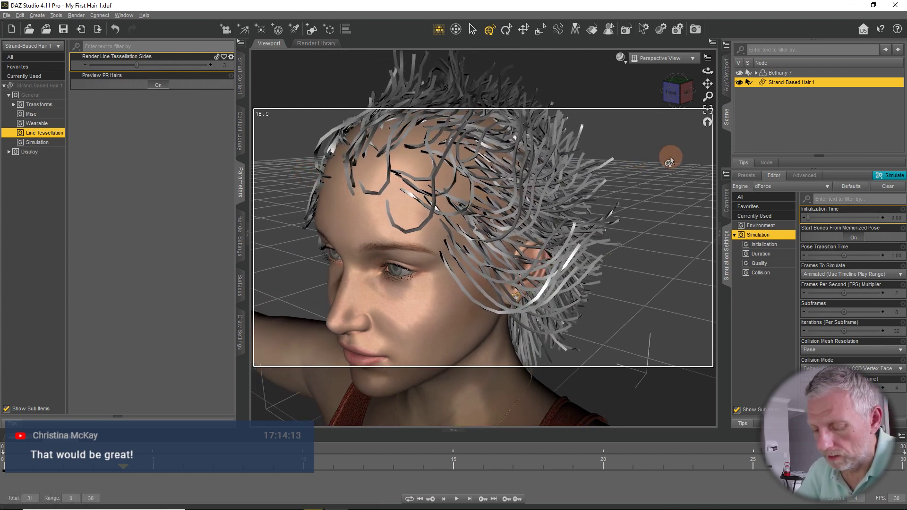
- Delete Strand-Based Hair 1 from the scene and select the Bethany 7 figure
{"action": "right_click", "coordinate": [835, 82]}
{"action": "left_click", "coordinate": [854, 100]}
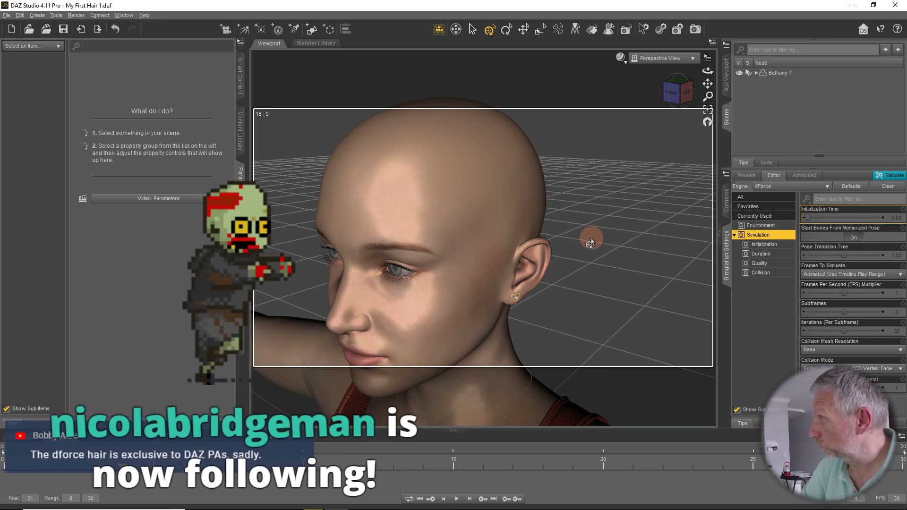
{"action": "left_click_drag", "start_coordinate": [496, 253], "coordinate": [502, 256], "text": "alt"}
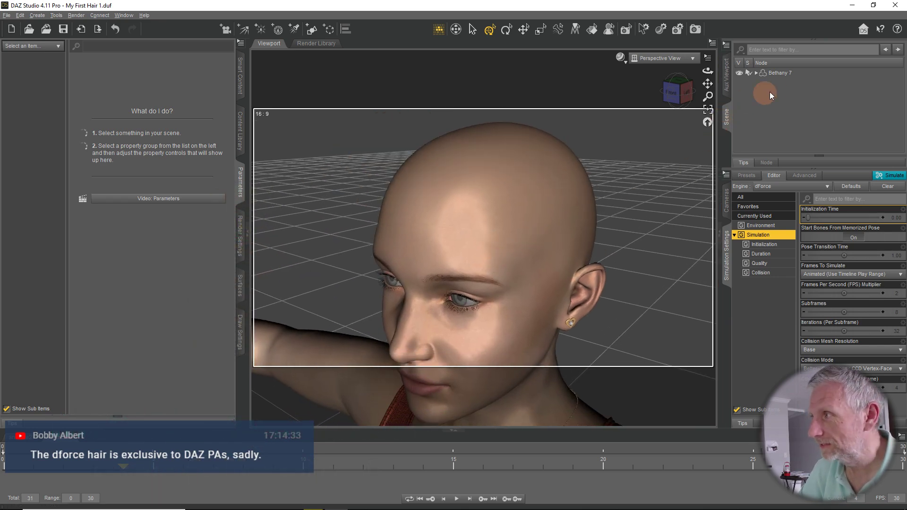
{"action": "left_click", "coordinate": [778, 75]}
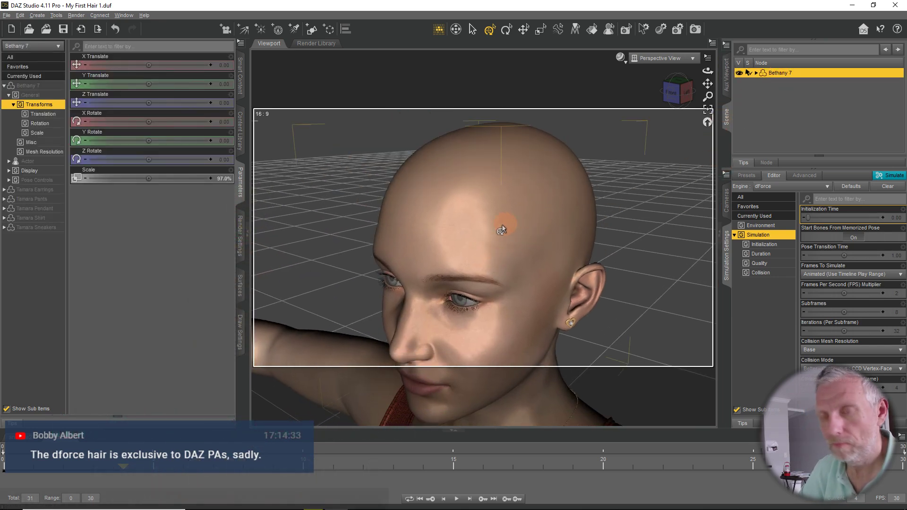
{"action": "mouse_move", "coordinate": [497, 231]}
{"action": "left_mouse_down", "text": "alt"}
{"action": "mouse_move", "coordinate": [504, 252]}
{"action": "mouse_move", "coordinate": [501, 215]}
{"action": "left_mouse_up", "text": "alt"}
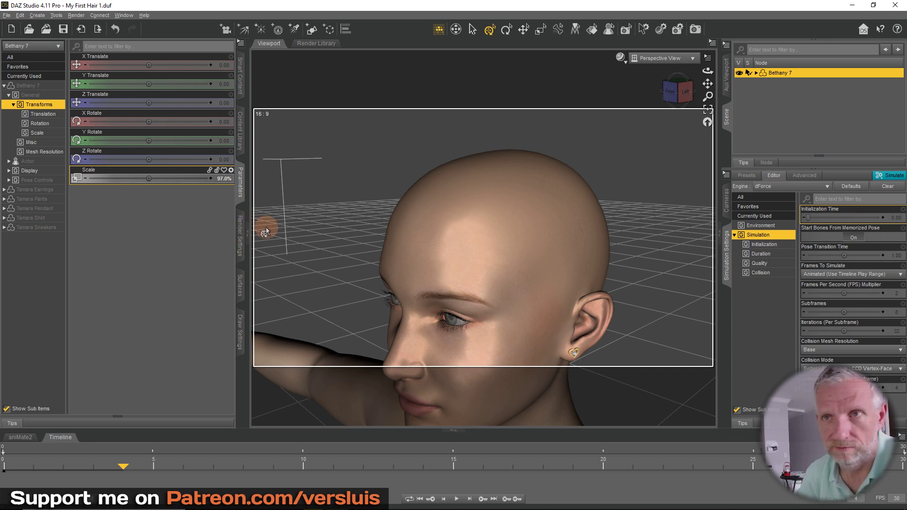
- Create Strand-Based Hair 1 fitted to Bethany 7 with default settings and enable the Torso surface for hair
{"action": "left_click", "coordinate": [38, 15]}
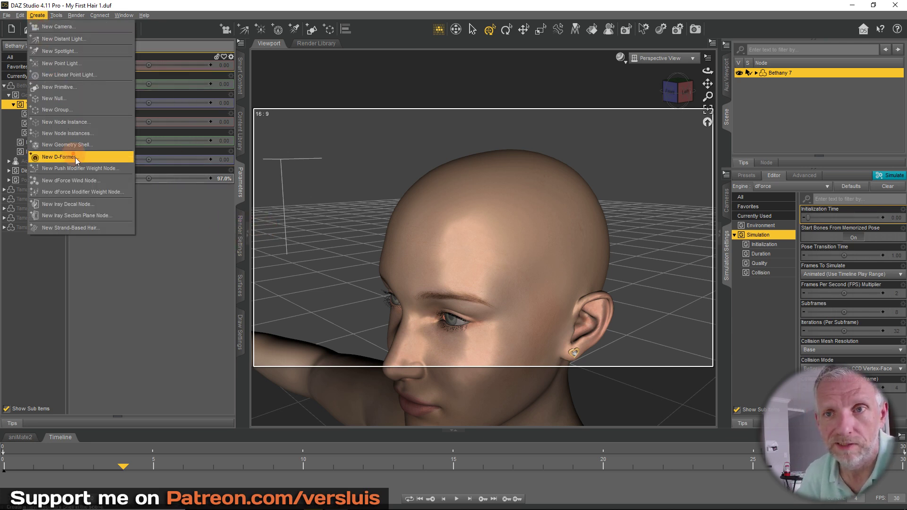
{"action": "left_click", "coordinate": [103, 226]}
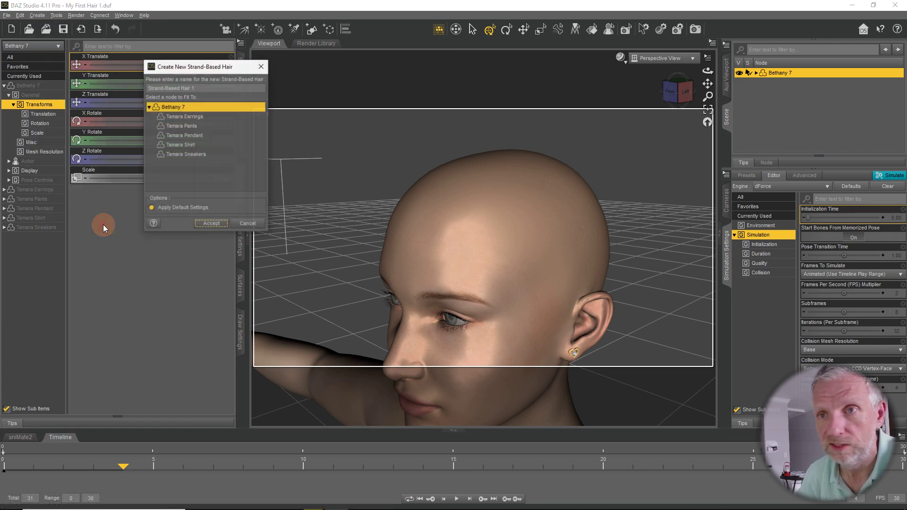
{"action": "left_click", "coordinate": [212, 224]}
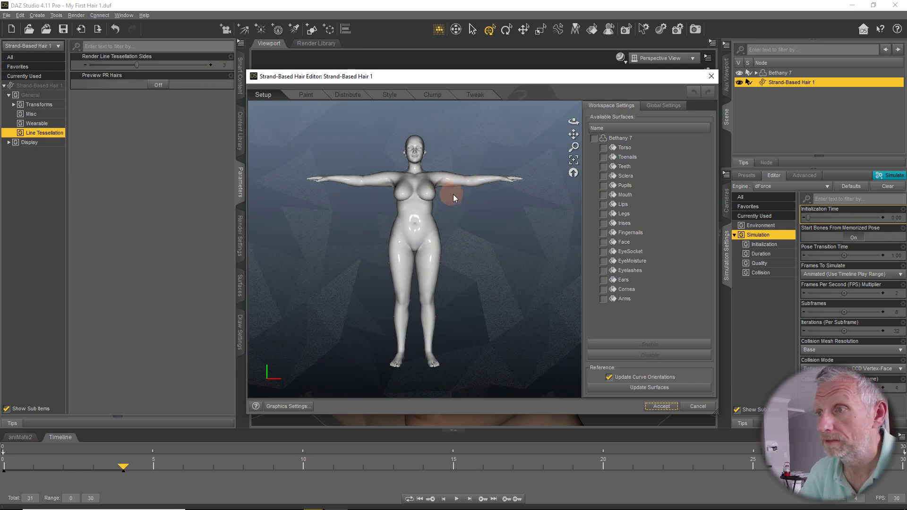
{"action": "left_click", "coordinate": [604, 148]}
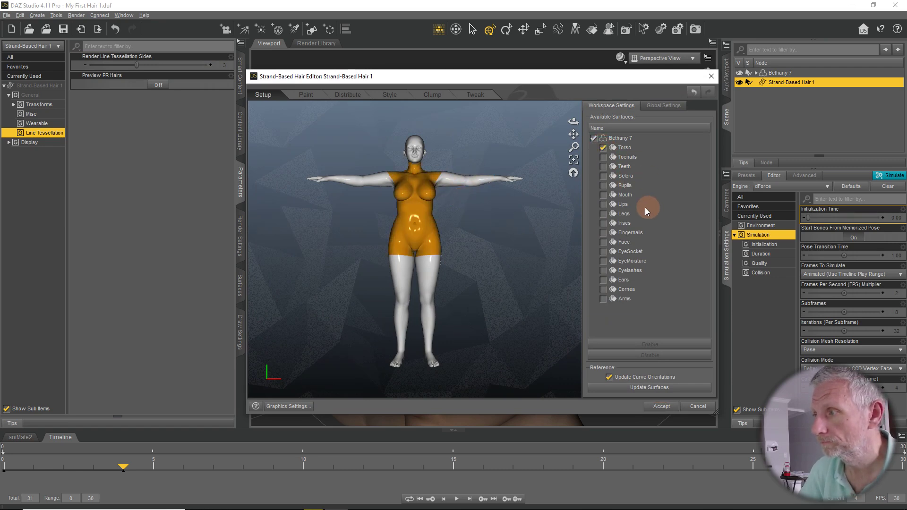
{"action": "left_click_drag", "start_coordinate": [488, 243], "coordinate": [531, 234]}
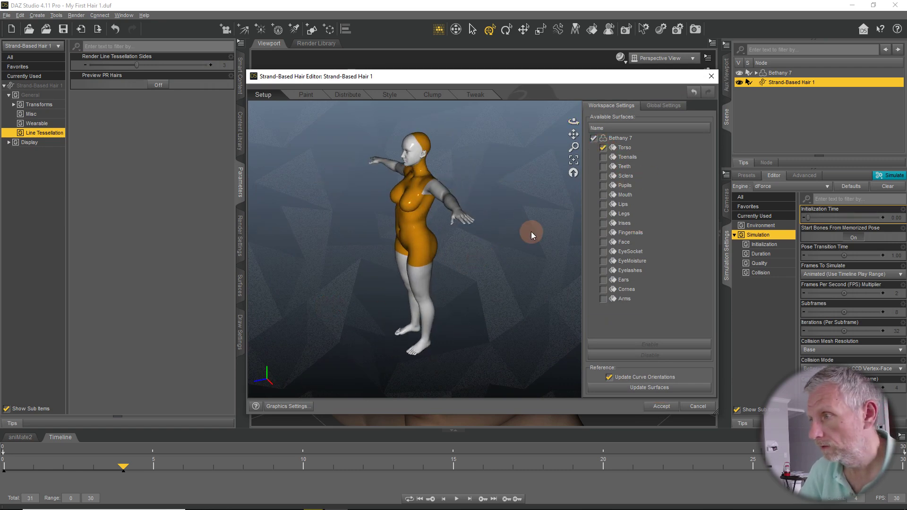
- Go to the Paint stage of the hair editor and set the density brush's symmetry to Texture U
{"action": "left_click", "coordinate": [312, 95]}
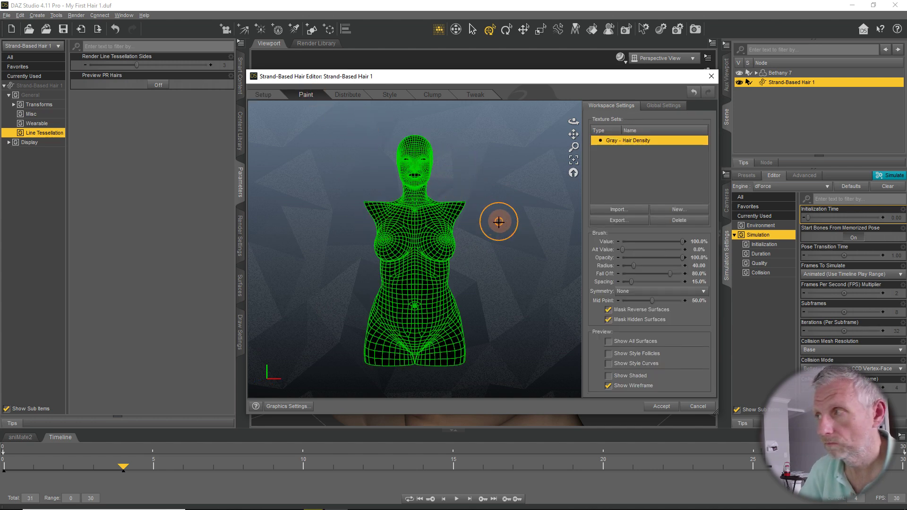
{"action": "left_click_drag", "start_coordinate": [469, 230], "coordinate": [308, 265], "text": "ctrl+alt"}
{"action": "scroll", "coordinate": [395, 207], "scroll_direction": "up", "scroll_amount": 6}
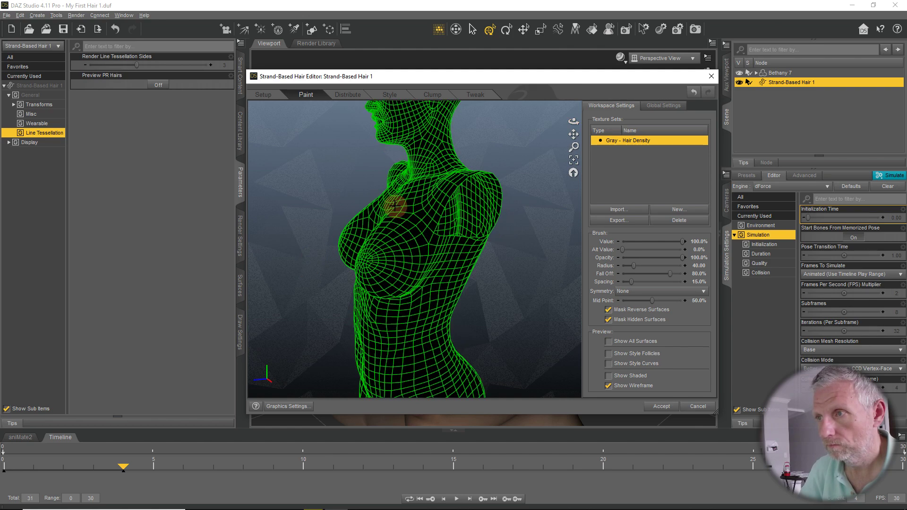
{"action": "right_click_drag", "start_coordinate": [408, 227], "coordinate": [411, 307], "text": "ctrl+alt"}
{"action": "left_click_drag", "start_coordinate": [410, 308], "coordinate": [342, 283], "text": "ctrl+alt"}
{"action": "left_click", "coordinate": [661, 292]}
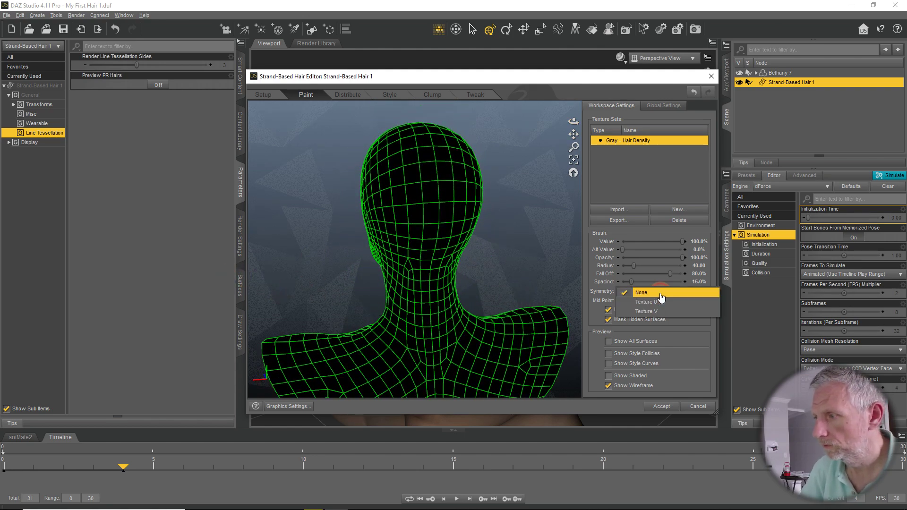
{"action": "left_click", "coordinate": [646, 301]}
- Paint hair density over the whole scalp, from the back of the head to the forehead and above the ears
{"action": "mouse_move", "coordinate": [445, 157]}
{"action": "left_mouse_down"}
{"action": "mouse_move", "coordinate": [383, 145]}
{"action": "mouse_move", "coordinate": [404, 158]}
{"action": "mouse_move", "coordinate": [421, 208]}
{"action": "mouse_move", "coordinate": [444, 208]}
{"action": "mouse_move", "coordinate": [432, 217]}
{"action": "mouse_move", "coordinate": [456, 217]}
{"action": "mouse_move", "coordinate": [459, 185]}
{"action": "left_mouse_up"}
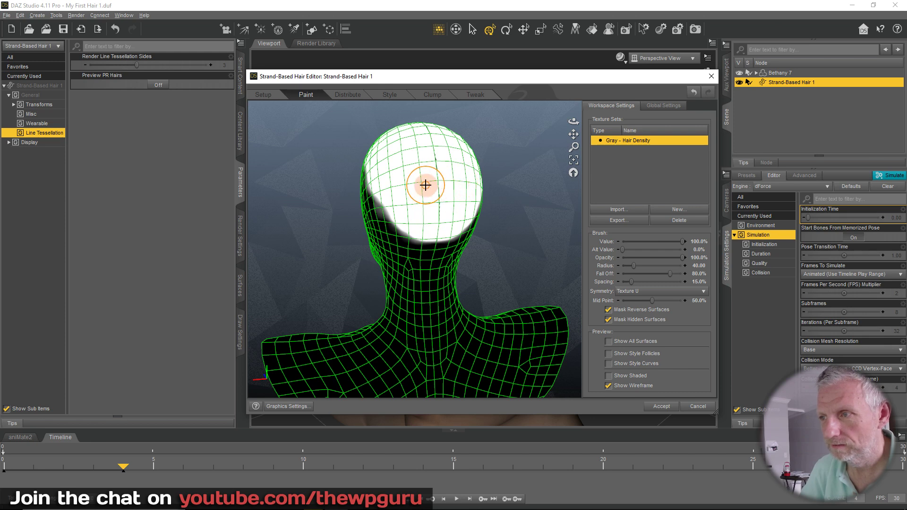
{"action": "mouse_move", "coordinate": [423, 229]}
{"action": "left_mouse_down"}
{"action": "mouse_move", "coordinate": [396, 208]}
{"action": "mouse_move", "coordinate": [447, 242]}
{"action": "mouse_move", "coordinate": [533, 229]}
{"action": "mouse_move", "coordinate": [445, 206]}
{"action": "mouse_move", "coordinate": [405, 160]}
{"action": "mouse_move", "coordinate": [421, 170]}
{"action": "mouse_move", "coordinate": [613, 192]}
{"action": "left_mouse_up"}
{"action": "left_click_drag", "start_coordinate": [388, 131], "coordinate": [363, 143]}
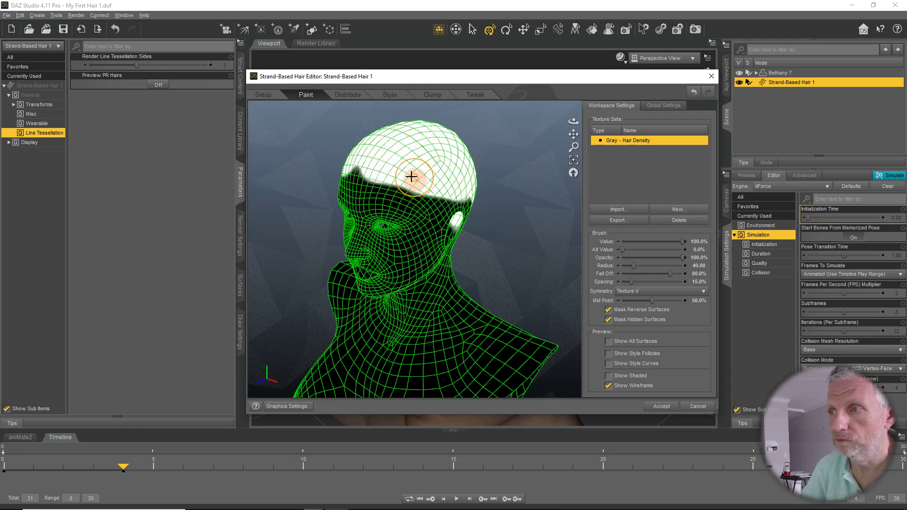
{"action": "mouse_move", "coordinate": [401, 165]}
{"action": "left_mouse_down", "text": "alt"}
{"action": "mouse_move", "coordinate": [416, 156]}
{"action": "mouse_move", "coordinate": [409, 180]}
{"action": "left_mouse_up", "text": "alt"}
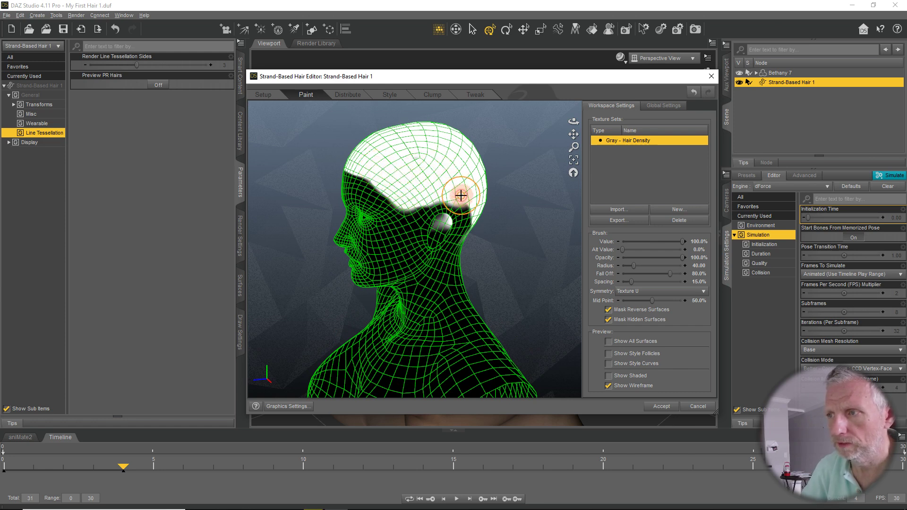
{"action": "mouse_move", "coordinate": [462, 200]}
{"action": "left_mouse_down", "text": "alt"}
{"action": "mouse_move", "coordinate": [532, 186]}
{"action": "mouse_move", "coordinate": [405, 237]}
{"action": "mouse_move", "coordinate": [411, 253]}
{"action": "mouse_move", "coordinate": [328, 277]}
{"action": "mouse_move", "coordinate": [345, 257]}
{"action": "mouse_move", "coordinate": [324, 257]}
{"action": "mouse_move", "coordinate": [364, 261]}
{"action": "left_mouse_up", "text": "alt"}
- Paint a test patch of hair density on the cheek and try to erase the surplus density
{"action": "left_click", "coordinate": [405, 237]}
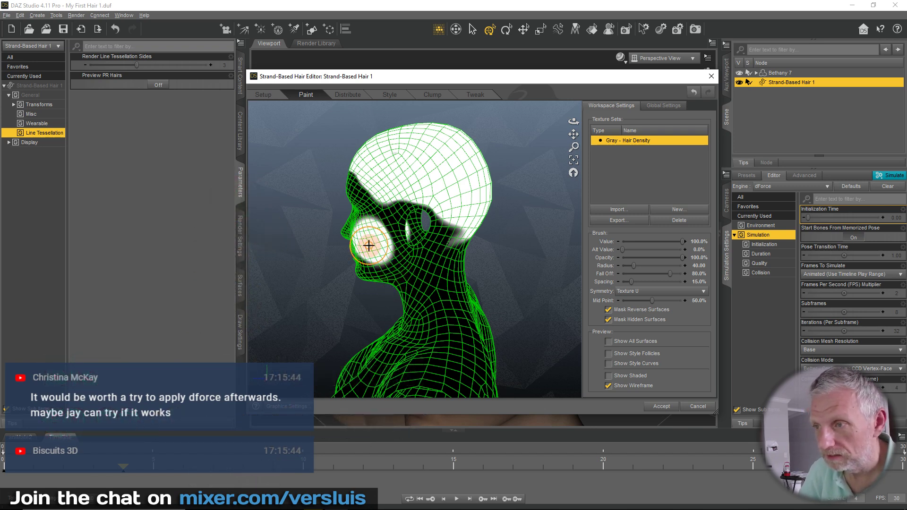
{"action": "key", "text": "super"}
{"action": "key", "text": "super"}
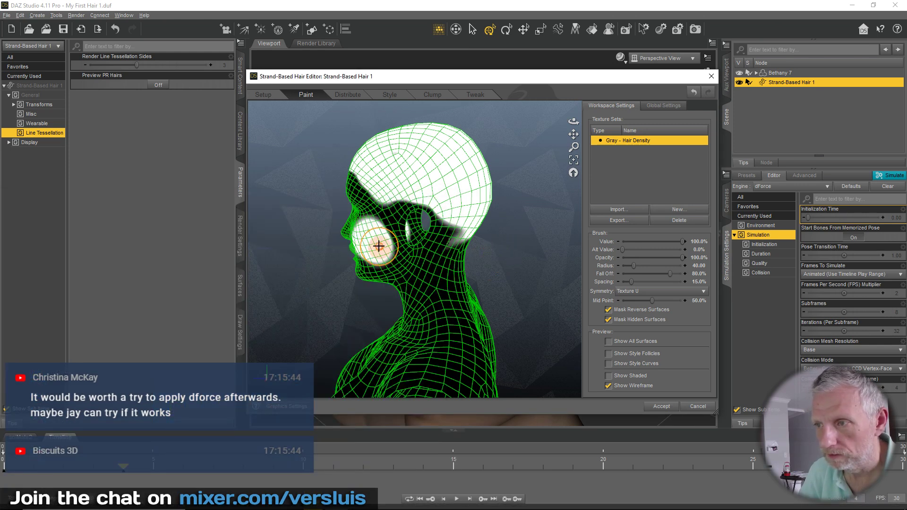
{"action": "left_click_drag", "start_coordinate": [361, 241], "coordinate": [381, 250]}
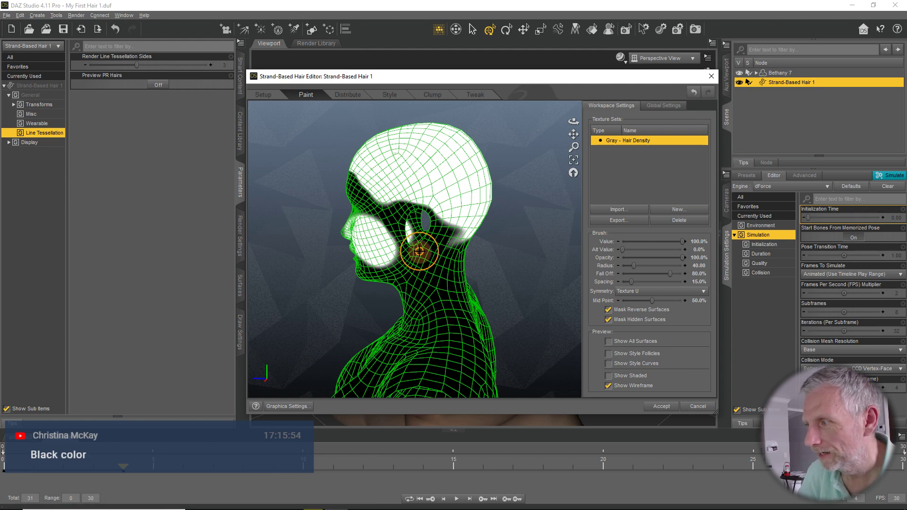
{"action": "mouse_move", "coordinate": [392, 256]}
{"action": "left_mouse_down", "text": "alt"}
{"action": "mouse_move", "coordinate": [565, 253]}
{"action": "mouse_move", "coordinate": [431, 243]}
{"action": "mouse_move", "coordinate": [367, 215]}
{"action": "mouse_move", "coordinate": [394, 239]}
{"action": "left_mouse_up", "text": "alt"}
{"action": "scroll", "coordinate": [395, 240], "scroll_direction": "down", "scroll_amount": 3}
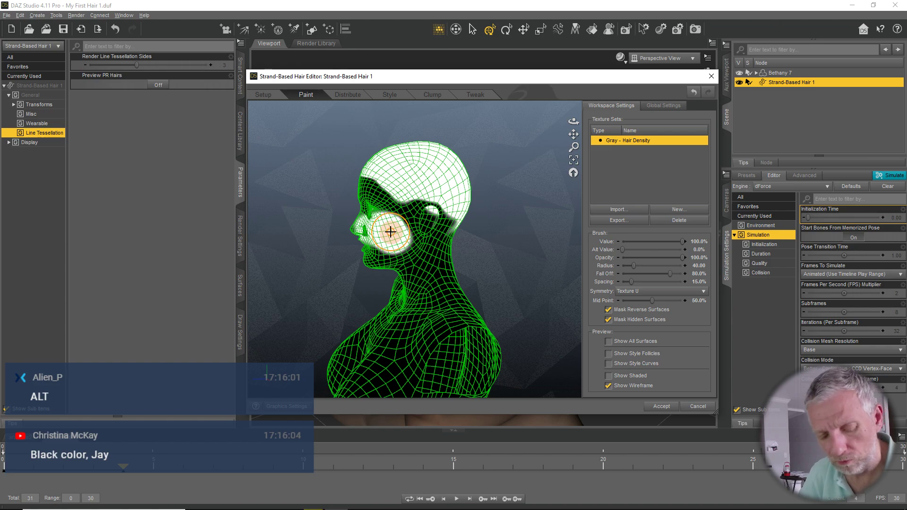
{"action": "left_click_drag", "start_coordinate": [396, 236], "coordinate": [457, 259], "text": "alt"}
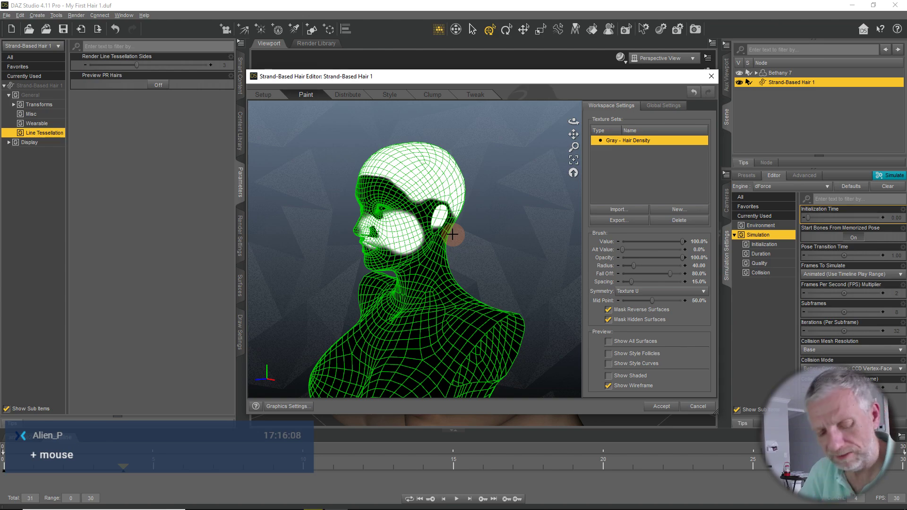
{"action": "left_click_drag", "start_coordinate": [453, 235], "coordinate": [518, 237], "text": "alt"}
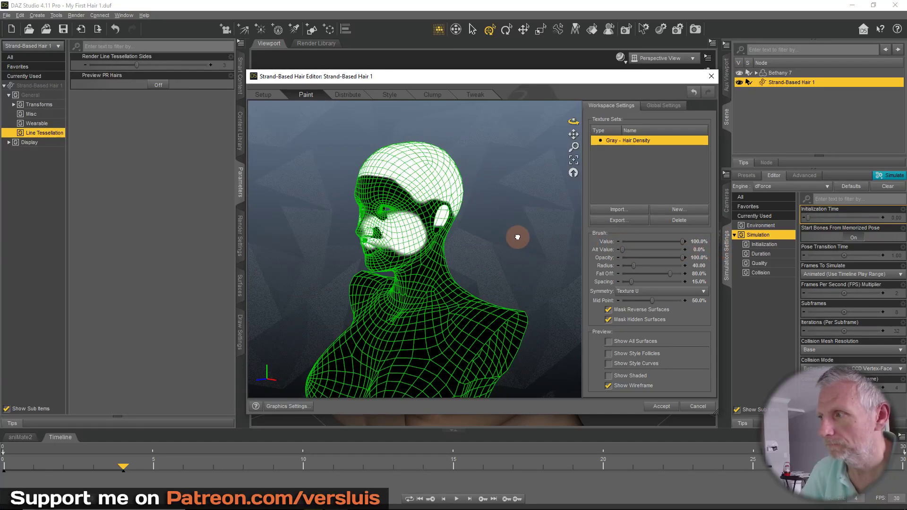
- Discard the painted hair setup by cancelling the hair editor and delete Strand-Based Hair 1 from the scene
{"action": "left_click", "coordinate": [674, 221]}
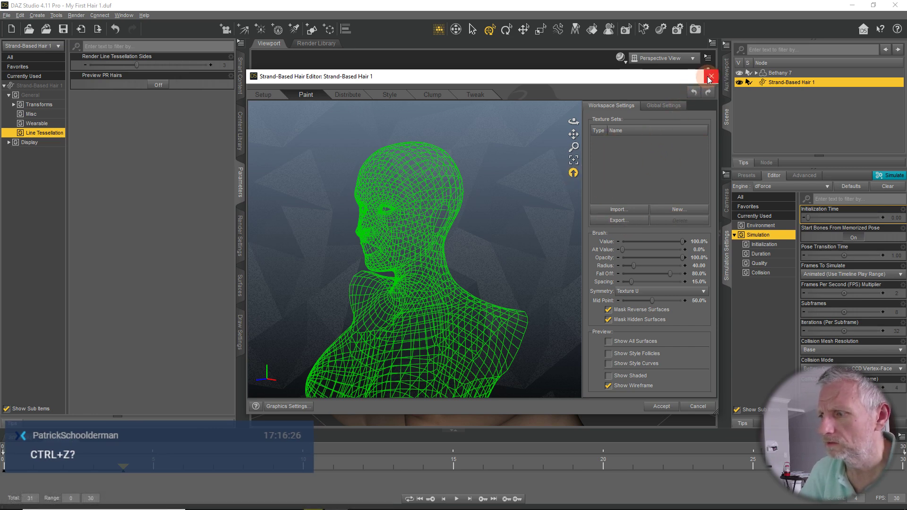
{"action": "left_click", "coordinate": [698, 407]}
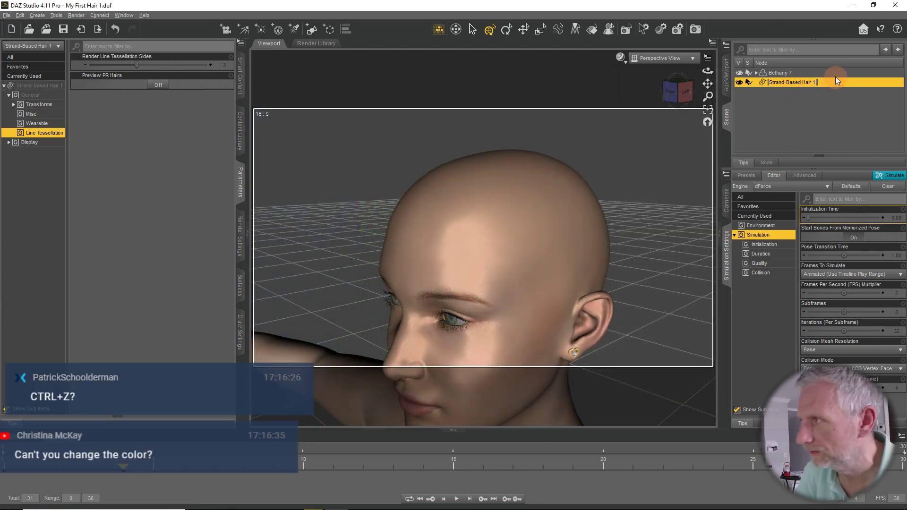
{"action": "right_click", "coordinate": [835, 76]}
{"action": "left_click", "coordinate": [793, 110]}
{"action": "left_click", "coordinate": [798, 84]}
{"action": "right_click", "coordinate": [797, 84]}
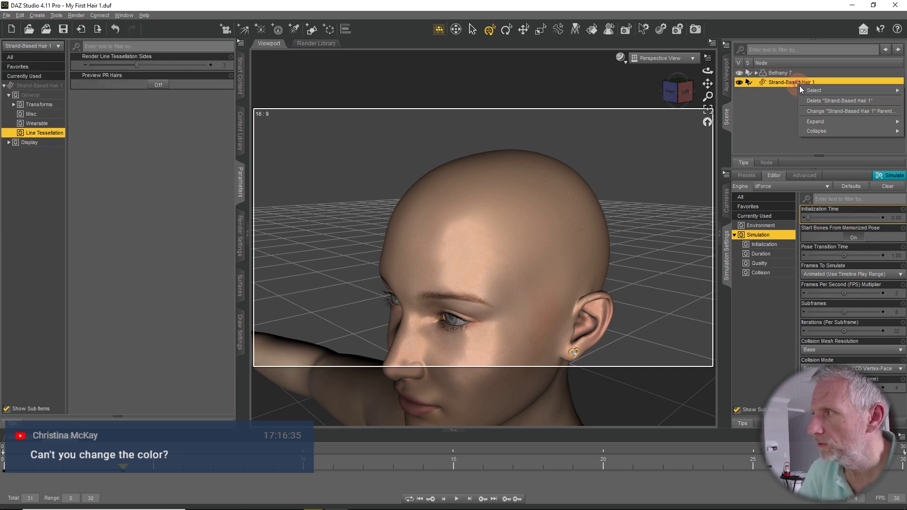
{"action": "left_click", "coordinate": [820, 101]}
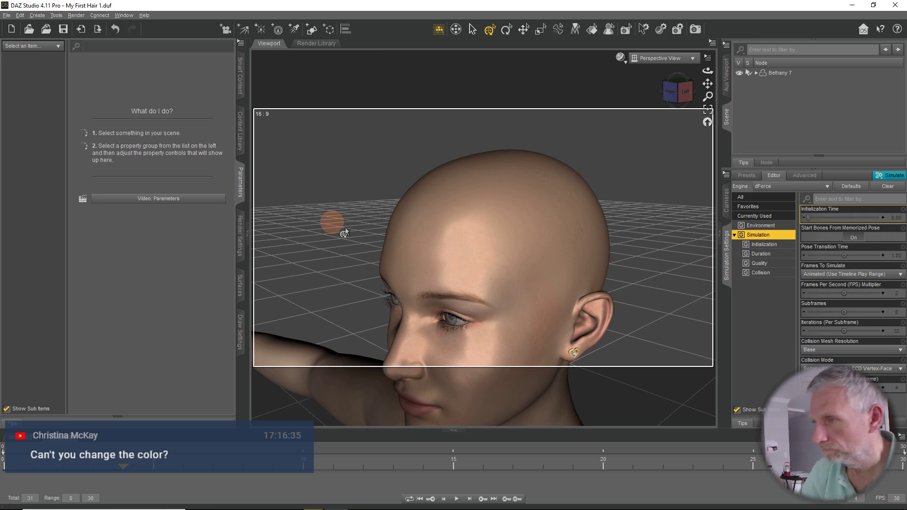
- Look through the action shortcuts in the workspace customization dialog and close it without changes
{"action": "left_click_drag", "start_coordinate": [509, 288], "coordinate": [513, 270], "text": "alt"}
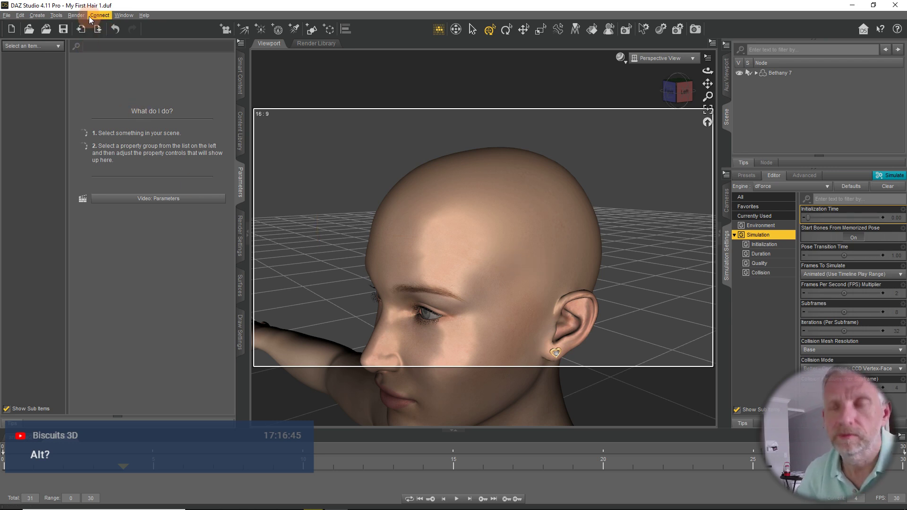
{"action": "left_click", "coordinate": [124, 15]}
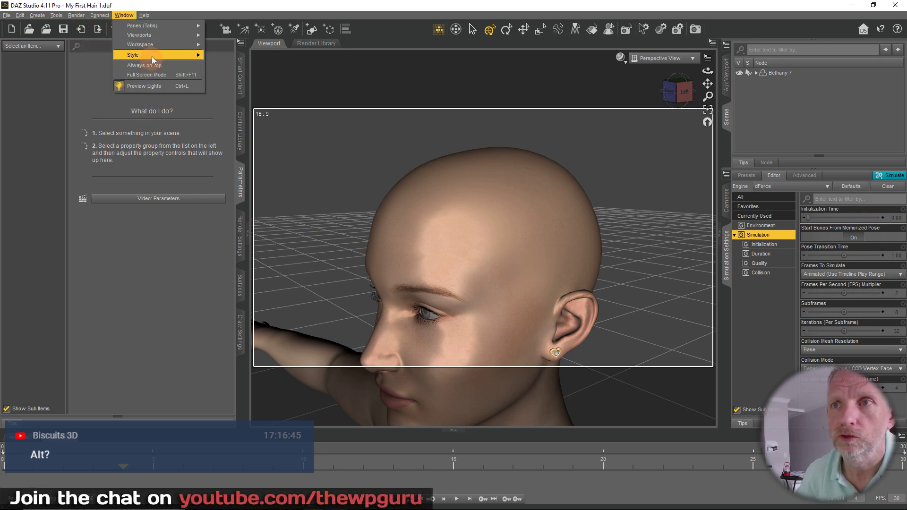
{"action": "mouse_move", "coordinate": [153, 46]}
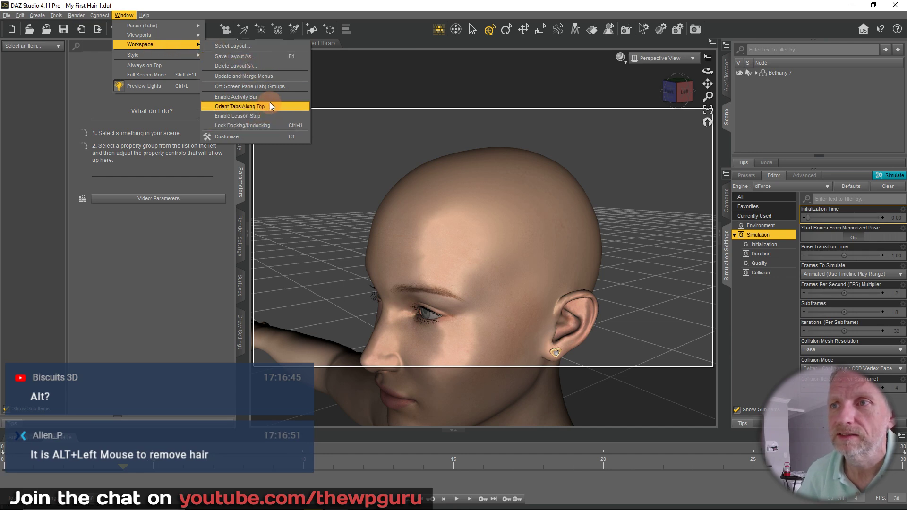
{"action": "left_click", "coordinate": [272, 136]}
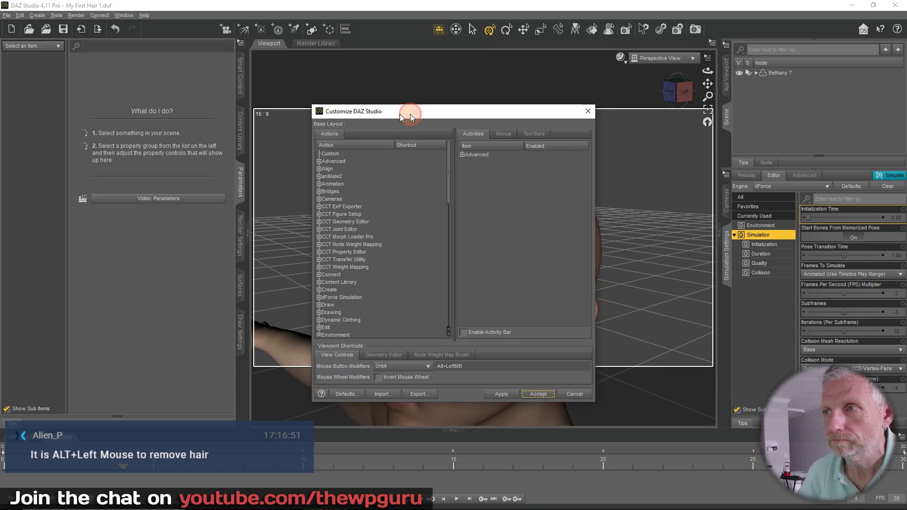
{"action": "left_click_drag", "start_coordinate": [413, 115], "coordinate": [213, 52]}
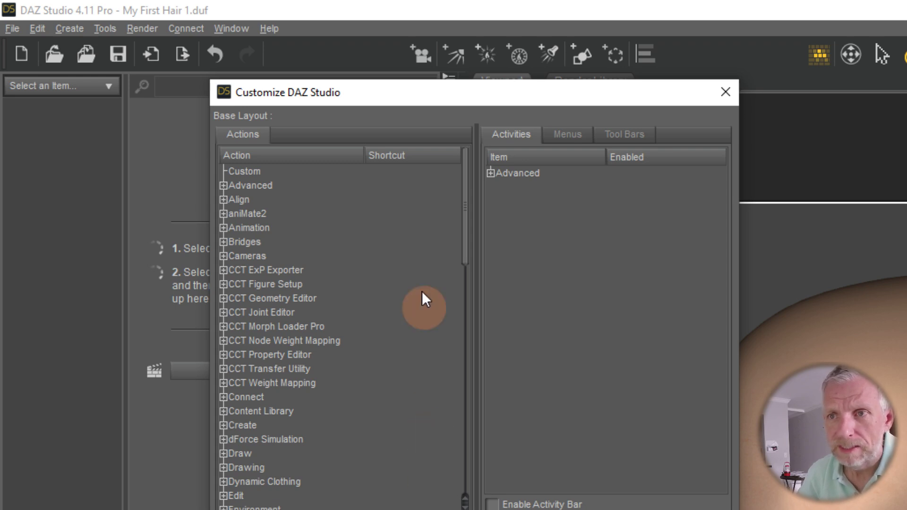
{"action": "left_click_drag", "start_coordinate": [465, 221], "coordinate": [482, 494]}
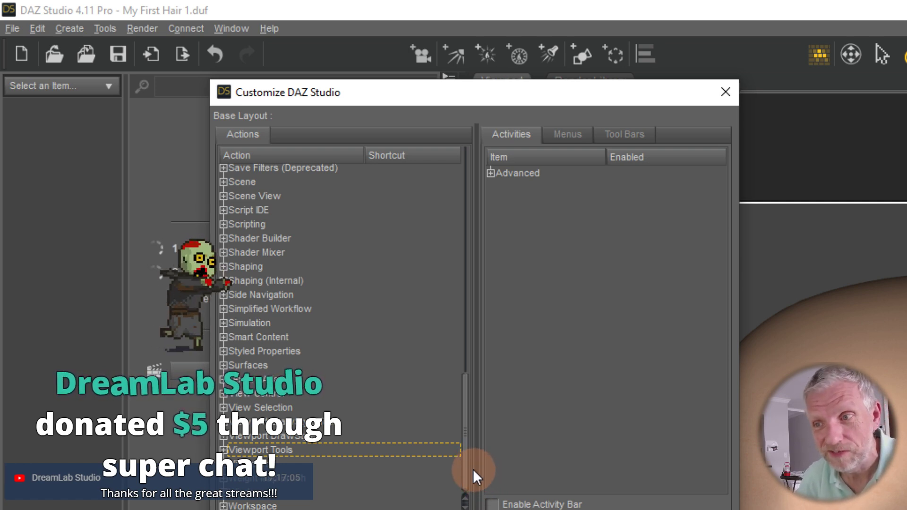
{"action": "left_click", "coordinate": [453, 381]}
{"action": "left_click_drag", "start_coordinate": [463, 427], "coordinate": [463, 182]}
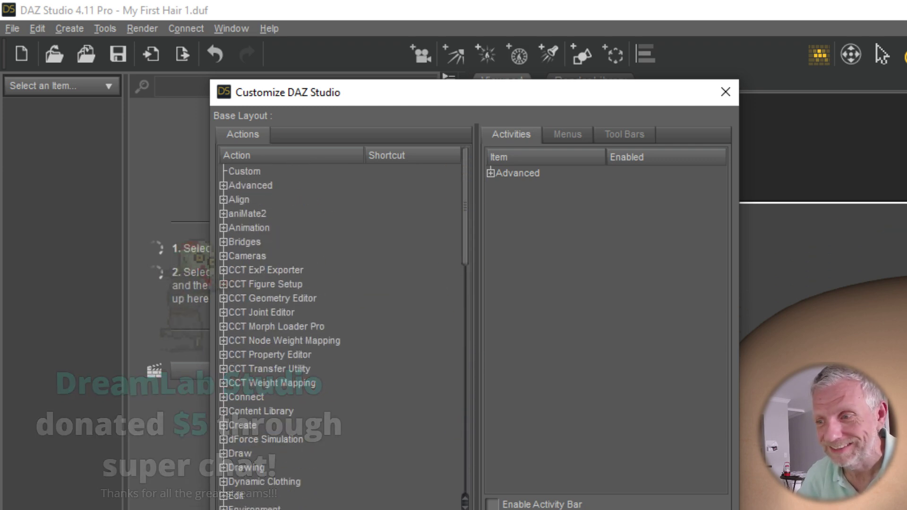
{"action": "key", "text": "Escape"}
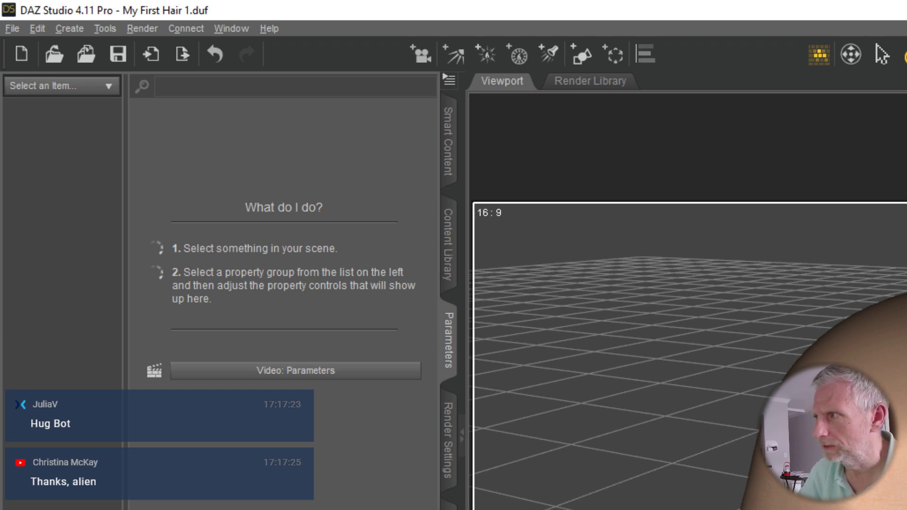
- Create Strand-Based Hair 1 fitted to Bethany 7 again with default settings and enable its Torso surface
{"action": "left_click", "coordinate": [273, 192]}
{"action": "left_click", "coordinate": [69, 28]}
{"action": "left_click", "coordinate": [189, 382]}
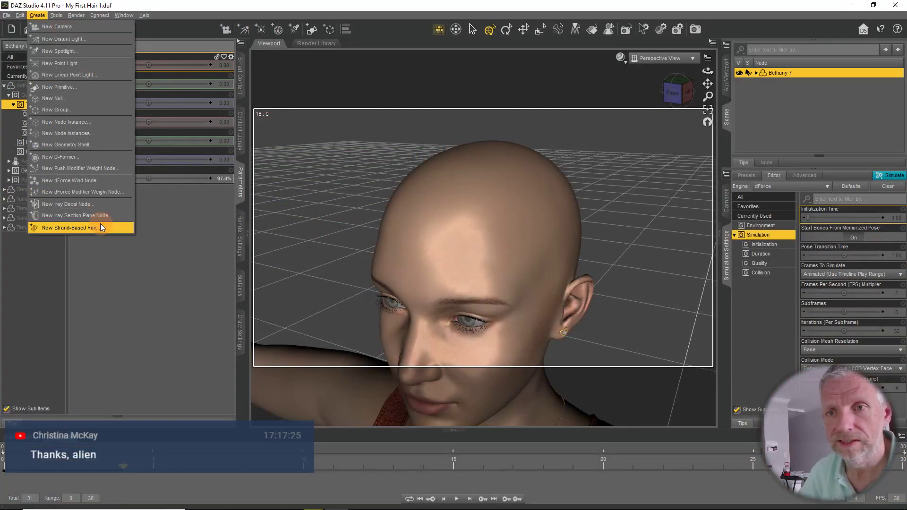
{"action": "left_click", "coordinate": [187, 423]}
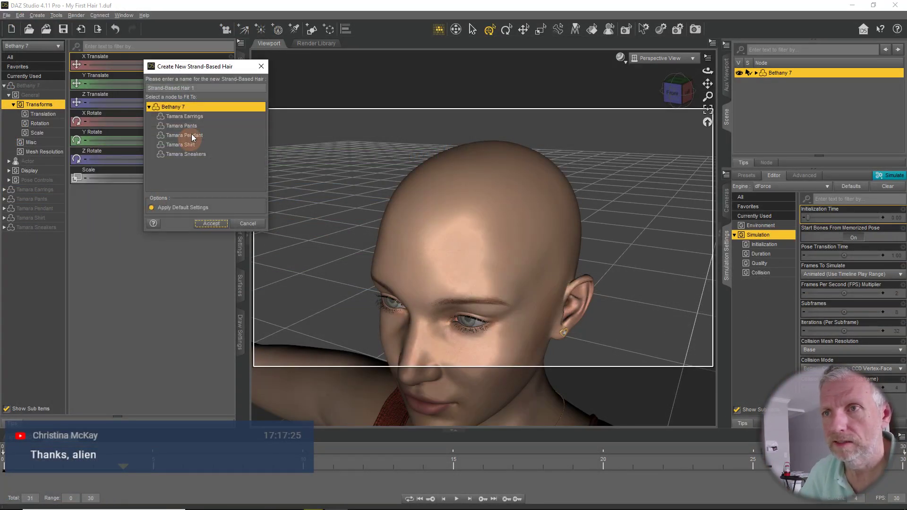
{"action": "left_click", "coordinate": [239, 223]}
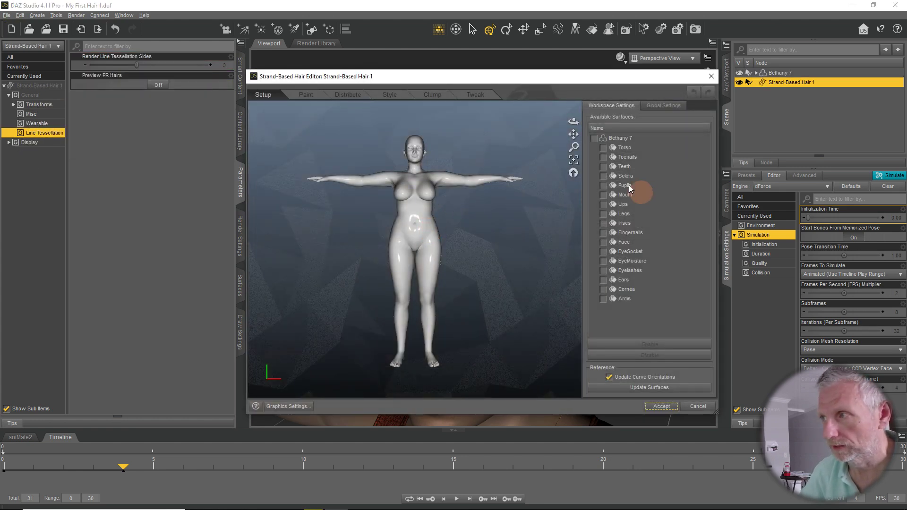
{"action": "left_click", "coordinate": [603, 148]}
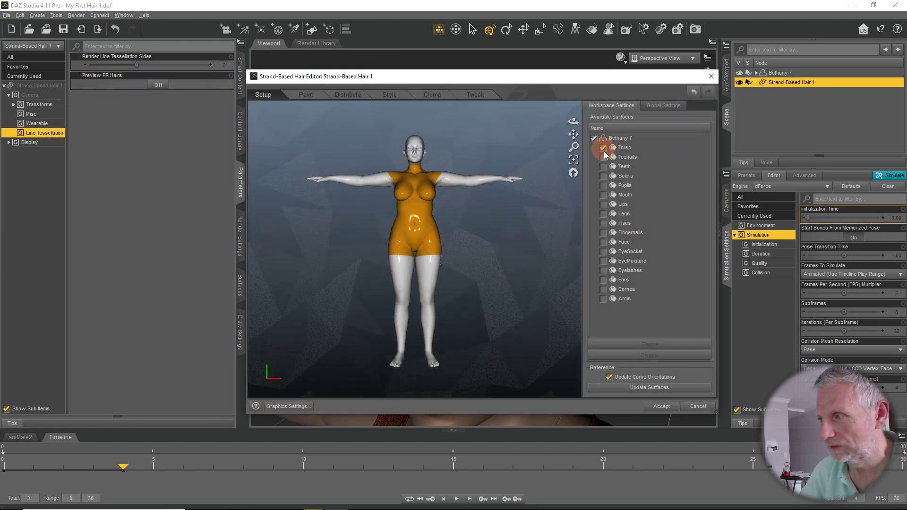
{"action": "left_click", "coordinate": [603, 242]}
- Paint a first patch of hair density on the crown of the head and set the brush symmetry to Texture U
{"action": "left_click", "coordinate": [307, 95]}
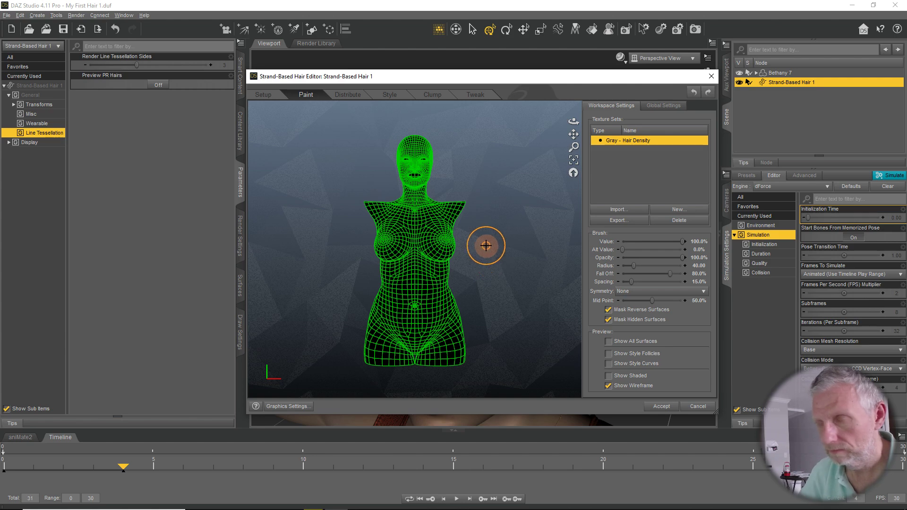
{"action": "left_click_drag", "start_coordinate": [482, 245], "coordinate": [361, 298], "text": "alt"}
{"action": "scroll", "coordinate": [376, 229], "scroll_direction": "up", "scroll_amount": 5}
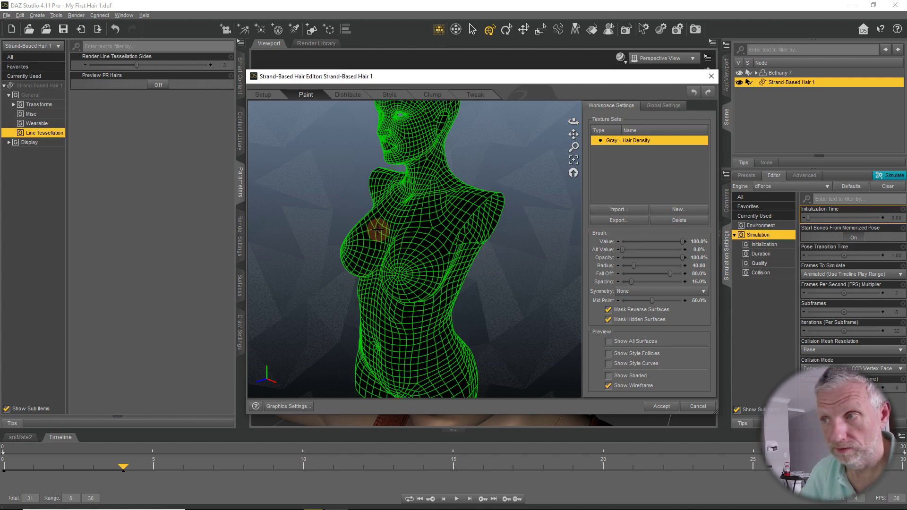
{"action": "mouse_move", "coordinate": [388, 196]}
{"action": "left_mouse_down", "text": "alt"}
{"action": "mouse_move", "coordinate": [370, 324]}
{"action": "mouse_move", "coordinate": [370, 267]}
{"action": "left_mouse_up", "text": "alt"}
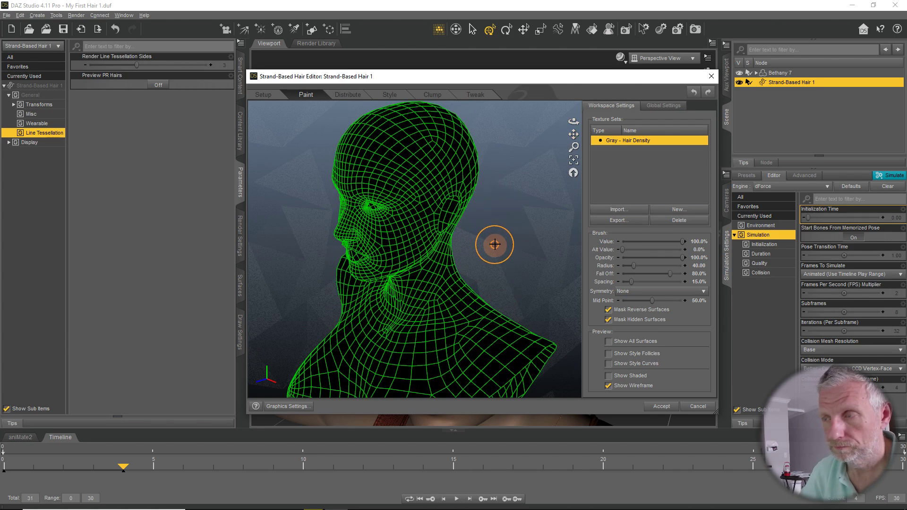
{"action": "left_click_drag", "start_coordinate": [495, 248], "coordinate": [411, 270], "text": "alt"}
{"action": "scroll", "coordinate": [405, 260], "scroll_direction": "down", "scroll_amount": 2}
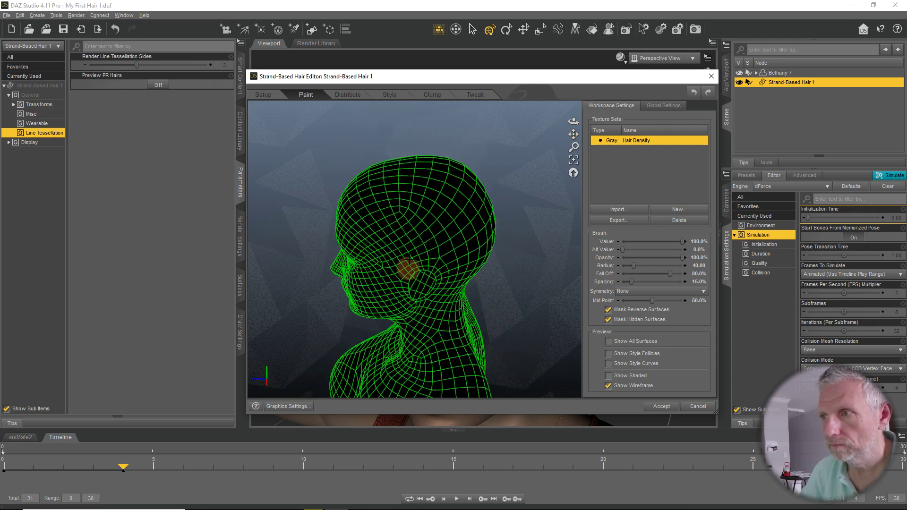
{"action": "mouse_move", "coordinate": [443, 194]}
{"action": "left_mouse_down"}
{"action": "mouse_move", "coordinate": [388, 180]}
{"action": "mouse_move", "coordinate": [455, 183]}
{"action": "mouse_move", "coordinate": [371, 193]}
{"action": "mouse_move", "coordinate": [613, 279]}
{"action": "left_mouse_up"}
{"action": "left_click", "coordinate": [633, 291]}
{"action": "left_click", "coordinate": [628, 303]}
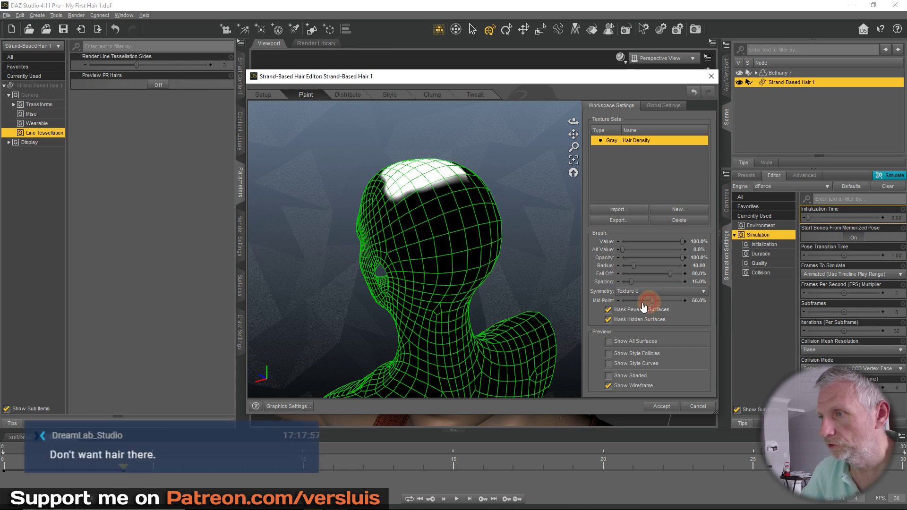
- Fill the back of the scalp with 100% hair density down to the nape, erasing and repainting a test patch along the way
{"action": "mouse_move", "coordinate": [478, 216]}
{"action": "left_mouse_down"}
{"action": "mouse_move", "coordinate": [458, 174]}
{"action": "mouse_move", "coordinate": [413, 178]}
{"action": "mouse_move", "coordinate": [403, 192]}
{"action": "mouse_move", "coordinate": [444, 224]}
{"action": "mouse_move", "coordinate": [470, 217]}
{"action": "left_mouse_up"}
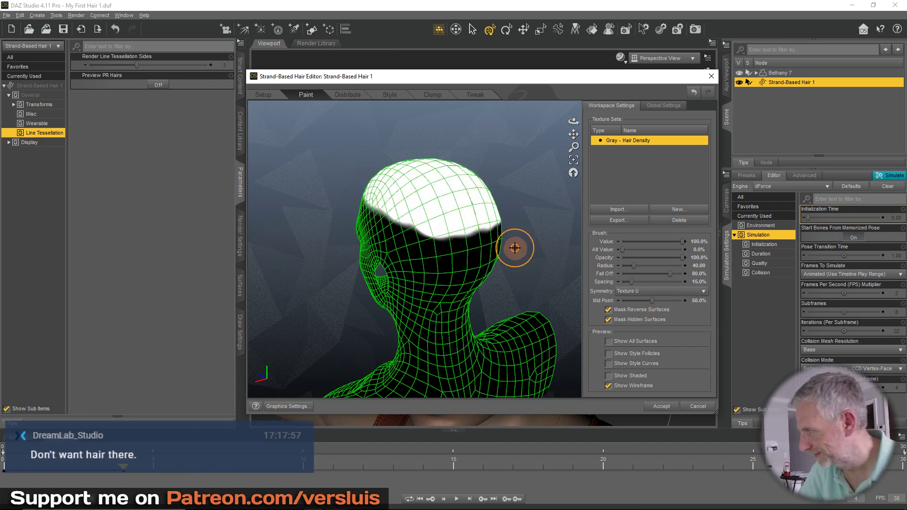
{"action": "mouse_move", "coordinate": [472, 248]}
{"action": "left_mouse_down"}
{"action": "mouse_move", "coordinate": [441, 242]}
{"action": "mouse_move", "coordinate": [468, 241]}
{"action": "mouse_move", "coordinate": [407, 217]}
{"action": "mouse_move", "coordinate": [436, 254]}
{"action": "mouse_move", "coordinate": [385, 208]}
{"action": "mouse_move", "coordinate": [381, 217]}
{"action": "mouse_move", "coordinate": [412, 255]}
{"action": "mouse_move", "coordinate": [474, 257]}
{"action": "mouse_move", "coordinate": [438, 263]}
{"action": "mouse_move", "coordinate": [450, 272]}
{"action": "mouse_move", "coordinate": [415, 265]}
{"action": "mouse_move", "coordinate": [437, 273]}
{"action": "left_mouse_up"}
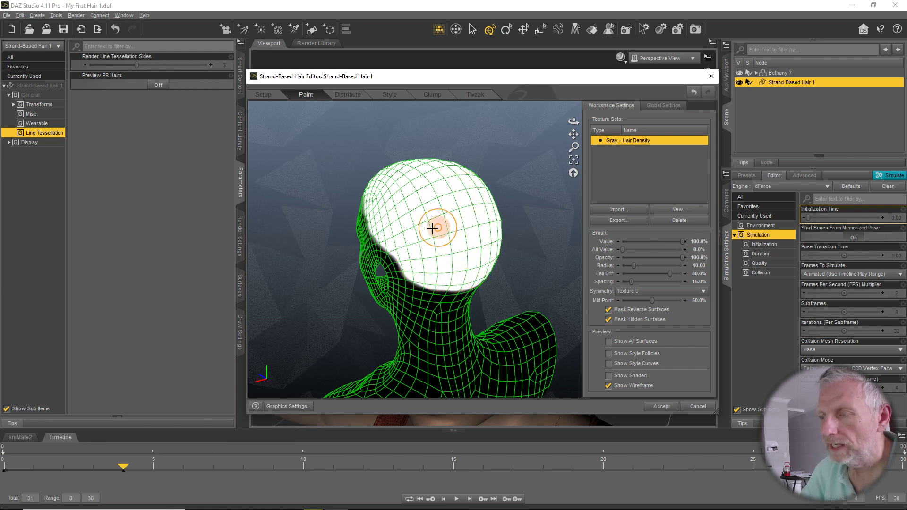
{"action": "left_click_drag", "start_coordinate": [438, 230], "coordinate": [555, 233], "text": "alt"}
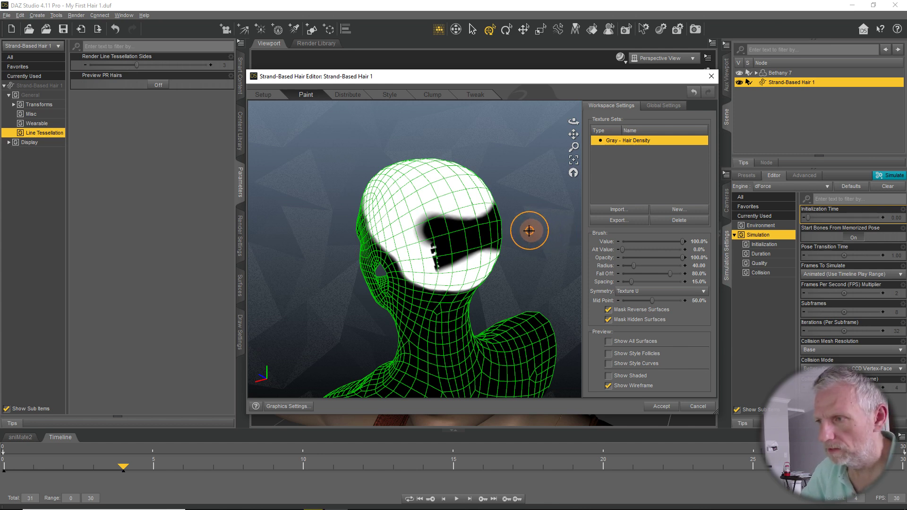
{"action": "mouse_move", "coordinate": [506, 208]}
{"action": "left_mouse_down"}
{"action": "mouse_move", "coordinate": [431, 214]}
{"action": "mouse_move", "coordinate": [458, 214]}
{"action": "mouse_move", "coordinate": [495, 239]}
{"action": "mouse_move", "coordinate": [430, 227]}
{"action": "mouse_move", "coordinate": [433, 254]}
{"action": "left_mouse_up"}
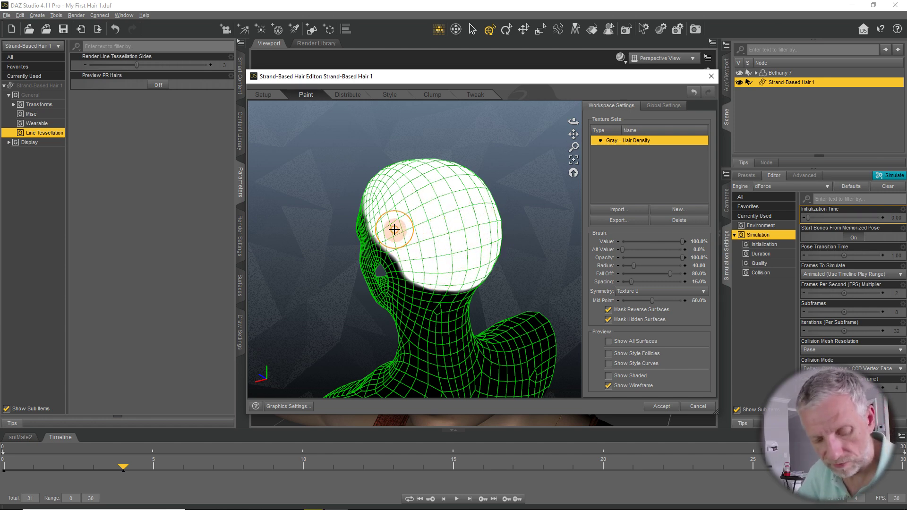
{"action": "mouse_move", "coordinate": [330, 282]}
{"action": "left_mouse_down", "text": "alt"}
{"action": "mouse_move", "coordinate": [538, 239]}
{"action": "mouse_move", "coordinate": [349, 272]}
{"action": "mouse_move", "coordinate": [417, 277]}
{"action": "mouse_move", "coordinate": [361, 265]}
{"action": "mouse_move", "coordinate": [314, 270]}
{"action": "left_mouse_up", "text": "alt"}
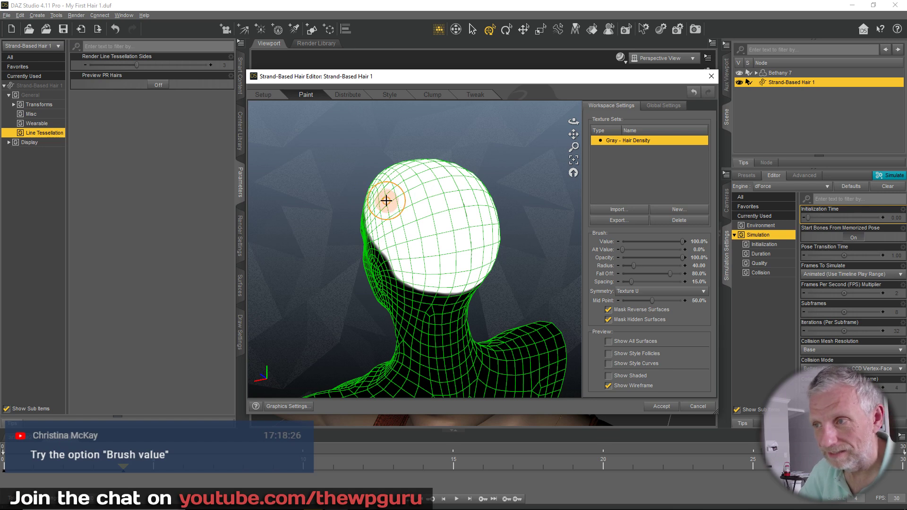
{"action": "mouse_move", "coordinate": [400, 211]}
{"action": "left_mouse_down"}
{"action": "mouse_move", "coordinate": [462, 217]}
{"action": "mouse_move", "coordinate": [397, 197]}
{"action": "mouse_move", "coordinate": [433, 222]}
{"action": "mouse_move", "coordinate": [403, 204]}
{"action": "mouse_move", "coordinate": [454, 221]}
{"action": "left_mouse_up"}
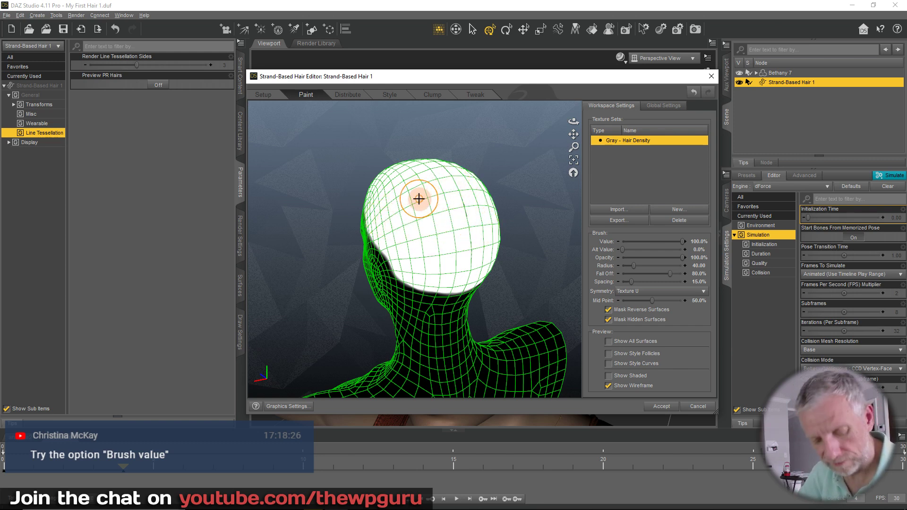
{"action": "mouse_move", "coordinate": [415, 191]}
{"action": "left_mouse_down"}
{"action": "mouse_move", "coordinate": [442, 200]}
{"action": "mouse_move", "coordinate": [432, 202]}
{"action": "mouse_move", "coordinate": [451, 195]}
{"action": "mouse_move", "coordinate": [448, 186]}
{"action": "mouse_move", "coordinate": [439, 214]}
{"action": "left_mouse_up"}
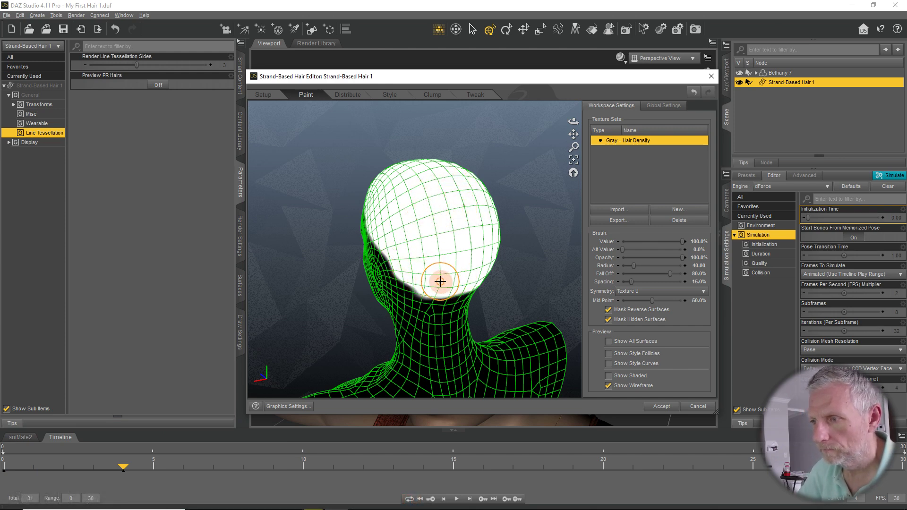
- Paint full hair density across the forehead hairline and both sides of the scalp above the ears
{"action": "mouse_move", "coordinate": [375, 270]}
{"action": "left_mouse_down", "text": "alt"}
{"action": "mouse_move", "coordinate": [419, 289]}
{"action": "mouse_move", "coordinate": [597, 269]}
{"action": "mouse_move", "coordinate": [679, 284]}
{"action": "left_mouse_up", "text": "alt"}
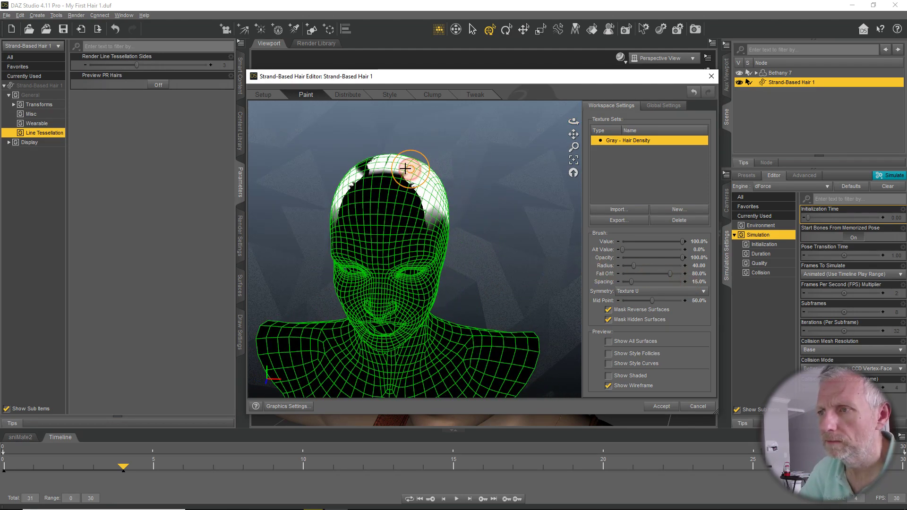
{"action": "mouse_move", "coordinate": [364, 164]}
{"action": "left_mouse_down"}
{"action": "mouse_move", "coordinate": [395, 179]}
{"action": "mouse_move", "coordinate": [377, 186]}
{"action": "mouse_move", "coordinate": [415, 205]}
{"action": "mouse_move", "coordinate": [344, 208]}
{"action": "mouse_move", "coordinate": [437, 215]}
{"action": "left_mouse_up"}
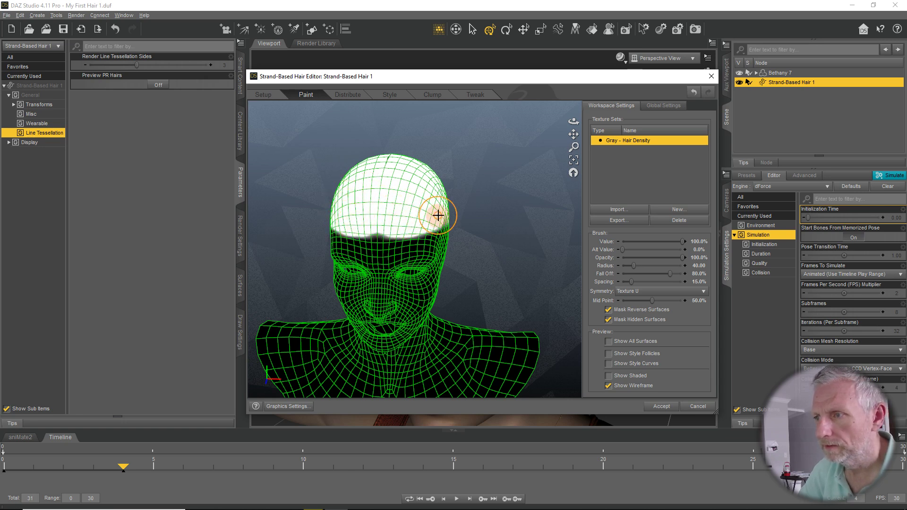
{"action": "left_click_drag", "start_coordinate": [497, 211], "coordinate": [388, 202], "text": "alt"}
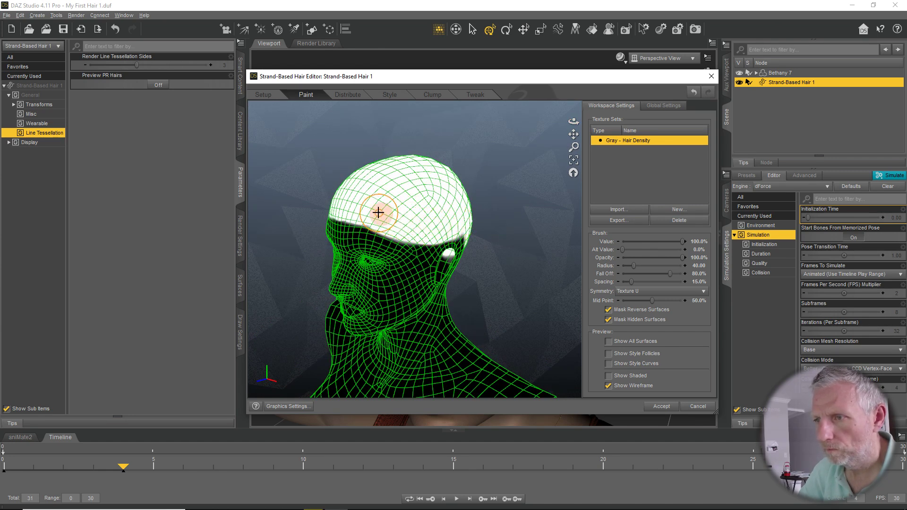
{"action": "left_click_drag", "start_coordinate": [492, 227], "coordinate": [397, 186], "text": "alt"}
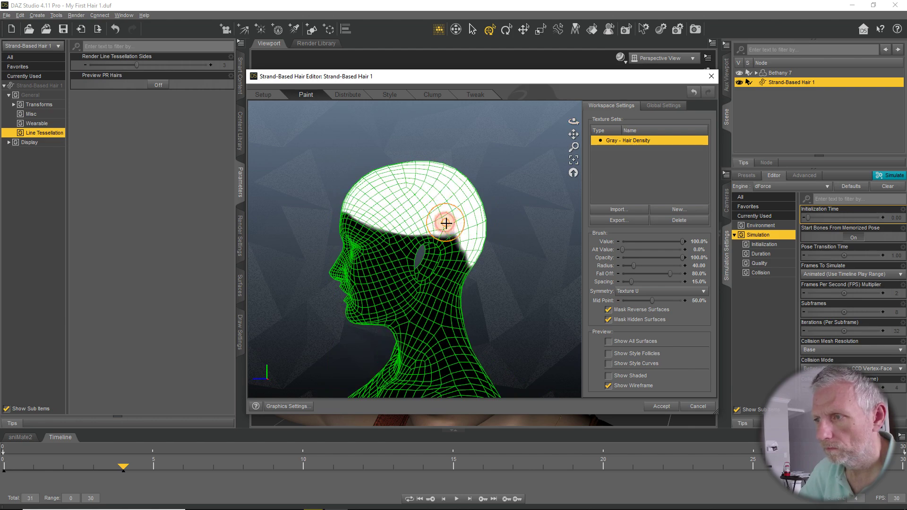
{"action": "mouse_move", "coordinate": [480, 237]}
{"action": "left_mouse_down", "text": "alt"}
{"action": "mouse_move", "coordinate": [488, 256]}
{"action": "mouse_move", "coordinate": [611, 243]}
{"action": "mouse_move", "coordinate": [597, 239]}
{"action": "left_mouse_up", "text": "alt"}
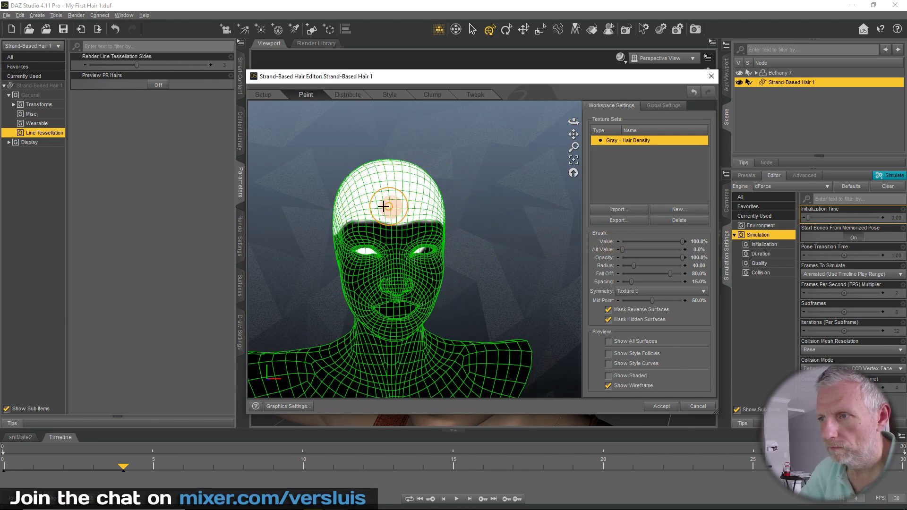
{"action": "left_click_drag", "start_coordinate": [345, 207], "coordinate": [228, 178], "text": "alt"}
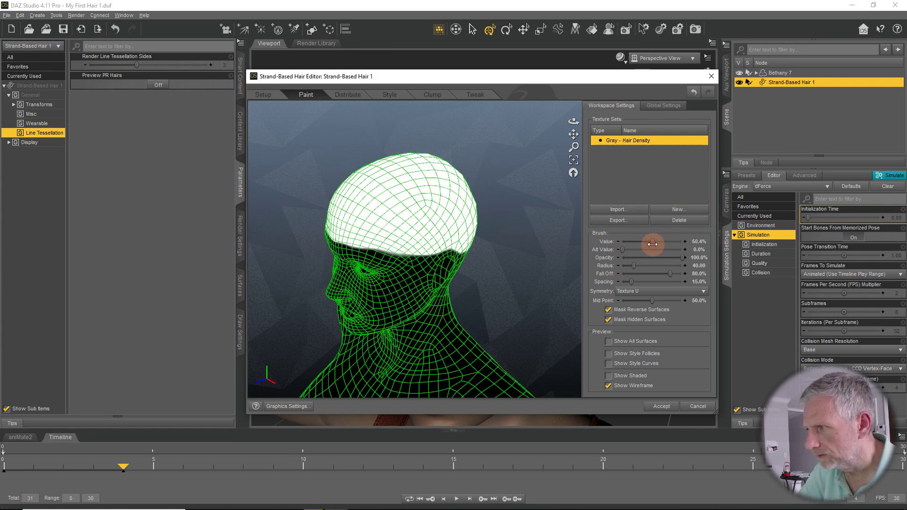
- Test brush values of 50.4% and 0% on the crown, repainting the patches at 100%
{"action": "mouse_move", "coordinate": [406, 185]}
{"action": "left_mouse_down"}
{"action": "mouse_move", "coordinate": [387, 178]}
{"action": "mouse_move", "coordinate": [401, 174]}
{"action": "left_mouse_up"}
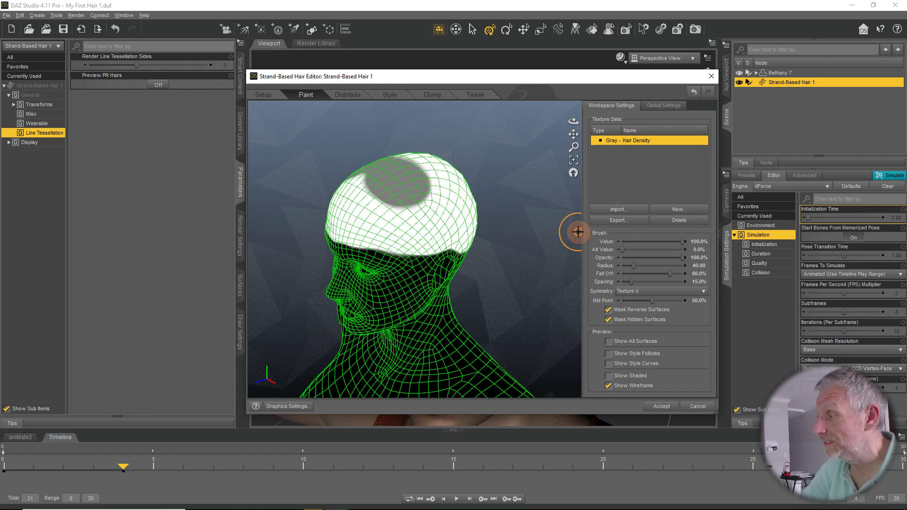
{"action": "mouse_move", "coordinate": [465, 201]}
{"action": "left_mouse_down"}
{"action": "mouse_move", "coordinate": [405, 175]}
{"action": "mouse_move", "coordinate": [370, 185]}
{"action": "mouse_move", "coordinate": [431, 193]}
{"action": "left_mouse_up"}
{"action": "left_click_drag", "start_coordinate": [683, 242], "coordinate": [623, 241]}
{"action": "mouse_move", "coordinate": [425, 184]}
{"action": "left_mouse_down"}
{"action": "mouse_move", "coordinate": [400, 186]}
{"action": "mouse_move", "coordinate": [410, 180]}
{"action": "left_mouse_up"}
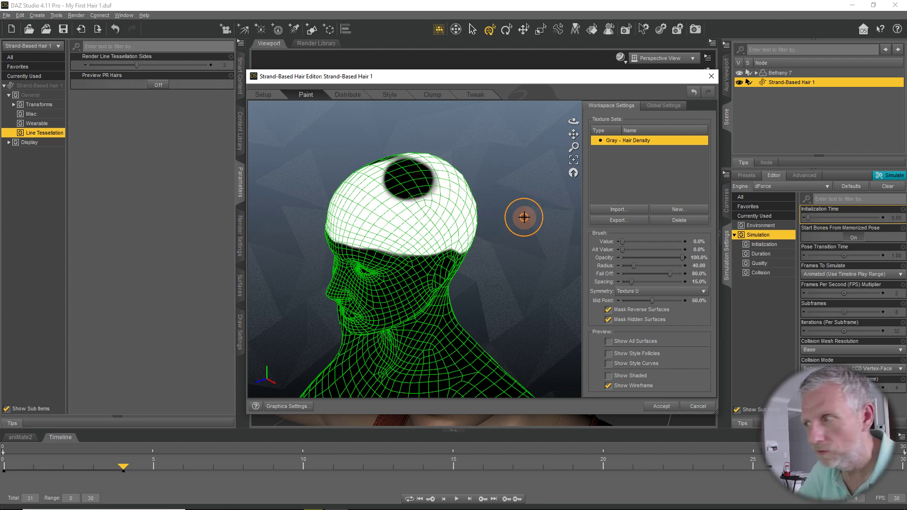
{"action": "left_click_drag", "start_coordinate": [683, 244], "coordinate": [686, 243]}
{"action": "mouse_move", "coordinate": [428, 185]}
{"action": "left_mouse_down"}
{"action": "mouse_move", "coordinate": [401, 193]}
{"action": "mouse_move", "coordinate": [399, 169]}
{"action": "mouse_move", "coordinate": [405, 176]}
{"action": "mouse_move", "coordinate": [411, 156]}
{"action": "left_mouse_up"}
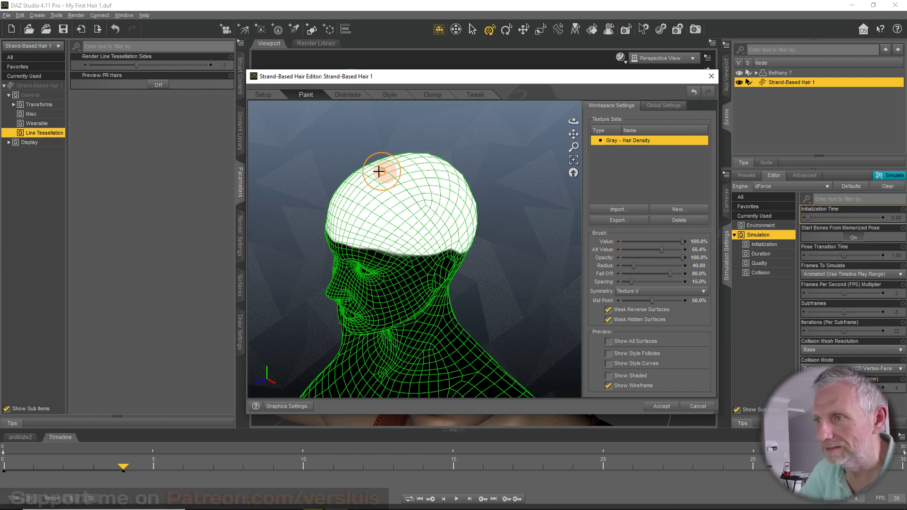
- Test an alternate brush value of 65.4% on the crown, reset it to 0% and repaint the patch at full density
{"action": "mouse_move", "coordinate": [376, 176]}
{"action": "left_mouse_down"}
{"action": "mouse_move", "coordinate": [416, 176]}
{"action": "mouse_move", "coordinate": [379, 171]}
{"action": "left_mouse_up"}
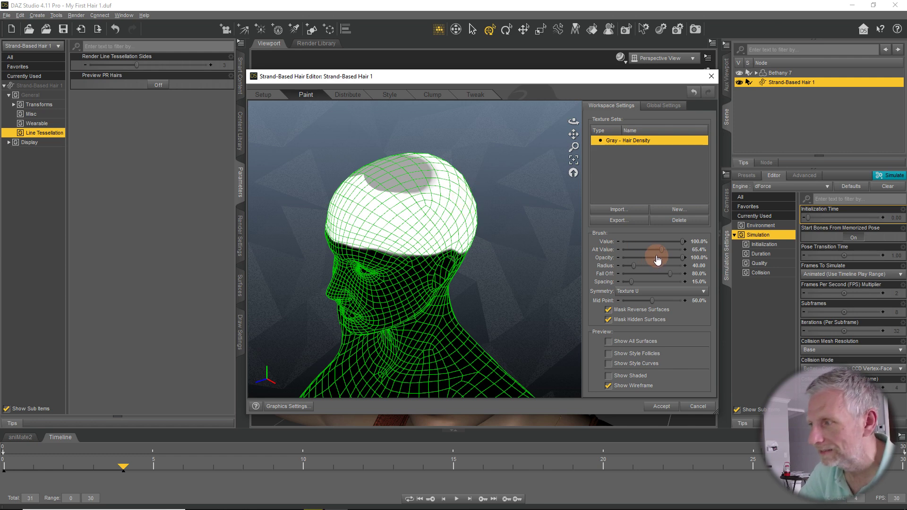
{"action": "left_click_drag", "start_coordinate": [662, 250], "coordinate": [591, 253]}
{"action": "mouse_move", "coordinate": [391, 178]}
{"action": "left_mouse_down"}
{"action": "mouse_move", "coordinate": [405, 172]}
{"action": "mouse_move", "coordinate": [363, 168]}
{"action": "mouse_move", "coordinate": [415, 166]}
{"action": "mouse_move", "coordinate": [419, 199]}
{"action": "left_mouse_up"}
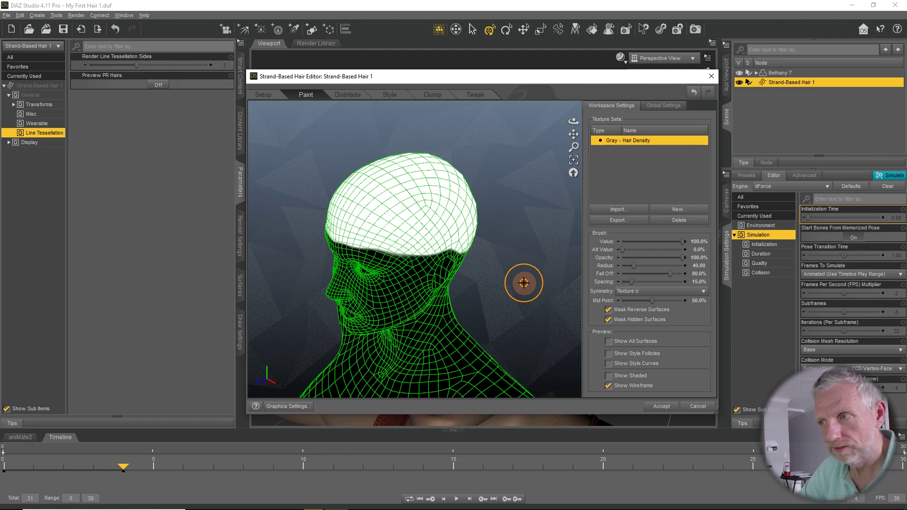
- Set the alternate brush value to 48.8% and paint reduced hair density on the side of the head above the ear
{"action": "mouse_move", "coordinate": [522, 266]}
{"action": "middle_mouse_down"}
{"action": "mouse_move", "coordinate": [324, 197]}
{"action": "mouse_move", "coordinate": [268, 211]}
{"action": "mouse_move", "coordinate": [521, 248]}
{"action": "mouse_move", "coordinate": [506, 225]}
{"action": "mouse_move", "coordinate": [450, 243]}
{"action": "mouse_move", "coordinate": [425, 294]}
{"action": "mouse_move", "coordinate": [370, 268]}
{"action": "mouse_move", "coordinate": [432, 271]}
{"action": "mouse_move", "coordinate": [543, 229]}
{"action": "middle_mouse_up"}
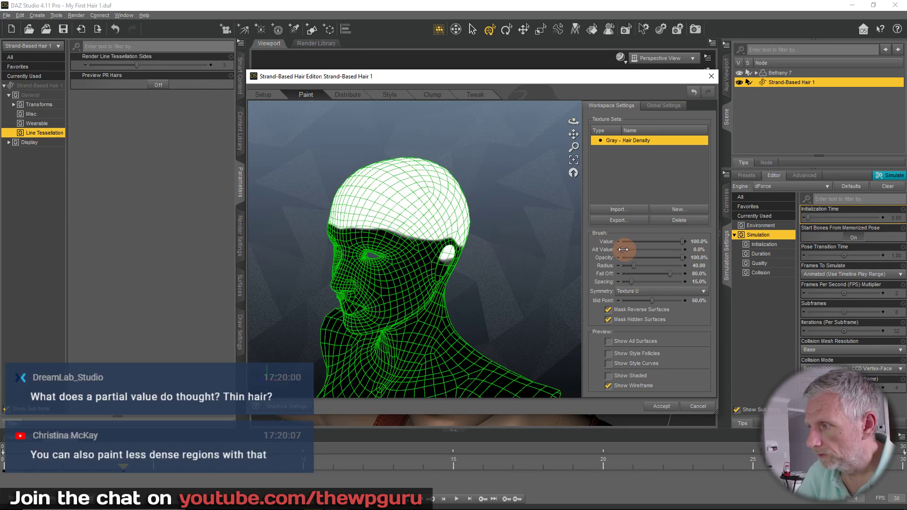
{"action": "left_click_drag", "start_coordinate": [637, 252], "coordinate": [651, 251]}
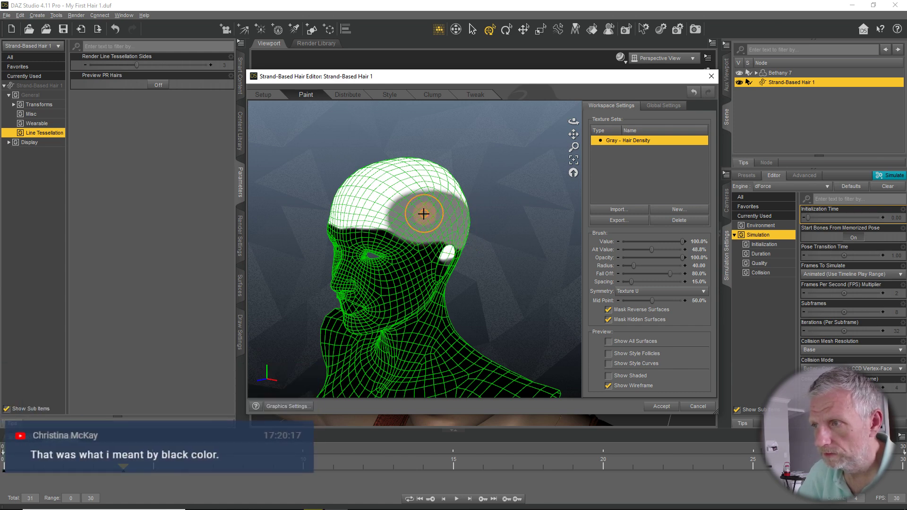
{"action": "mouse_move", "coordinate": [502, 284]}
{"action": "left_mouse_down", "text": "alt"}
{"action": "mouse_move", "coordinate": [547, 277]}
{"action": "mouse_move", "coordinate": [722, 300]}
{"action": "mouse_move", "coordinate": [761, 292]}
{"action": "mouse_move", "coordinate": [744, 306]}
{"action": "mouse_move", "coordinate": [261, 356]}
{"action": "mouse_move", "coordinate": [262, 313]}
{"action": "mouse_move", "coordinate": [449, 289]}
{"action": "left_mouse_up", "text": "alt"}
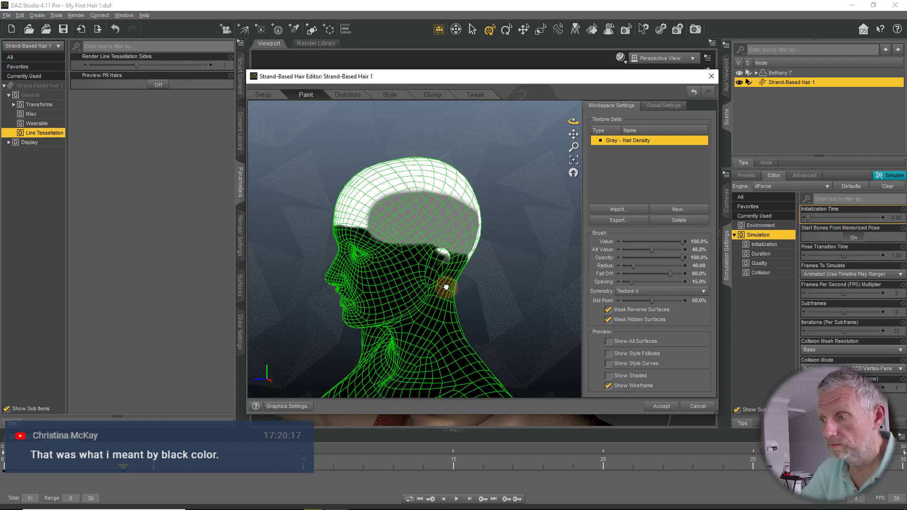
- Examine the hair distribution over the painted scalp and set its density to 0.20
{"action": "left_click", "coordinate": [347, 95]}
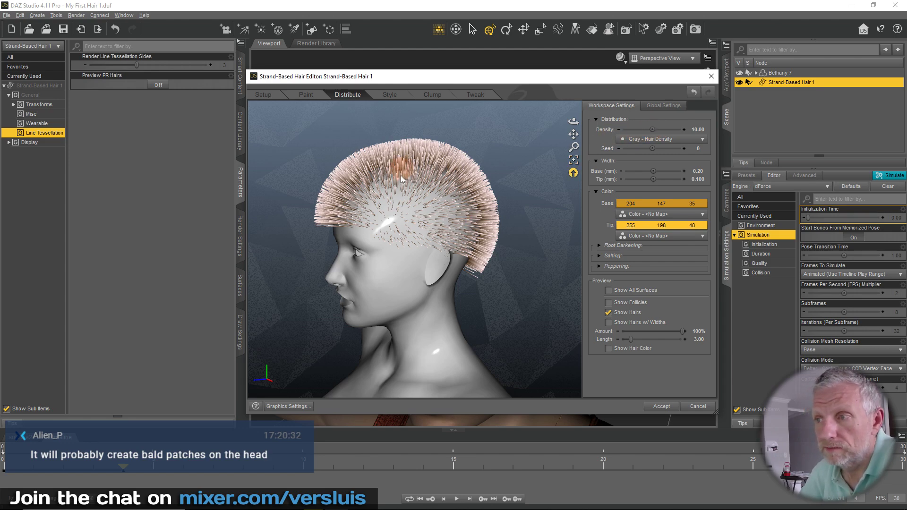
{"action": "left_click_drag", "start_coordinate": [404, 274], "coordinate": [465, 293]}
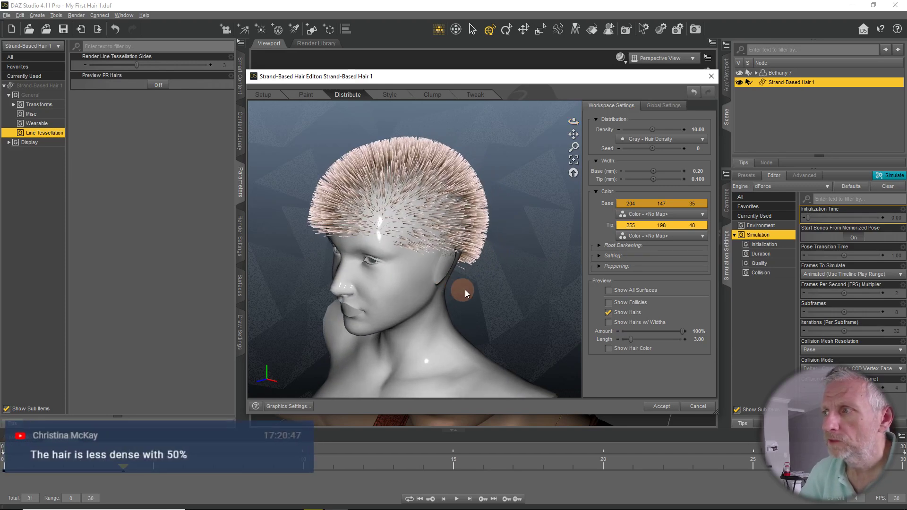
{"action": "left_click", "coordinate": [620, 150]}
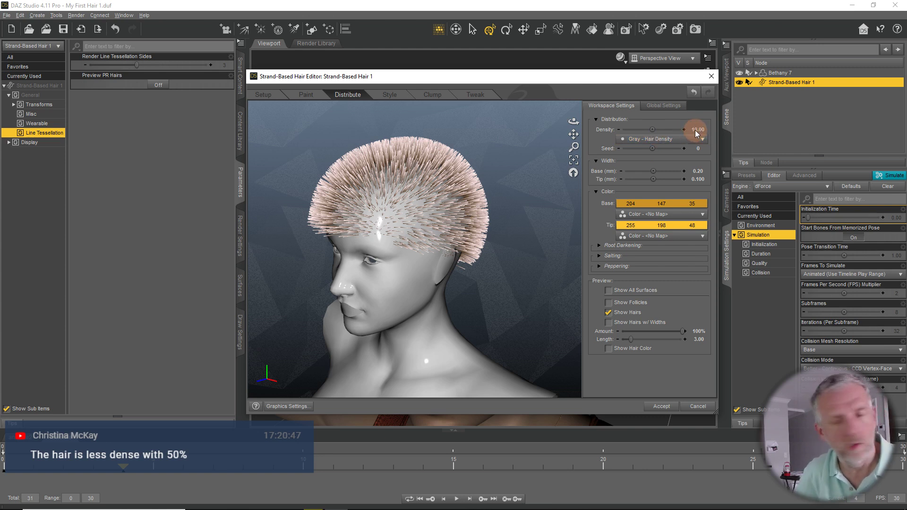
{"action": "left_click", "coordinate": [696, 129]}
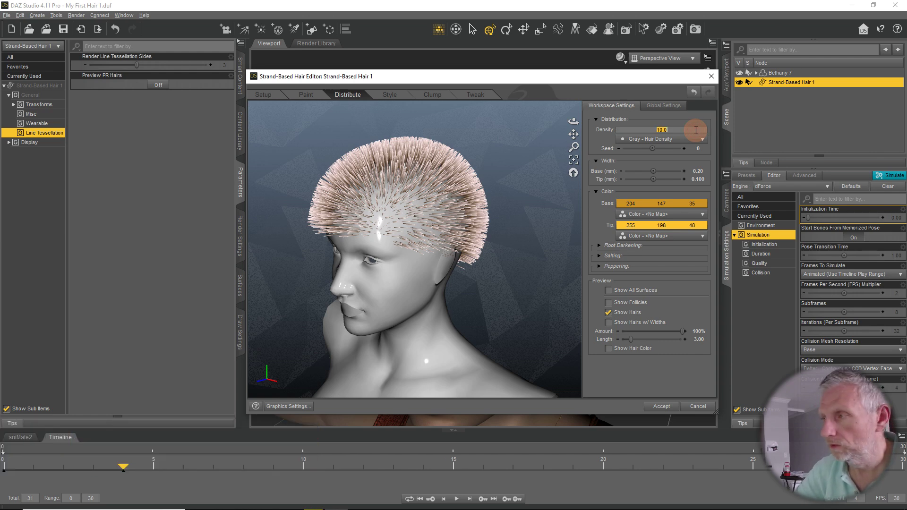
{"action": "key", "text": "Return"}
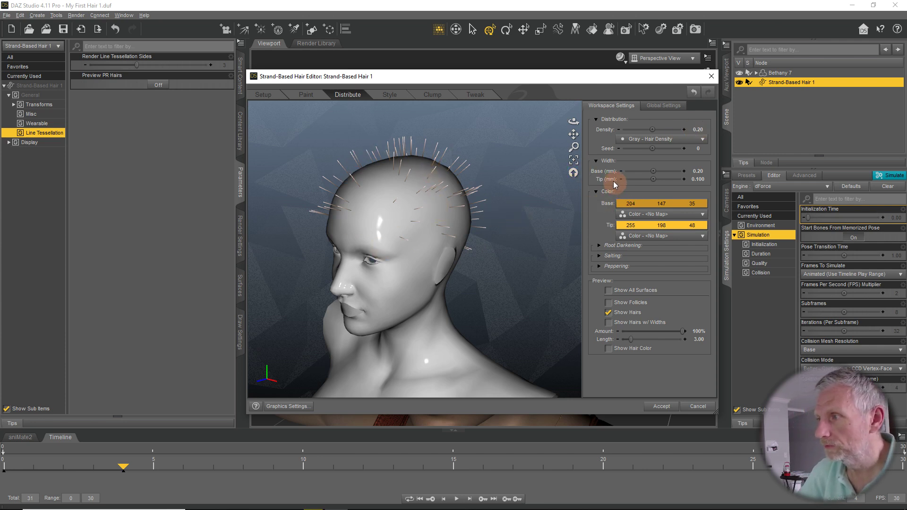
- Set the hair's base and tip widths to 10.00 mm and proceed to the Style stage
{"action": "double_click", "coordinate": [701, 179]}
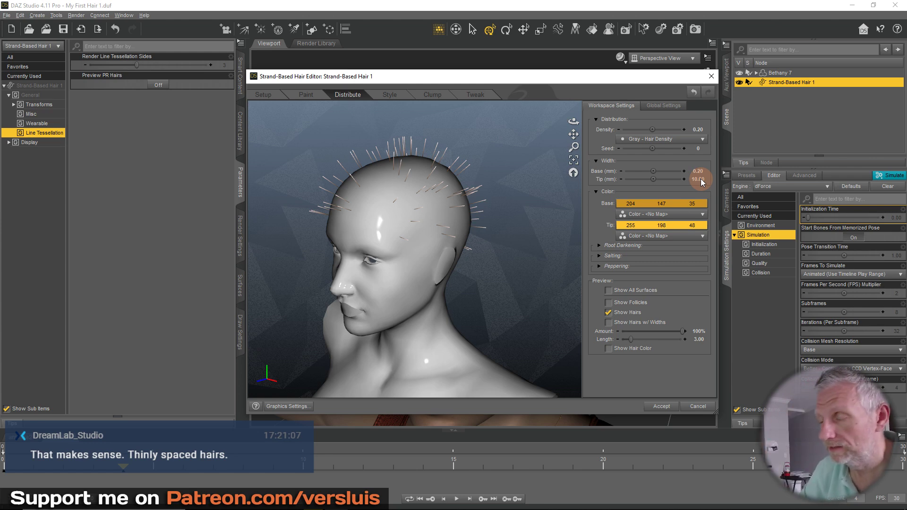
{"action": "double_click", "coordinate": [700, 172]}
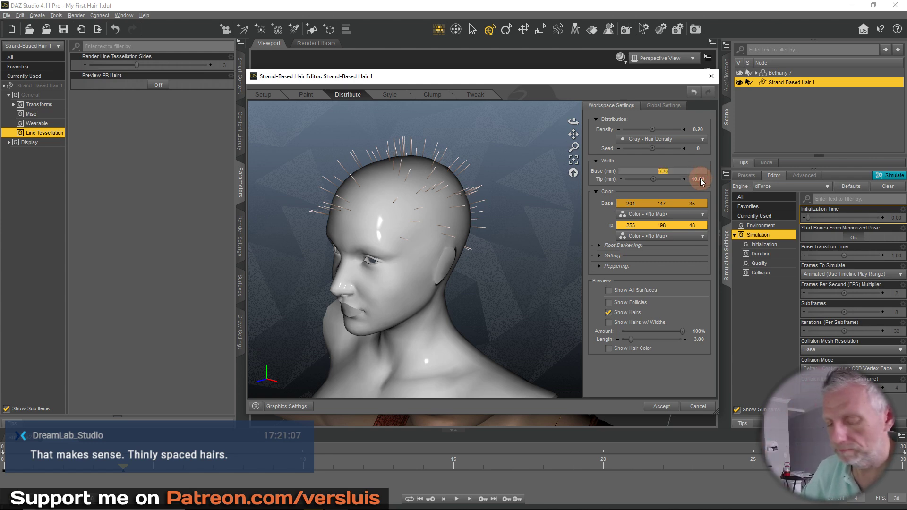
{"action": "left_click_drag", "start_coordinate": [663, 177], "coordinate": [666, 178]}
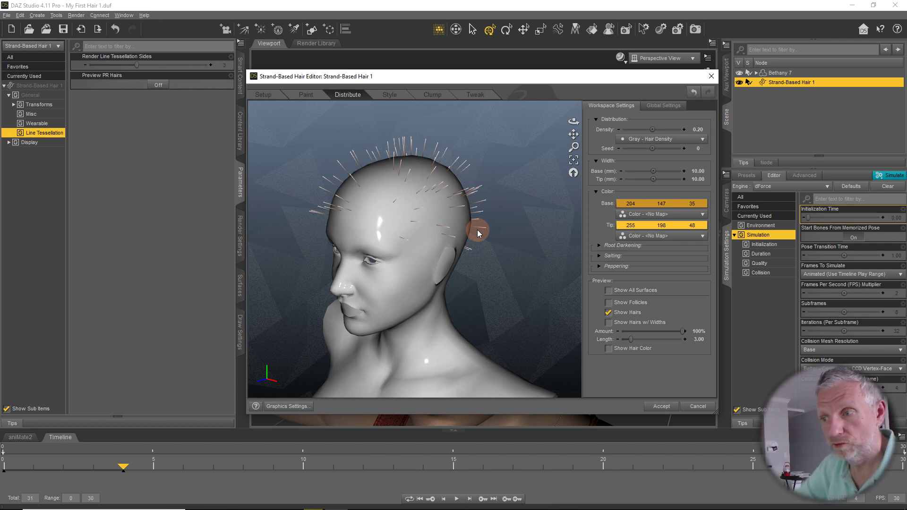
{"action": "left_click", "coordinate": [396, 96]}
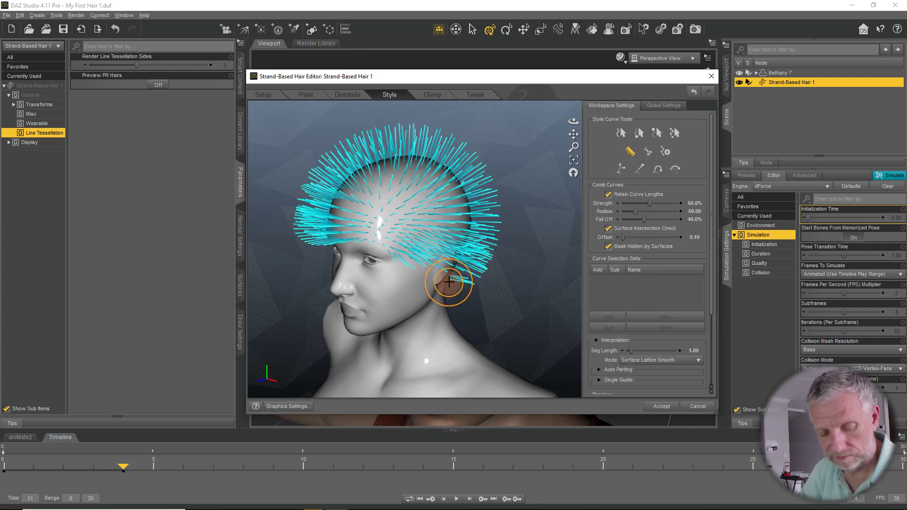
- Comb the style curves on the left side of the head backward from the temple and down toward the nape
{"action": "left_click_drag", "start_coordinate": [377, 223], "coordinate": [329, 226]}
{"action": "left_click_drag", "start_coordinate": [425, 304], "coordinate": [343, 269], "text": "alt"}
{"action": "mouse_move", "coordinate": [339, 208]}
{"action": "left_mouse_down"}
{"action": "mouse_move", "coordinate": [357, 182]}
{"action": "mouse_move", "coordinate": [471, 151]}
{"action": "left_mouse_up"}
{"action": "left_click_drag", "start_coordinate": [314, 212], "coordinate": [437, 138]}
{"action": "mouse_move", "coordinate": [320, 231]}
{"action": "left_mouse_down"}
{"action": "mouse_move", "coordinate": [360, 157]}
{"action": "mouse_move", "coordinate": [534, 175]}
{"action": "mouse_move", "coordinate": [557, 293]}
{"action": "left_mouse_up"}
{"action": "left_click_drag", "start_coordinate": [512, 166], "coordinate": [524, 311]}
{"action": "mouse_move", "coordinate": [468, 131]}
{"action": "left_mouse_down"}
{"action": "mouse_move", "coordinate": [506, 200]}
{"action": "mouse_move", "coordinate": [516, 312]}
{"action": "left_mouse_up"}
{"action": "left_click_drag", "start_coordinate": [439, 142], "coordinate": [471, 156]}
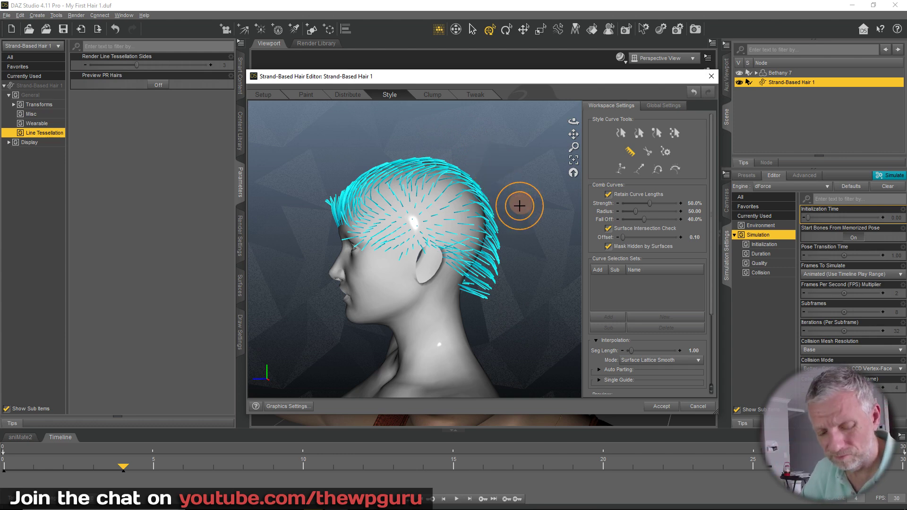
- Flatten the hair sticking out at the left temple and comb the front hair down over the forehead
{"action": "left_click_drag", "start_coordinate": [470, 261], "coordinate": [638, 271], "text": "ctrl+alt"}
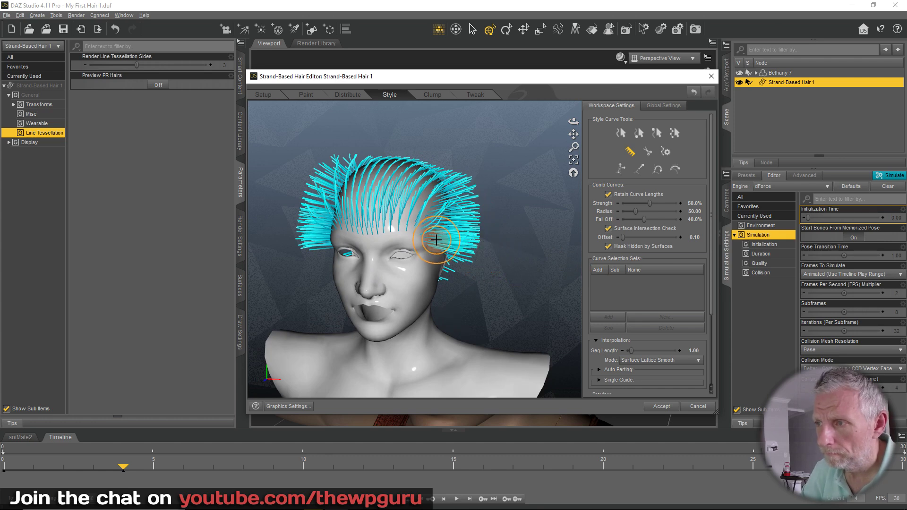
{"action": "left_click_drag", "start_coordinate": [436, 240], "coordinate": [482, 178]}
{"action": "mouse_move", "coordinate": [531, 237]}
{"action": "left_mouse_down", "text": "ctrl+alt"}
{"action": "mouse_move", "coordinate": [349, 249]}
{"action": "mouse_move", "coordinate": [334, 239]}
{"action": "mouse_move", "coordinate": [435, 227]}
{"action": "mouse_move", "coordinate": [377, 265]}
{"action": "mouse_move", "coordinate": [411, 208]}
{"action": "mouse_move", "coordinate": [327, 209]}
{"action": "mouse_move", "coordinate": [486, 237]}
{"action": "left_mouse_up", "text": "ctrl+alt"}
{"action": "mouse_move", "coordinate": [424, 169]}
{"action": "left_mouse_down"}
{"action": "mouse_move", "coordinate": [512, 214]}
{"action": "mouse_move", "coordinate": [440, 198]}
{"action": "mouse_move", "coordinate": [476, 299]}
{"action": "mouse_move", "coordinate": [421, 324]}
{"action": "left_mouse_up"}
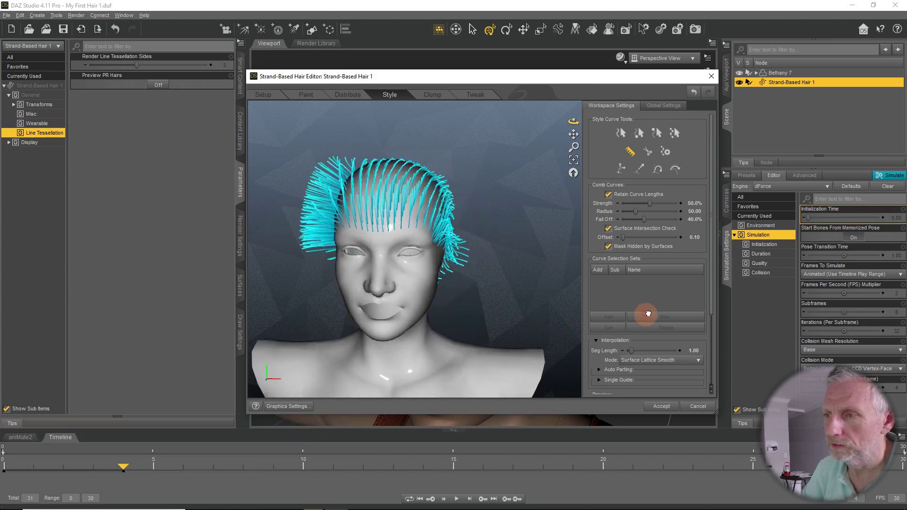
{"action": "left_click_drag", "start_coordinate": [648, 314], "coordinate": [664, 311]}
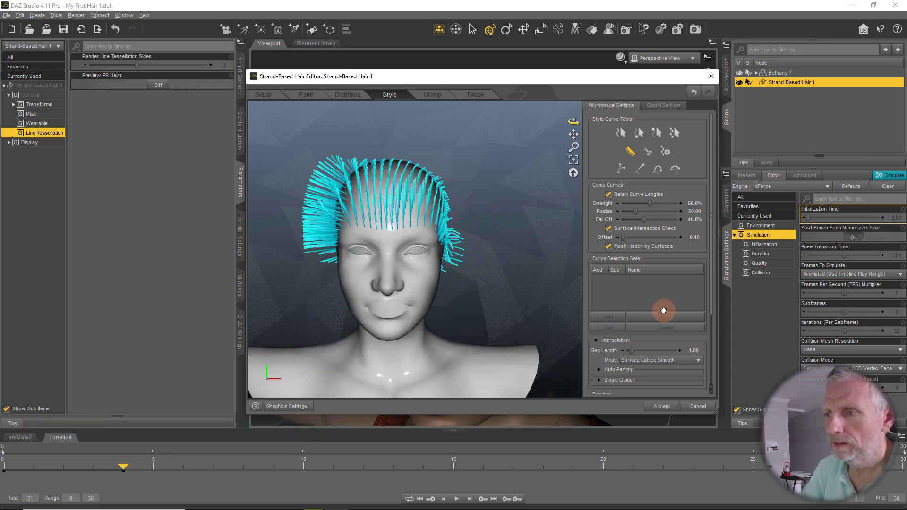
{"action": "left_click_drag", "start_coordinate": [580, 307], "coordinate": [382, 261]}
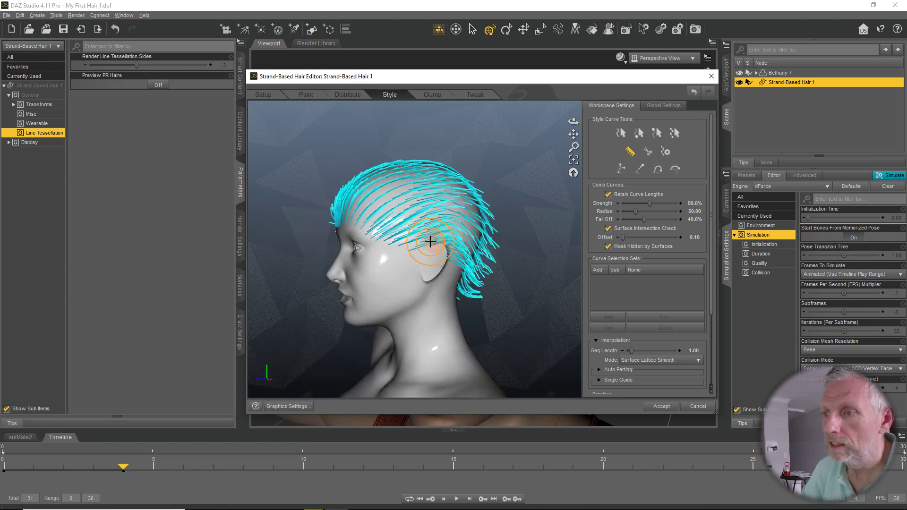
- Comb the style curves on the right side of the head back from the forehead, over the ear, toward the nape
{"action": "left_click_drag", "start_coordinate": [357, 279], "coordinate": [668, 292]}
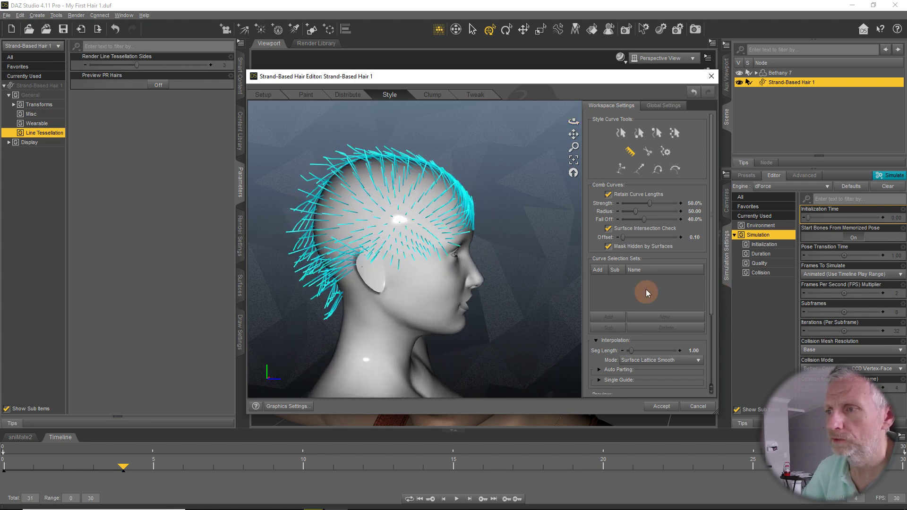
{"action": "left_click_drag", "start_coordinate": [480, 229], "coordinate": [331, 142]}
{"action": "left_click_drag", "start_coordinate": [482, 232], "coordinate": [329, 179]}
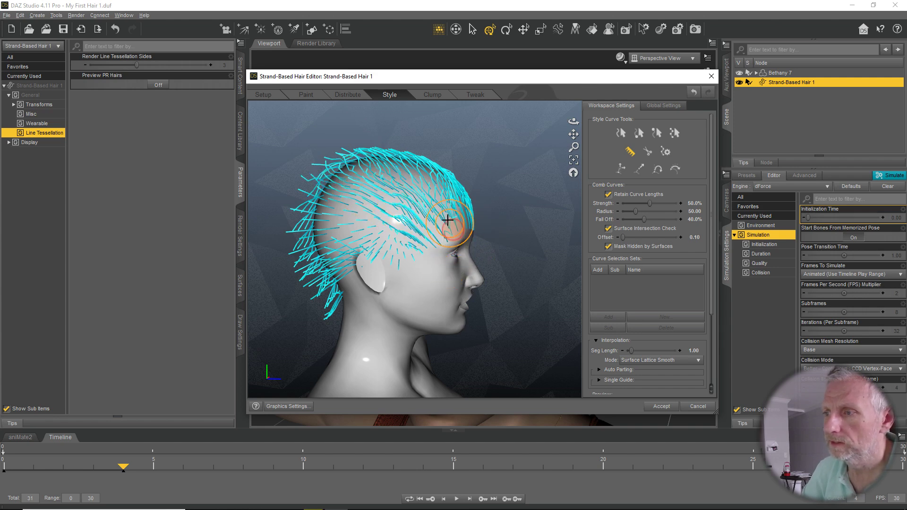
{"action": "mouse_move", "coordinate": [429, 198]}
{"action": "left_mouse_down"}
{"action": "mouse_move", "coordinate": [336, 158]}
{"action": "mouse_move", "coordinate": [279, 213]}
{"action": "left_mouse_up"}
{"action": "mouse_move", "coordinate": [396, 217]}
{"action": "left_mouse_down", "text": "alt"}
{"action": "mouse_move", "coordinate": [400, 229]}
{"action": "mouse_move", "coordinate": [350, 209]}
{"action": "left_mouse_up", "text": "alt"}
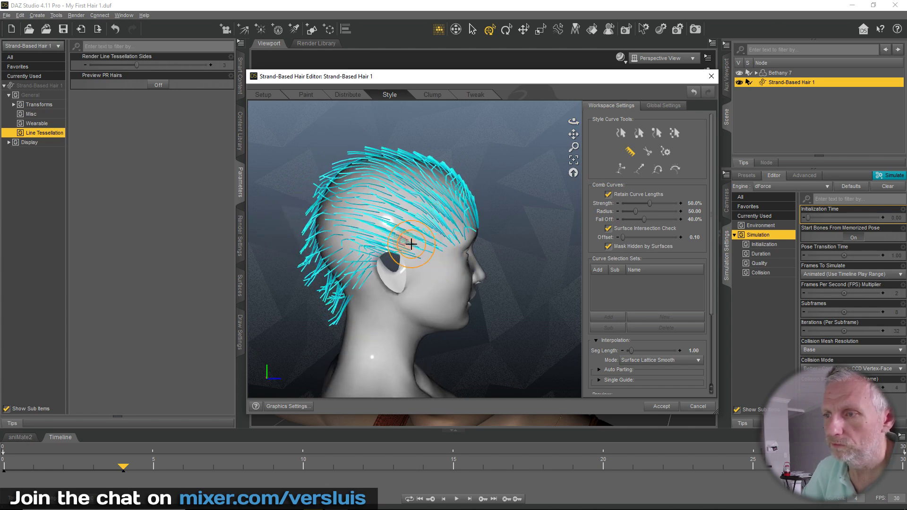
{"action": "mouse_move", "coordinate": [350, 264]}
{"action": "left_mouse_down"}
{"action": "mouse_move", "coordinate": [328, 283]}
{"action": "mouse_move", "coordinate": [375, 242]}
{"action": "mouse_move", "coordinate": [345, 227]}
{"action": "mouse_move", "coordinate": [326, 288]}
{"action": "left_mouse_up"}
{"action": "left_click_drag", "start_coordinate": [480, 227], "coordinate": [408, 177]}
{"action": "mouse_move", "coordinate": [475, 229]}
{"action": "left_mouse_down"}
{"action": "mouse_move", "coordinate": [362, 193]}
{"action": "mouse_move", "coordinate": [371, 196]}
{"action": "mouse_move", "coordinate": [348, 219]}
{"action": "mouse_move", "coordinate": [277, 251]}
{"action": "mouse_move", "coordinate": [412, 295]}
{"action": "mouse_move", "coordinate": [300, 278]}
{"action": "mouse_move", "coordinate": [468, 260]}
{"action": "left_mouse_up"}
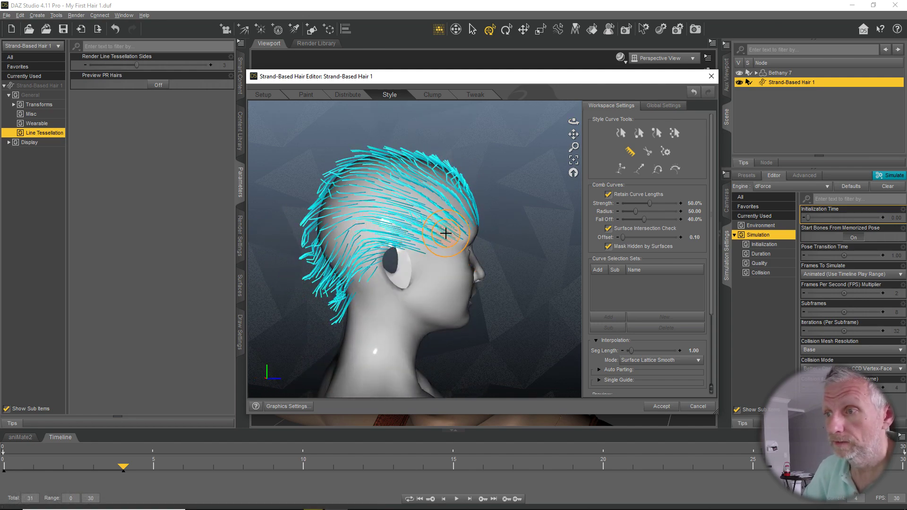
{"action": "mouse_move", "coordinate": [350, 223]}
{"action": "left_mouse_down"}
{"action": "mouse_move", "coordinate": [361, 186]}
{"action": "mouse_move", "coordinate": [381, 166]}
{"action": "mouse_move", "coordinate": [445, 176]}
{"action": "mouse_move", "coordinate": [426, 181]}
{"action": "mouse_move", "coordinate": [354, 151]}
{"action": "mouse_move", "coordinate": [314, 183]}
{"action": "mouse_move", "coordinate": [364, 239]}
{"action": "mouse_move", "coordinate": [371, 232]}
{"action": "mouse_move", "coordinate": [297, 225]}
{"action": "mouse_move", "coordinate": [435, 239]}
{"action": "mouse_move", "coordinate": [304, 263]}
{"action": "mouse_move", "coordinate": [312, 235]}
{"action": "mouse_move", "coordinate": [320, 305]}
{"action": "left_mouse_up"}
- Comb the hair at the back of the head and behind both ears down and inward toward the neck
{"action": "mouse_move", "coordinate": [338, 352]}
{"action": "left_mouse_down", "text": "ctrl+alt"}
{"action": "mouse_move", "coordinate": [412, 349]}
{"action": "mouse_move", "coordinate": [505, 364]}
{"action": "left_mouse_up", "text": "ctrl+alt"}
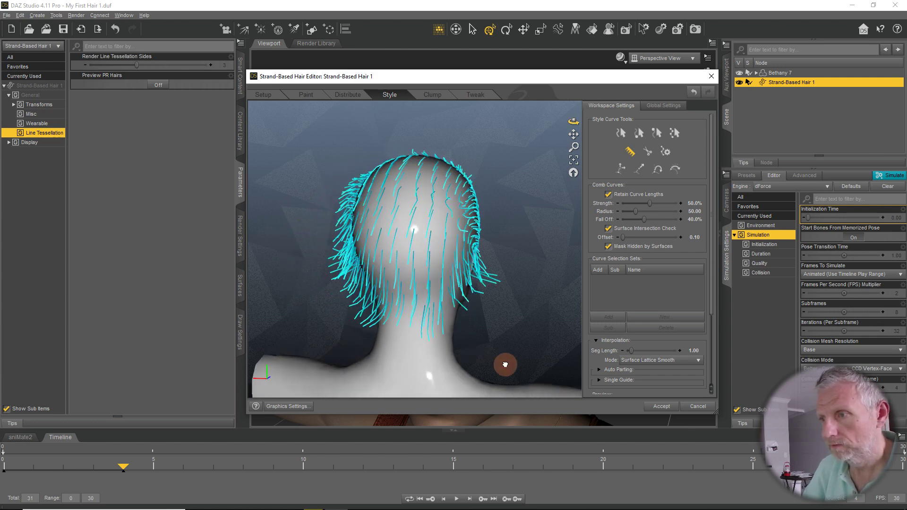
{"action": "mouse_move", "coordinate": [500, 290]}
{"action": "left_mouse_down"}
{"action": "mouse_move", "coordinate": [476, 344]}
{"action": "mouse_move", "coordinate": [422, 358]}
{"action": "left_mouse_up"}
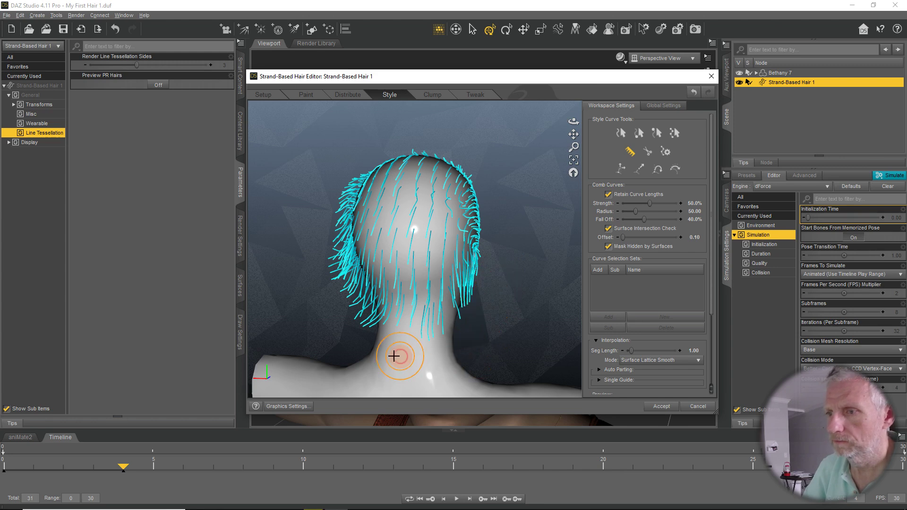
{"action": "left_click_drag", "start_coordinate": [327, 328], "coordinate": [367, 328], "text": "ctrl+alt"}
{"action": "left_click_drag", "start_coordinate": [333, 257], "coordinate": [357, 307]}
{"action": "left_click_drag", "start_coordinate": [342, 276], "coordinate": [377, 338]}
{"action": "left_click_drag", "start_coordinate": [504, 250], "coordinate": [449, 369]}
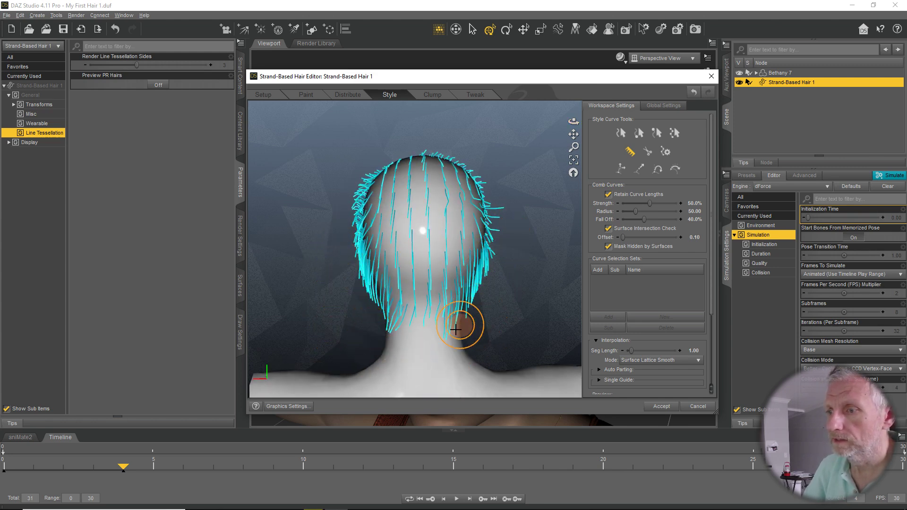
{"action": "left_click_drag", "start_coordinate": [522, 192], "coordinate": [483, 299]}
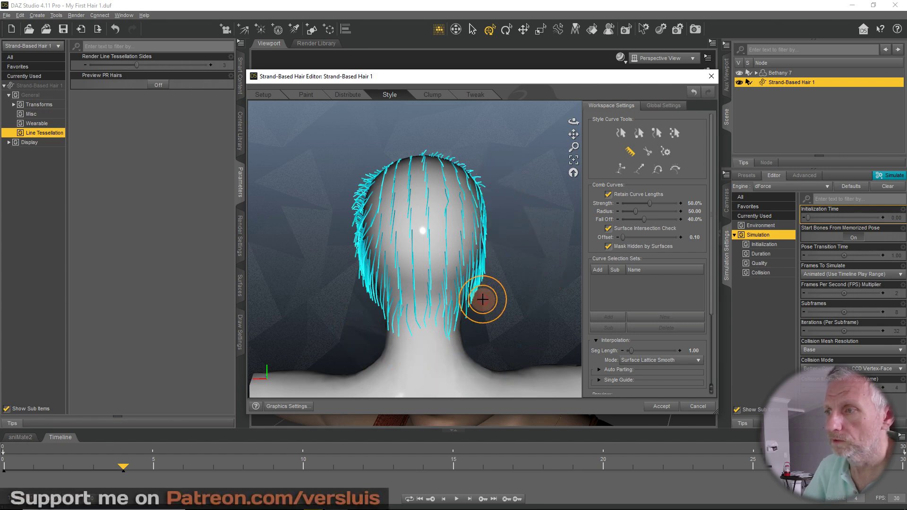
- Lengthen all style curves with an extend value of 4.80 and a scale of 1.07
{"action": "mouse_move", "coordinate": [340, 178]}
{"action": "left_mouse_down"}
{"action": "mouse_move", "coordinate": [371, 324]}
{"action": "mouse_move", "coordinate": [425, 314]}
{"action": "mouse_move", "coordinate": [581, 318]}
{"action": "left_mouse_up"}
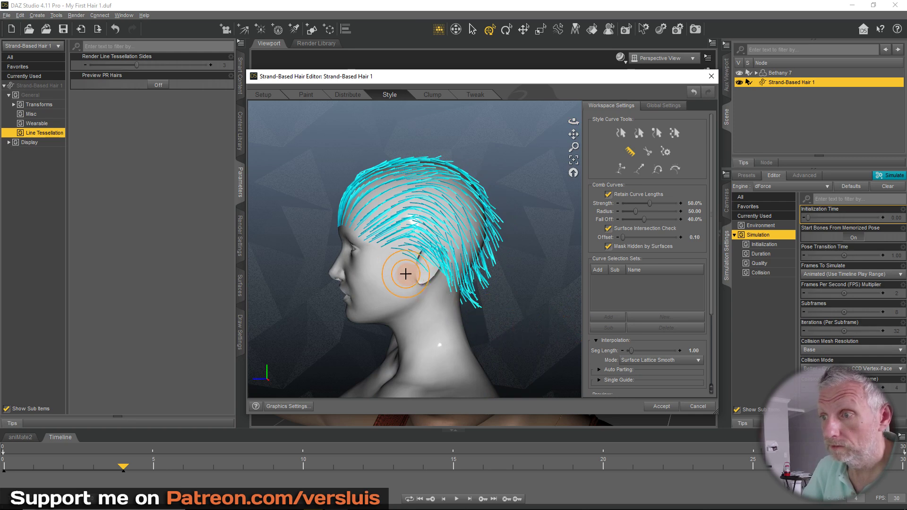
{"action": "mouse_move", "coordinate": [331, 290]}
{"action": "left_mouse_down", "text": "alt"}
{"action": "mouse_move", "coordinate": [512, 314]}
{"action": "mouse_move", "coordinate": [553, 285]}
{"action": "mouse_move", "coordinate": [735, 319]}
{"action": "left_mouse_up", "text": "alt"}
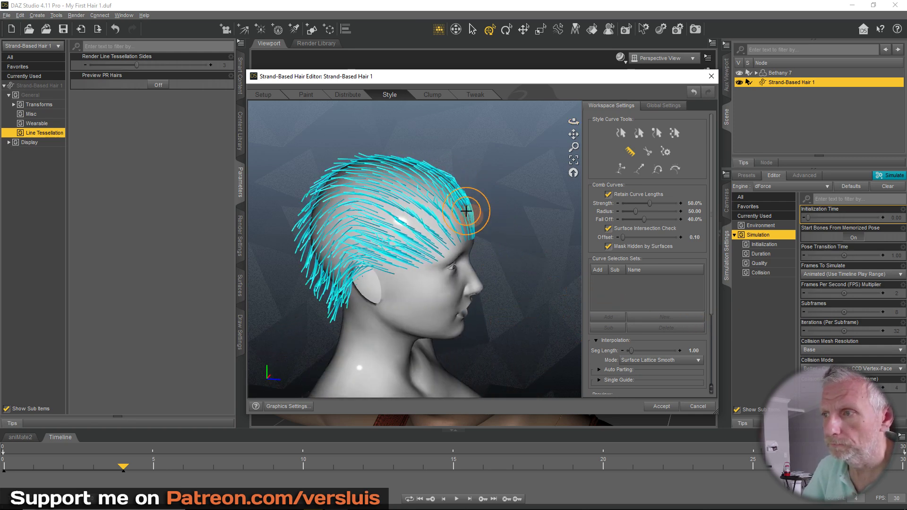
{"action": "left_click_drag", "start_coordinate": [336, 166], "coordinate": [444, 176]}
{"action": "mouse_move", "coordinate": [326, 173]}
{"action": "left_mouse_down"}
{"action": "mouse_move", "coordinate": [453, 168]}
{"action": "mouse_move", "coordinate": [434, 245]}
{"action": "mouse_move", "coordinate": [207, 214]}
{"action": "left_mouse_up"}
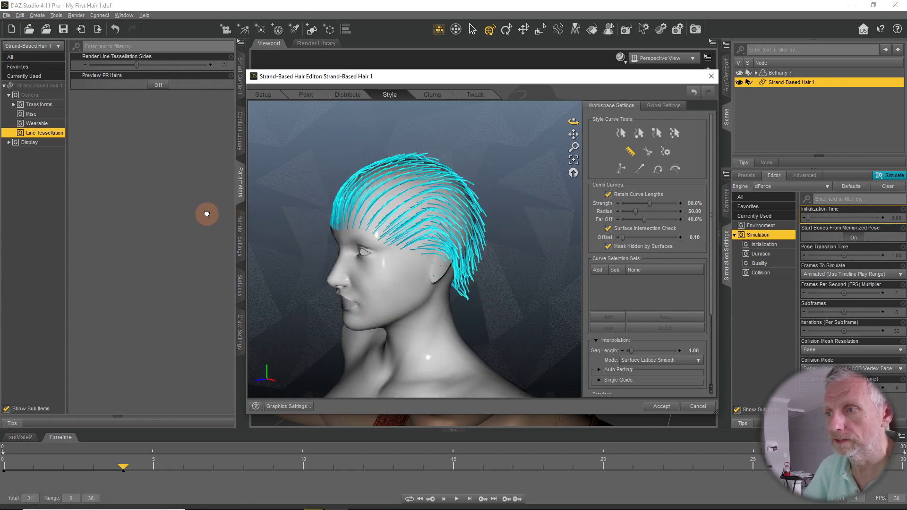
{"action": "left_click_drag", "start_coordinate": [287, 281], "coordinate": [236, 291], "text": "alt"}
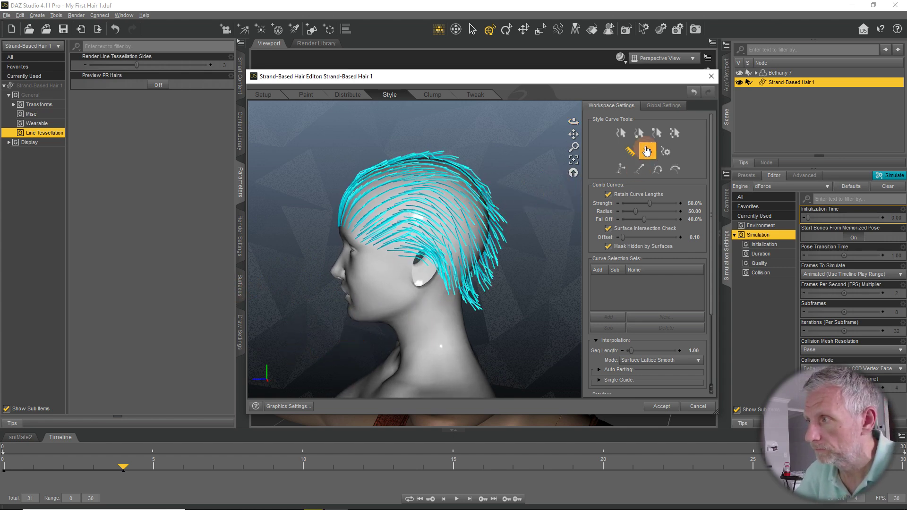
{"action": "left_click", "coordinate": [658, 169]}
{"action": "left_click_drag", "start_coordinate": [472, 194], "coordinate": [407, 164]}
{"action": "left_click_drag", "start_coordinate": [488, 205], "coordinate": [706, 284]}
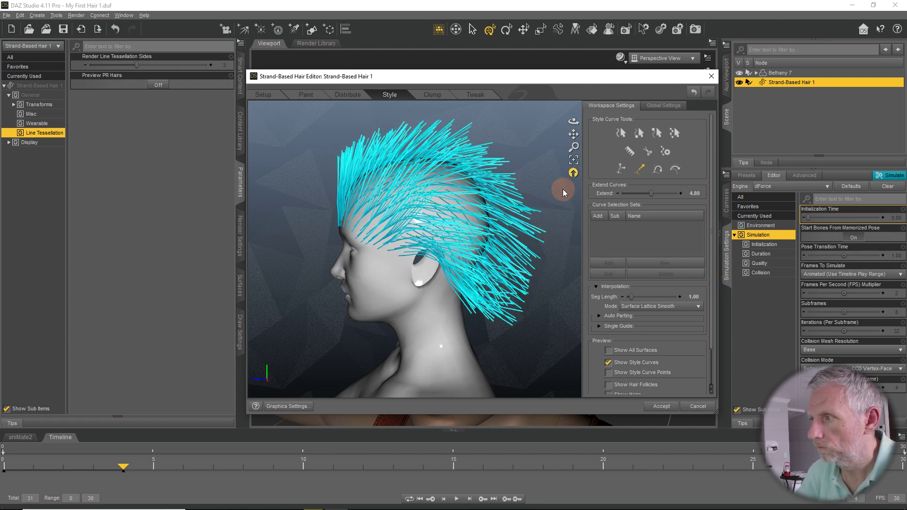
{"action": "left_click", "coordinate": [666, 169]}
{"action": "mouse_move", "coordinate": [568, 203]}
{"action": "left_mouse_down"}
{"action": "mouse_move", "coordinate": [513, 188]}
{"action": "mouse_move", "coordinate": [558, 199]}
{"action": "mouse_move", "coordinate": [519, 179]}
{"action": "mouse_move", "coordinate": [560, 206]}
{"action": "left_mouse_up"}
{"action": "left_click", "coordinate": [620, 168]}
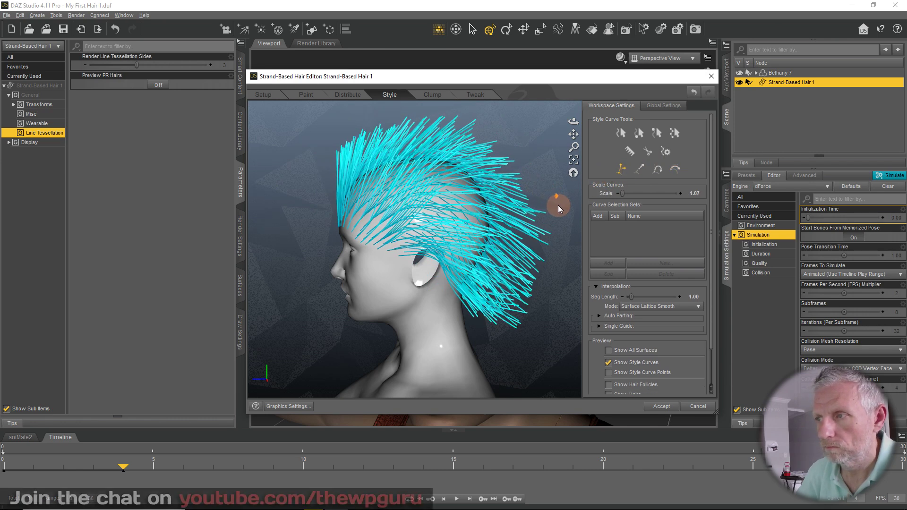
- Comb the lengthened curves at the back of the head down toward the nape
{"action": "left_click", "coordinate": [630, 151]}
{"action": "left_click_drag", "start_coordinate": [530, 242], "coordinate": [523, 318]}
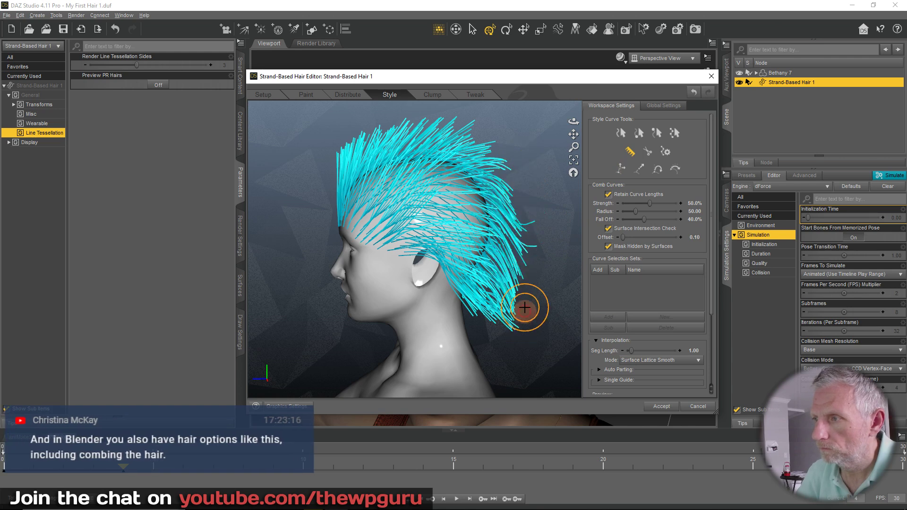
{"action": "left_click_drag", "start_coordinate": [501, 185], "coordinate": [503, 308]}
{"action": "left_click_drag", "start_coordinate": [522, 162], "coordinate": [519, 355]}
{"action": "mouse_move", "coordinate": [517, 263]}
{"action": "left_mouse_down"}
{"action": "mouse_move", "coordinate": [492, 289]}
{"action": "mouse_move", "coordinate": [513, 319]}
{"action": "left_mouse_up"}
{"action": "left_click_drag", "start_coordinate": [518, 239], "coordinate": [531, 314]}
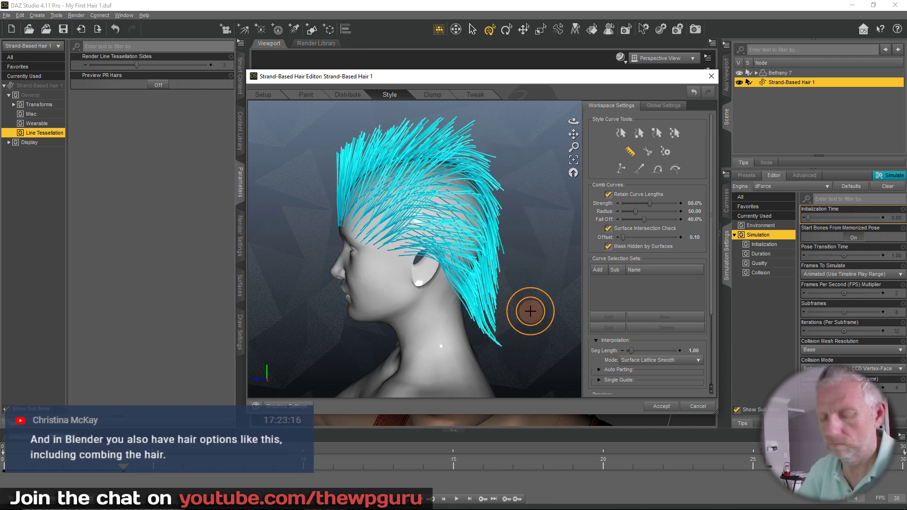
{"action": "mouse_move", "coordinate": [449, 283]}
{"action": "left_mouse_down", "text": "alt"}
{"action": "mouse_move", "coordinate": [704, 266]}
{"action": "mouse_move", "coordinate": [685, 269]}
{"action": "mouse_move", "coordinate": [739, 257]}
{"action": "mouse_move", "coordinate": [871, 259]}
{"action": "mouse_move", "coordinate": [558, 288]}
{"action": "left_mouse_up", "text": "alt"}
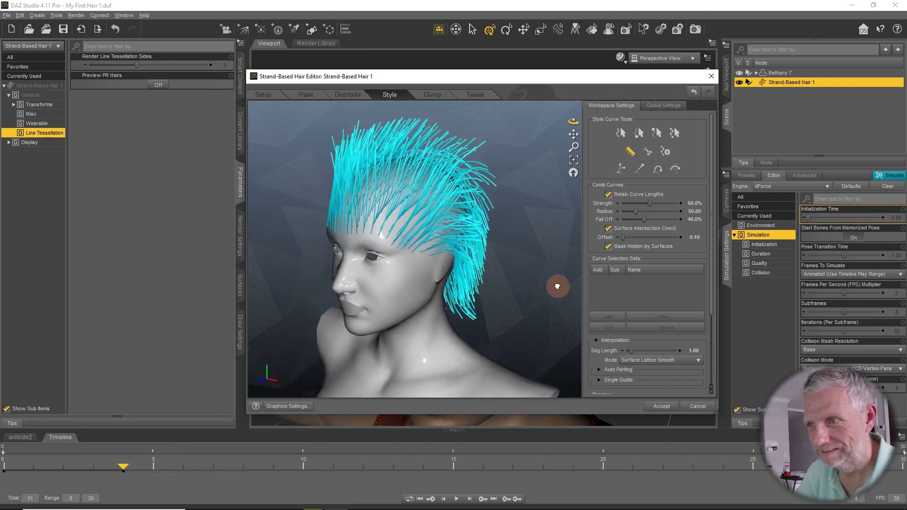
- Set the Clumping 1 strength to 100%, go on to the Tweak stage and accept the hair
{"action": "left_click", "coordinate": [434, 98]}
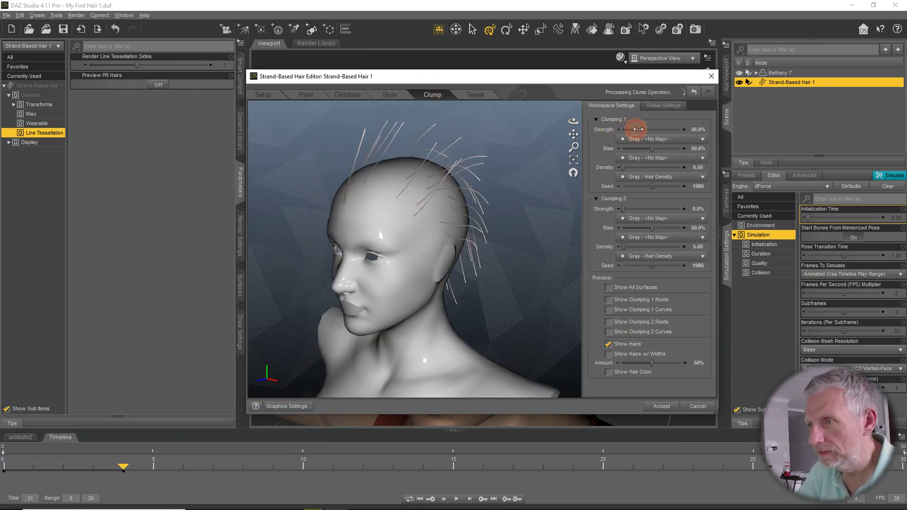
{"action": "left_click_drag", "start_coordinate": [623, 129], "coordinate": [644, 129]}
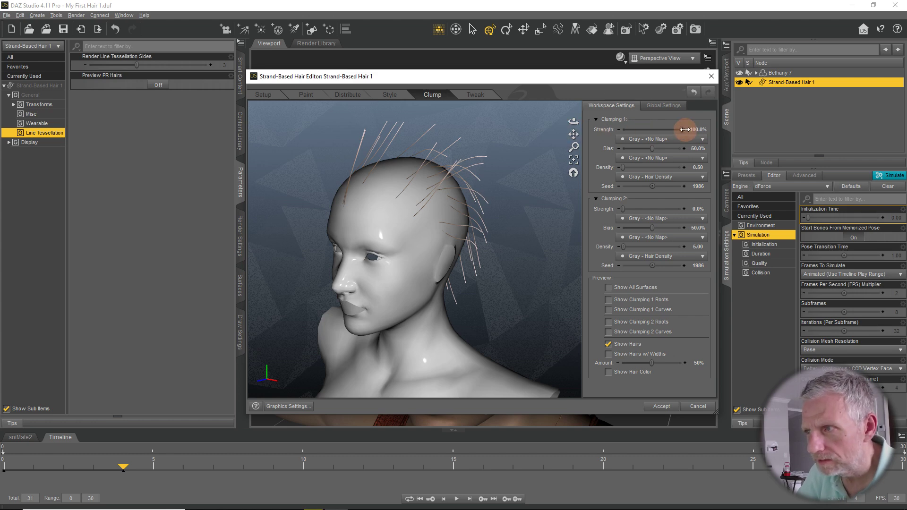
{"action": "left_click", "coordinate": [471, 98]}
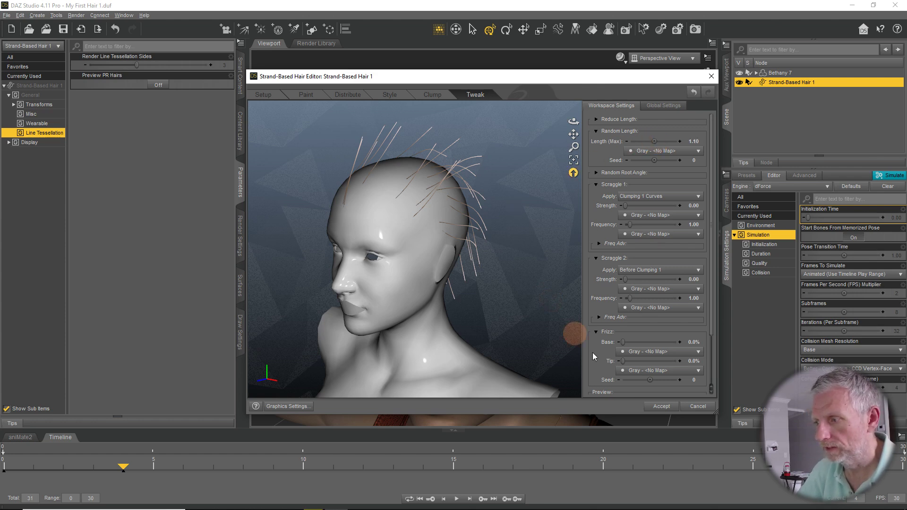
{"action": "left_click", "coordinate": [660, 408]}
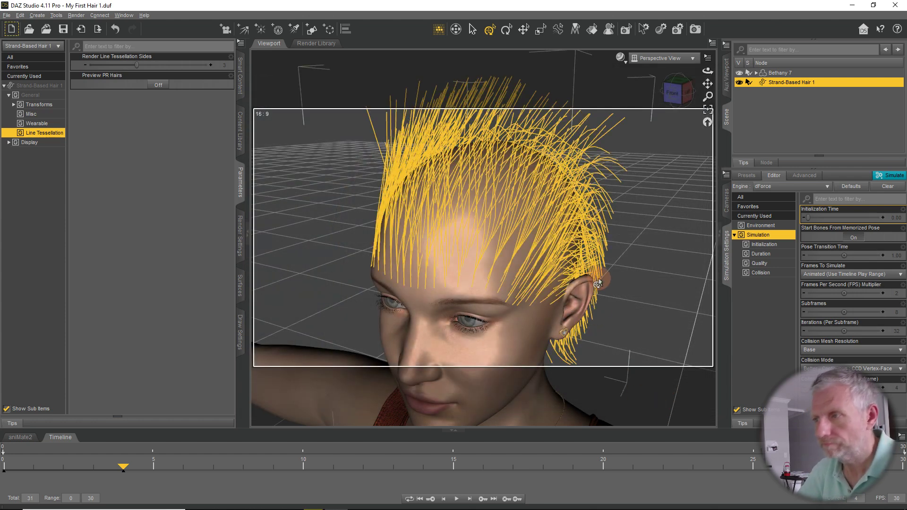
- Save the scene under the new file name My Second Hair
{"action": "left_click_drag", "start_coordinate": [536, 299], "coordinate": [528, 289], "text": "ctrl+alt"}
{"action": "scroll", "coordinate": [524, 294], "scroll_direction": "down", "scroll_amount": 5}
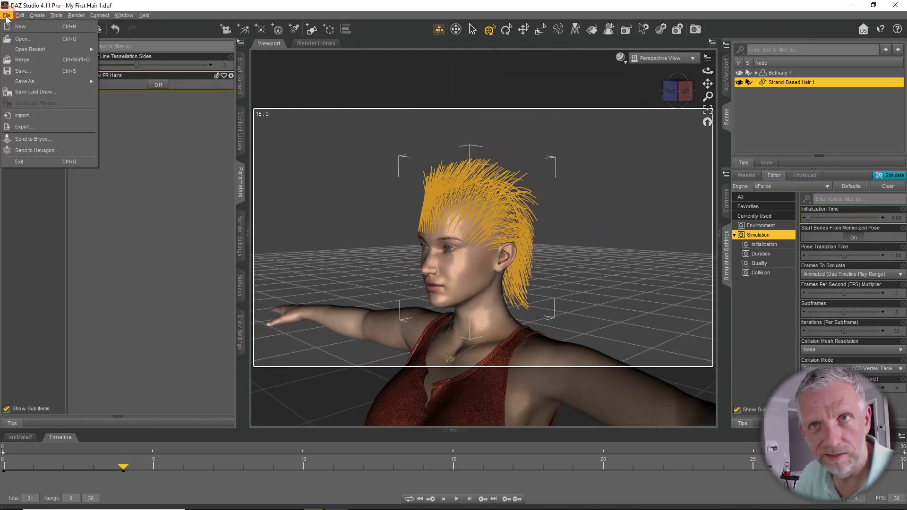
{"action": "mouse_move", "coordinate": [59, 79]}
{"action": "left_click", "coordinate": [105, 83]}
{"action": "type", "text": "My Second Hair"}
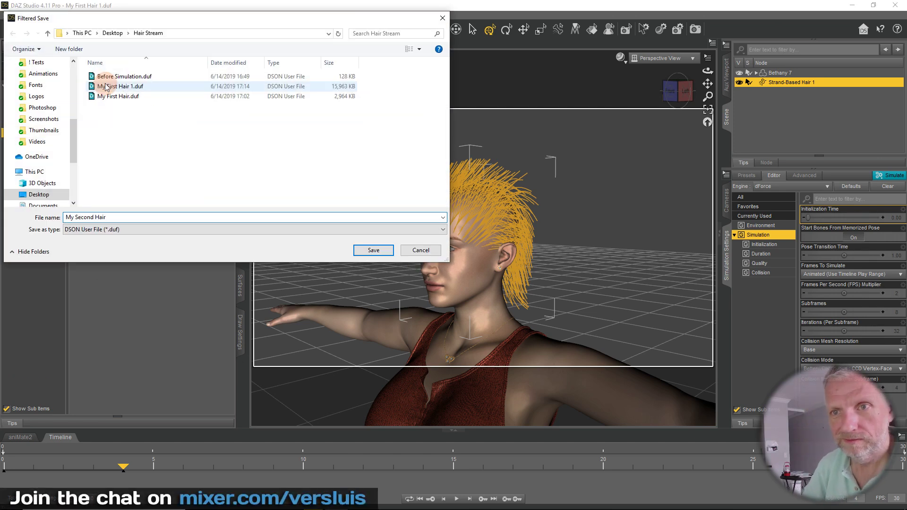
{"action": "key", "text": "Return"}
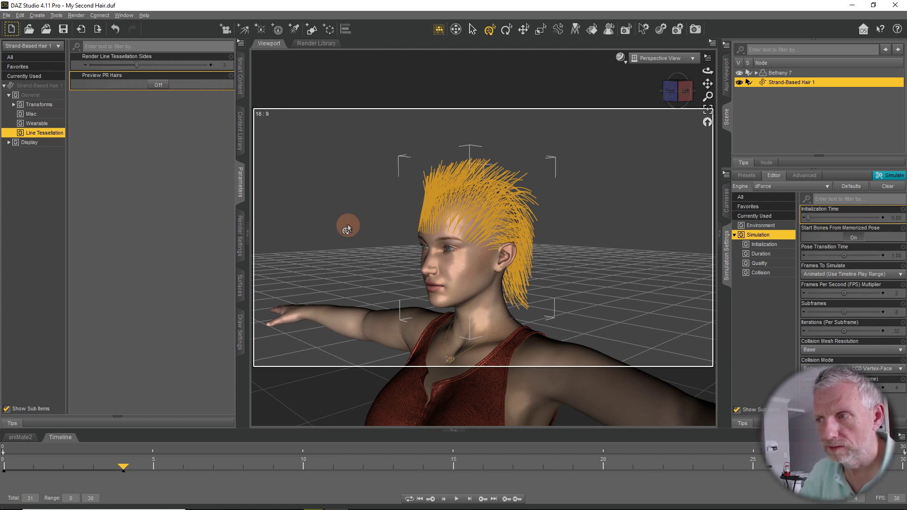
- Turn on Preview PR Hairs for Strand-Based Hair 1
{"action": "mouse_move", "coordinate": [400, 267]}
{"action": "left_mouse_down"}
{"action": "mouse_move", "coordinate": [385, 260]}
{"action": "mouse_move", "coordinate": [397, 264]}
{"action": "left_mouse_up"}
{"action": "left_click", "coordinate": [761, 116]}
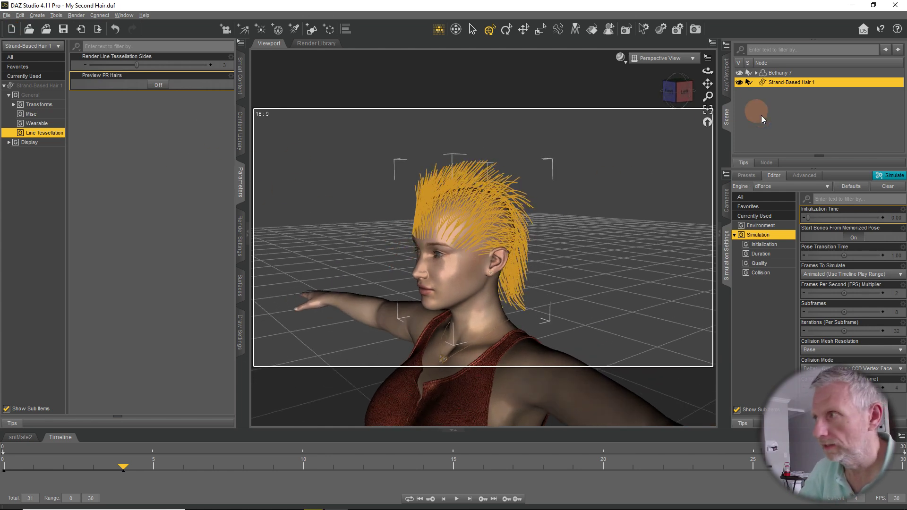
{"action": "left_click", "coordinate": [160, 87]}
{"action": "mouse_move", "coordinate": [412, 254]}
{"action": "left_mouse_down"}
{"action": "mouse_move", "coordinate": [409, 240]}
{"action": "mouse_move", "coordinate": [384, 251]}
{"action": "mouse_move", "coordinate": [383, 234]}
{"action": "mouse_move", "coordinate": [414, 240]}
{"action": "mouse_move", "coordinate": [404, 245]}
{"action": "left_mouse_up"}
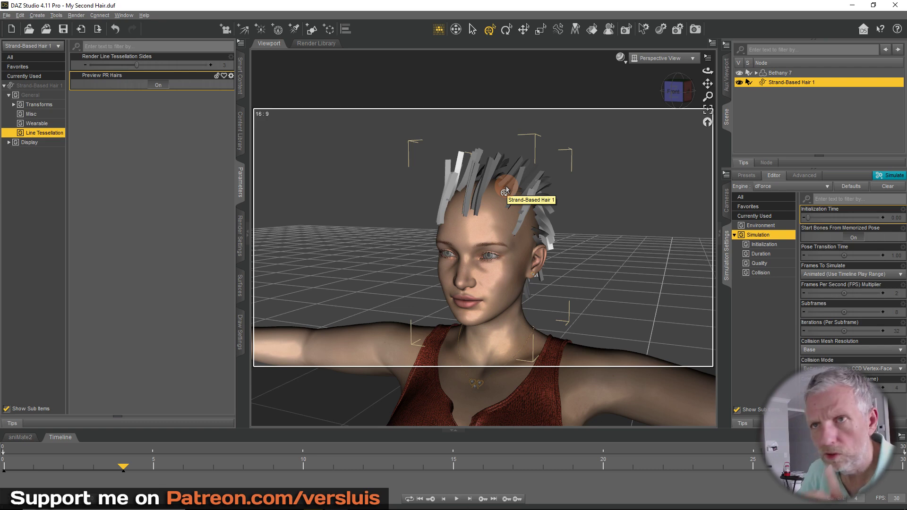
- Set Render Line Tessellation Sides to 2 and inspect the wide strands around the head
{"action": "left_click_drag", "start_coordinate": [123, 65], "coordinate": [120, 66]}
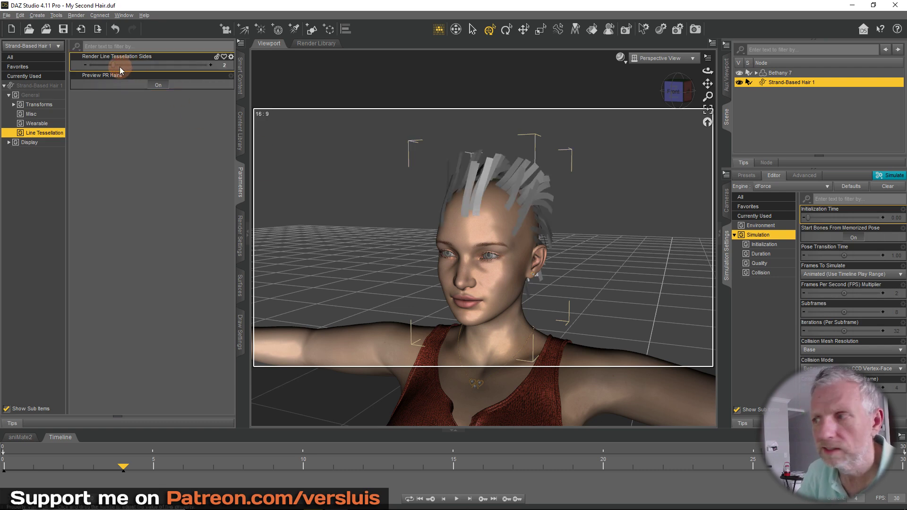
{"action": "left_click_drag", "start_coordinate": [521, 251], "coordinate": [512, 215], "text": "alt"}
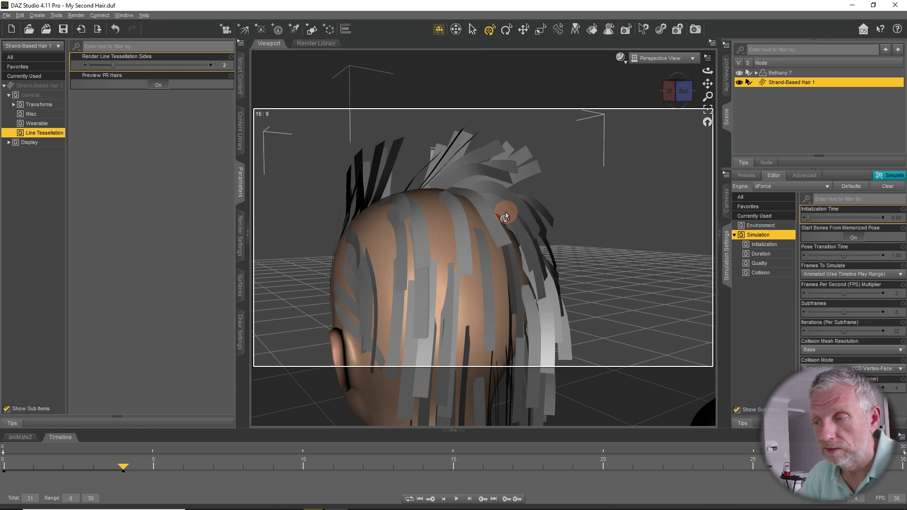
{"action": "left_click_drag", "start_coordinate": [465, 227], "coordinate": [682, 191], "text": "alt"}
{"action": "left_click", "coordinate": [462, 231]}
- Select all surfaces of Strand-Based Hair 1 for surface editing and collapse or expand its surface list as needed
{"action": "left_click", "coordinate": [789, 83]}
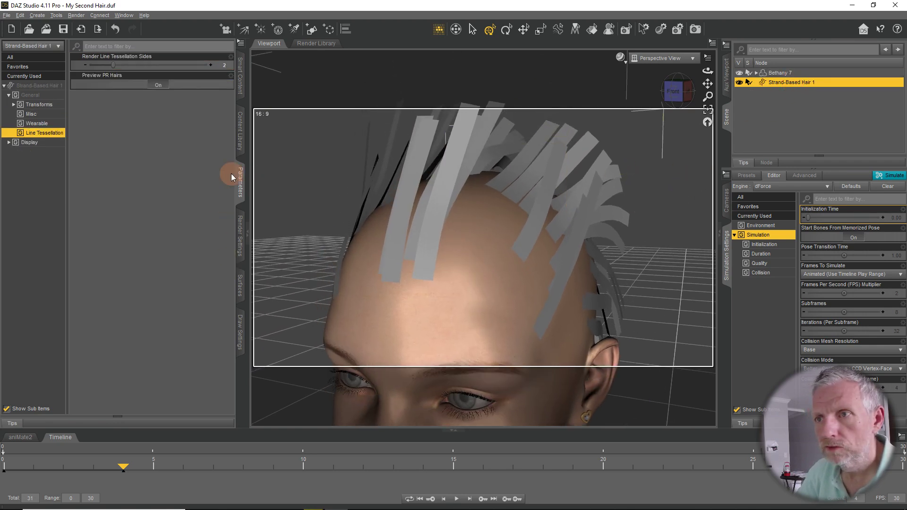
{"action": "left_click", "coordinate": [240, 277]}
{"action": "left_click", "coordinate": [33, 93]}
{"action": "left_click", "coordinate": [6, 94]}
- Load Colour Grid.png from the Desktop as the Base Color image of the selected hair surfaces
{"action": "left_click", "coordinate": [77, 161]}
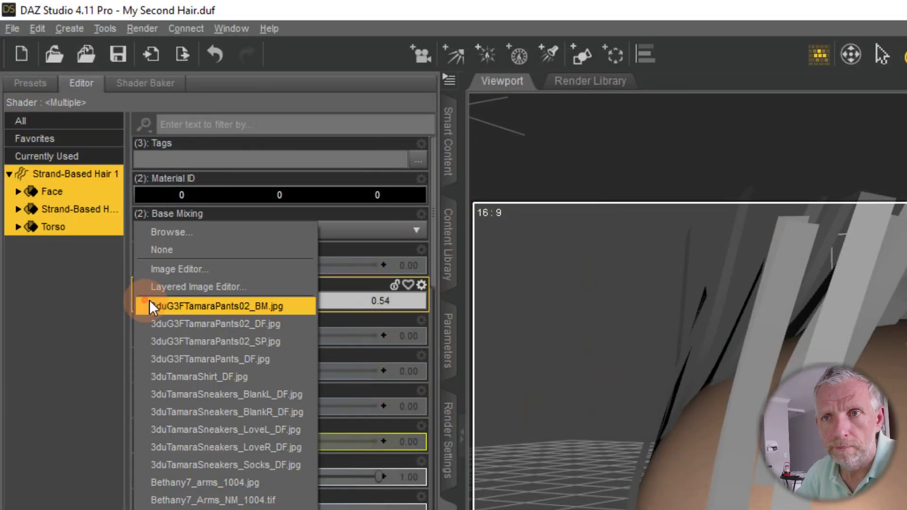
{"action": "left_click", "coordinate": [206, 233]}
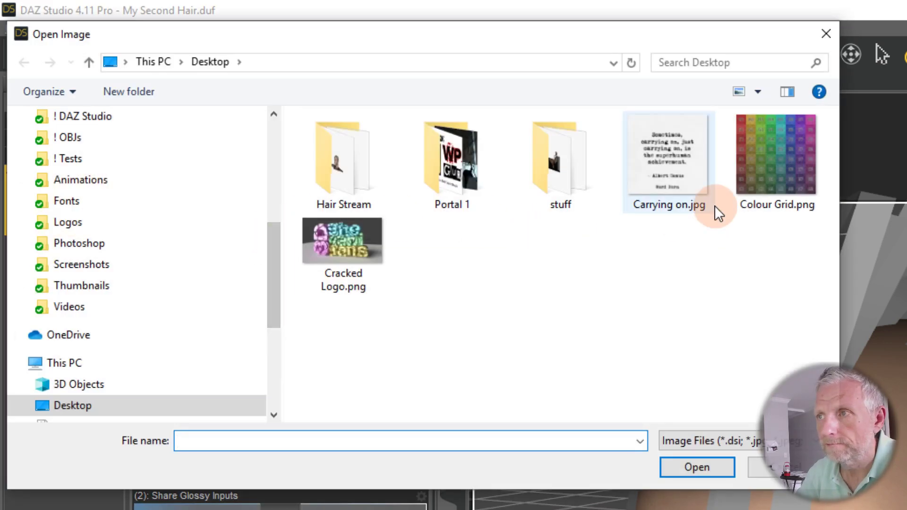
{"action": "left_click", "coordinate": [789, 174]}
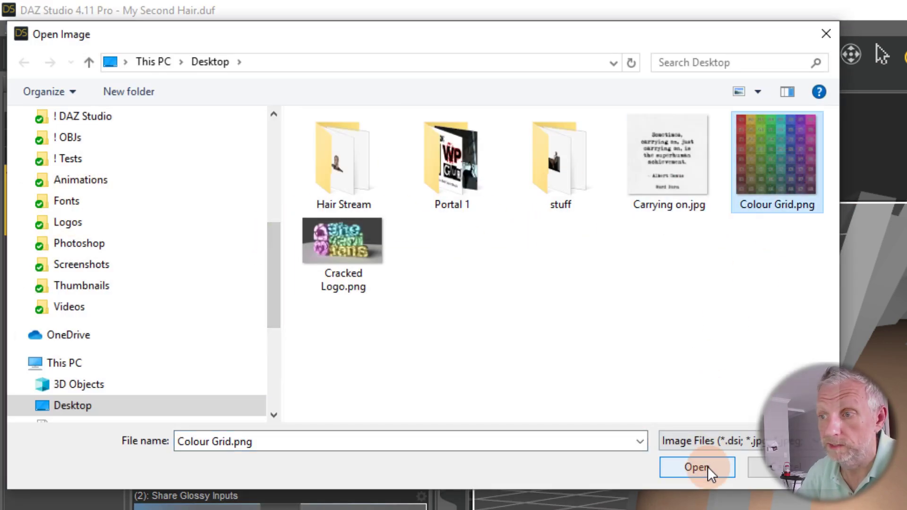
{"action": "left_click", "coordinate": [711, 472]}
- Examine up close how the colour grid is mapped along the wide strands at the front of the head
{"action": "left_click_drag", "start_coordinate": [438, 225], "coordinate": [438, 227]}
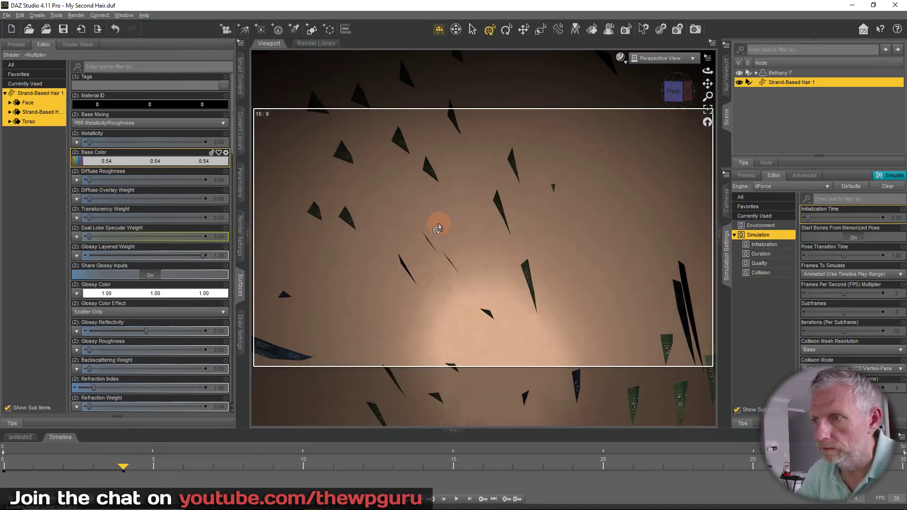
{"action": "scroll", "coordinate": [438, 223], "scroll_direction": "down", "scroll_amount": 2}
{"action": "left_click_drag", "start_coordinate": [711, 94], "coordinate": [708, 96]}
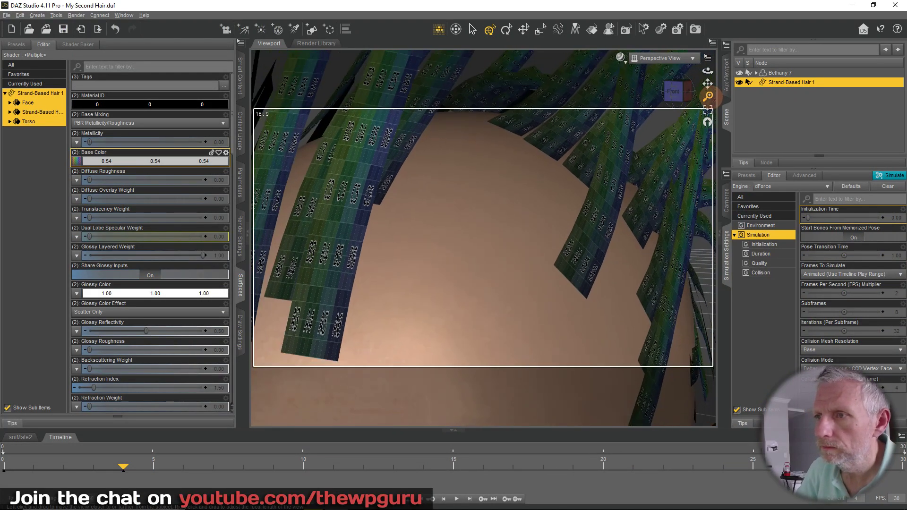
{"action": "left_click_drag", "start_coordinate": [602, 192], "coordinate": [526, 248]}
{"action": "left_click", "coordinate": [575, 259]}
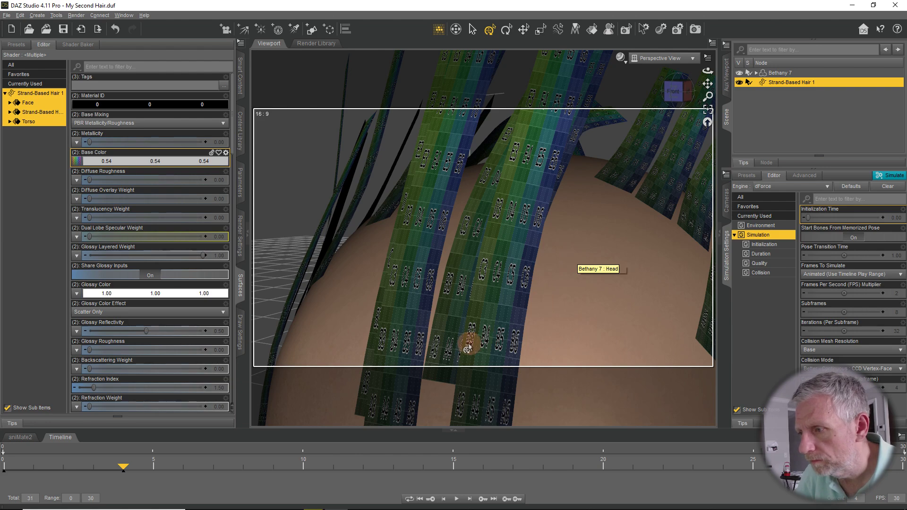
{"action": "middle_click_drag", "start_coordinate": [554, 330], "coordinate": [554, 332]}
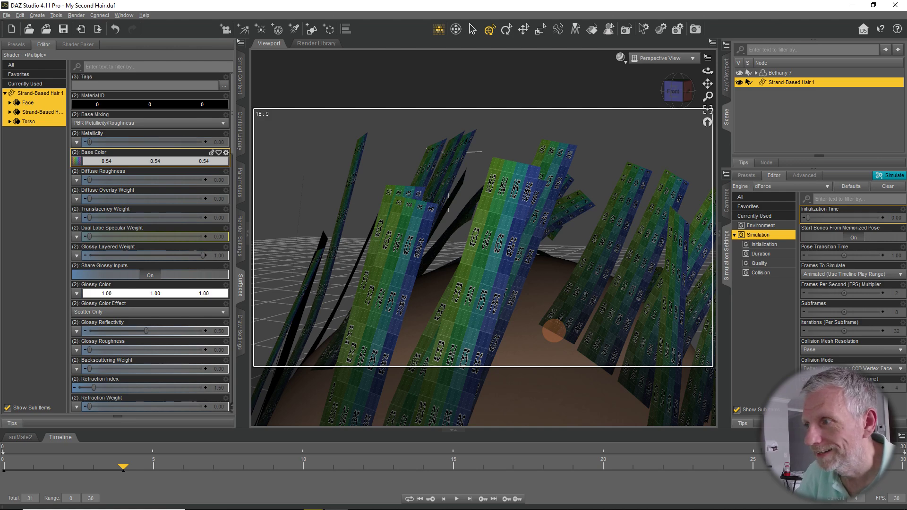
{"action": "middle_click_drag", "start_coordinate": [554, 331], "coordinate": [553, 335]}
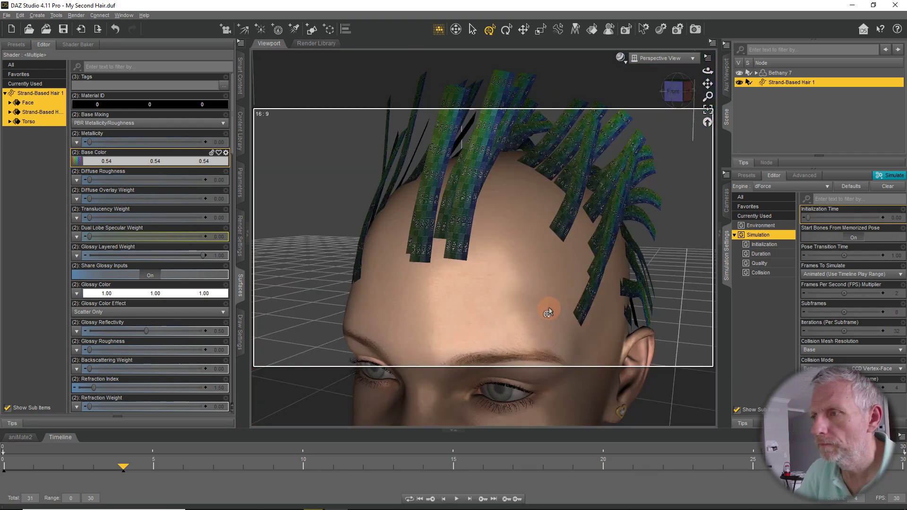
- Replace the hair's Base Color image with PAT_BIS_Blond_01.jpg from the Biscuits Blond Haircolors for Patrons folder in ! OBJs
{"action": "left_click", "coordinate": [77, 161]}
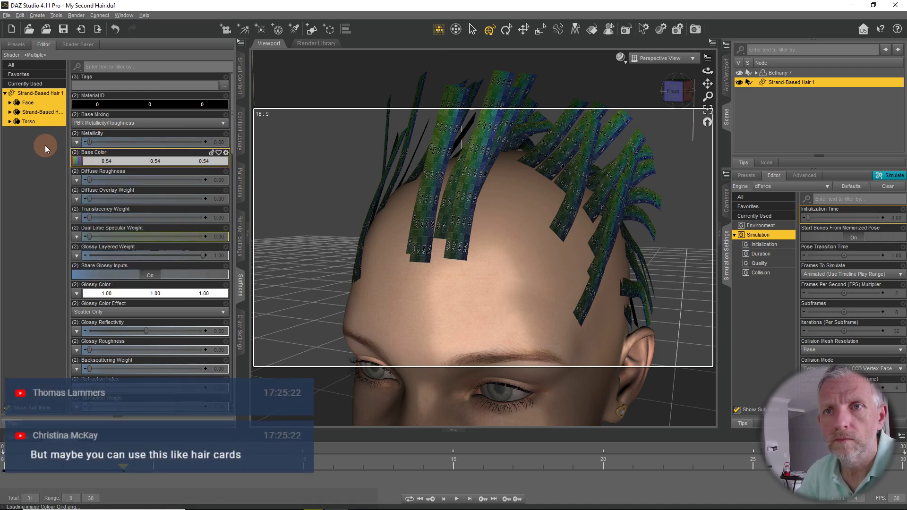
{"action": "left_click", "coordinate": [50, 95]}
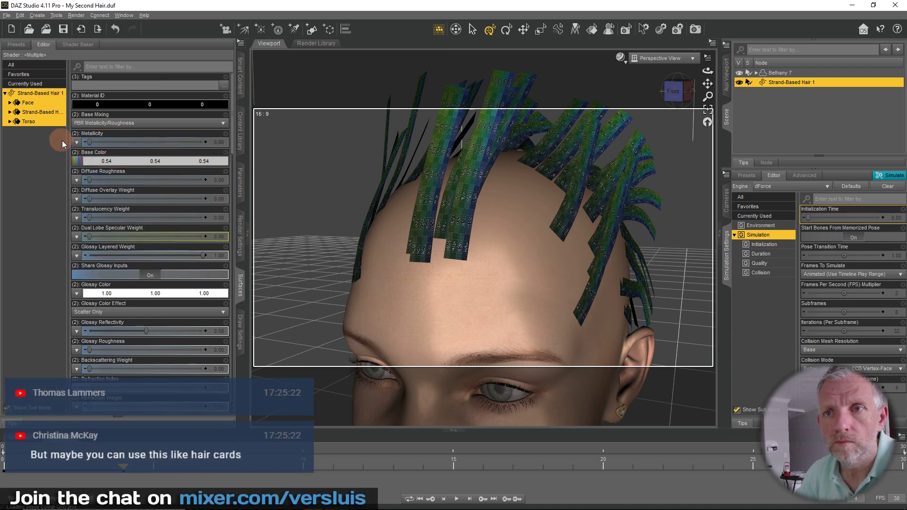
{"action": "left_click", "coordinate": [77, 161]}
{"action": "left_click", "coordinate": [101, 114]}
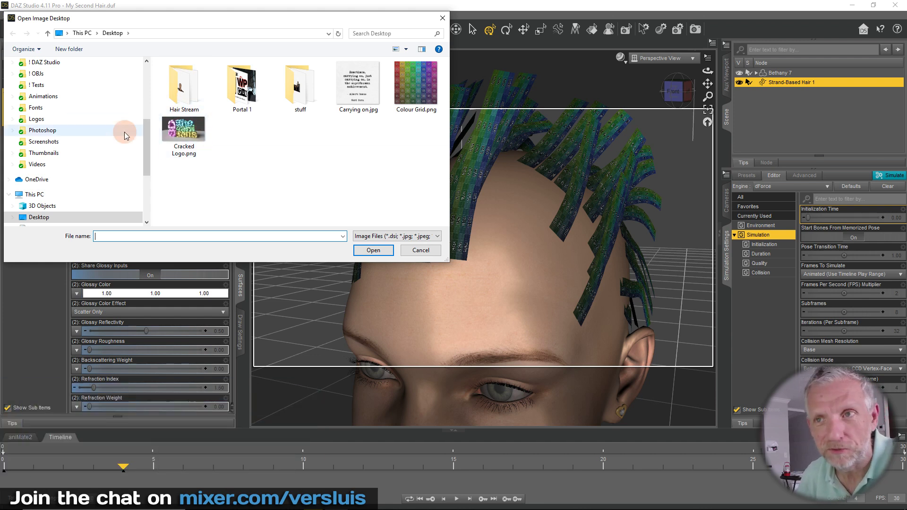
{"action": "left_click_drag", "start_coordinate": [148, 148], "coordinate": [158, 183]}
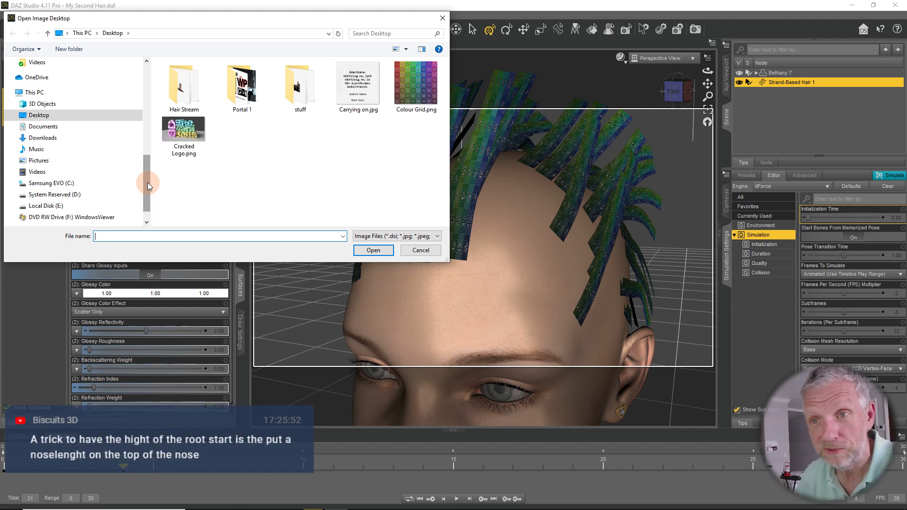
{"action": "left_click_drag", "start_coordinate": [147, 180], "coordinate": [146, 135]}
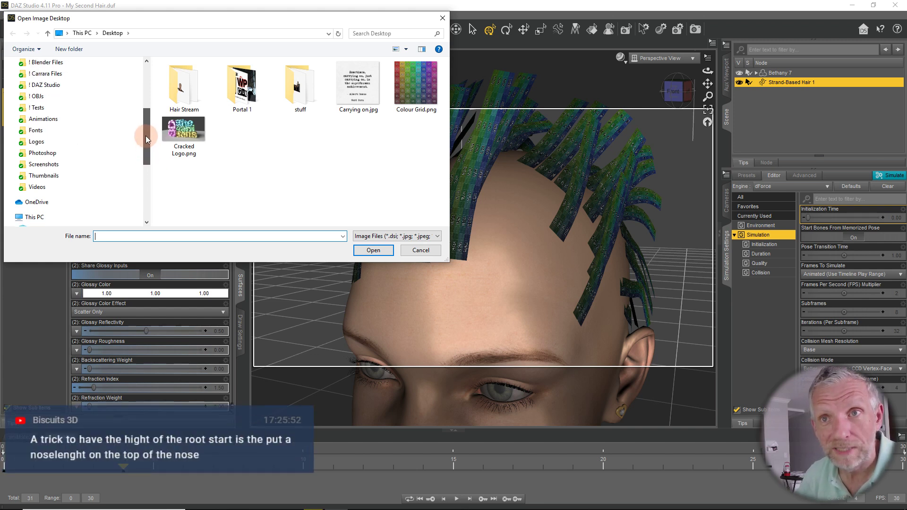
{"action": "left_click", "coordinate": [36, 97]}
{"action": "left_click", "coordinate": [183, 115]}
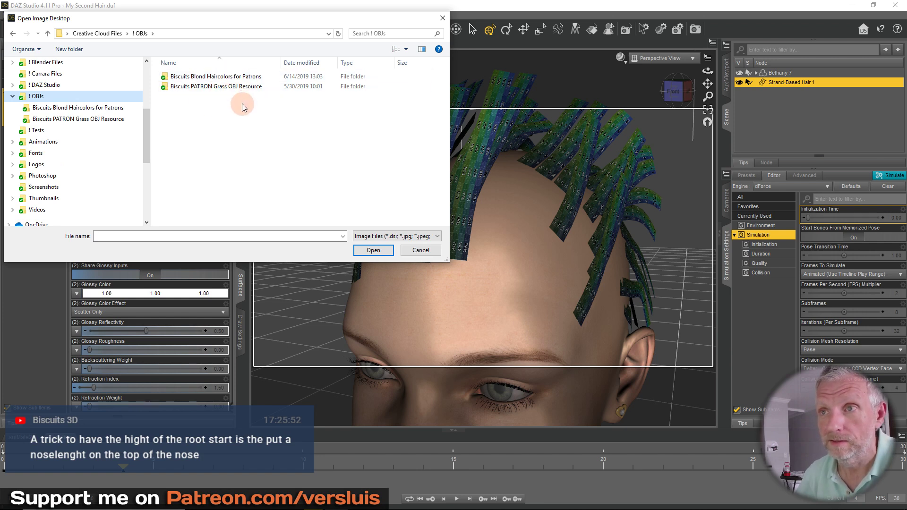
{"action": "double_click", "coordinate": [232, 78]}
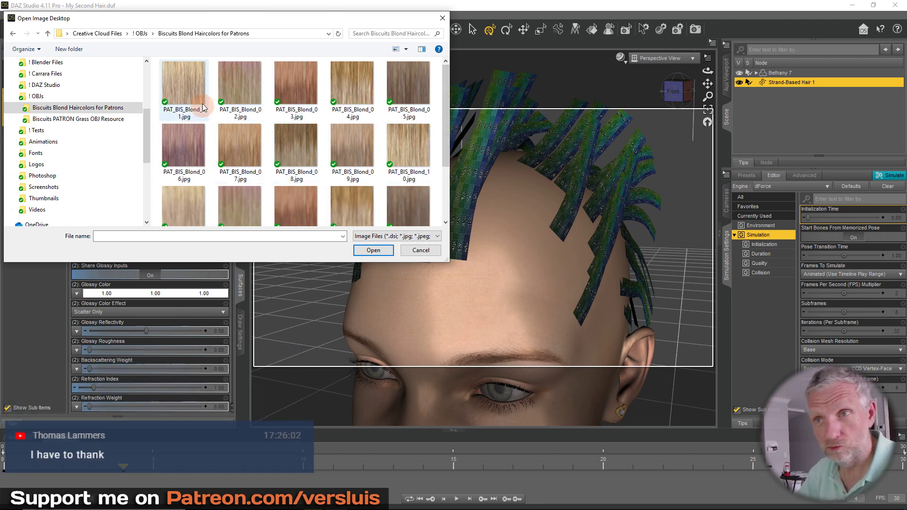
{"action": "left_click", "coordinate": [190, 92]}
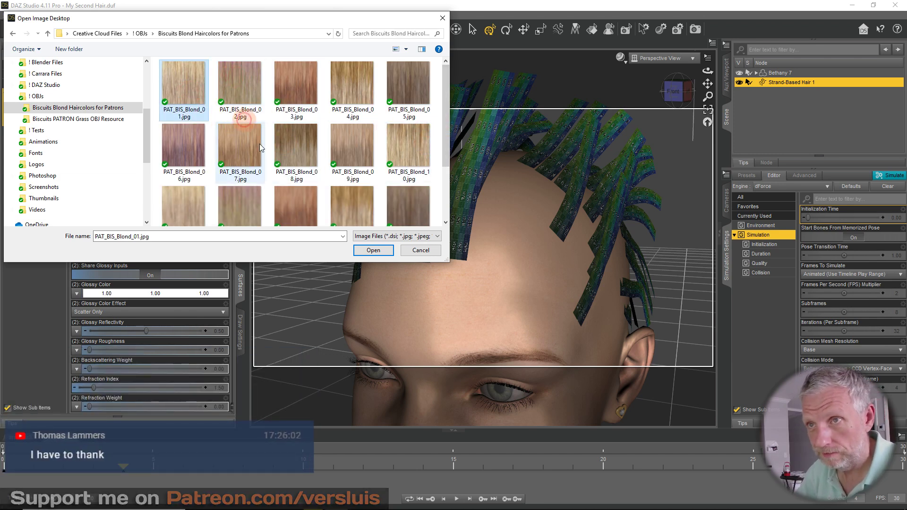
{"action": "left_click", "coordinate": [385, 254]}
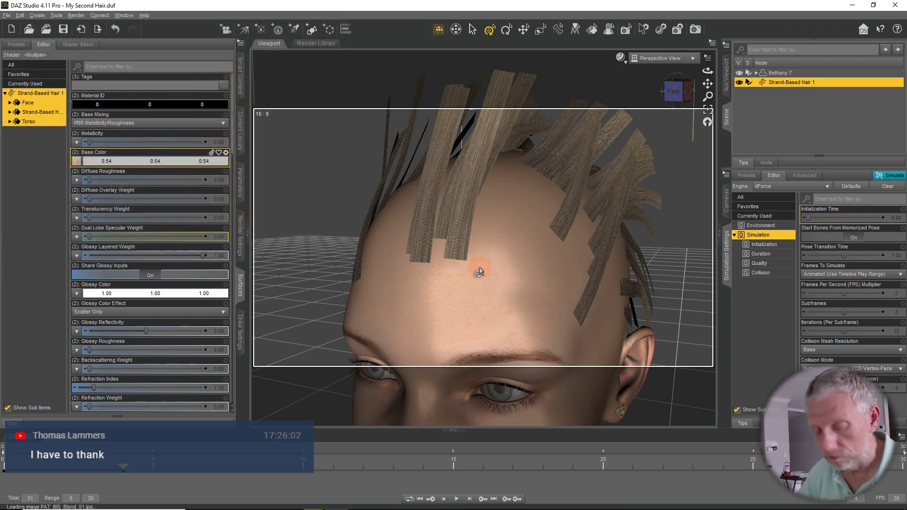
- Inspect the blond texture on the strands from the front, side and close up
{"action": "left_click_drag", "start_coordinate": [484, 277], "coordinate": [485, 278], "text": "alt"}
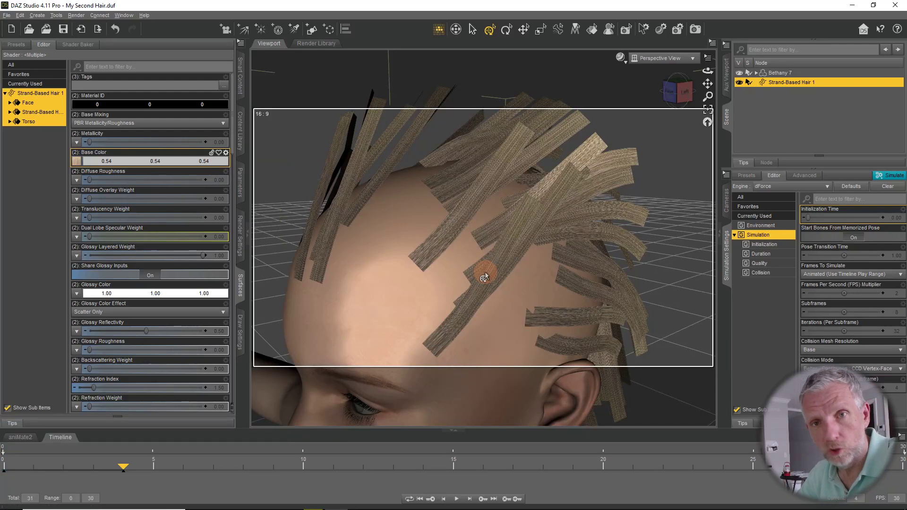
{"action": "left_click_drag", "start_coordinate": [491, 295], "coordinate": [495, 298], "text": "alt"}
{"action": "scroll", "coordinate": [491, 296], "scroll_direction": "down", "scroll_amount": 8}
{"action": "scroll", "coordinate": [491, 298], "scroll_direction": "up", "scroll_amount": 4}
{"action": "scroll", "coordinate": [495, 299], "scroll_direction": "up", "scroll_amount": 5}
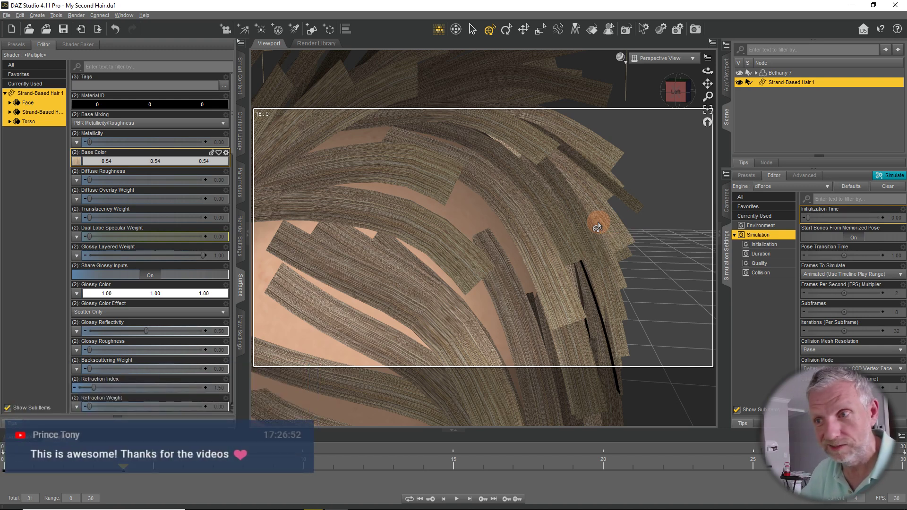
{"action": "scroll", "coordinate": [597, 228], "scroll_direction": "down", "scroll_amount": 10}
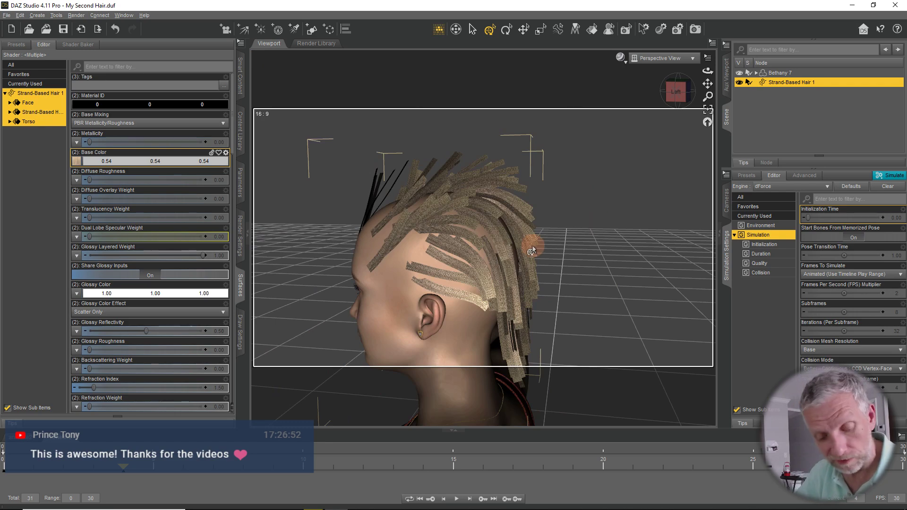
{"action": "left_click_drag", "start_coordinate": [468, 242], "coordinate": [470, 267], "text": "alt"}
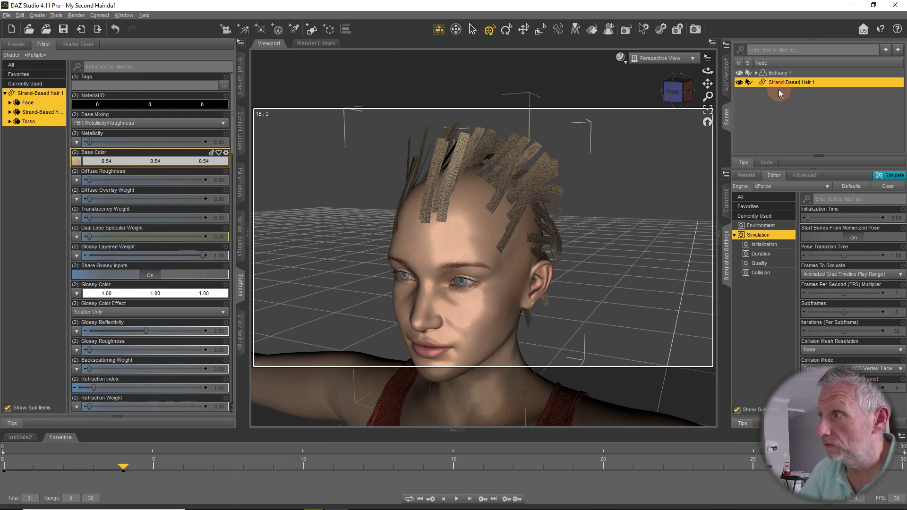
- Open Strand-Based Hair 1 in the full hair editor and review its Style, Distribute and Paint stages
{"action": "left_click", "coordinate": [22, 17]}
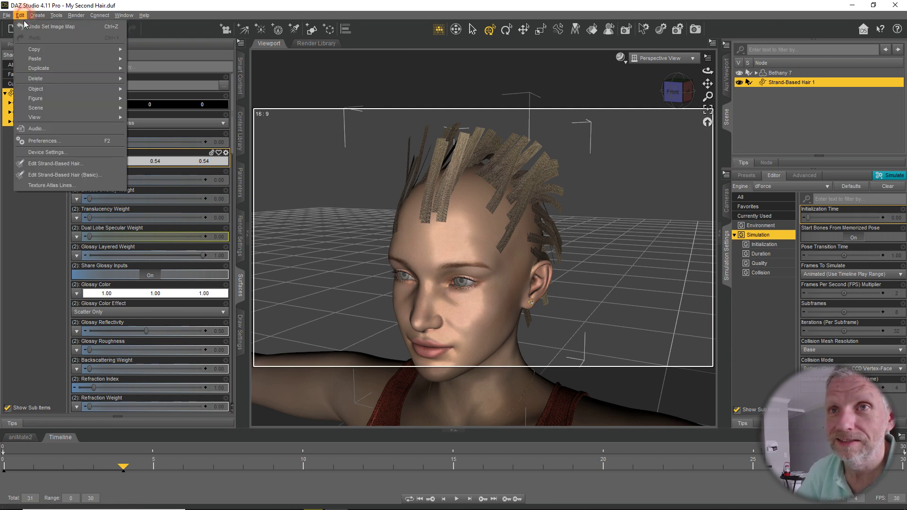
{"action": "left_click", "coordinate": [78, 165]}
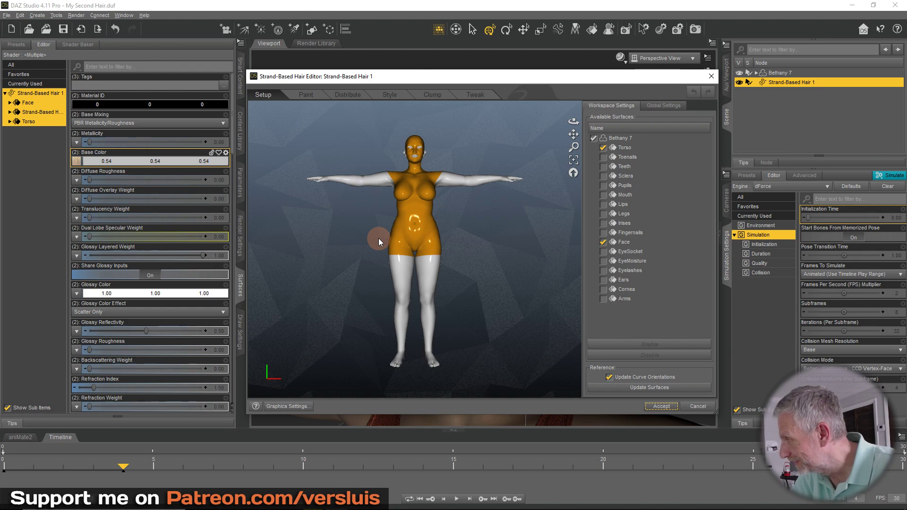
{"action": "left_click", "coordinate": [385, 95]}
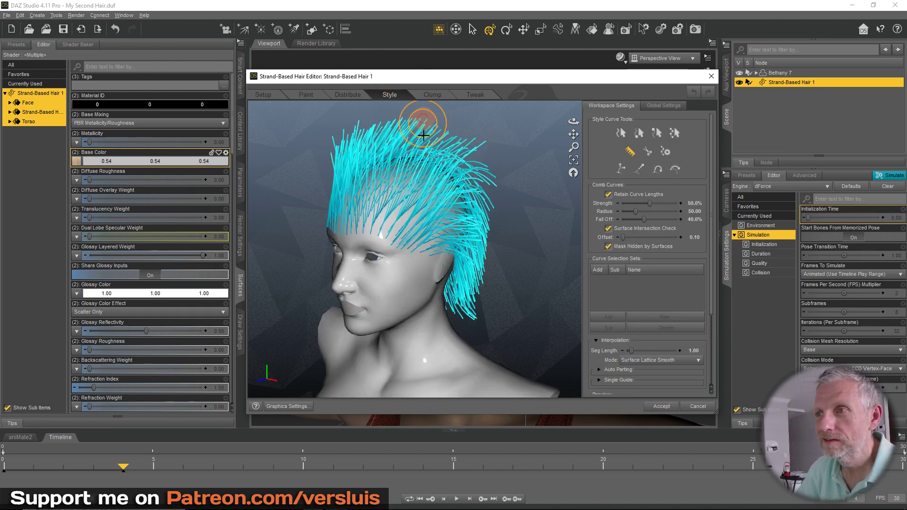
{"action": "left_click_drag", "start_coordinate": [453, 264], "coordinate": [358, 285], "text": "alt"}
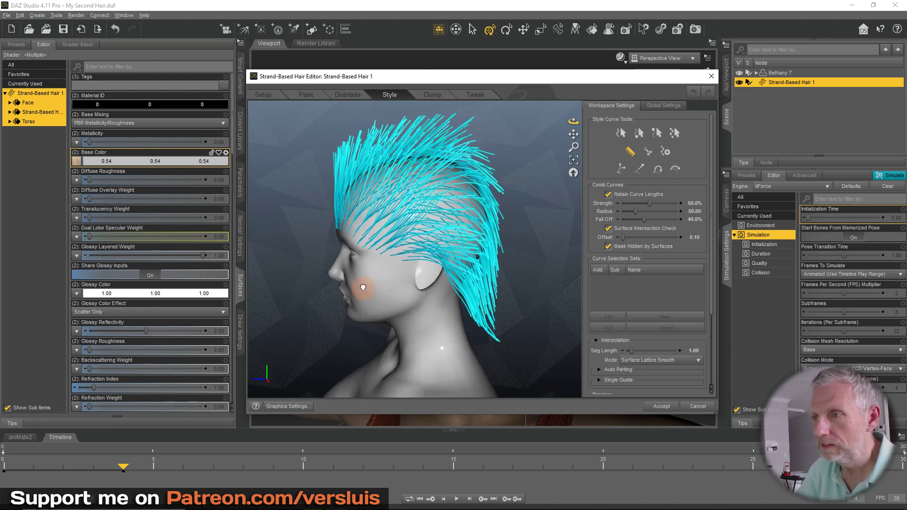
{"action": "left_click", "coordinate": [438, 95]}
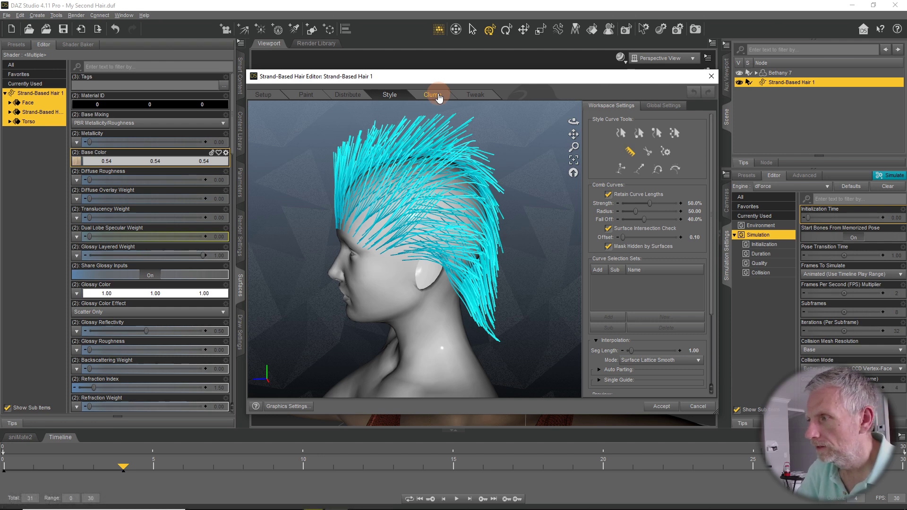
{"action": "left_click", "coordinate": [347, 96]}
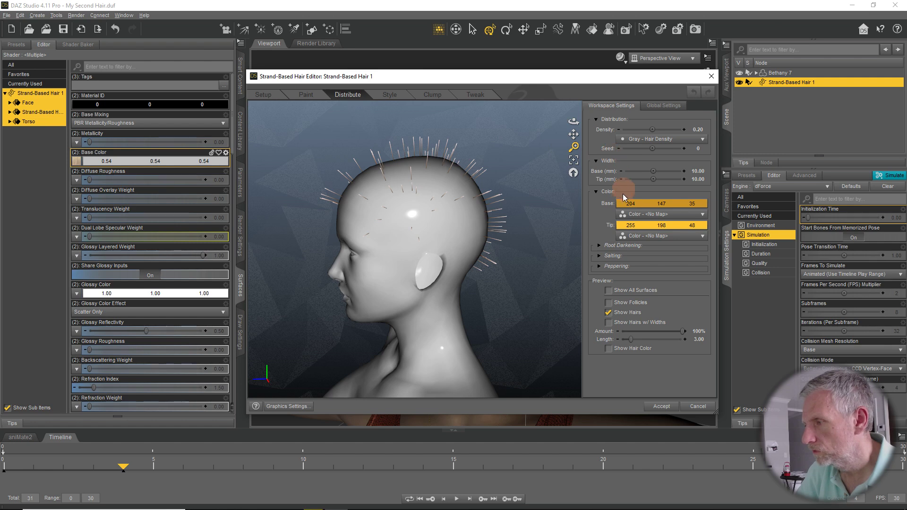
{"action": "left_click", "coordinate": [395, 98]}
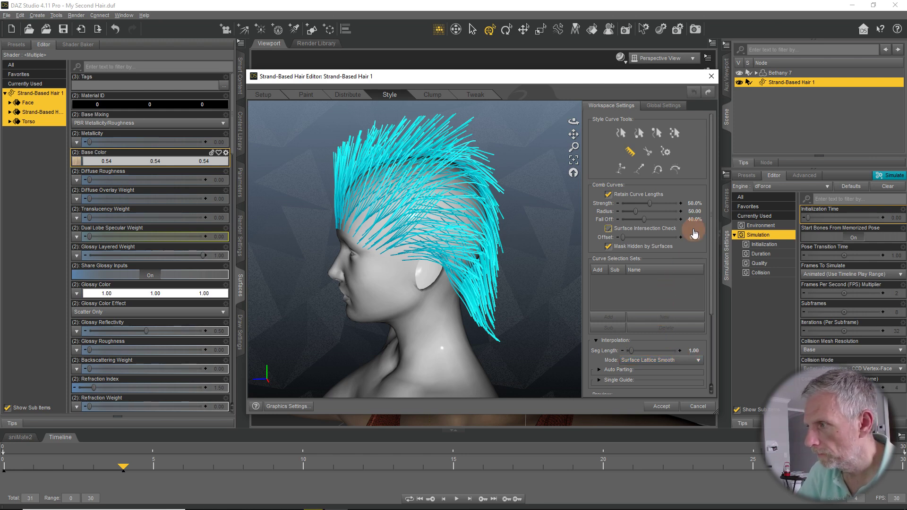
{"action": "left_click", "coordinate": [349, 96]}
{"action": "left_click", "coordinate": [321, 97]}
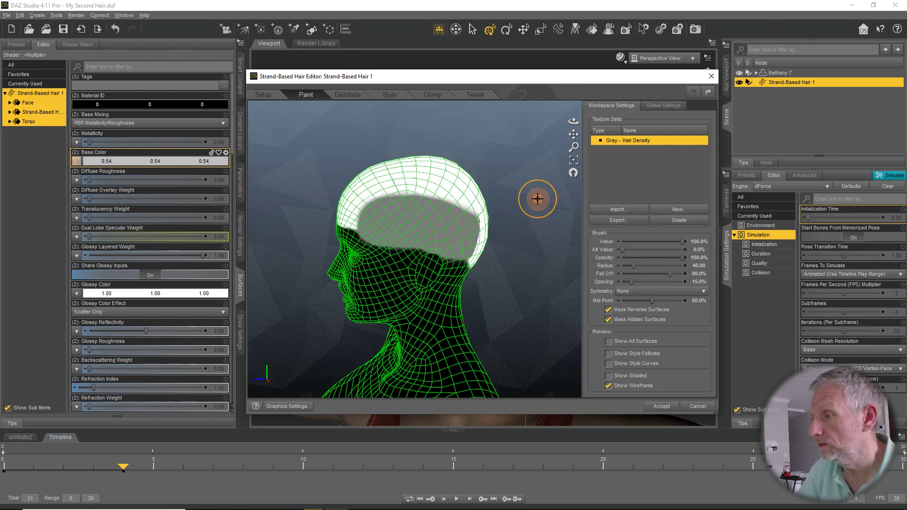
- Raise the preview hair Length to about 12.34 in the Distribute stage and accept the hair
{"action": "left_click", "coordinate": [349, 95]}
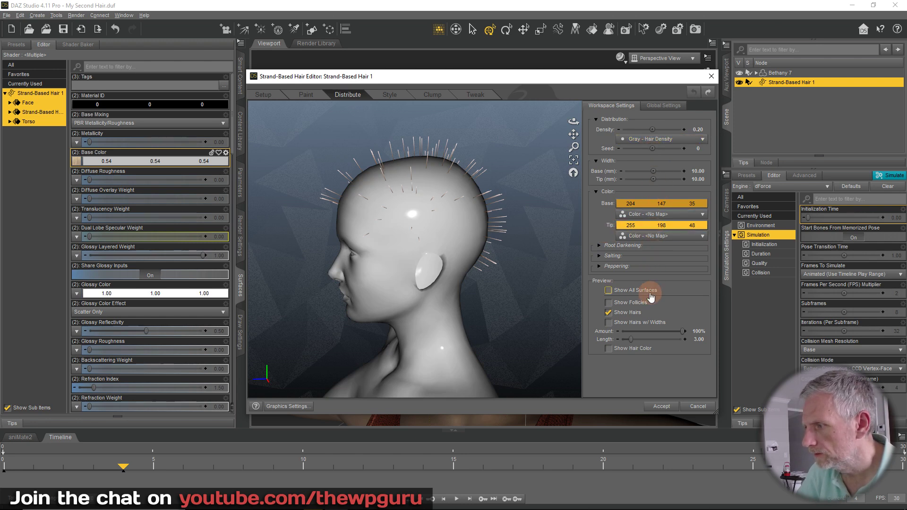
{"action": "left_click_drag", "start_coordinate": [632, 339], "coordinate": [659, 341]}
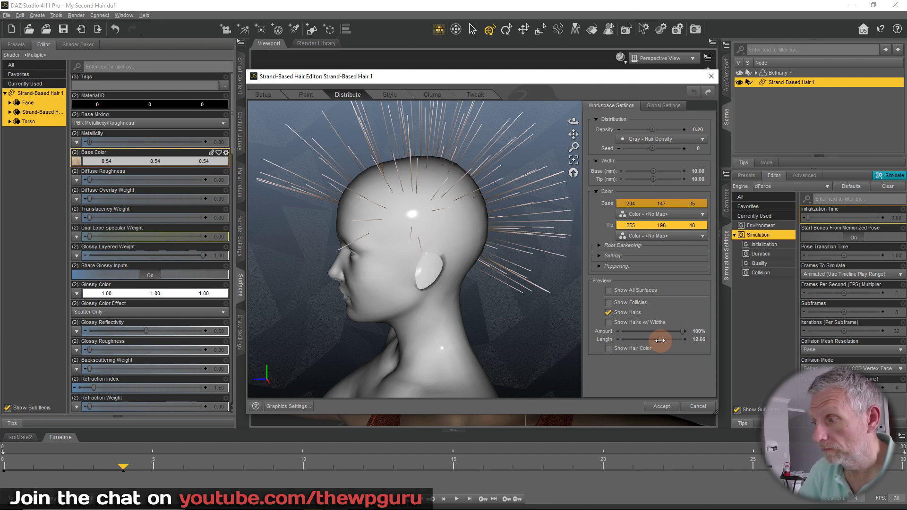
{"action": "left_click_drag", "start_coordinate": [661, 340], "coordinate": [660, 340]}
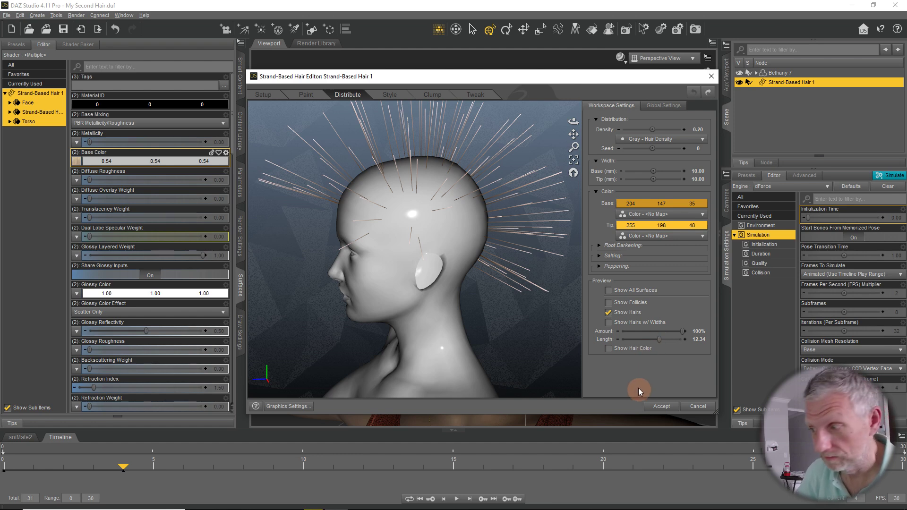
{"action": "left_click", "coordinate": [661, 406]}
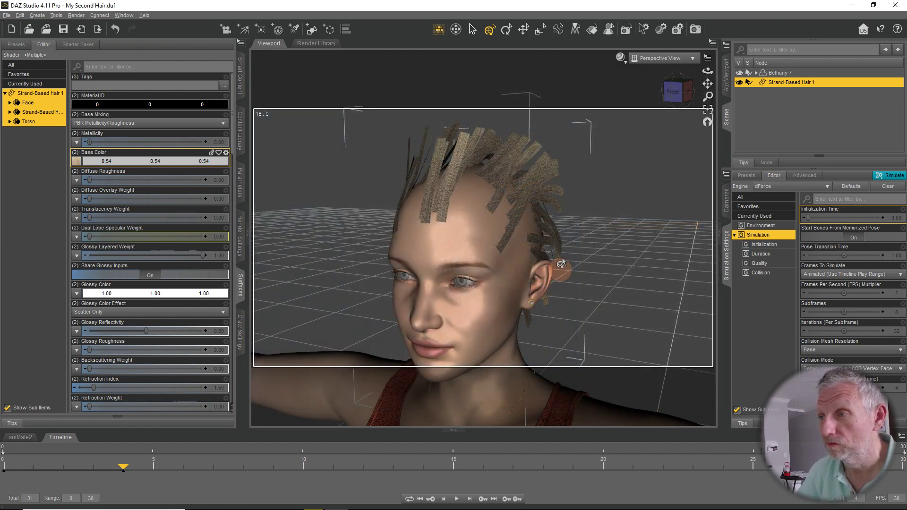
- Extend the hair's style curves by about 5.54 in the Style stage of the full hair editor, accept, and save the scene
{"action": "middle_click_drag", "start_coordinate": [542, 245], "coordinate": [542, 245]}
{"action": "left_click", "coordinate": [20, 15]}
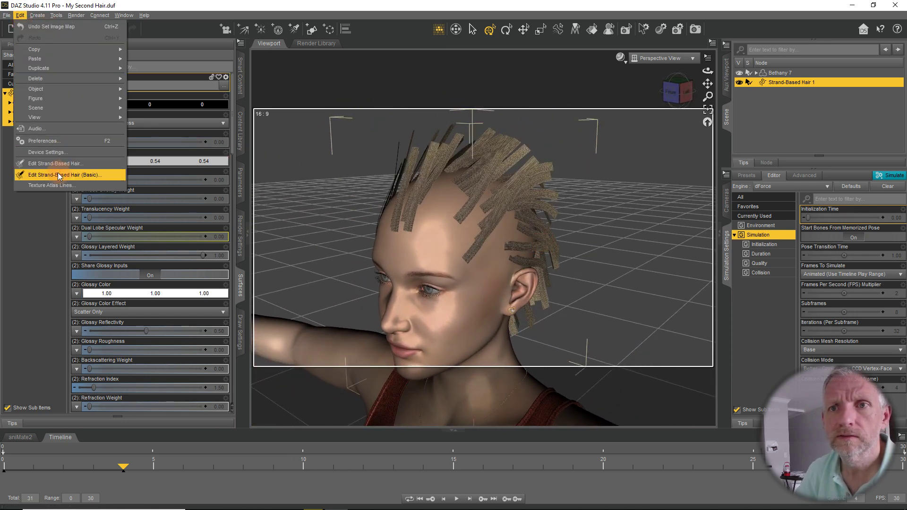
{"action": "left_click", "coordinate": [77, 165]}
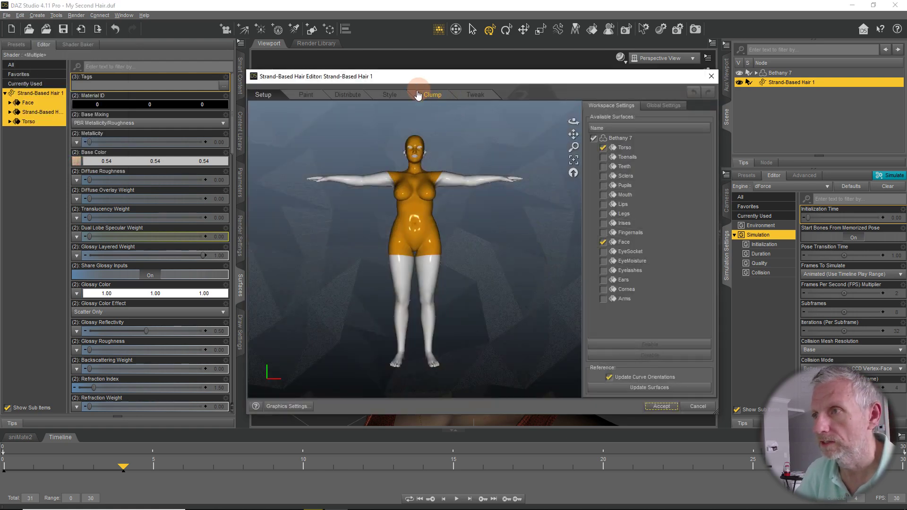
{"action": "left_click", "coordinate": [390, 94]}
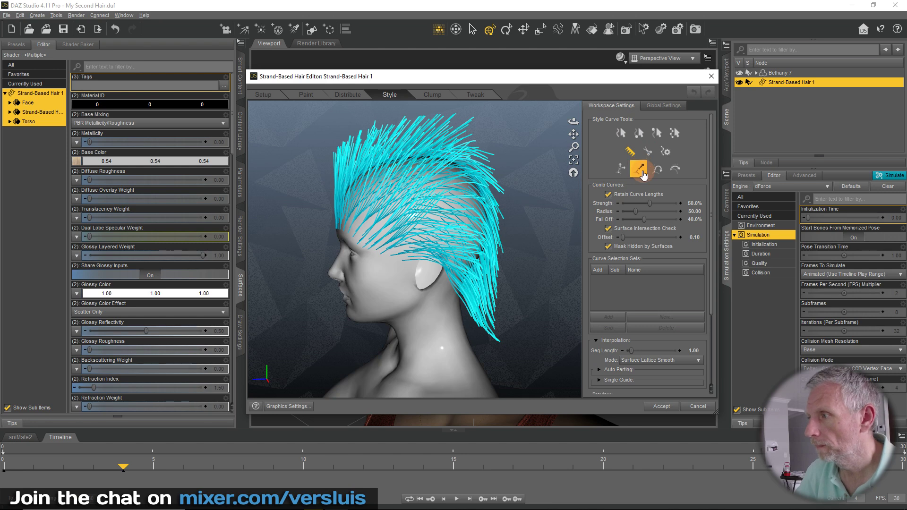
{"action": "left_click", "coordinate": [640, 171]}
{"action": "left_click_drag", "start_coordinate": [528, 184], "coordinate": [758, 300]}
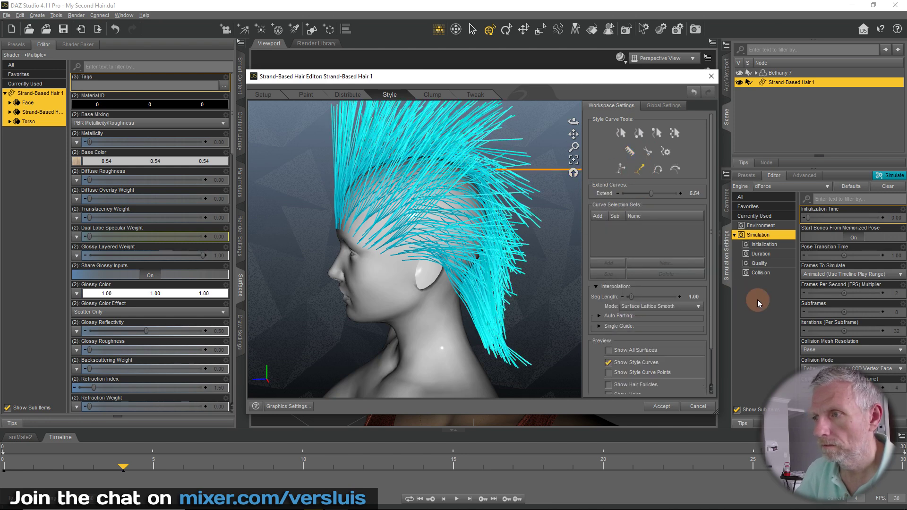
{"action": "left_click", "coordinate": [663, 407]}
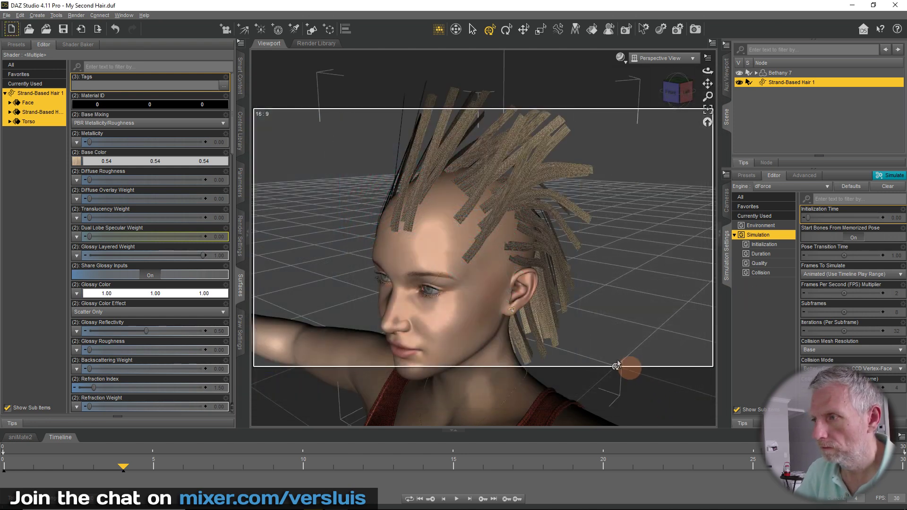
{"action": "left_click_drag", "start_coordinate": [589, 323], "coordinate": [549, 286], "text": "alt"}
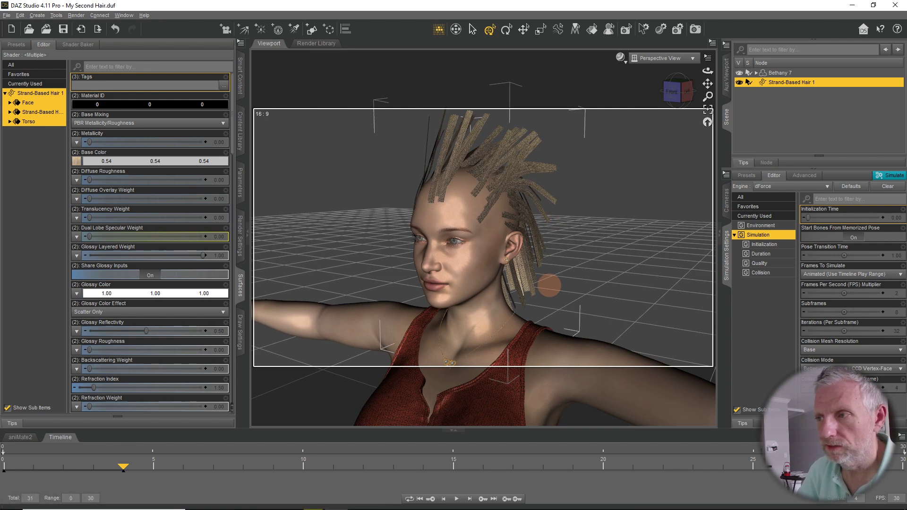
{"action": "left_click", "coordinate": [63, 29]}
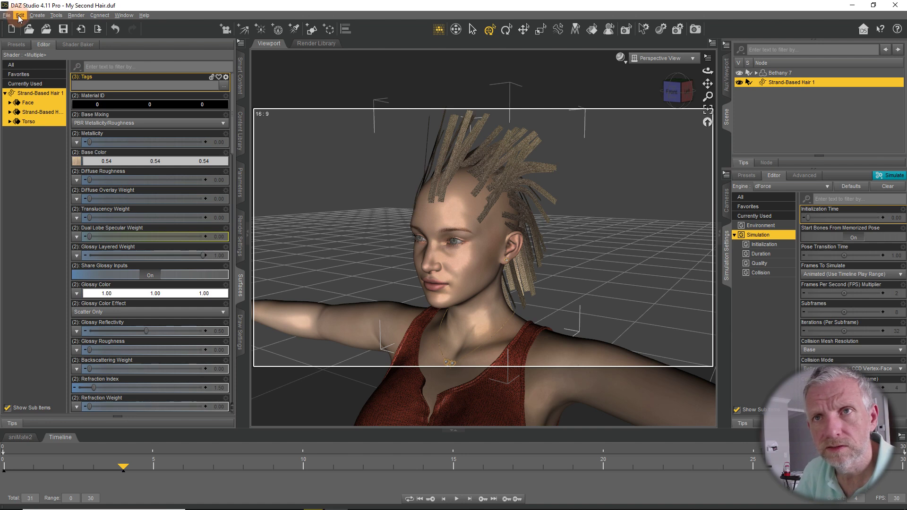
- Run the dForce simulation on the hair over the timeline play range and return the playhead to frame 0
{"action": "left_click", "coordinate": [727, 175]}
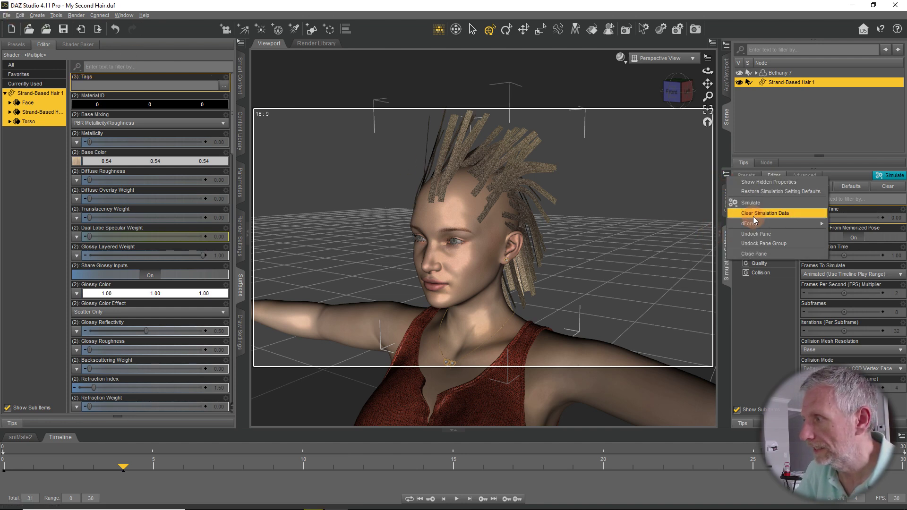
{"action": "mouse_move", "coordinate": [756, 223]}
{"action": "left_click", "coordinate": [707, 234]}
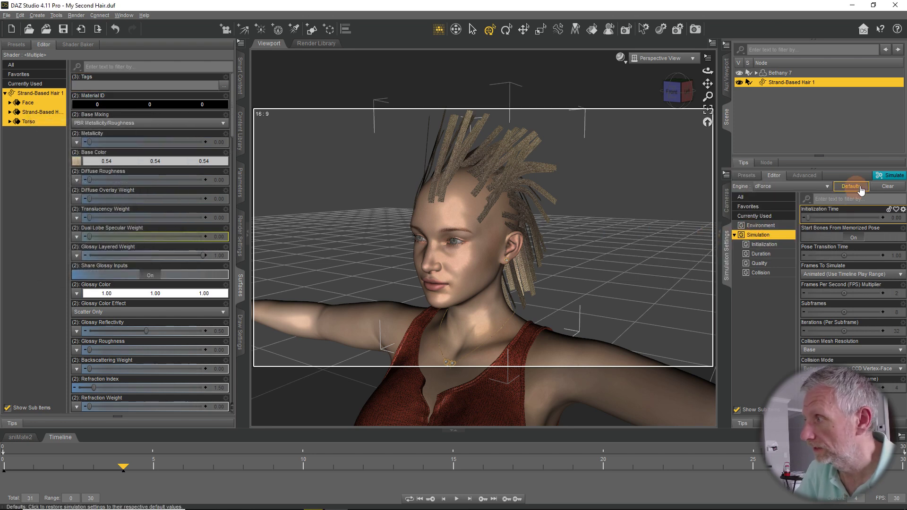
{"action": "left_click", "coordinate": [885, 177]}
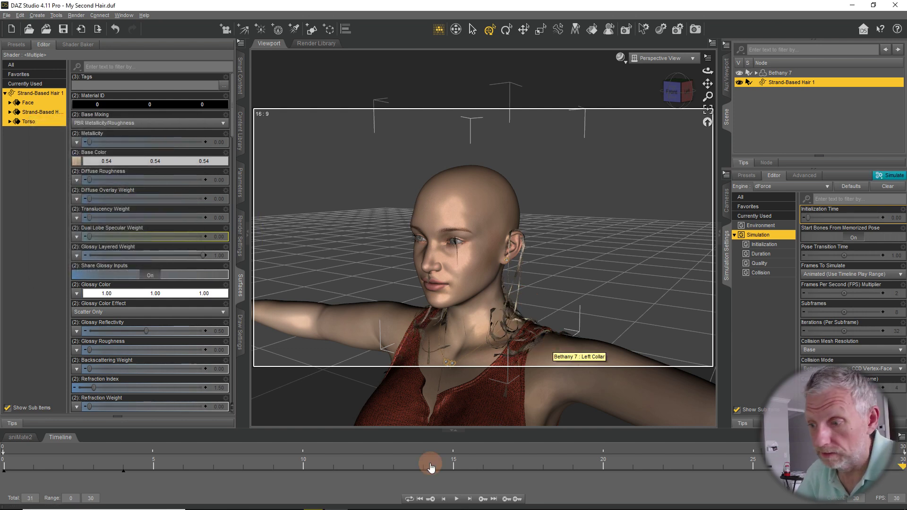
{"action": "left_click_drag", "start_coordinate": [757, 472], "coordinate": [2, 435]}
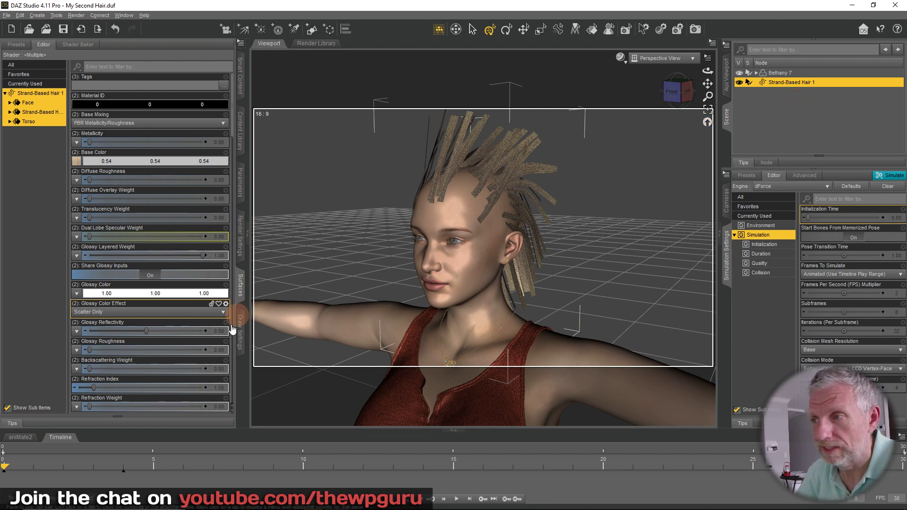
{"action": "left_click", "coordinate": [40, 474]}
{"action": "left_click_drag", "start_coordinate": [41, 474], "coordinate": [2, 486]}
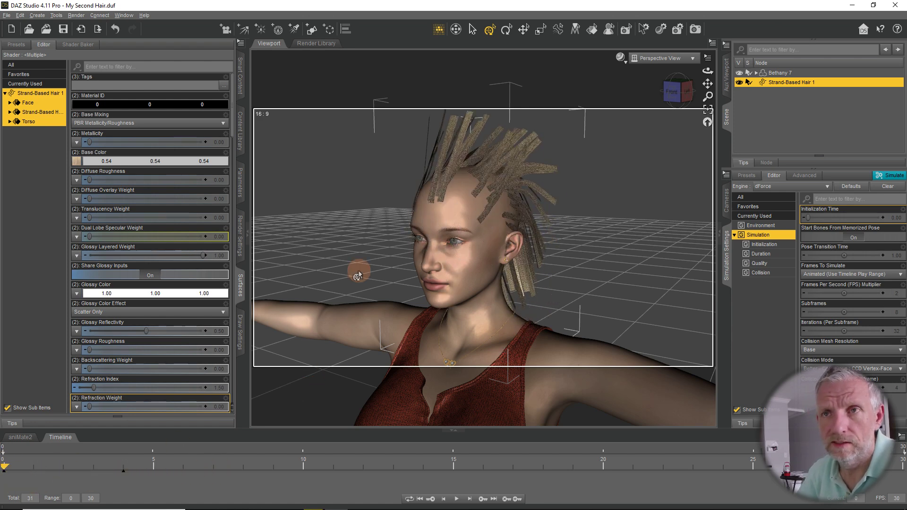
- Save the scene as a new DUF file in the Hair Stream folder, appending 2 to the name My Second Hair
{"action": "left_click", "coordinate": [7, 15]}
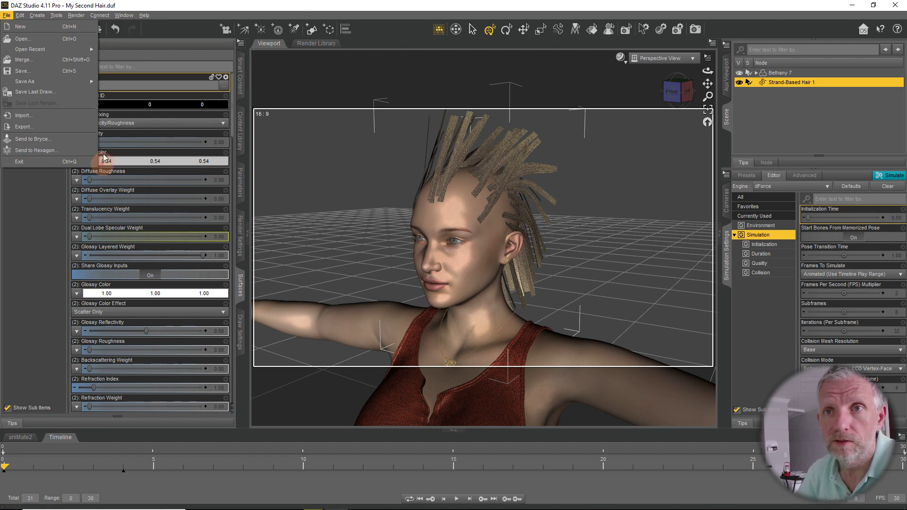
{"action": "mouse_move", "coordinate": [71, 81]}
{"action": "left_click", "coordinate": [106, 85]}
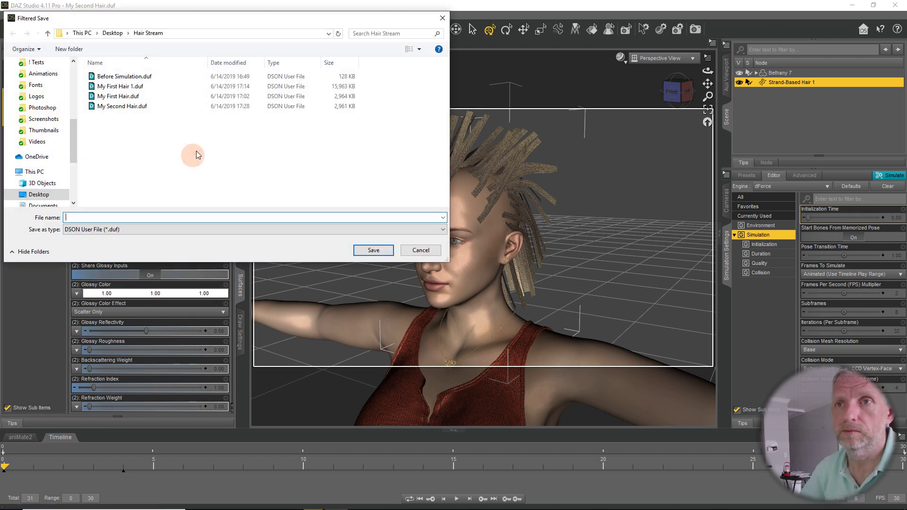
{"action": "left_click", "coordinate": [133, 106]}
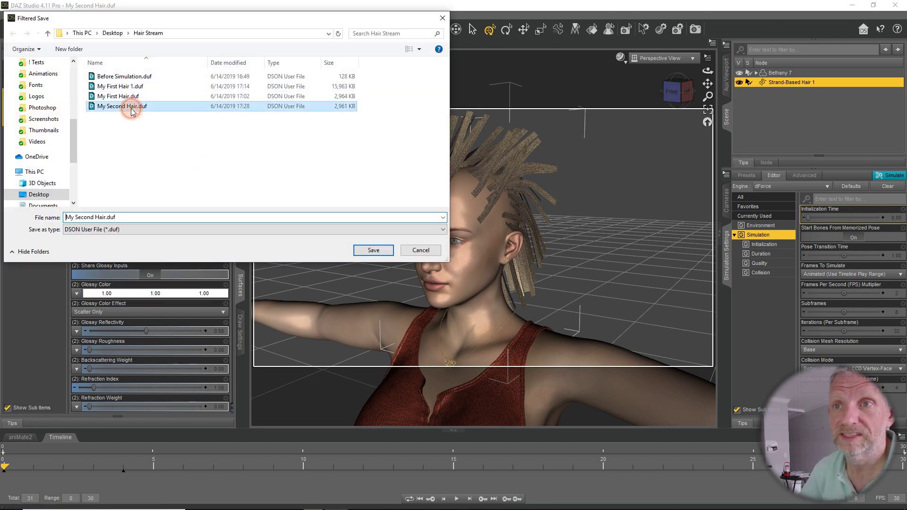
{"action": "left_click", "coordinate": [175, 222]}
{"action": "key", "text": "End"}
{"action": "key", "text": "Left"}
{"action": "key", "text": "Left"}
{"action": "key", "text": "Left"}
{"action": "key", "text": "Left"}
{"action": "type", "text": "2"}
{"action": "key", "text": "Return"}
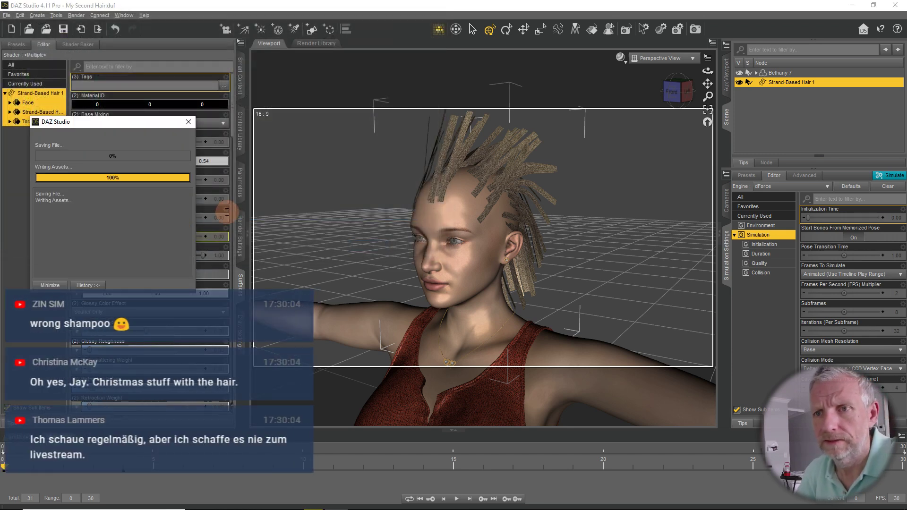
- Switch to the desktop and play HairBall-final.mov in full screen with Repeat set to Forever
{"action": "left_click", "coordinate": [852, 8]}
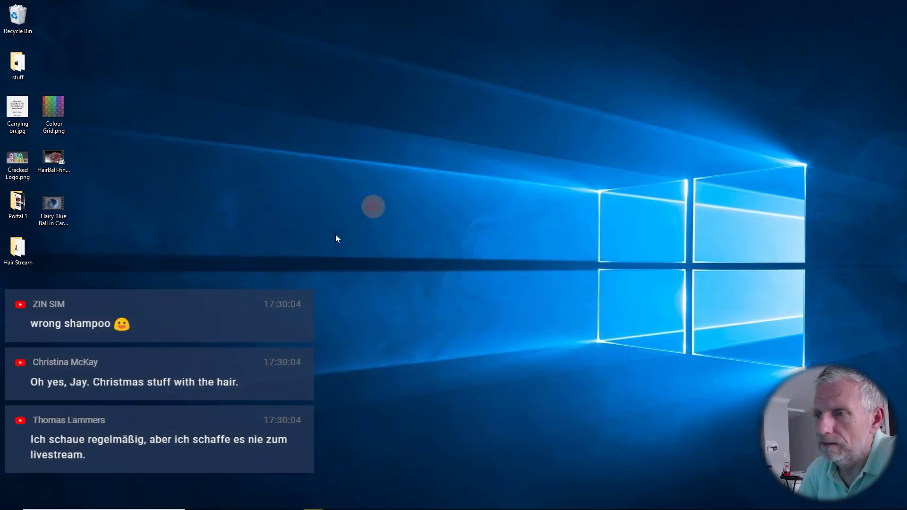
{"action": "double_click", "coordinate": [51, 160]}
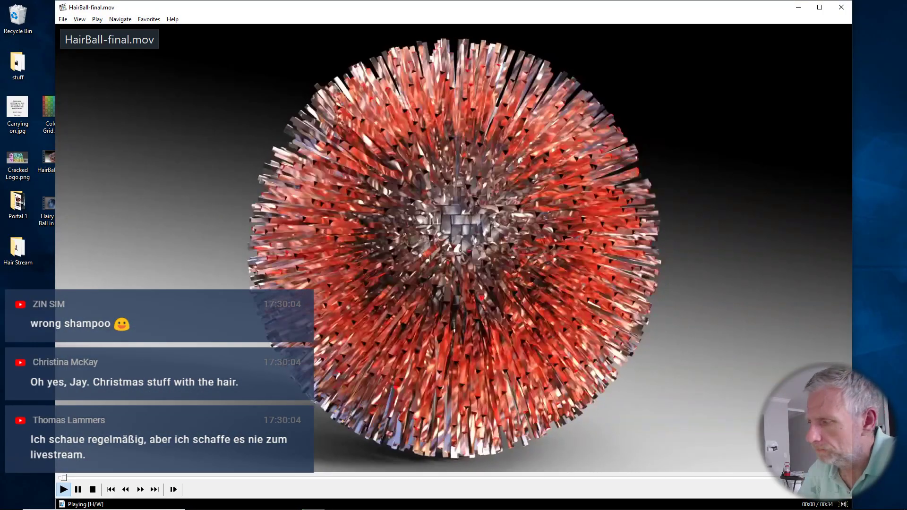
{"action": "right_click", "coordinate": [762, 401]}
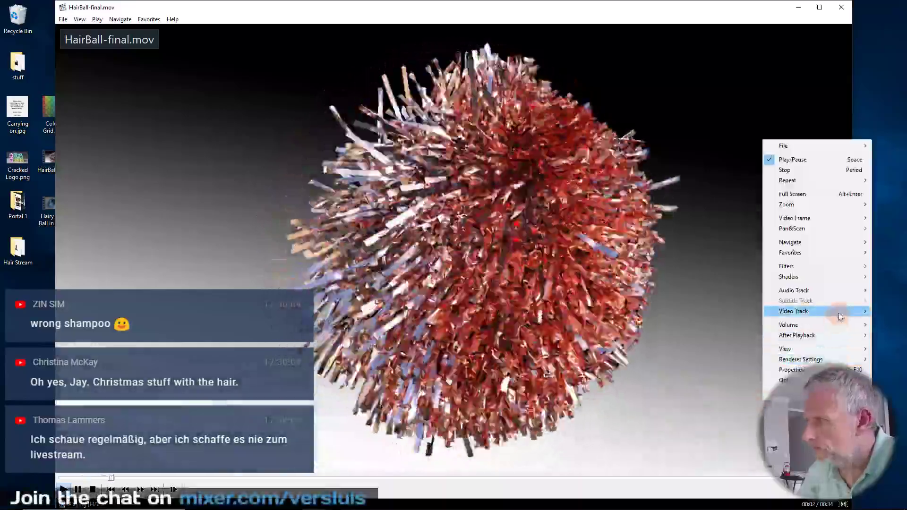
{"action": "mouse_move", "coordinate": [793, 311]}
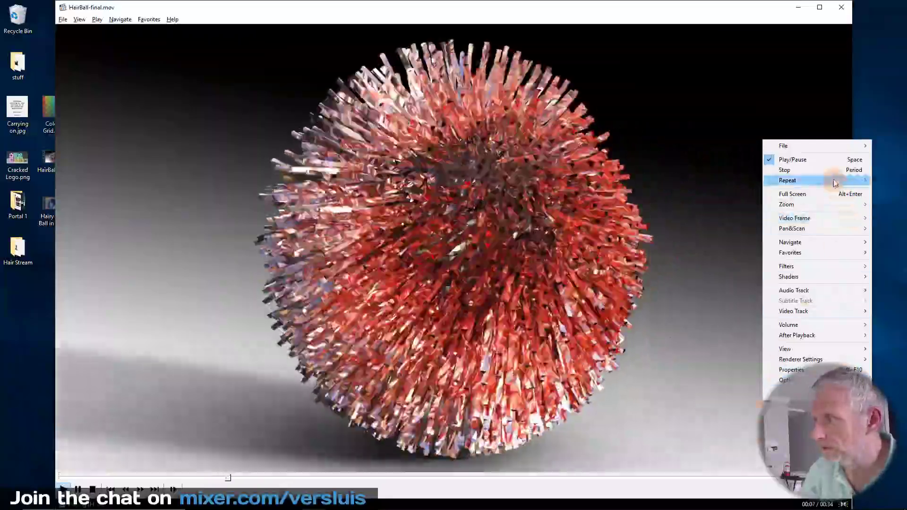
{"action": "mouse_move", "coordinate": [834, 180]}
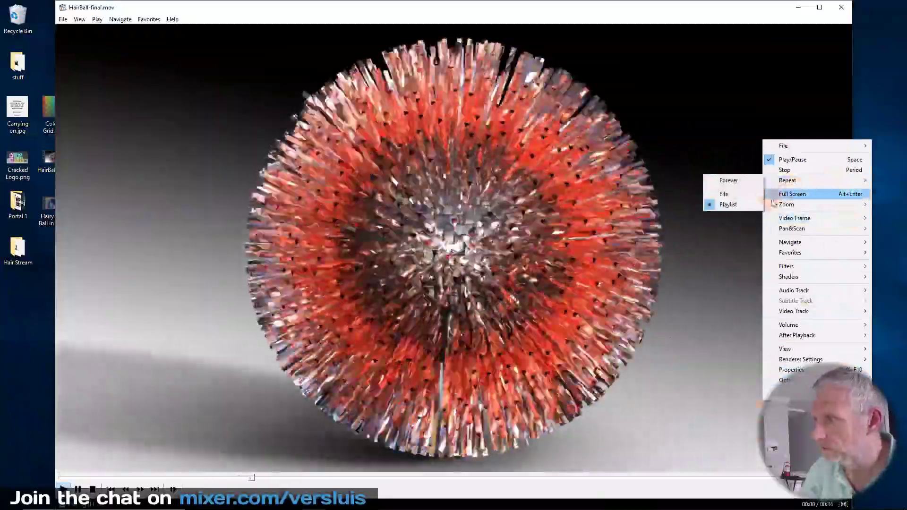
{"action": "left_click", "coordinate": [751, 184]}
{"action": "double_click", "coordinate": [735, 279]}
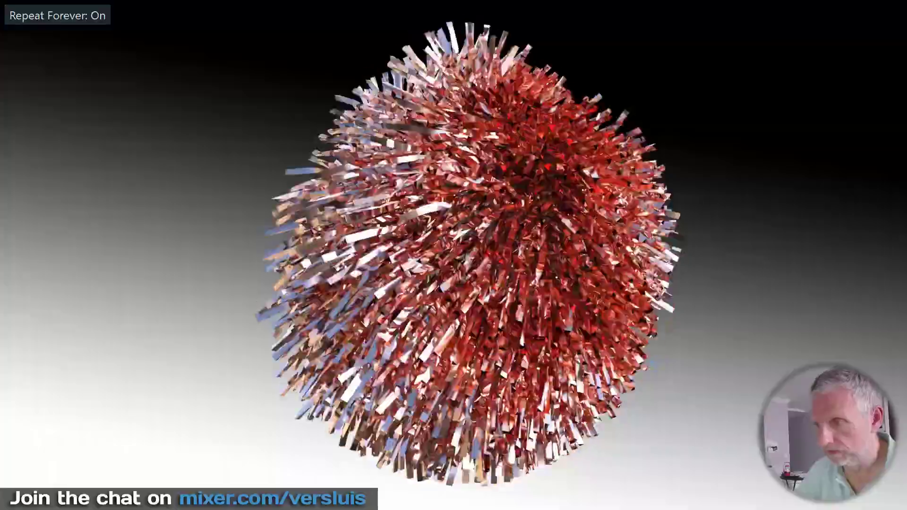